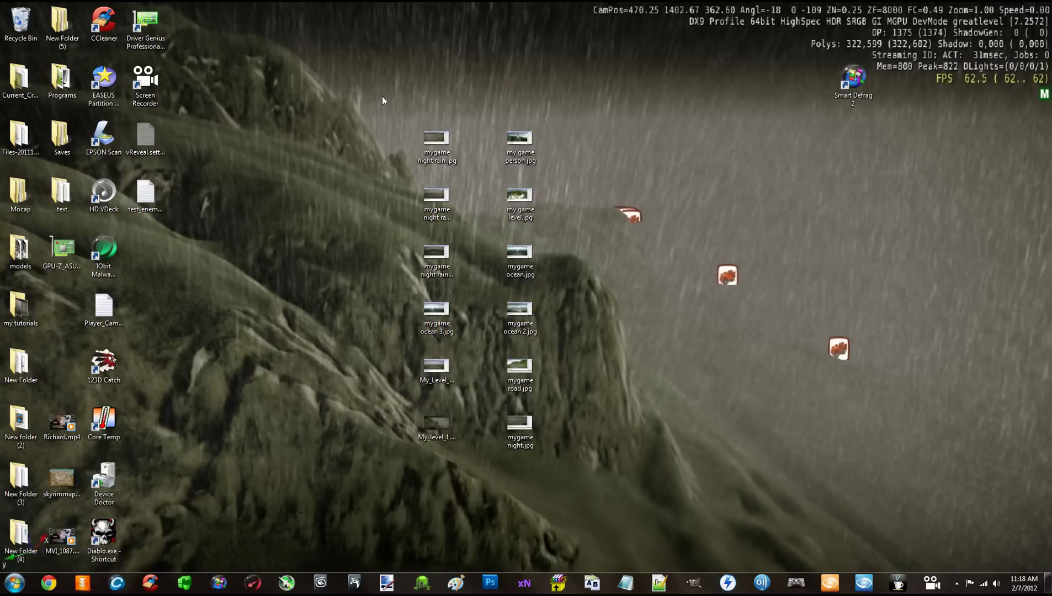
Launch the CryENGINE Sandbox editor and log in to CryDev with the remembered account
{"action": "right_click", "coordinate": [728, 433]}
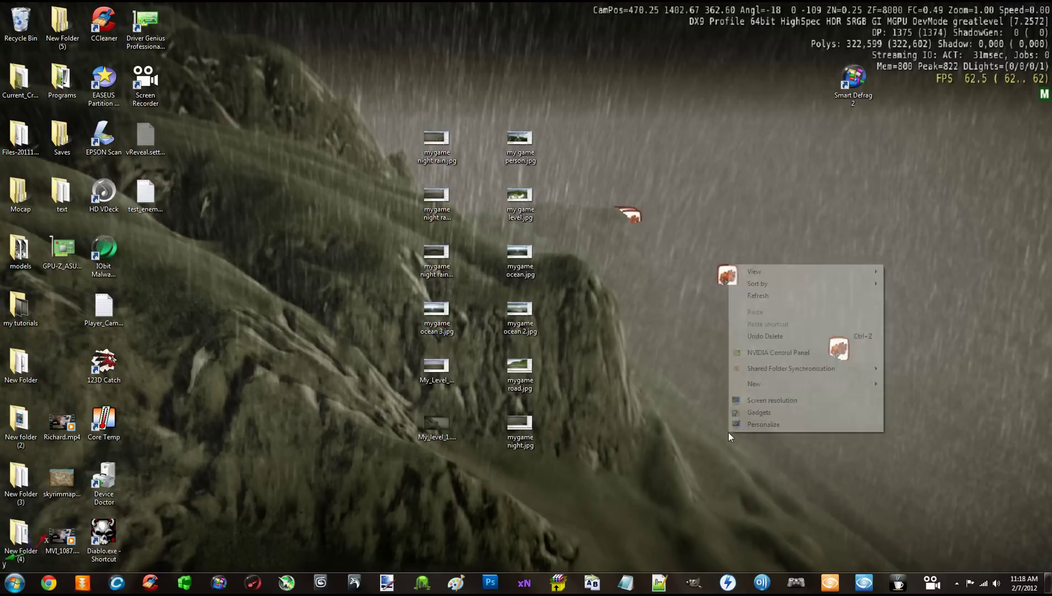
{"action": "left_click", "coordinate": [708, 455]}
{"action": "left_click", "coordinate": [831, 584]}
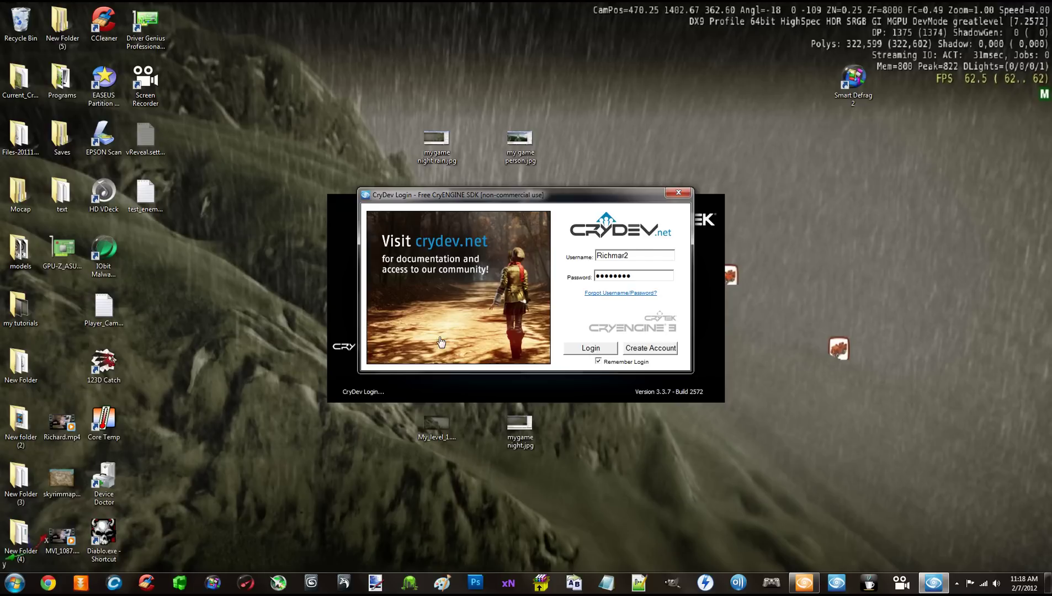
{"action": "left_click", "coordinate": [588, 349]}
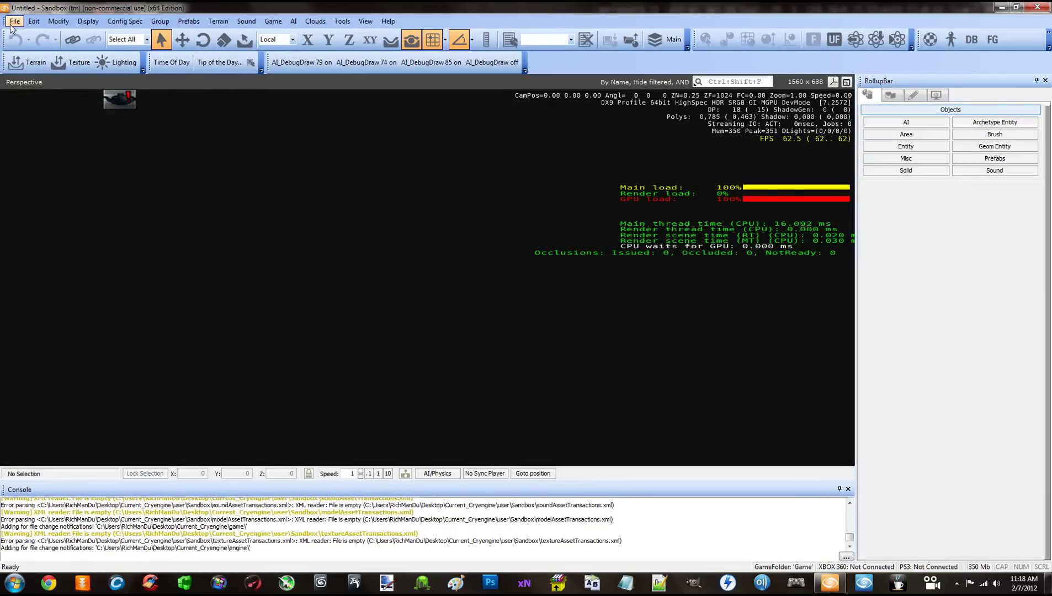
Try to create a new level named cameratest with a 512x512 heightmap and 1 meter per unit
{"action": "left_click", "coordinate": [13, 22]}
{"action": "left_click", "coordinate": [25, 32]}
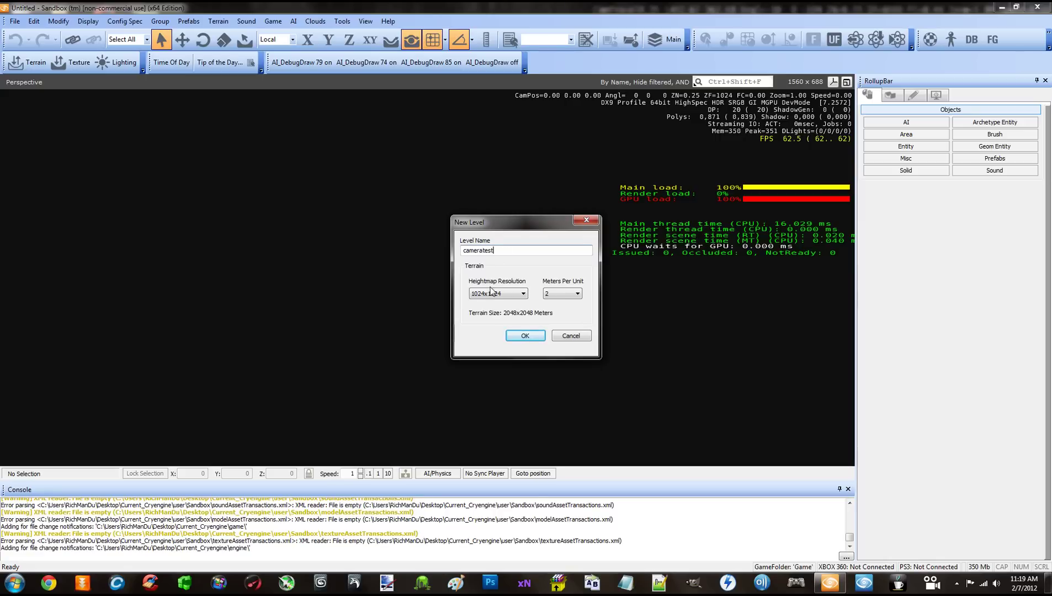
{"action": "left_click", "coordinate": [490, 291]}
{"action": "left_click", "coordinate": [494, 321]}
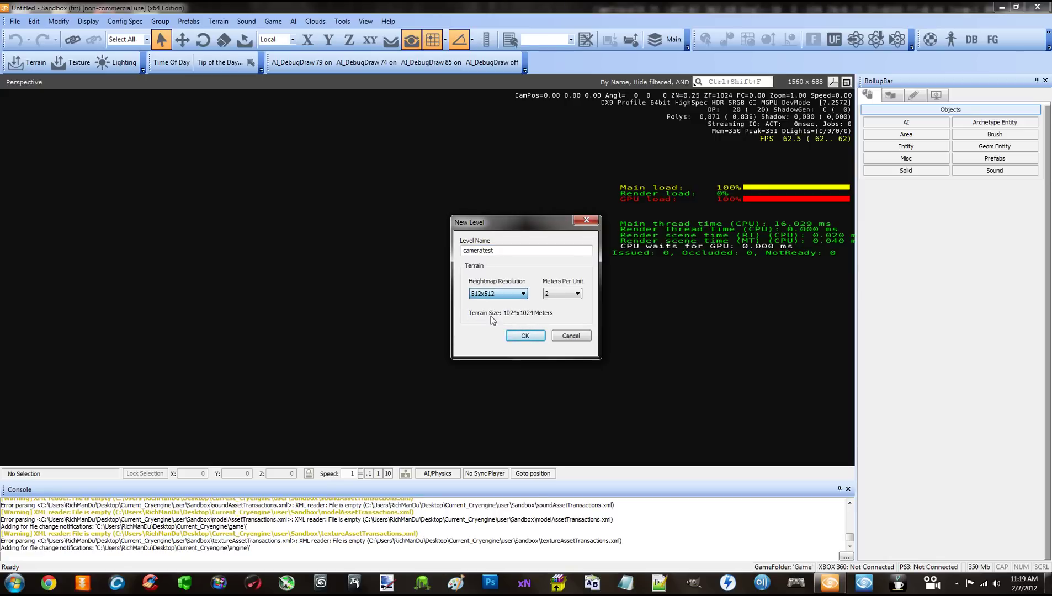
{"action": "left_click", "coordinate": [561, 297]}
{"action": "left_click", "coordinate": [557, 302]}
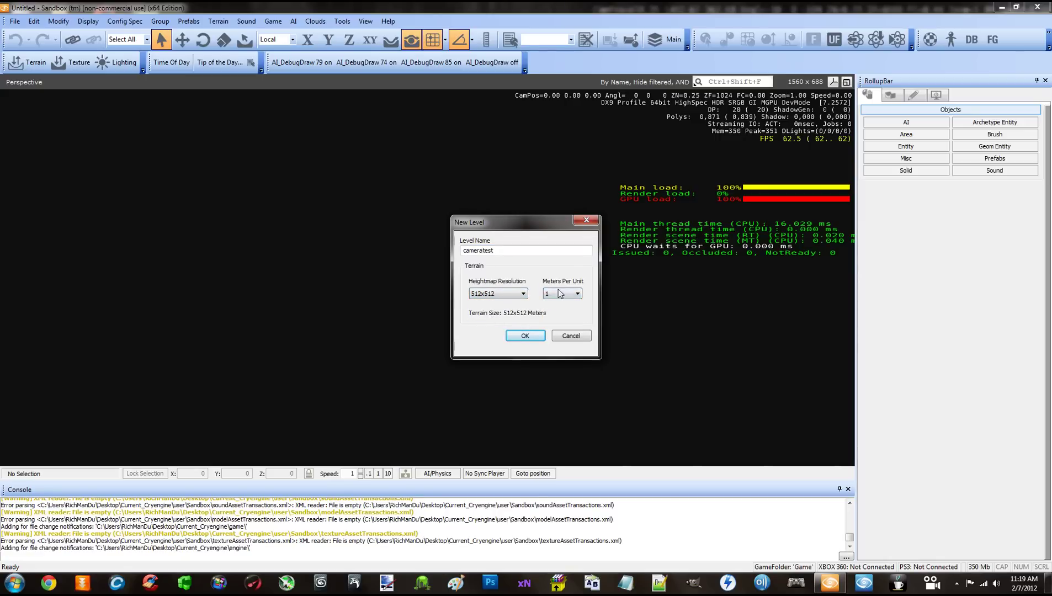
{"action": "left_click", "coordinate": [526, 331]}
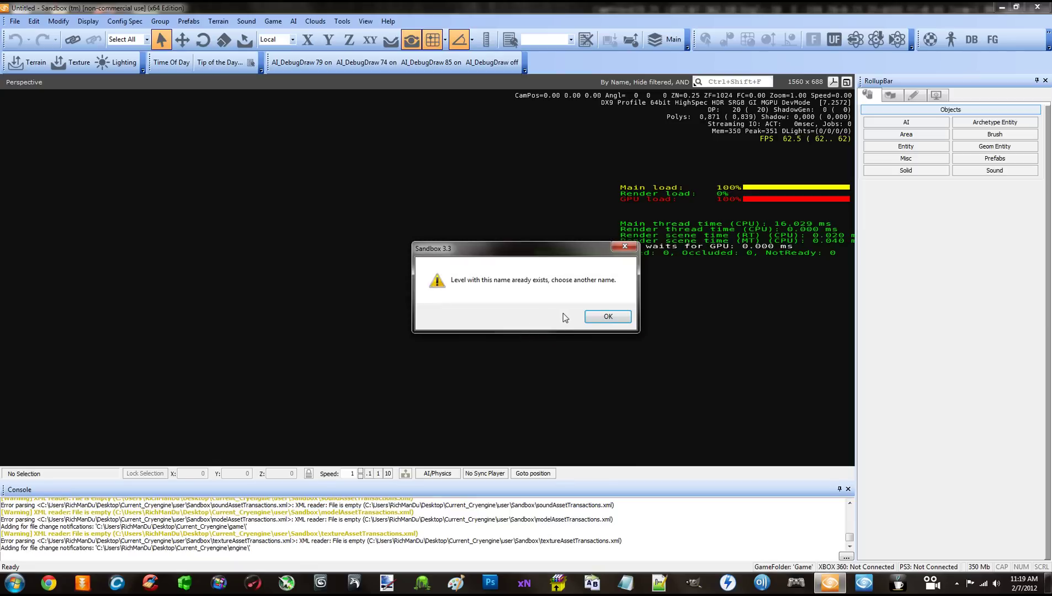
{"action": "left_click", "coordinate": [600, 314]}
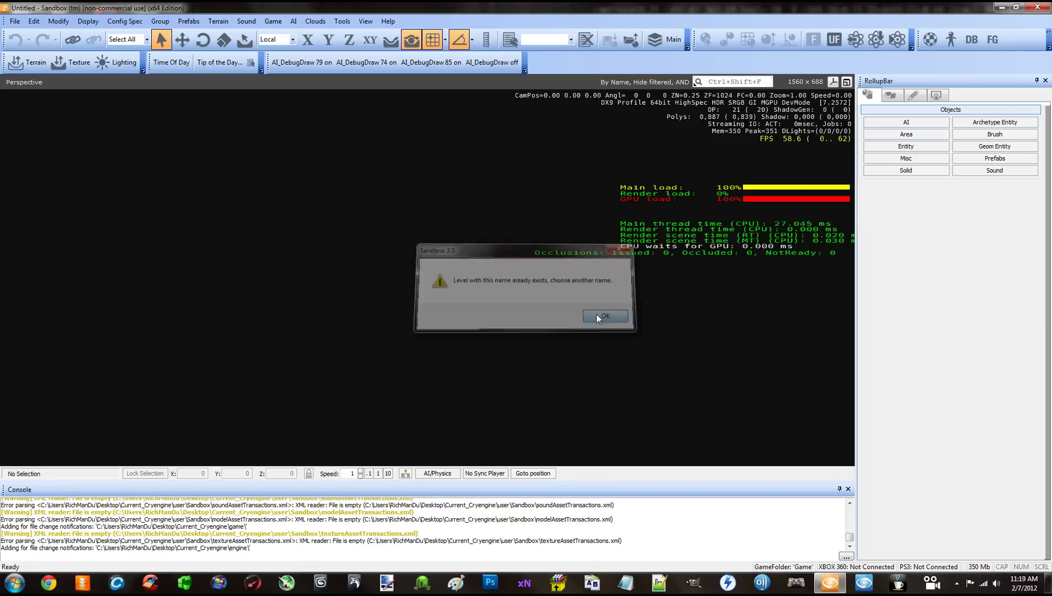
Create a new level named cameratest2 with a 512x512 heightmap resolution and 1 meter per unit
{"action": "left_click", "coordinate": [21, 21]}
{"action": "left_click", "coordinate": [29, 33]}
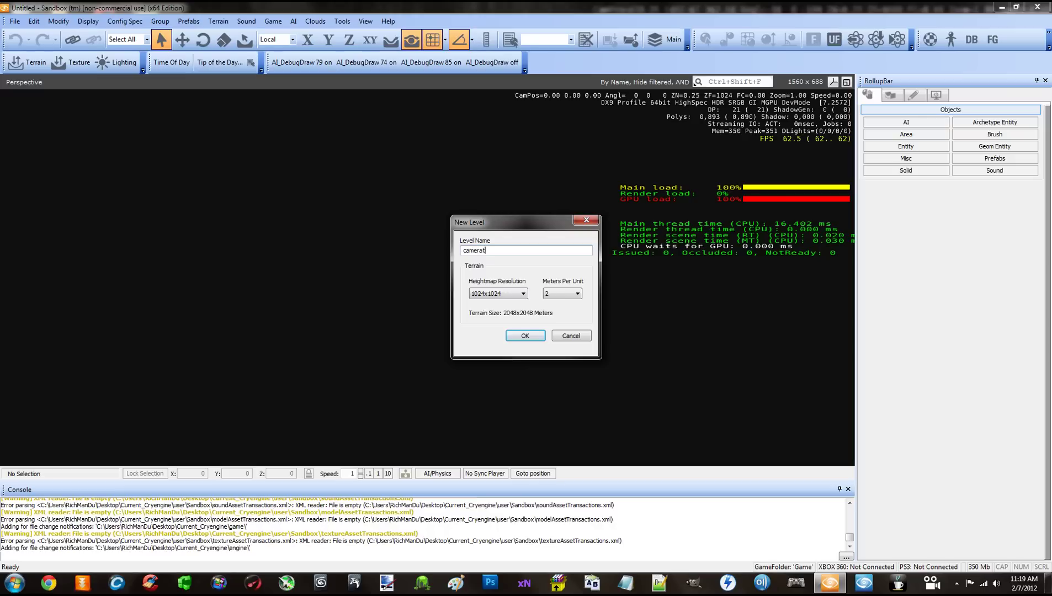
{"action": "left_click", "coordinate": [487, 293]}
{"action": "left_click", "coordinate": [494, 317]}
{"action": "left_click", "coordinate": [560, 298]}
{"action": "left_click", "coordinate": [561, 304]}
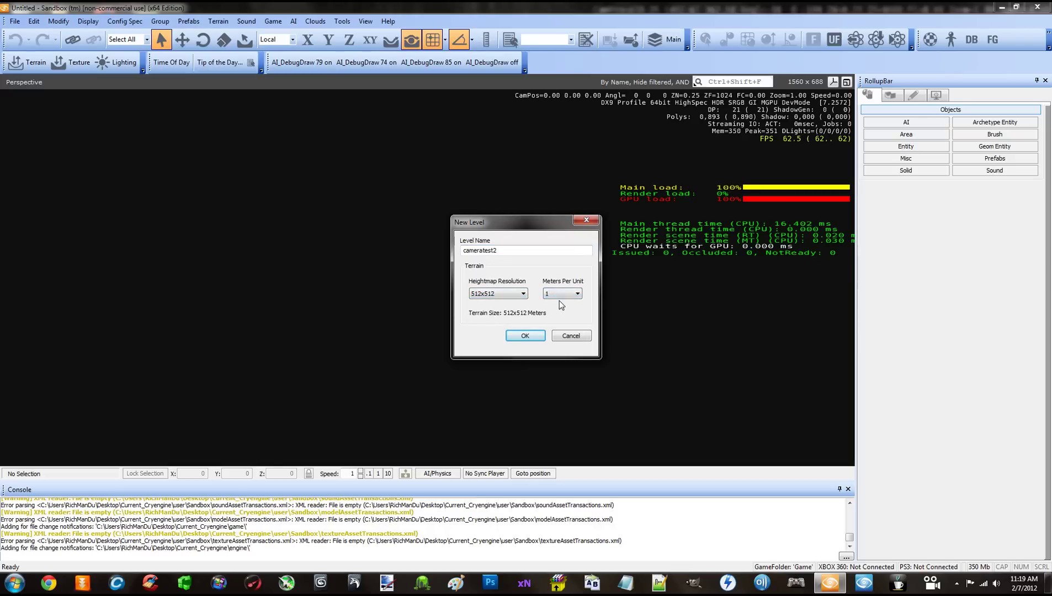
{"action": "left_click", "coordinate": [532, 333]}
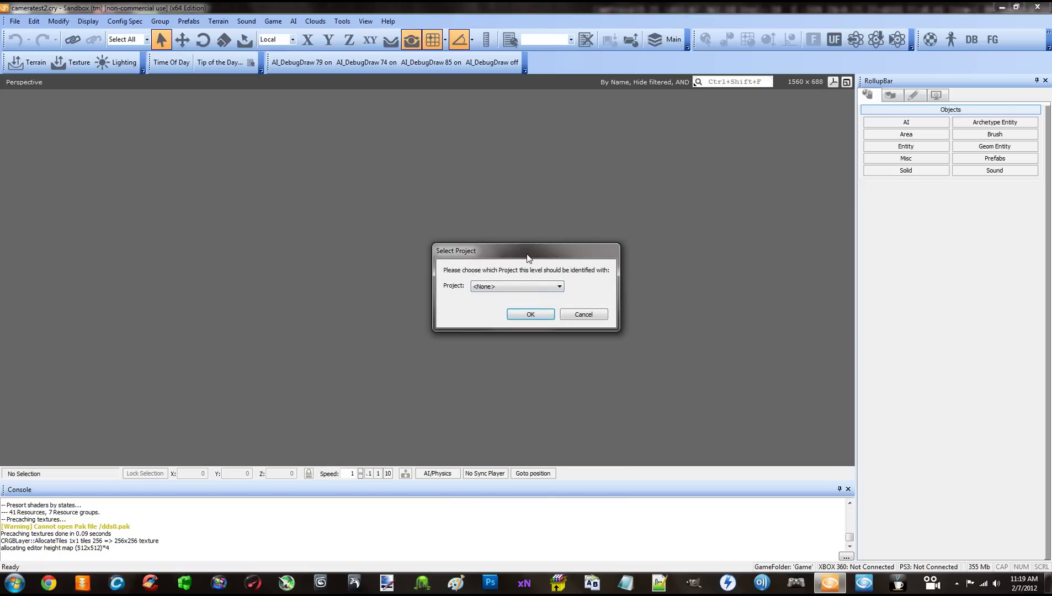
Review the project choices for the new level, keep <None>, and confirm to load the level
{"action": "left_click_drag", "start_coordinate": [527, 258], "coordinate": [528, 252]}
{"action": "left_click", "coordinate": [529, 279]}
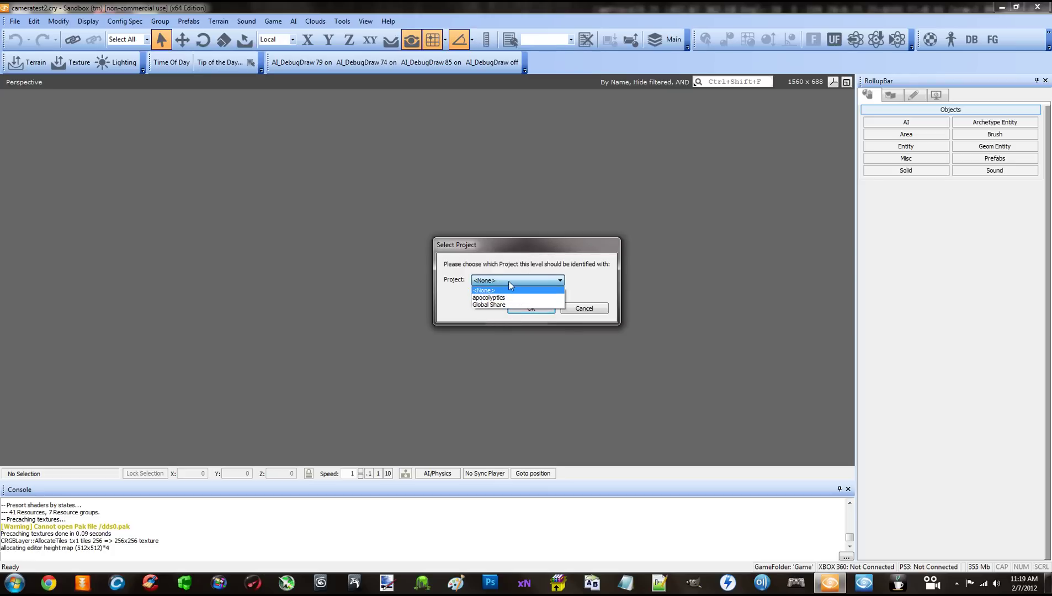
{"action": "left_click", "coordinate": [513, 291]}
{"action": "left_click", "coordinate": [510, 283]}
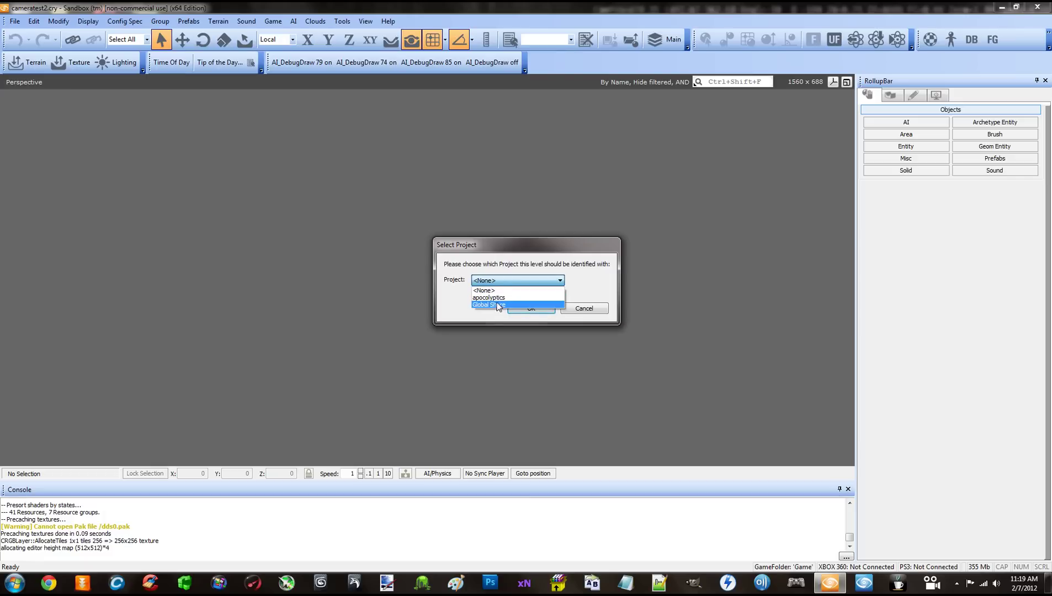
{"action": "left_click", "coordinate": [503, 283]}
{"action": "left_click", "coordinate": [527, 307]}
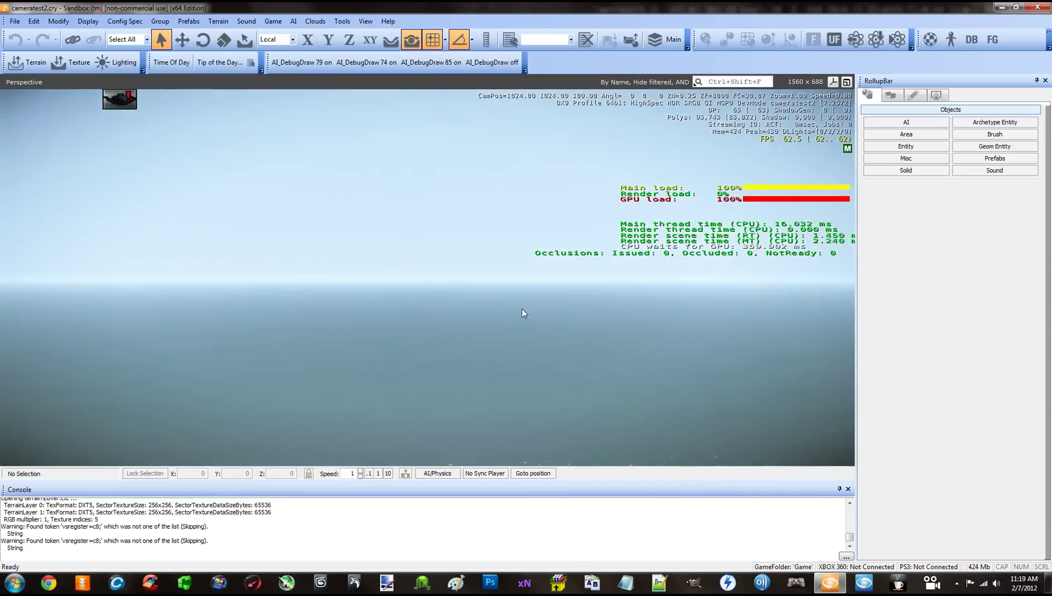
Fly around the empty ocean level to examine it and try out the camera movement
{"action": "key", "text": "w"}
{"action": "right_click_drag", "start_coordinate": [522, 314], "coordinate": [473, 311]}
{"action": "key", "text": "w"}
{"action": "key", "text": "w"}
{"action": "key", "text": "s"}
{"action": "key", "text": "w"}
{"action": "key", "text": "w"}
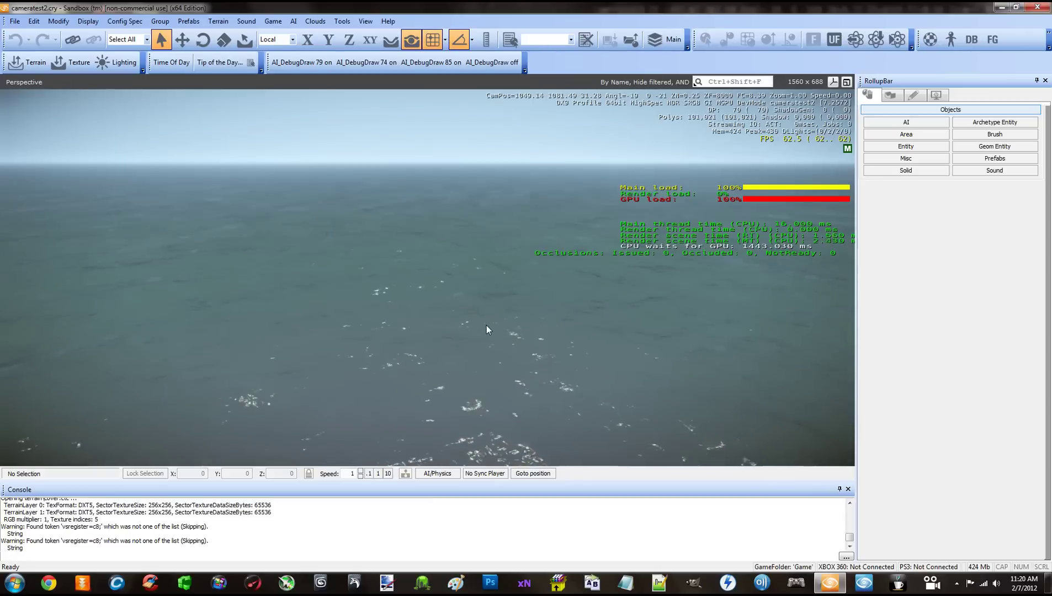
{"action": "mouse_move", "coordinate": [487, 324]}
{"action": "right_mouse_down"}
{"action": "mouse_move", "coordinate": [477, 311]}
{"action": "mouse_move", "coordinate": [490, 313]}
{"action": "mouse_move", "coordinate": [478, 311]}
{"action": "right_mouse_up"}
{"action": "scroll", "coordinate": [486, 324], "scroll_direction": "down", "scroll_amount": 1}
{"action": "scroll", "coordinate": [487, 324], "scroll_direction": "down", "scroll_amount": 5}
{"action": "scroll", "coordinate": [486, 324], "scroll_direction": "up", "scroll_amount": 5}
{"action": "scroll", "coordinate": [478, 311], "scroll_direction": "down", "scroll_amount": 3}
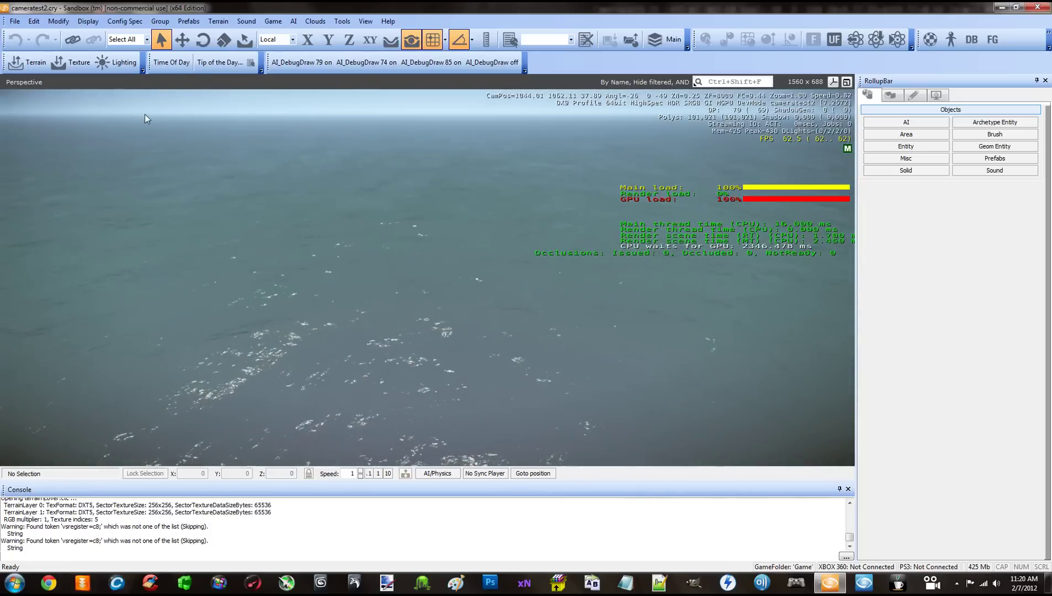
Flatten the entire terrain heightmap to height 24 using a brush with inside and outside radius 100
{"action": "left_click", "coordinate": [28, 62]}
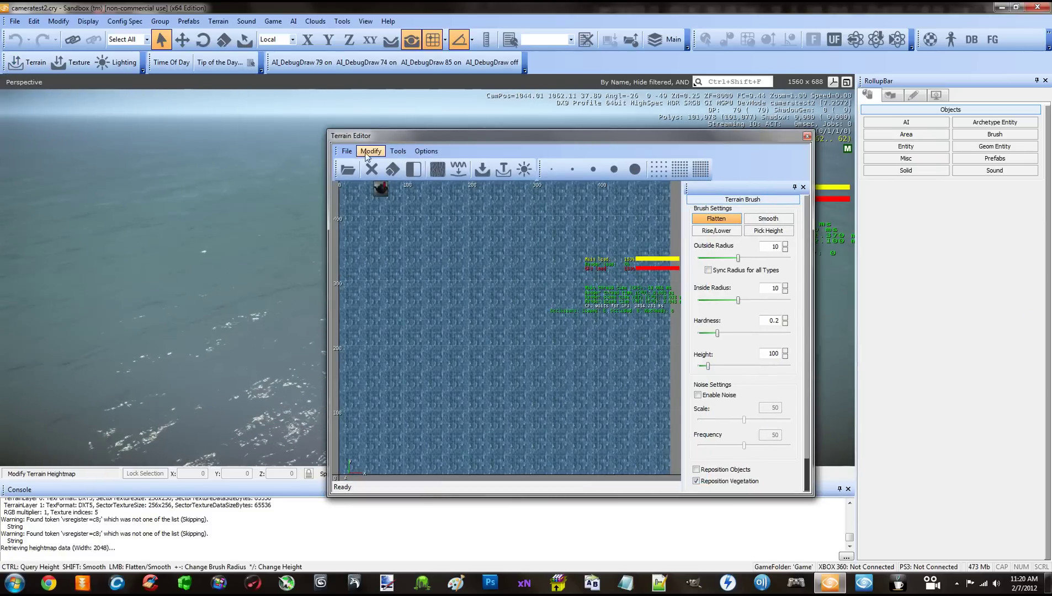
{"action": "left_click", "coordinate": [747, 233]}
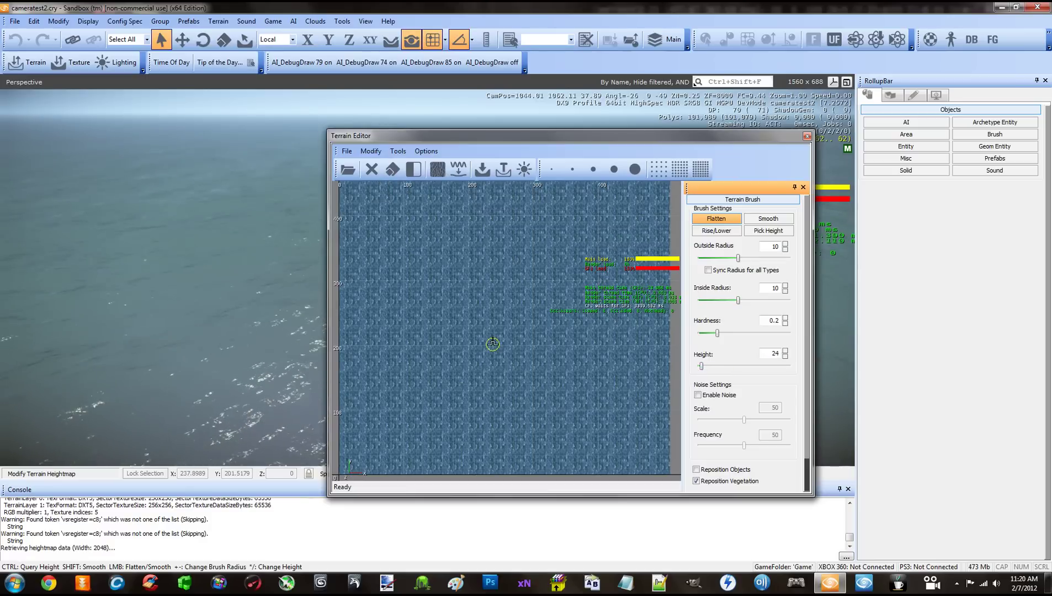
{"action": "left_click", "coordinate": [633, 169]}
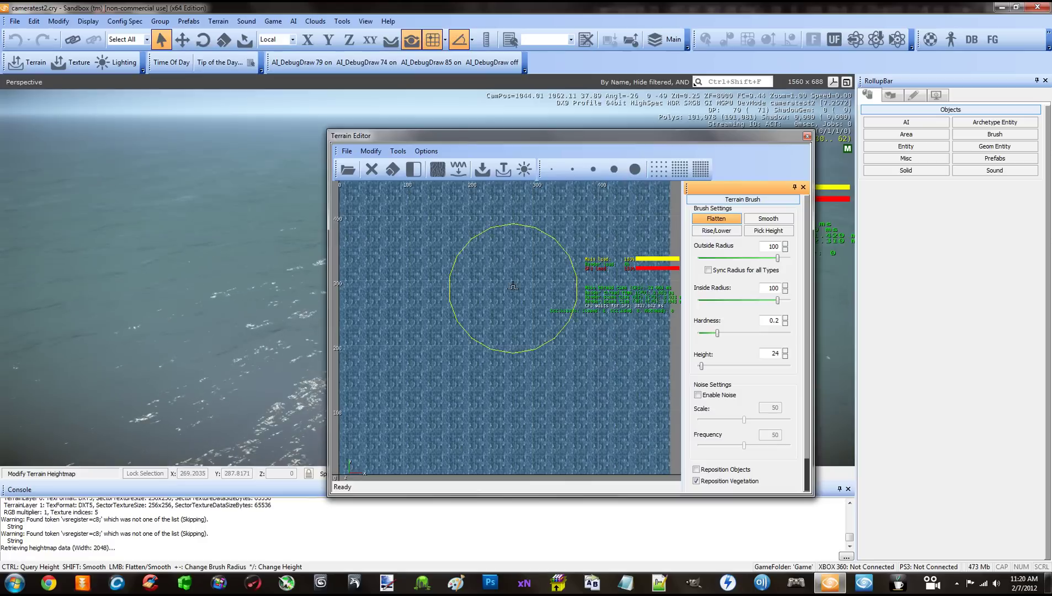
{"action": "mouse_move", "coordinate": [505, 282]}
{"action": "left_mouse_down"}
{"action": "mouse_move", "coordinate": [521, 312]}
{"action": "mouse_move", "coordinate": [404, 234]}
{"action": "mouse_move", "coordinate": [418, 301]}
{"action": "mouse_move", "coordinate": [402, 374]}
{"action": "mouse_move", "coordinate": [425, 397]}
{"action": "mouse_move", "coordinate": [387, 408]}
{"action": "mouse_move", "coordinate": [525, 408]}
{"action": "mouse_move", "coordinate": [540, 397]}
{"action": "mouse_move", "coordinate": [579, 425]}
{"action": "mouse_move", "coordinate": [563, 382]}
{"action": "mouse_move", "coordinate": [596, 259]}
{"action": "mouse_move", "coordinate": [547, 229]}
{"action": "mouse_move", "coordinate": [496, 255]}
{"action": "mouse_move", "coordinate": [500, 176]}
{"action": "mouse_move", "coordinate": [464, 300]}
{"action": "mouse_move", "coordinate": [475, 394]}
{"action": "mouse_move", "coordinate": [606, 380]}
{"action": "mouse_move", "coordinate": [544, 470]}
{"action": "mouse_move", "coordinate": [534, 336]}
{"action": "left_mouse_up"}
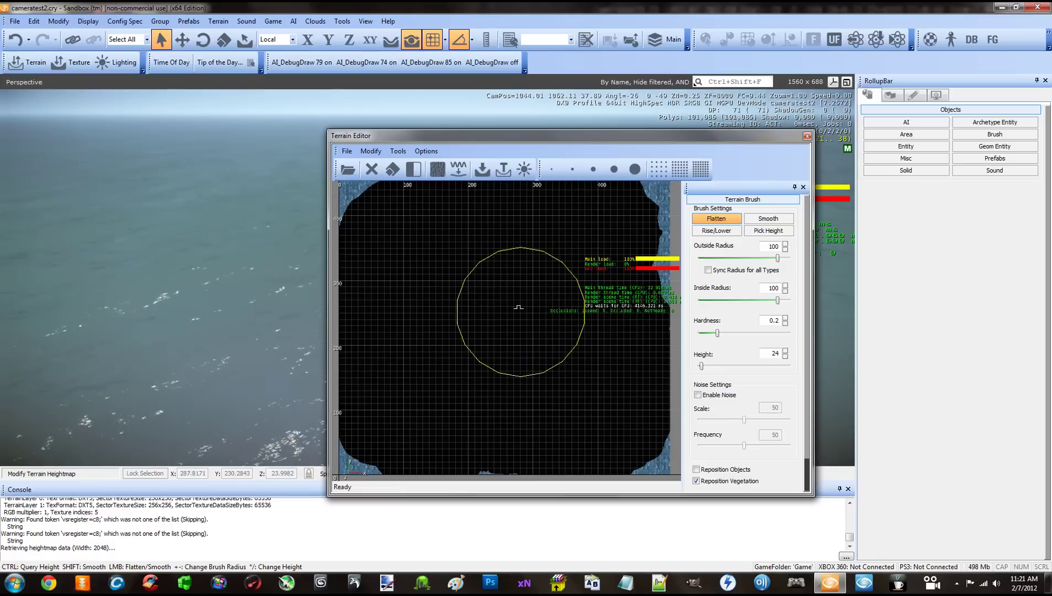
{"action": "mouse_move", "coordinate": [413, 235]}
{"action": "left_mouse_down"}
{"action": "mouse_move", "coordinate": [402, 211]}
{"action": "mouse_move", "coordinate": [546, 250]}
{"action": "mouse_move", "coordinate": [616, 247]}
{"action": "mouse_move", "coordinate": [615, 296]}
{"action": "mouse_move", "coordinate": [438, 422]}
{"action": "mouse_move", "coordinate": [387, 434]}
{"action": "mouse_move", "coordinate": [634, 446]}
{"action": "mouse_move", "coordinate": [430, 492]}
{"action": "left_mouse_up"}
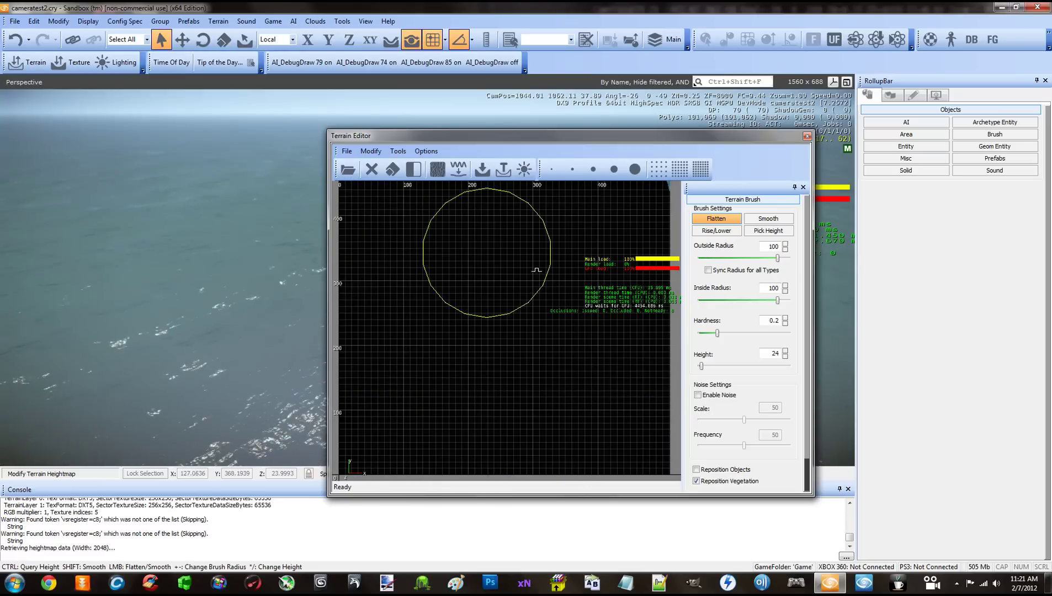
{"action": "left_click", "coordinate": [807, 138]}
Set the camera movement speed to 10 and fly over to the flattened island
{"action": "right_click_drag", "start_coordinate": [475, 279], "coordinate": [470, 287]}
{"action": "key", "text": "w"}
{"action": "left_click", "coordinate": [387, 473]}
{"action": "key", "text": "w"}
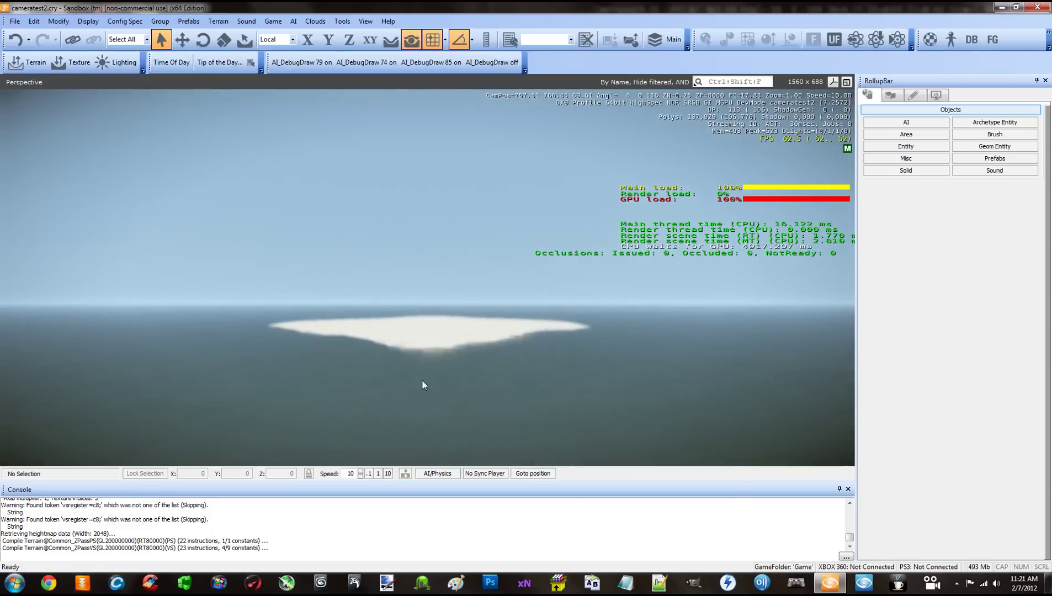
{"action": "right_click_drag", "start_coordinate": [425, 380], "coordinate": [425, 378]}
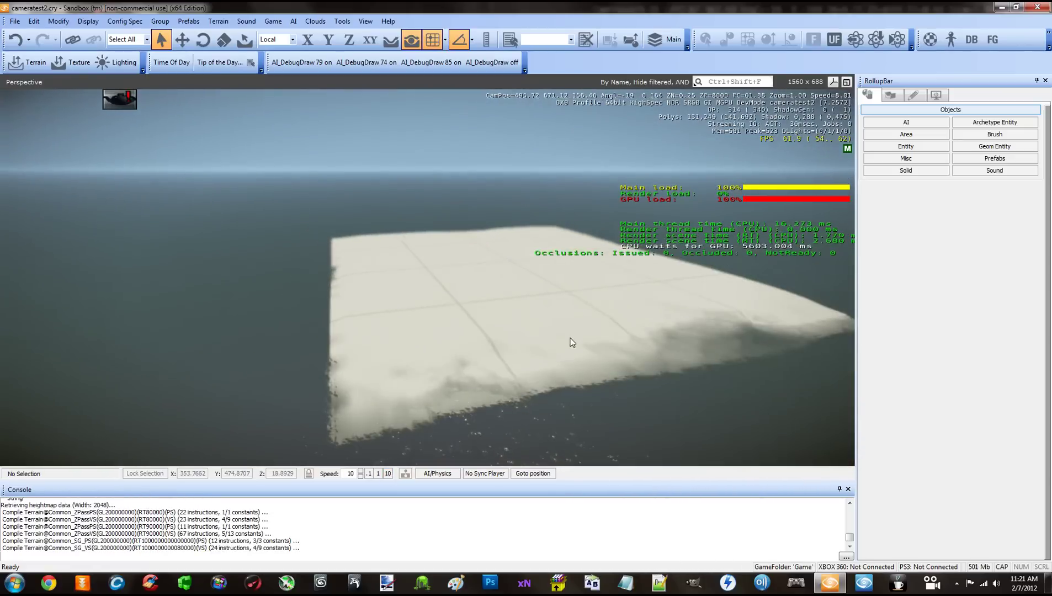
Activate the Smooth brush for modifying terrain and set its outside radius to about 6.6
{"action": "left_click", "coordinate": [891, 95]}
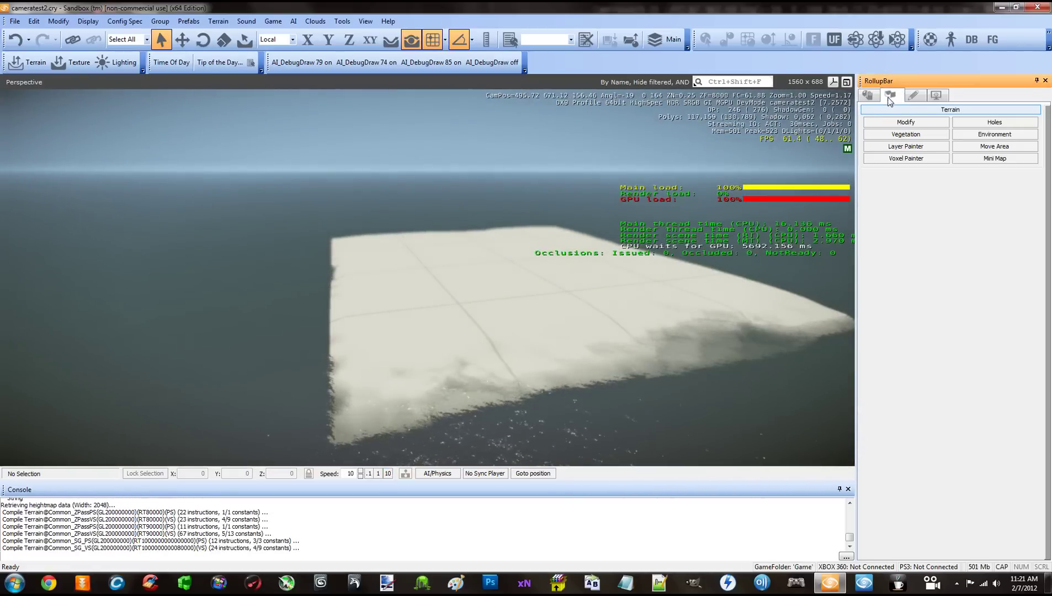
{"action": "left_click", "coordinate": [890, 136]}
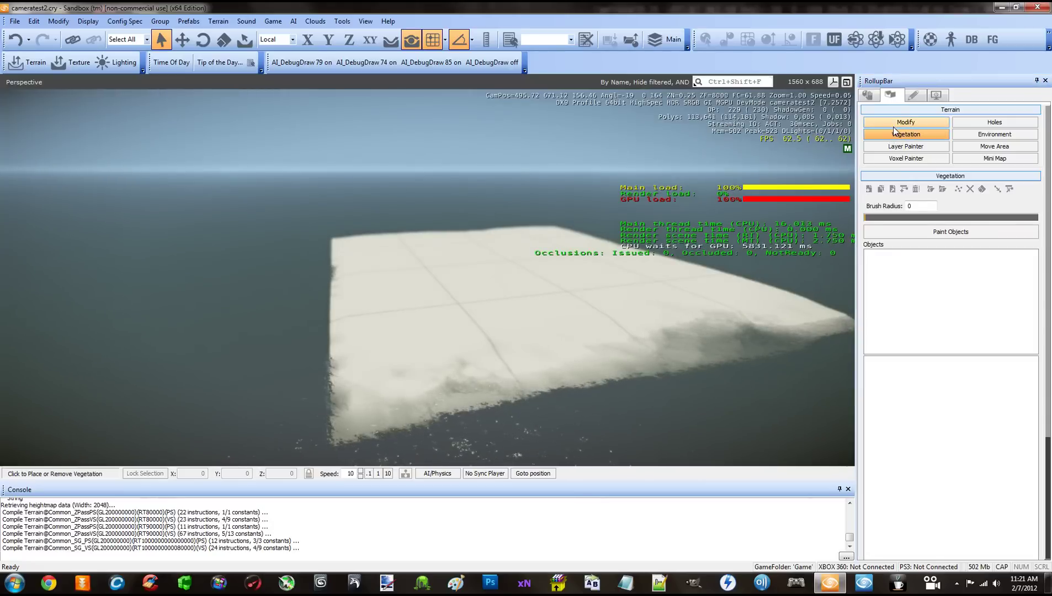
{"action": "left_click", "coordinate": [893, 127]}
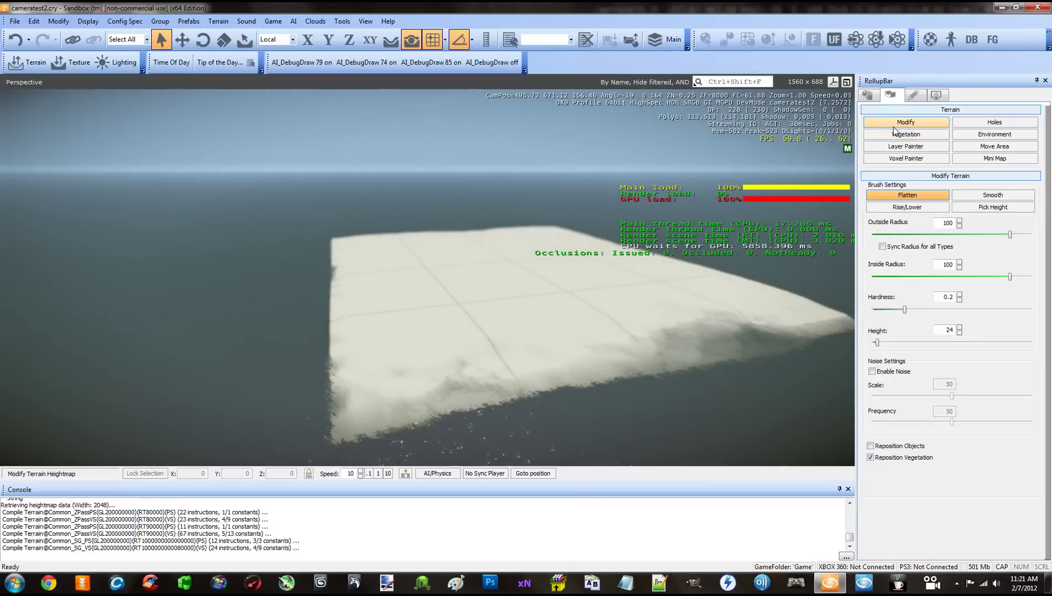
{"action": "left_click", "coordinate": [998, 197]}
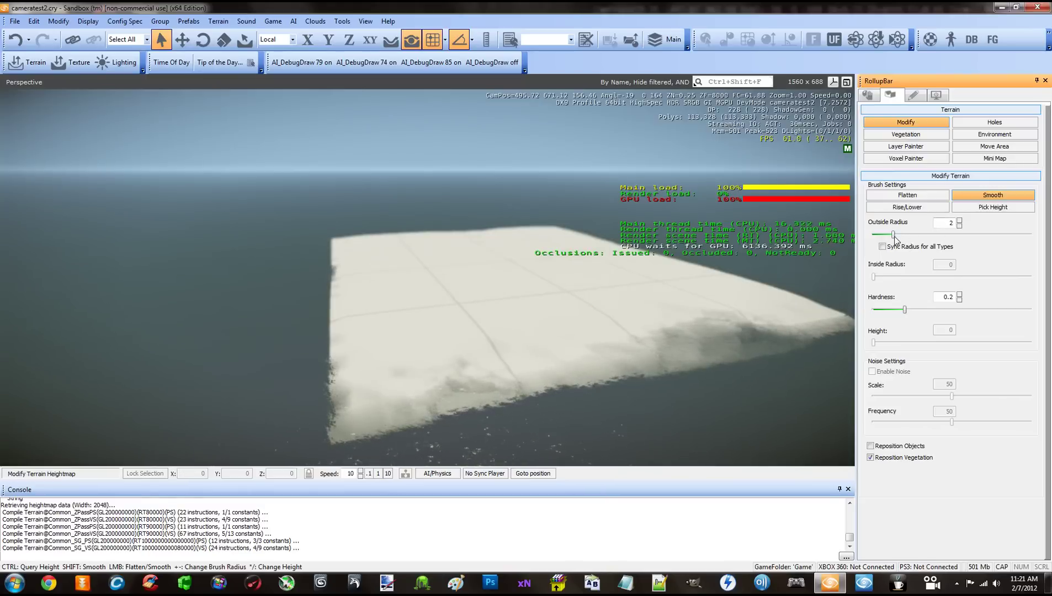
{"action": "left_click_drag", "start_coordinate": [893, 234], "coordinate": [928, 234]}
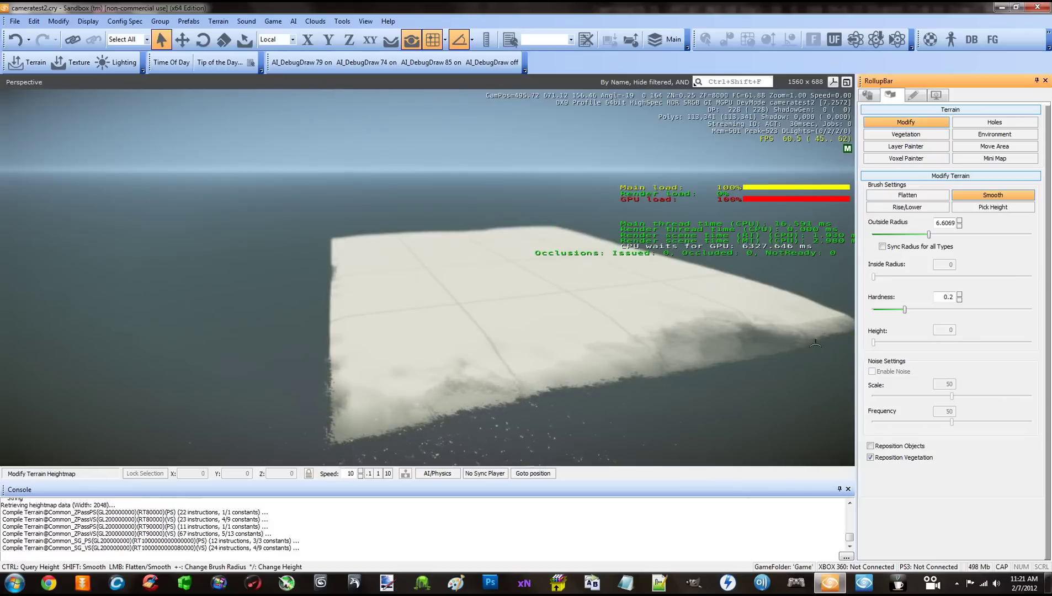
Set the Smooth brush to hardness 1 and an outside radius of about 28.8 for the island's rough edge
{"action": "key", "text": "w"}
{"action": "right_click_drag", "start_coordinate": [333, 364], "coordinate": [409, 353]}
{"action": "key", "text": "w"}
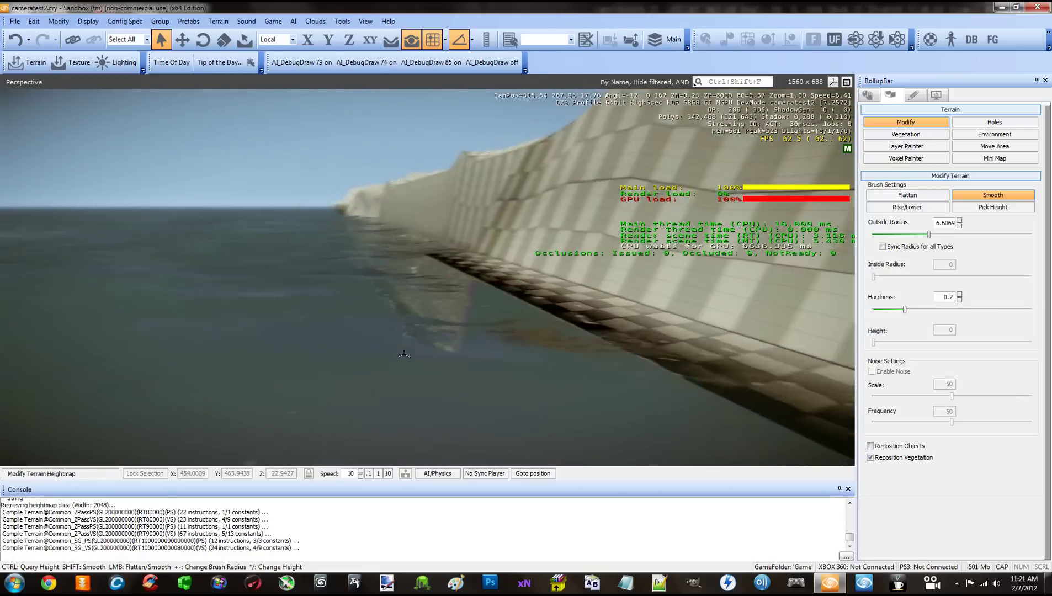
{"action": "right_click_drag", "start_coordinate": [408, 354], "coordinate": [408, 354]}
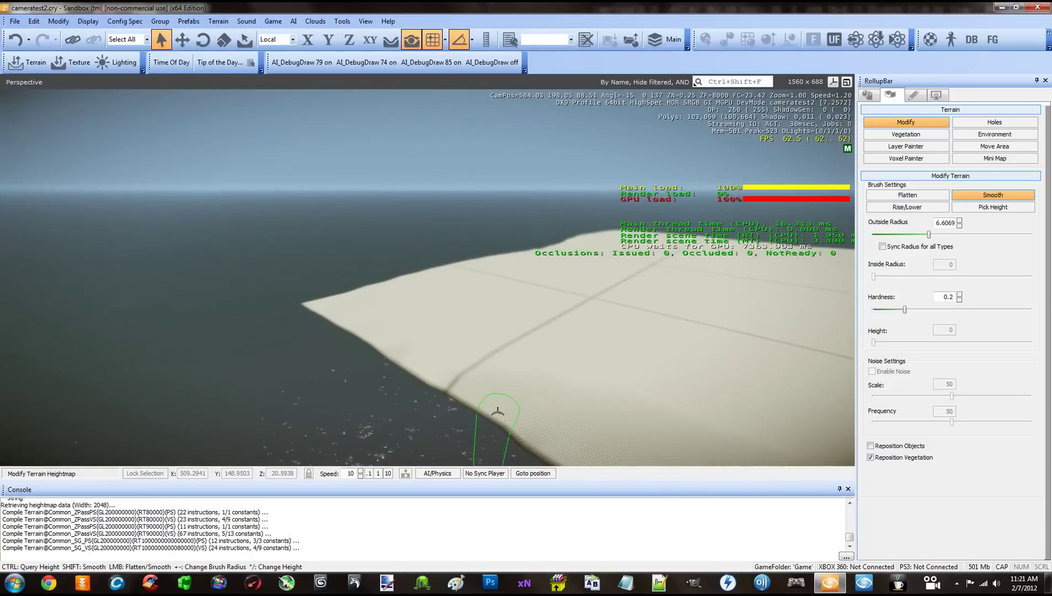
{"action": "scroll", "coordinate": [497, 411], "scroll_direction": "down", "scroll_amount": 5}
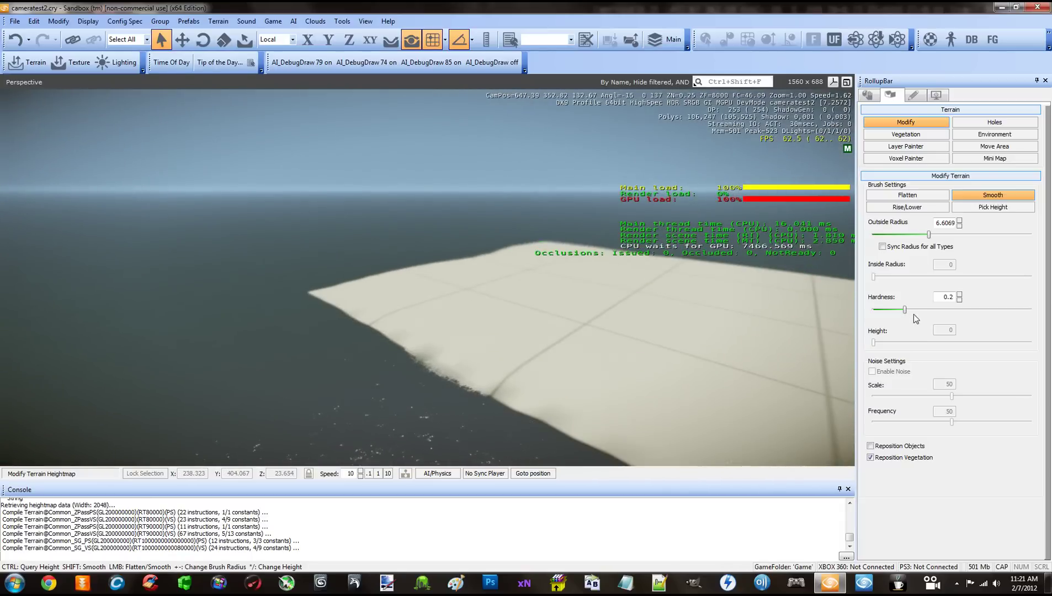
{"action": "left_click_drag", "start_coordinate": [905, 309], "coordinate": [1030, 310]}
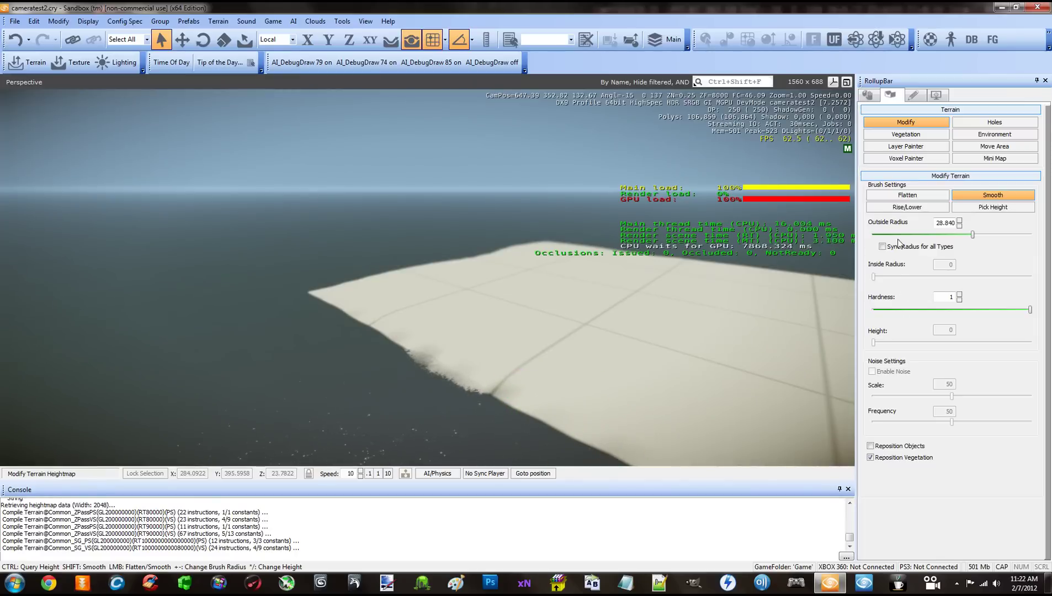
Configure the Rise/Lower brush with outside and inside radius about 26.3, hardness 1 and height -3
{"action": "left_click", "coordinate": [916, 196]}
{"action": "left_click", "coordinate": [915, 207]}
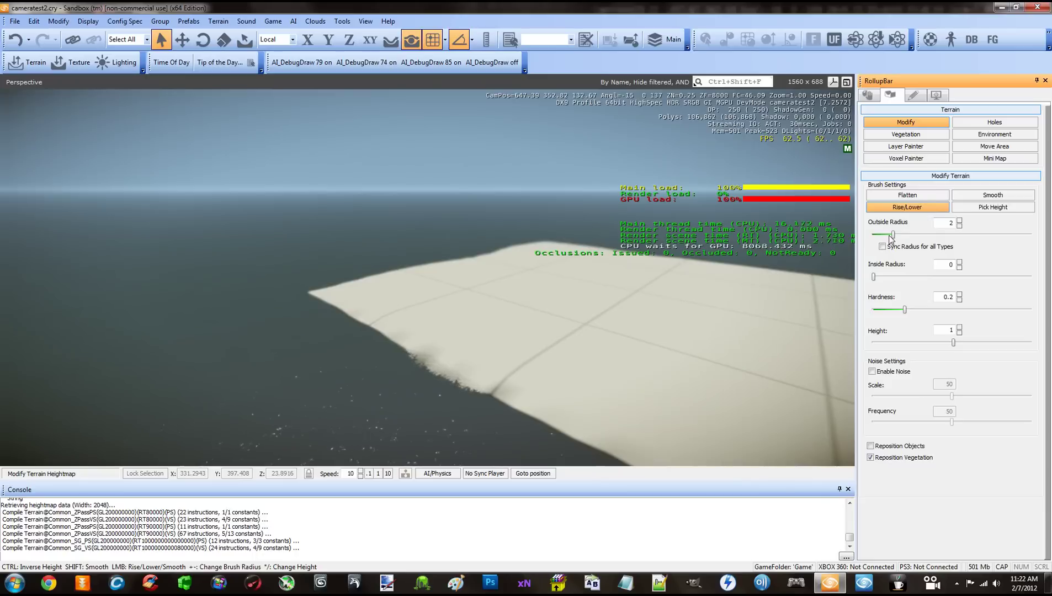
{"action": "left_click_drag", "start_coordinate": [874, 277], "coordinate": [970, 277]}
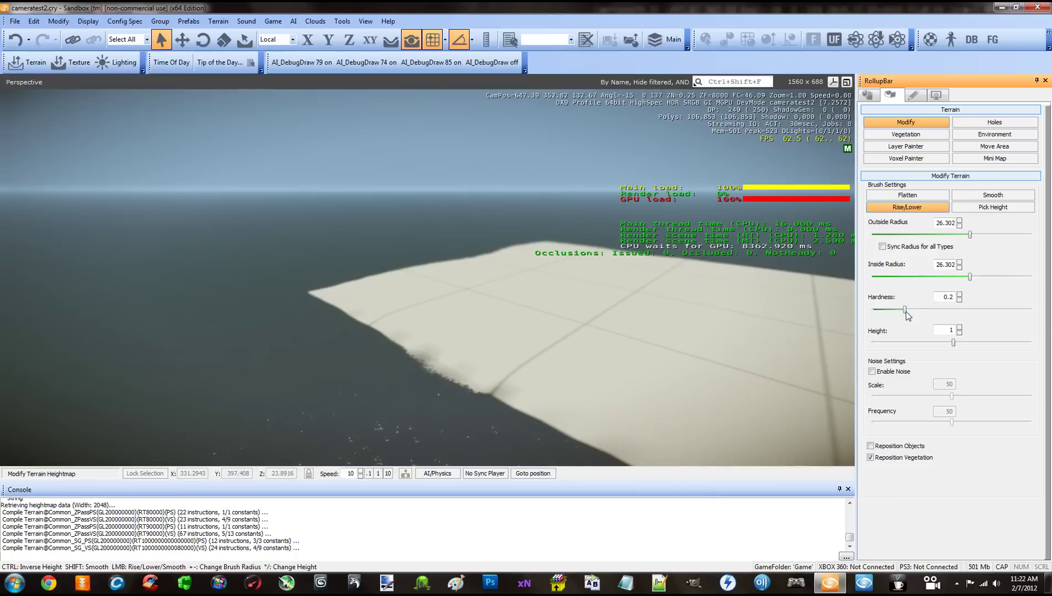
{"action": "left_click_drag", "start_coordinate": [905, 311], "coordinate": [1038, 311]}
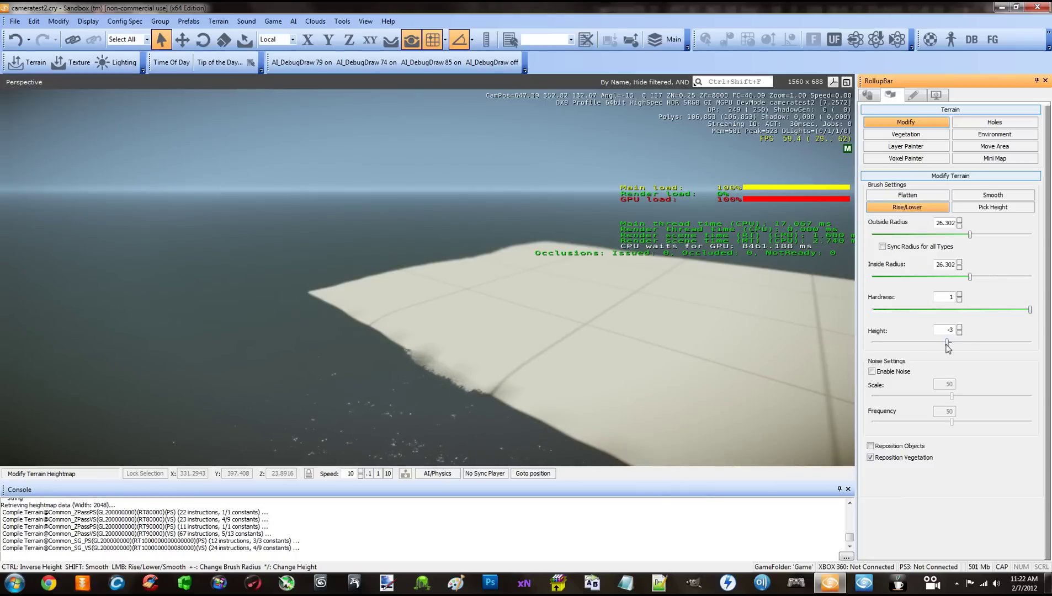
Lower the terrain along the island's roughly smoothed edge and the neighbouring side to carve an irregular coastline
{"action": "mouse_move", "coordinate": [557, 422]}
{"action": "left_mouse_down"}
{"action": "mouse_move", "coordinate": [544, 429]}
{"action": "mouse_move", "coordinate": [529, 410]}
{"action": "mouse_move", "coordinate": [413, 377]}
{"action": "left_mouse_up"}
{"action": "left_click_drag", "start_coordinate": [346, 339], "coordinate": [356, 335]}
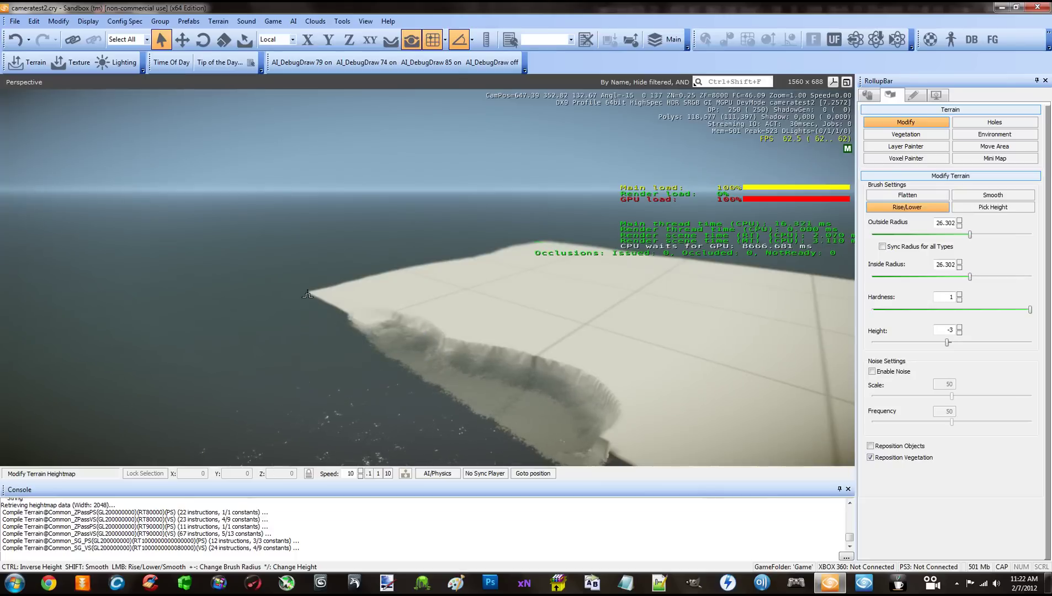
{"action": "right_click_drag", "start_coordinate": [378, 304], "coordinate": [218, 254]}
{"action": "scroll", "coordinate": [379, 305], "scroll_direction": "down", "scroll_amount": 5}
{"action": "mouse_move", "coordinate": [610, 300]}
{"action": "left_mouse_down"}
{"action": "mouse_move", "coordinate": [606, 317]}
{"action": "mouse_move", "coordinate": [537, 314]}
{"action": "mouse_move", "coordinate": [575, 341]}
{"action": "left_mouse_up"}
{"action": "left_click_drag", "start_coordinate": [451, 294], "coordinate": [298, 246]}
Fly around to the island's untouched straight side and lower the terrain along its whole edge
{"action": "key", "text": "w"}
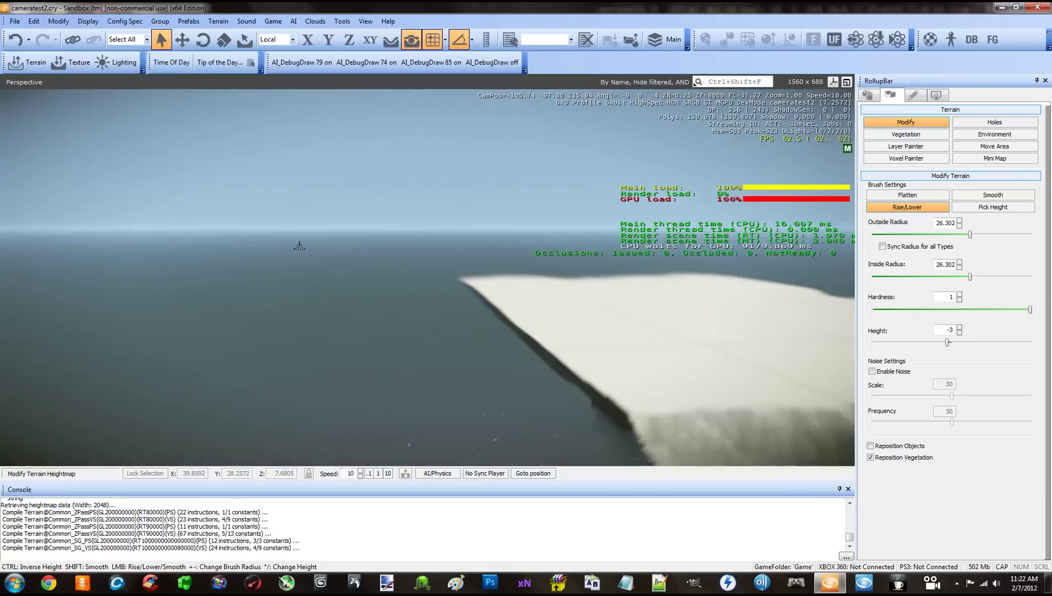
{"action": "key", "text": "s"}
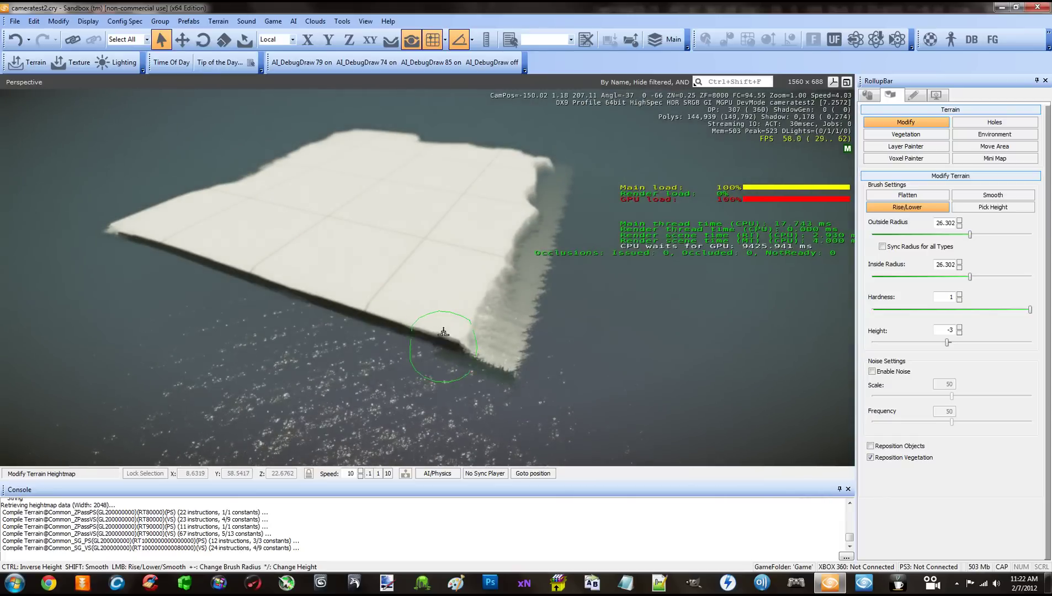
{"action": "left_click_drag", "start_coordinate": [380, 312], "coordinate": [111, 225]}
{"action": "key", "text": "a"}
{"action": "mouse_move", "coordinate": [111, 225]}
{"action": "right_mouse_down"}
{"action": "mouse_move", "coordinate": [133, 235]}
{"action": "mouse_move", "coordinate": [125, 230]}
{"action": "right_mouse_up"}
{"action": "key", "text": "s"}
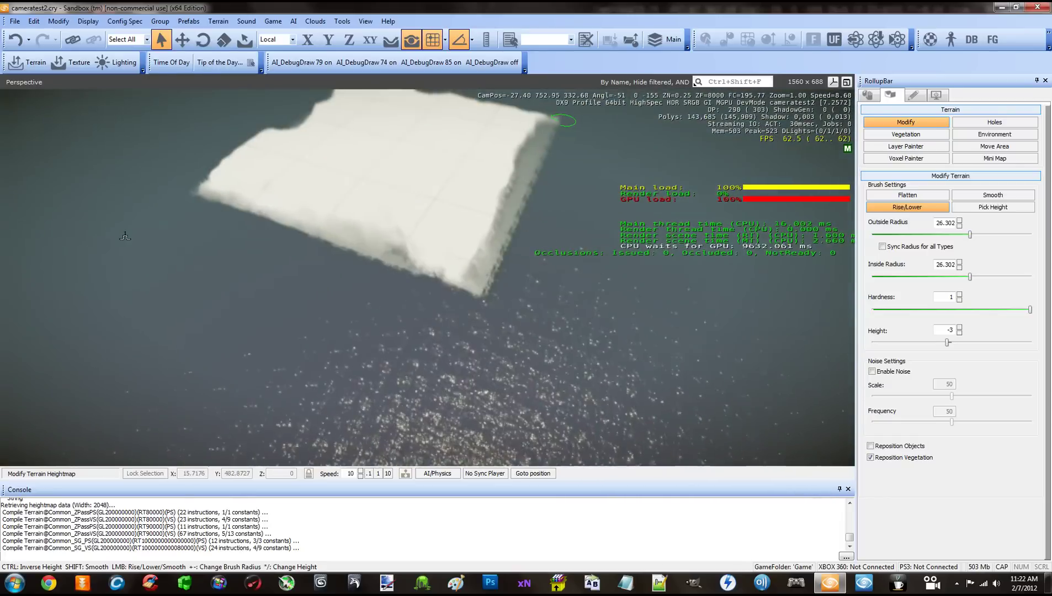
Lower the terrain at the island's remaining straight edges and corners to make the outline irregular
{"action": "right_click_drag", "start_coordinate": [464, 270], "coordinate": [399, 265]}
{"action": "key", "text": "w"}
{"action": "left_click_drag", "start_coordinate": [468, 250], "coordinate": [485, 259]}
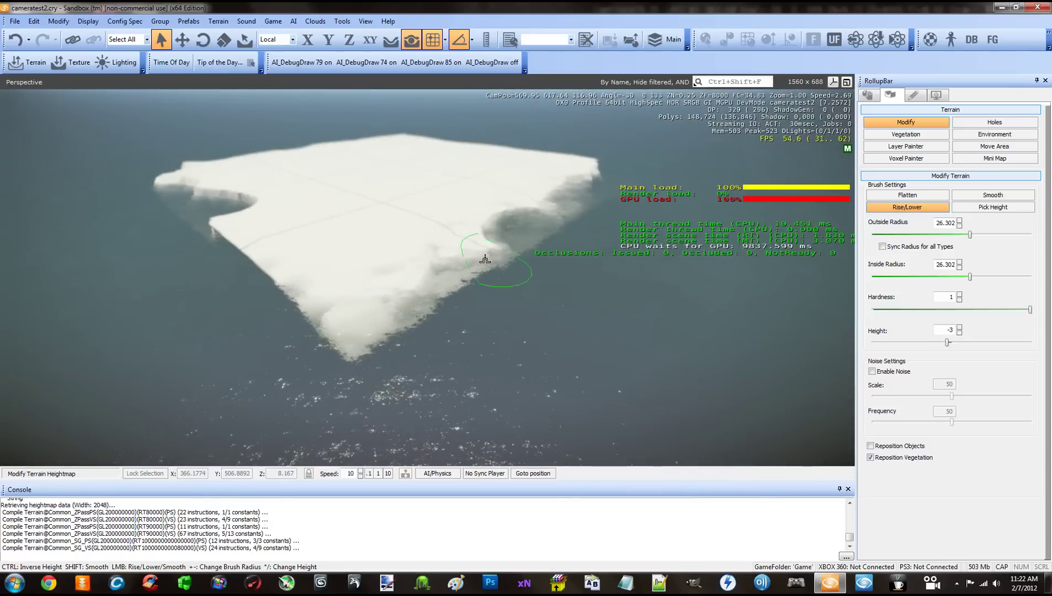
{"action": "mouse_move", "coordinate": [229, 249]}
{"action": "left_mouse_down"}
{"action": "mouse_move", "coordinate": [242, 232]}
{"action": "mouse_move", "coordinate": [287, 223]}
{"action": "mouse_move", "coordinate": [312, 242]}
{"action": "left_mouse_up"}
{"action": "right_click_drag", "start_coordinate": [311, 243], "coordinate": [266, 291]}
{"action": "key", "text": "w"}
{"action": "key", "text": "s"}
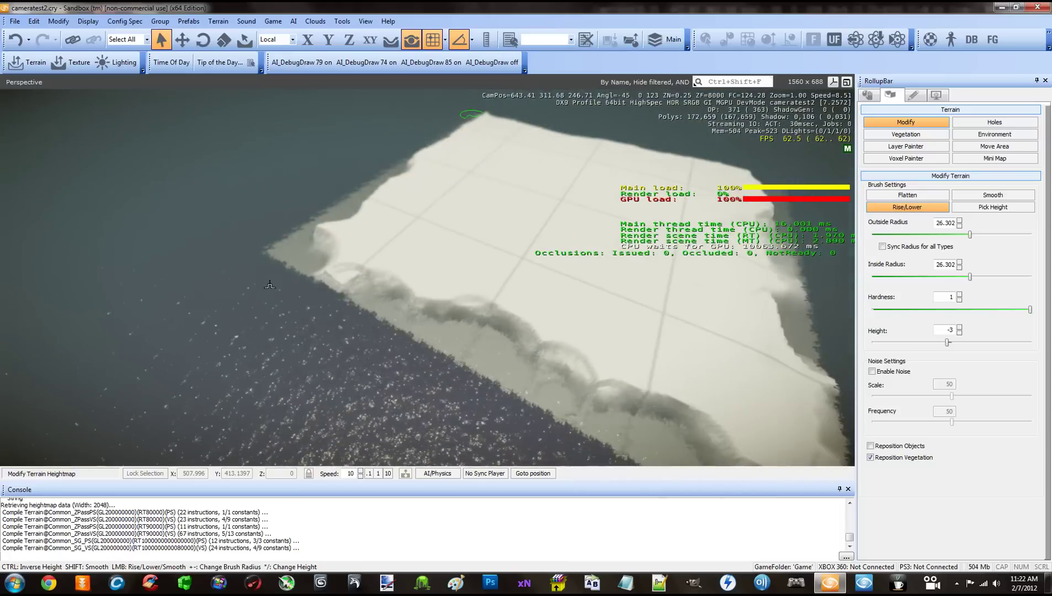
{"action": "mouse_move", "coordinate": [331, 257]}
{"action": "left_mouse_down"}
{"action": "mouse_move", "coordinate": [343, 268]}
{"action": "mouse_move", "coordinate": [311, 261]}
{"action": "mouse_move", "coordinate": [328, 243]}
{"action": "left_mouse_up"}
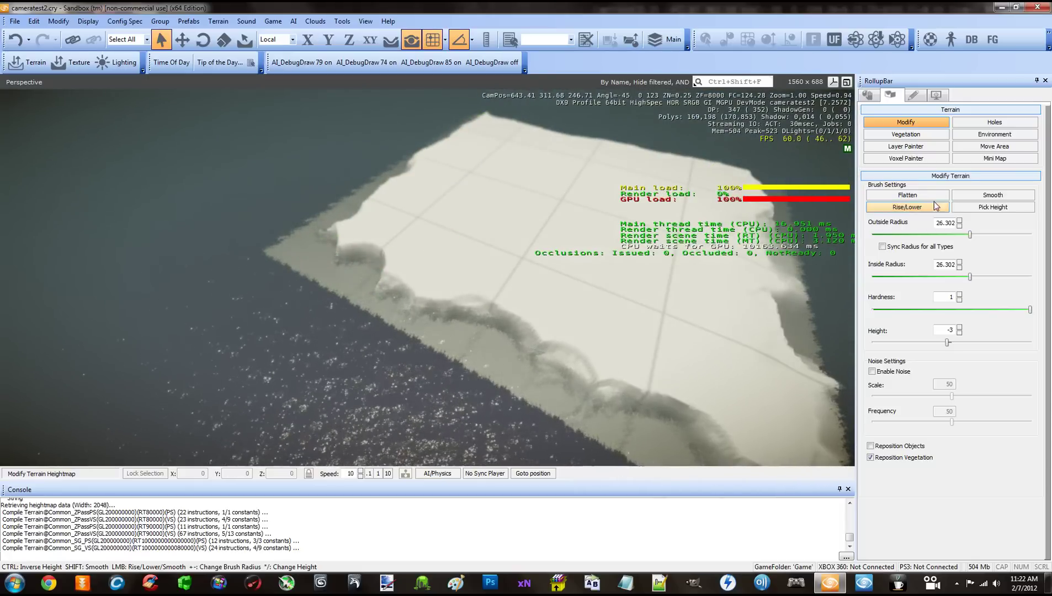
Fly in over the middle of the island and leave terrain modification
{"action": "key", "text": "w"}
{"action": "mouse_move", "coordinate": [615, 224]}
{"action": "right_mouse_down"}
{"action": "mouse_move", "coordinate": [599, 222]}
{"action": "mouse_move", "coordinate": [616, 232]}
{"action": "right_mouse_up"}
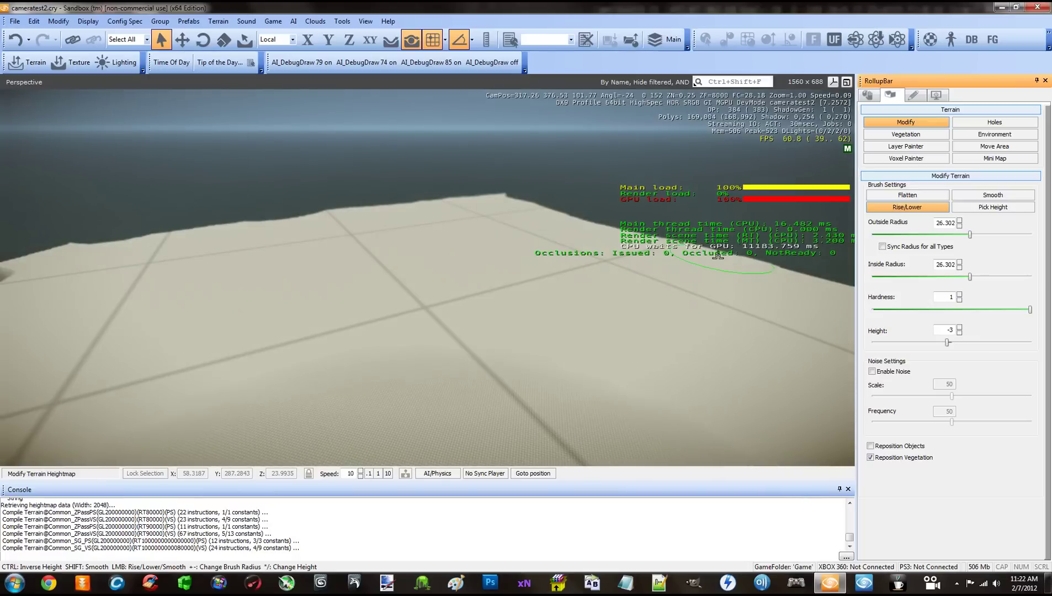
{"action": "key", "text": "Escape"}
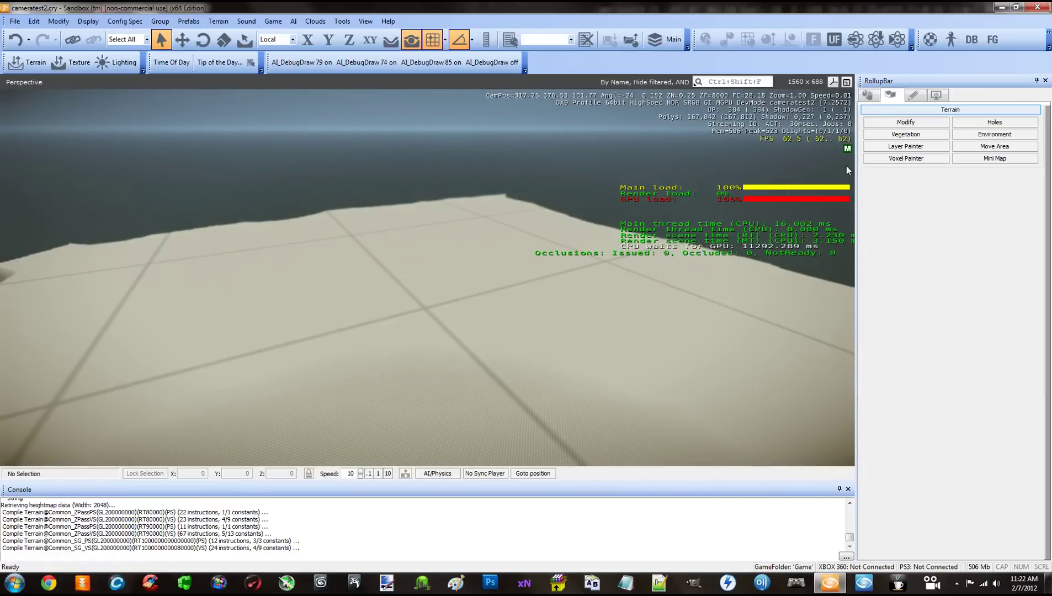
Examine the camera-related objects available in the Misc objects and in the Cameras and Others entity groups
{"action": "left_click", "coordinate": [868, 95]}
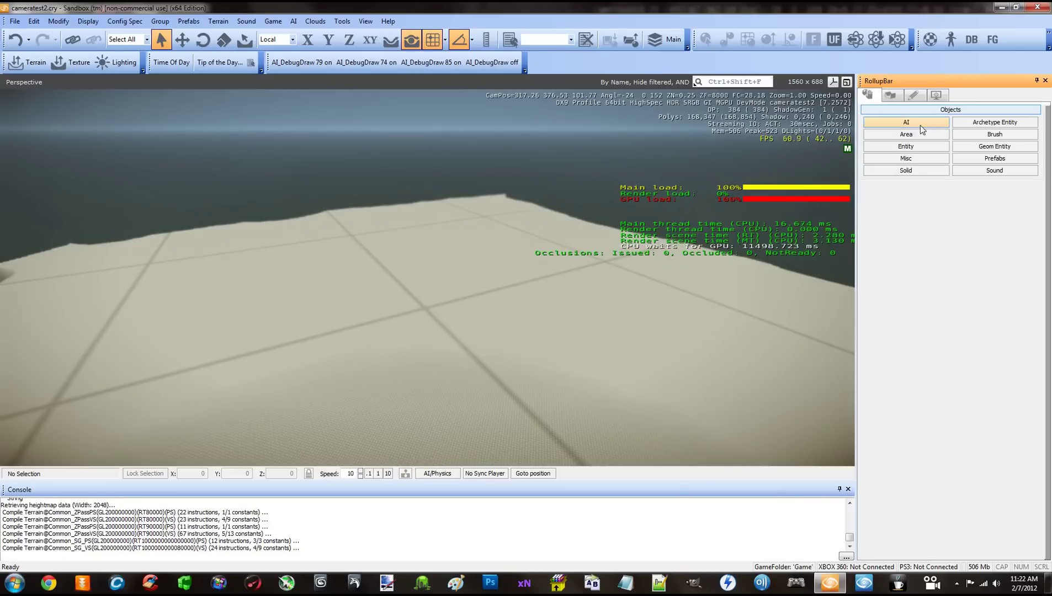
{"action": "left_click", "coordinate": [914, 160]}
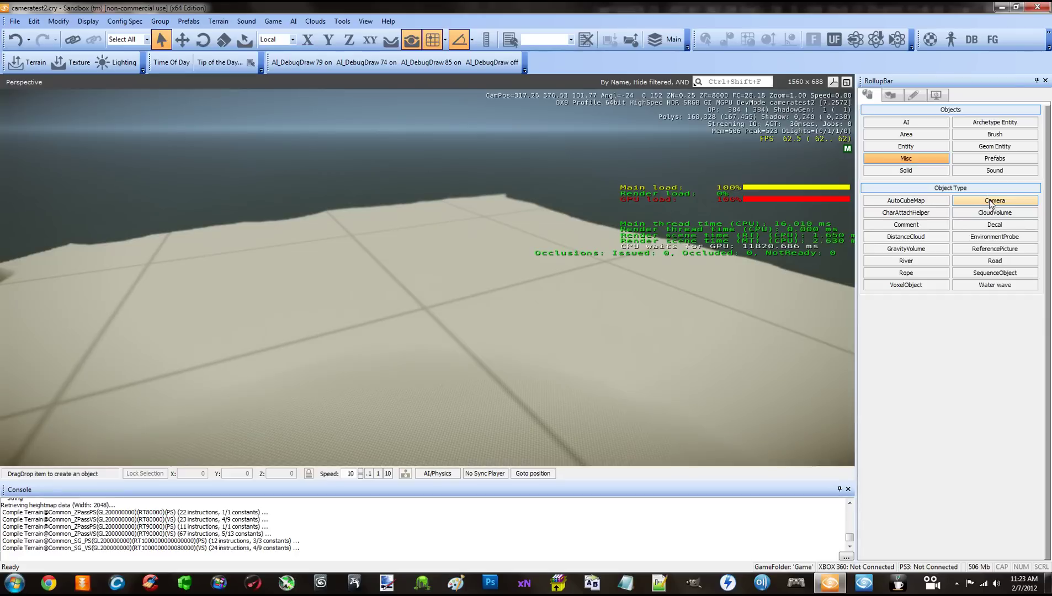
{"action": "left_click", "coordinate": [906, 158]}
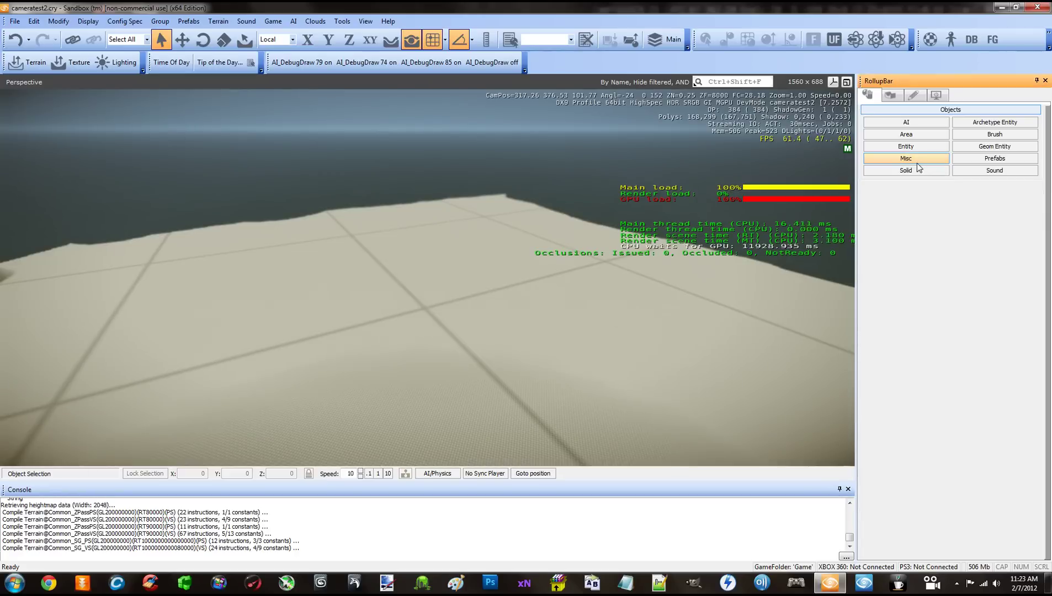
{"action": "left_click", "coordinate": [903, 148]}
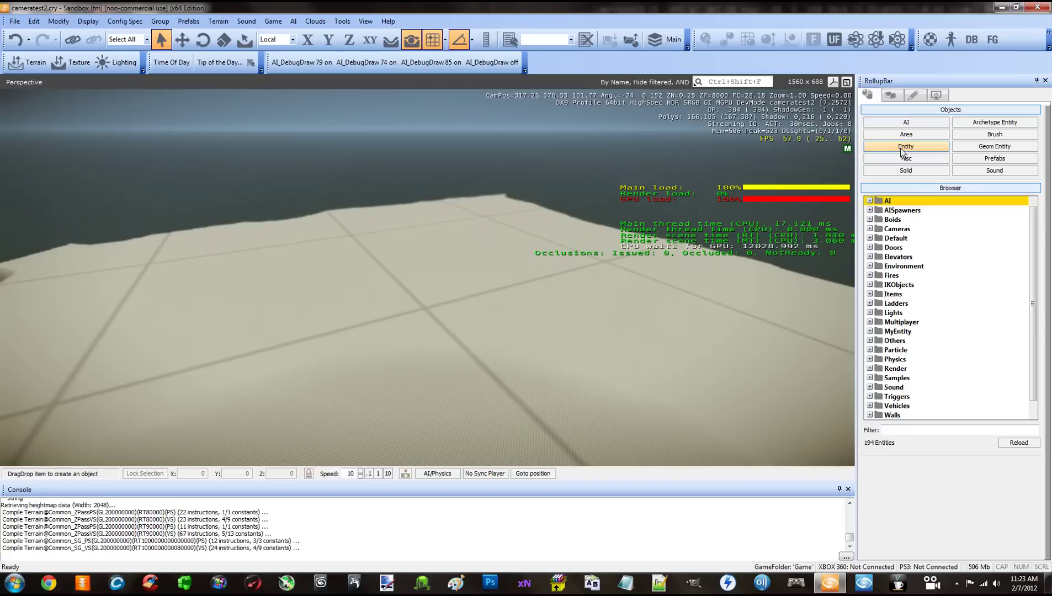
{"action": "left_click", "coordinate": [871, 229]}
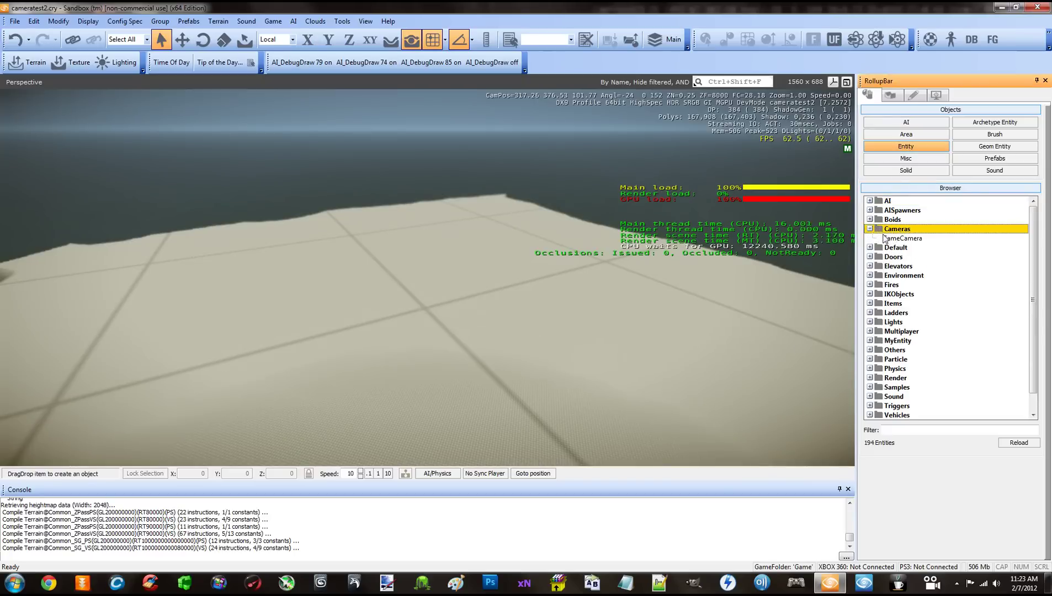
{"action": "left_click", "coordinate": [870, 229]}
{"action": "scroll", "coordinate": [883, 253], "scroll_direction": "down", "scroll_amount": 1}
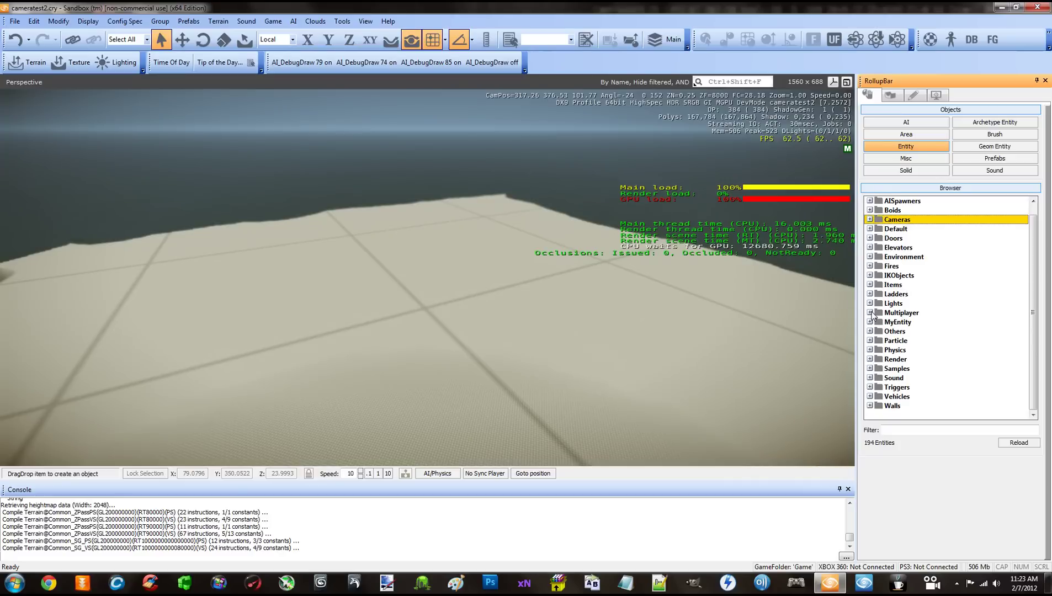
{"action": "left_click", "coordinate": [877, 331]}
{"action": "left_click", "coordinate": [870, 332]}
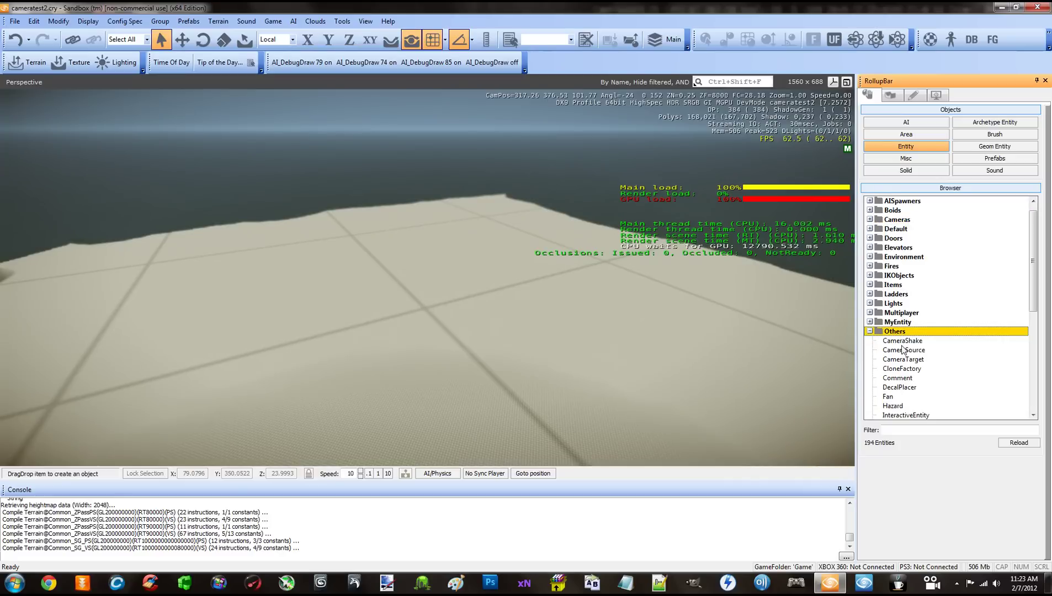
{"action": "left_click", "coordinate": [870, 331]}
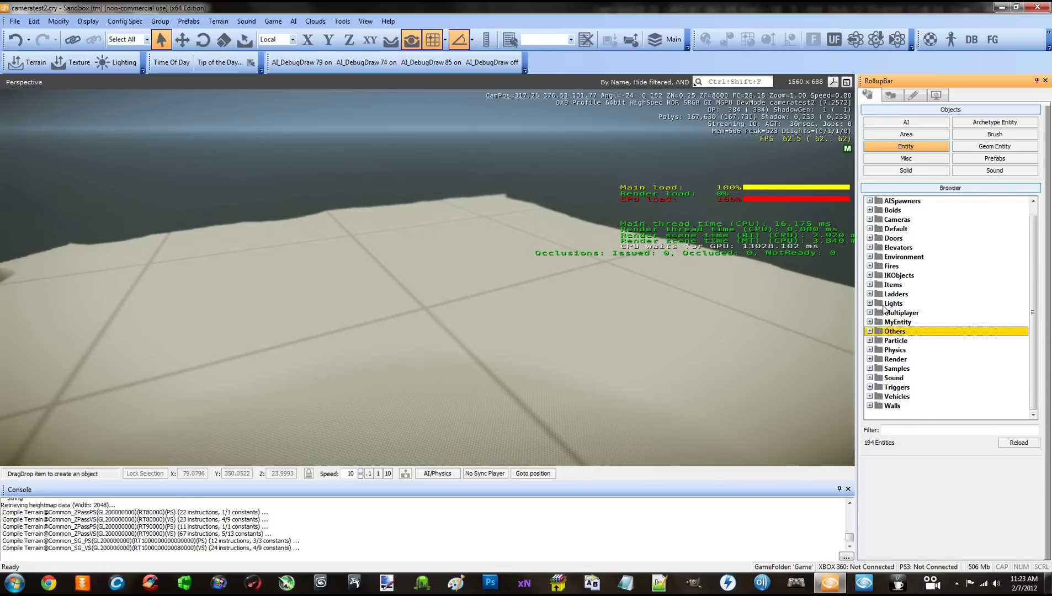
Place a Misc Camera object on the island's terrain at X 259, Y 330
{"action": "left_click", "coordinate": [919, 160]}
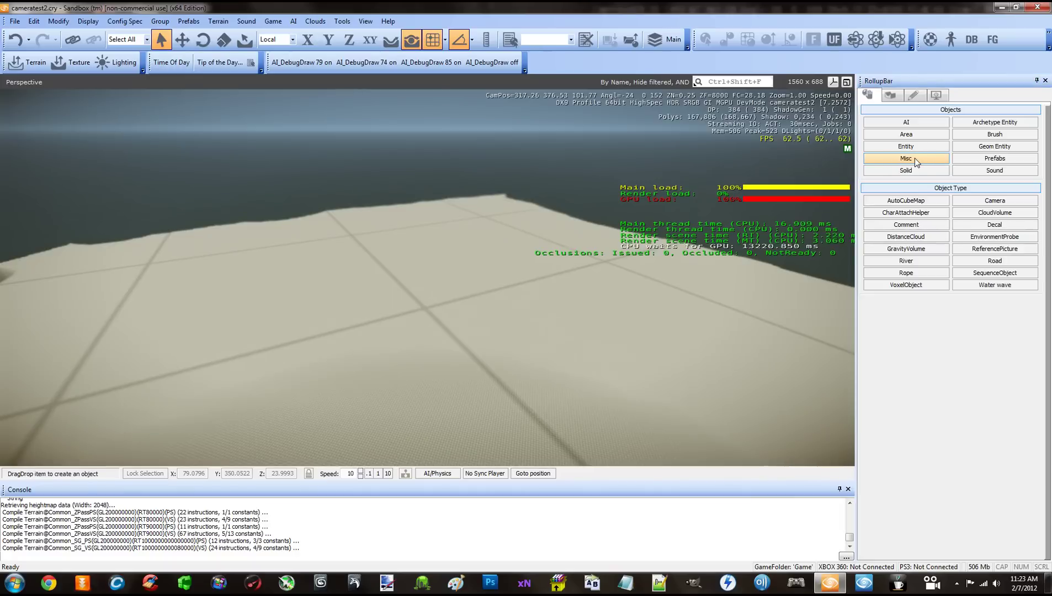
{"action": "left_click", "coordinate": [993, 202]}
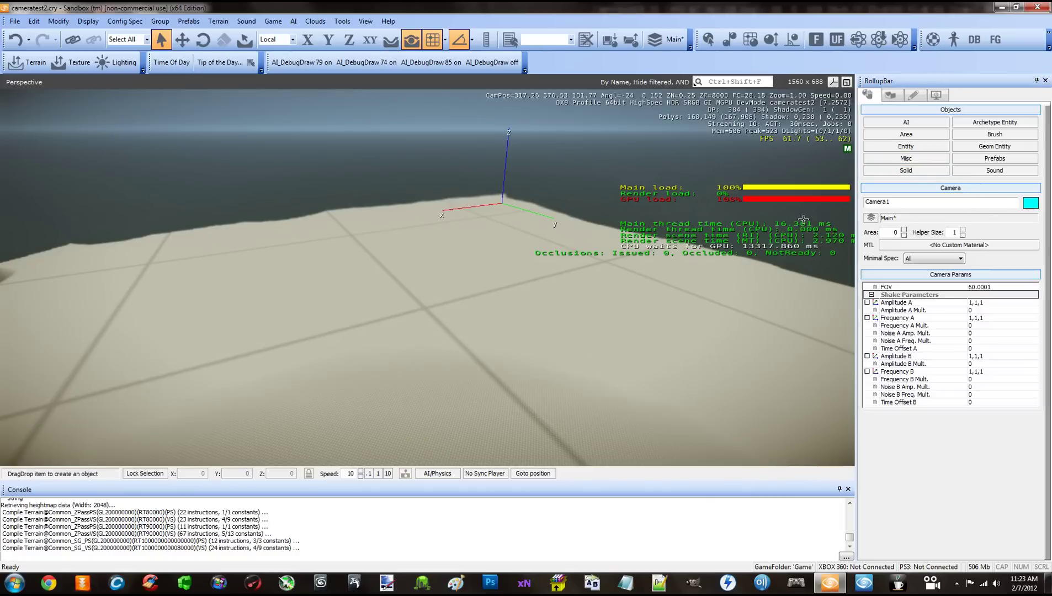
{"action": "left_click", "coordinate": [411, 41]}
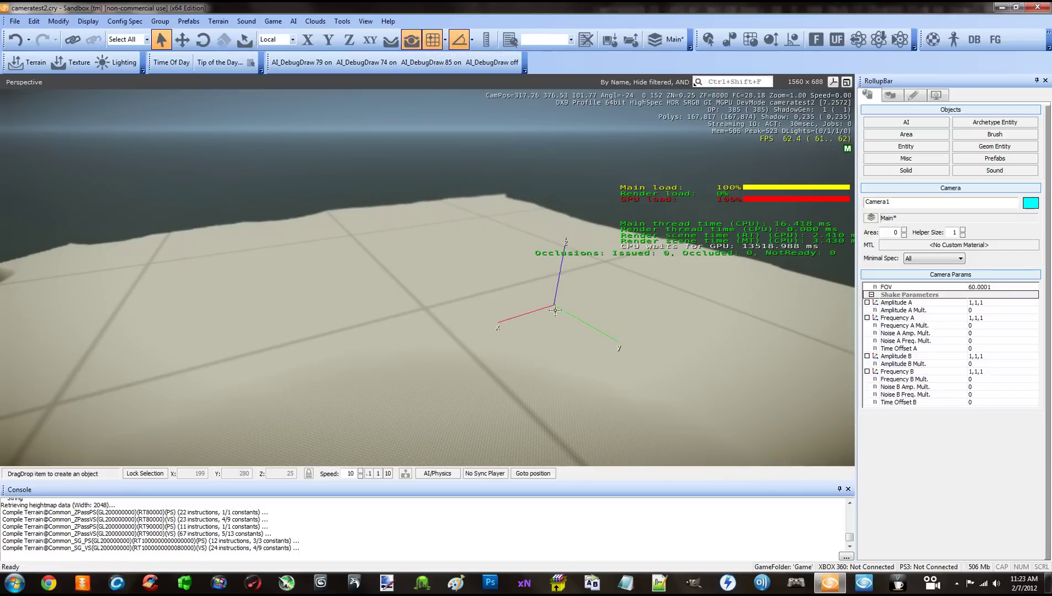
{"action": "left_click", "coordinate": [533, 424]}
Set the movement speed to 1, fly up to the placed camera and display the viewport's object helpers
{"action": "key", "text": "w"}
{"action": "mouse_move", "coordinate": [502, 381]}
{"action": "right_mouse_down"}
{"action": "mouse_move", "coordinate": [494, 369]}
{"action": "mouse_move", "coordinate": [495, 378]}
{"action": "right_mouse_up"}
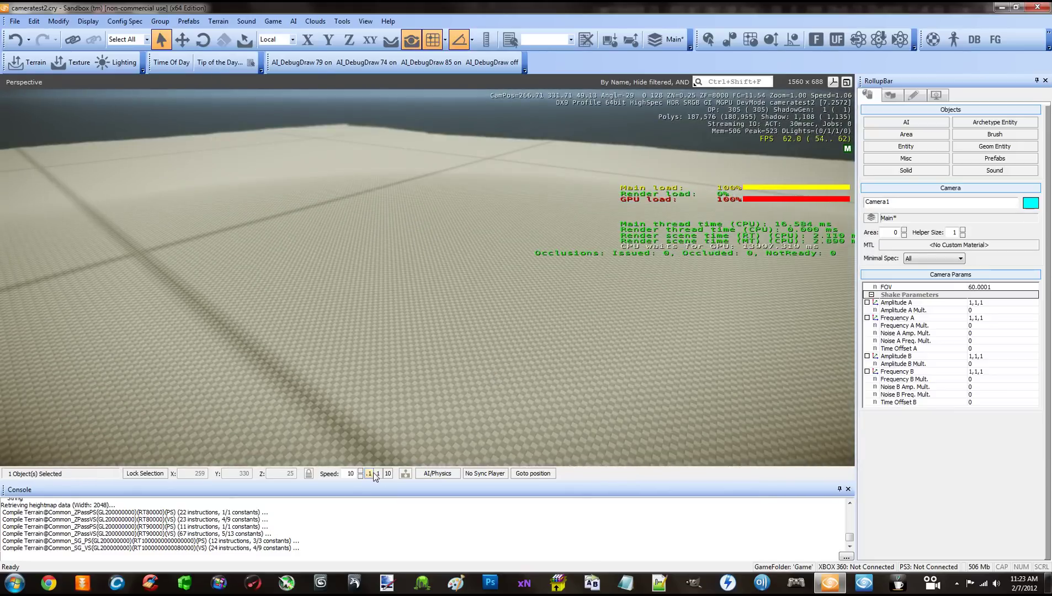
{"action": "left_click", "coordinate": [377, 473]}
{"action": "right_click_drag", "start_coordinate": [422, 359], "coordinate": [422, 360]}
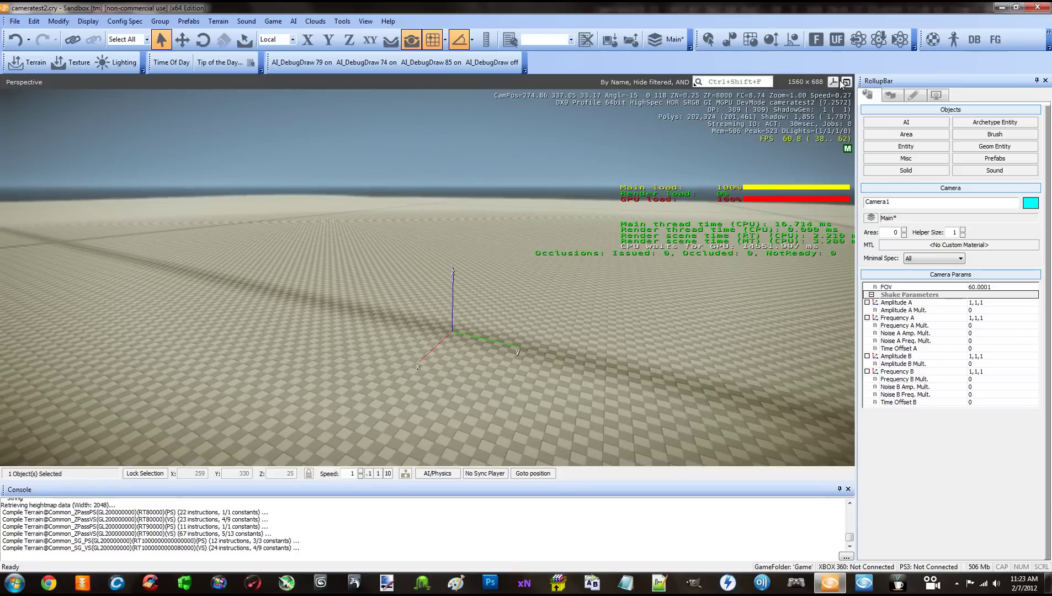
{"action": "left_click", "coordinate": [834, 81]}
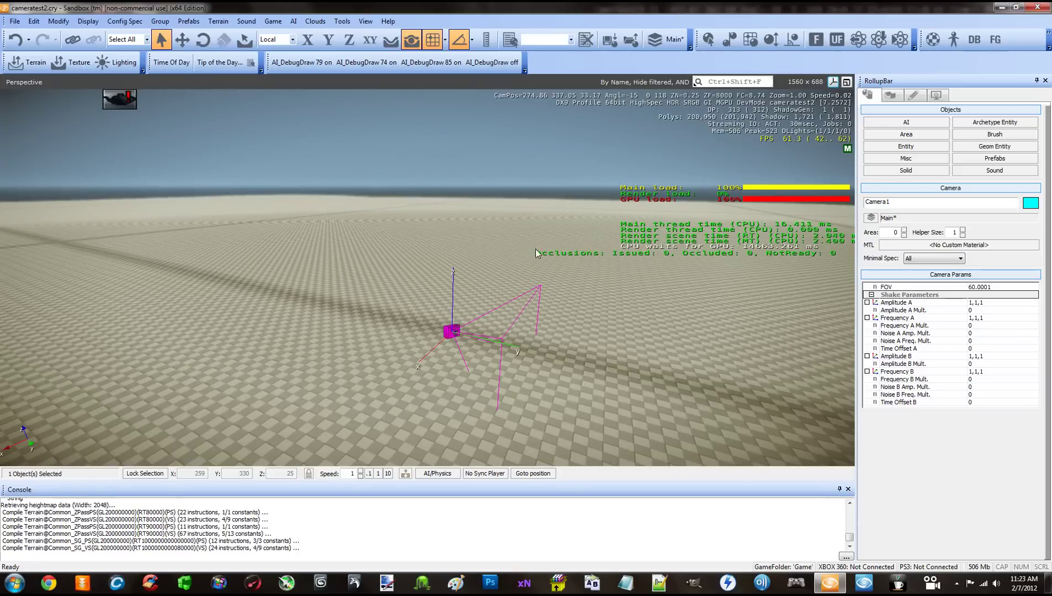
{"action": "mouse_move", "coordinate": [538, 253]}
{"action": "right_mouse_down"}
{"action": "mouse_move", "coordinate": [509, 249]}
{"action": "mouse_move", "coordinate": [524, 255]}
{"action": "right_mouse_up"}
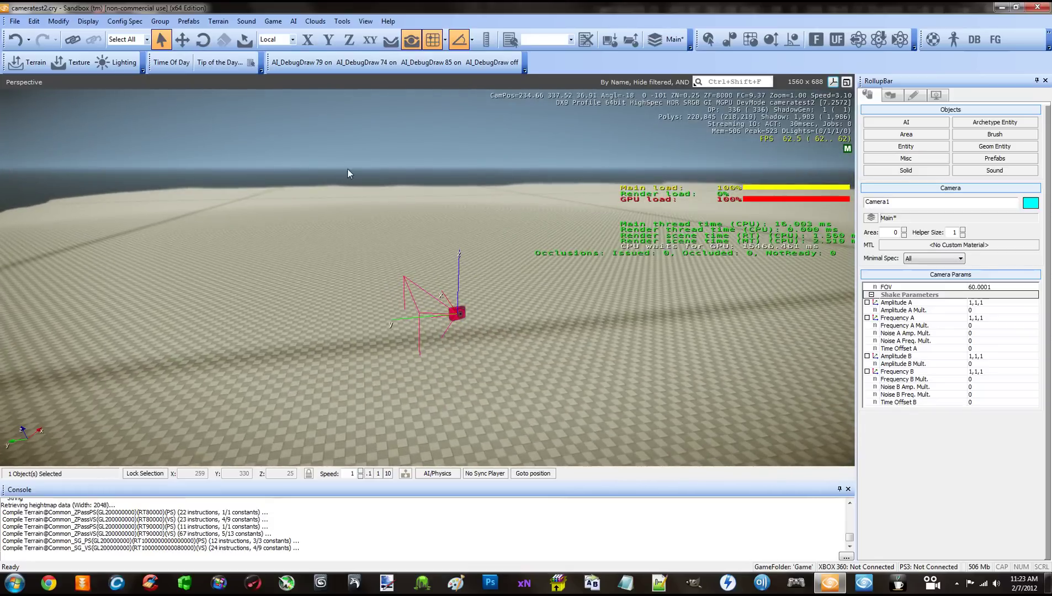
Move the camera object up to Z 55 and along its Y axis to Y 304, and deselect it
{"action": "left_click", "coordinate": [182, 40]}
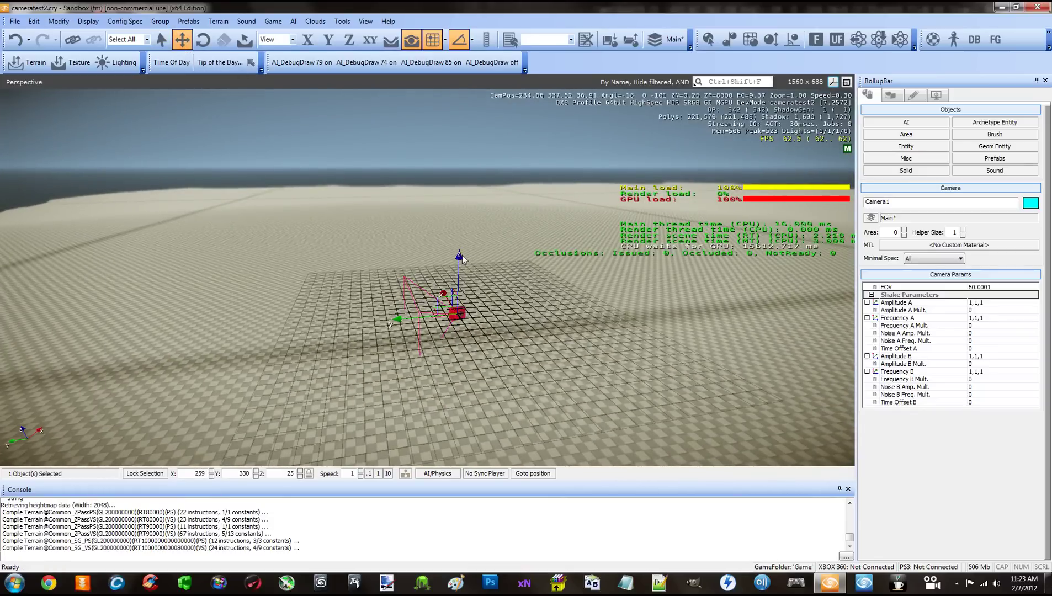
{"action": "left_click_drag", "start_coordinate": [463, 259], "coordinate": [463, 118]}
{"action": "right_click_drag", "start_coordinate": [463, 119], "coordinate": [498, 268]}
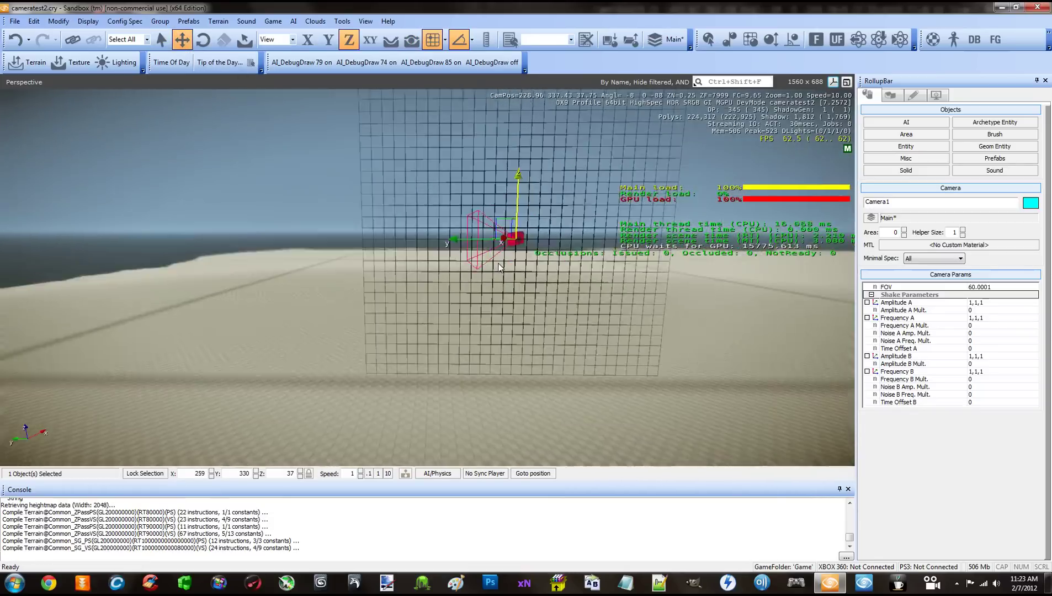
{"action": "scroll", "coordinate": [498, 268], "scroll_direction": "down", "scroll_amount": 5}
{"action": "left_click_drag", "start_coordinate": [477, 170], "coordinate": [552, 124]}
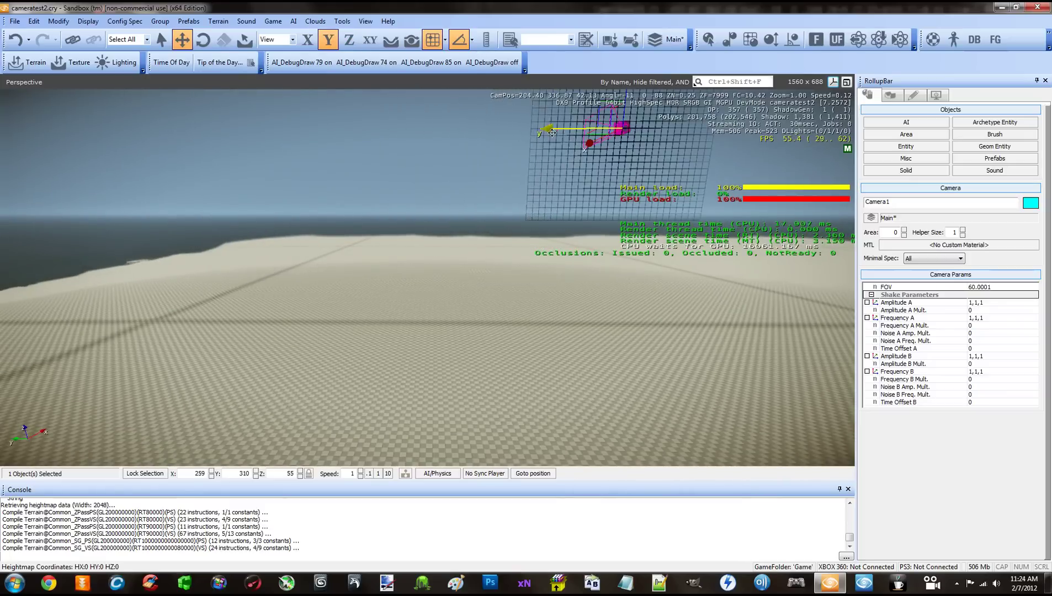
{"action": "right_click_drag", "start_coordinate": [496, 192], "coordinate": [354, 246]}
{"action": "left_click", "coordinate": [195, 129]}
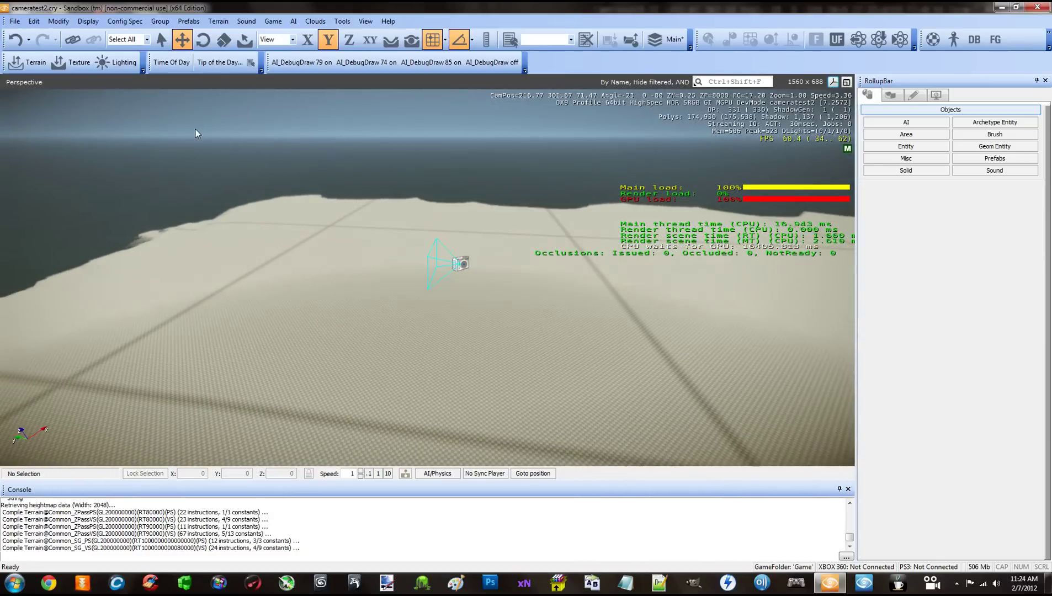
Switch the perspective viewport to look through Camera1
{"action": "left_click", "coordinate": [21, 85]}
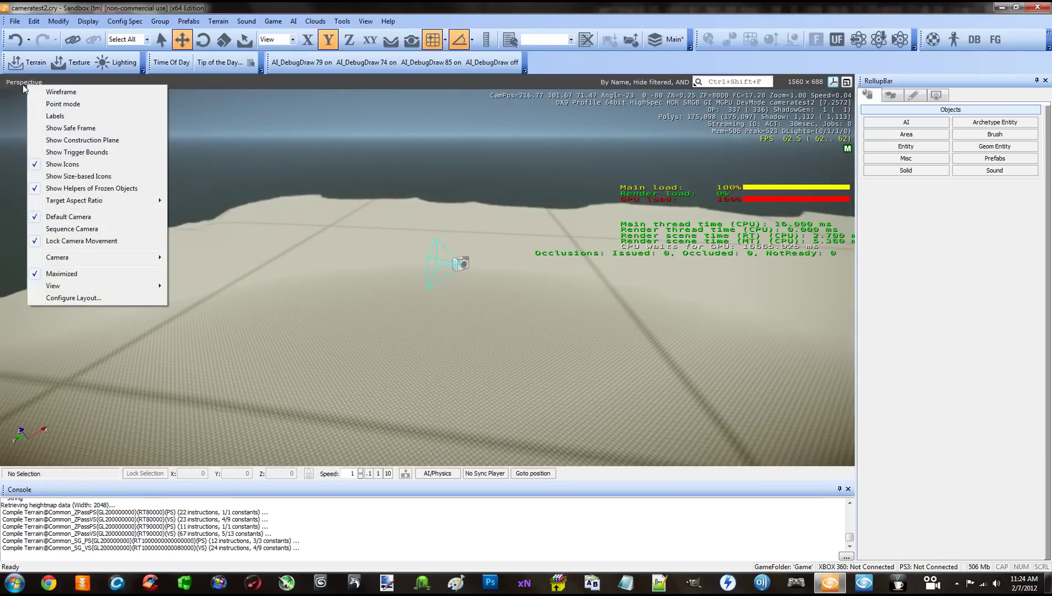
{"action": "mouse_move", "coordinate": [90, 205]}
{"action": "mouse_move", "coordinate": [91, 257]}
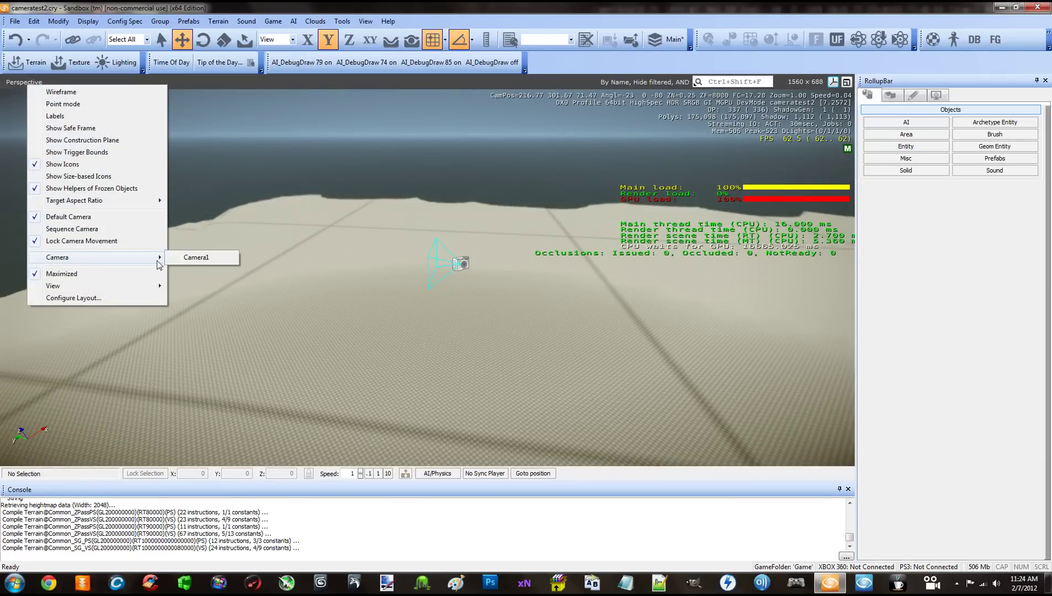
{"action": "left_click", "coordinate": [179, 259]}
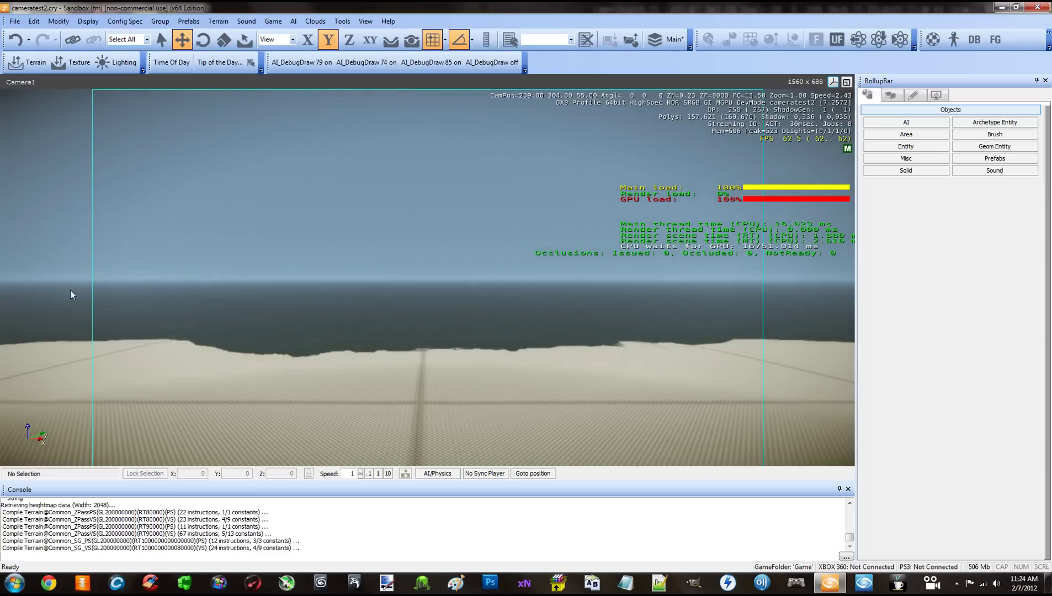
Switch the viewport back to the default camera, rotate Camera1 to -45 degrees about its local X axis, and deselect it
{"action": "left_click", "coordinate": [30, 86]}
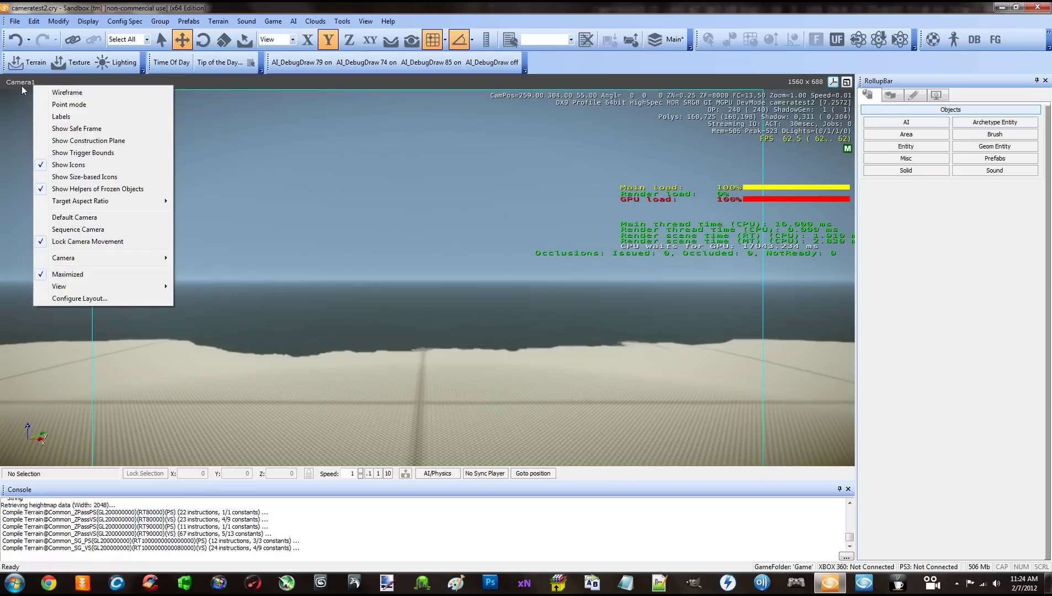
{"action": "left_click", "coordinate": [85, 219]}
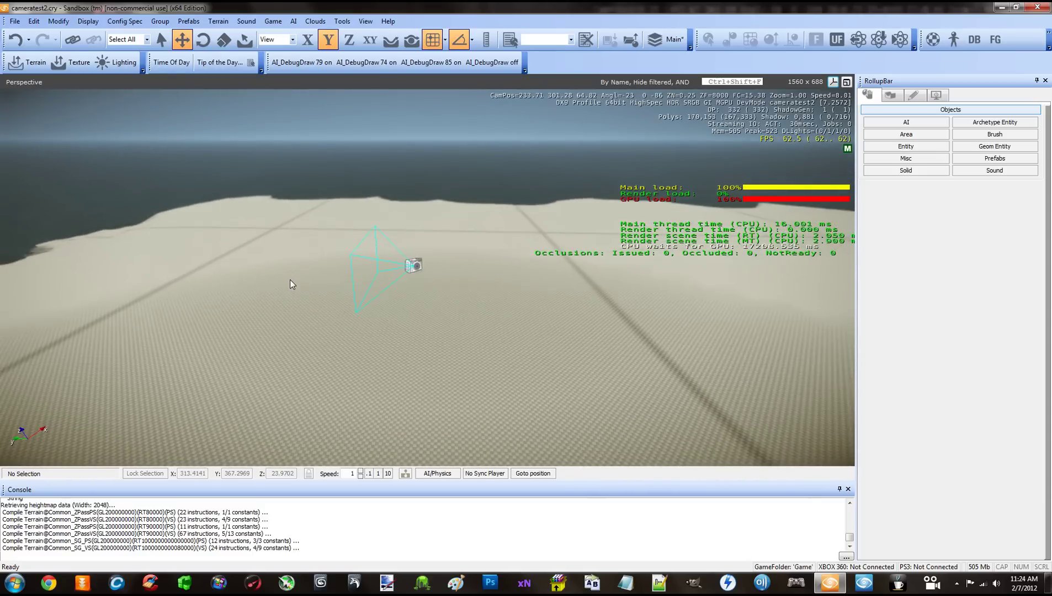
{"action": "left_click", "coordinate": [413, 265]}
{"action": "scroll", "coordinate": [477, 294], "scroll_direction": "up", "scroll_amount": 3}
{"action": "scroll", "coordinate": [477, 293], "scroll_direction": "down", "scroll_amount": 2}
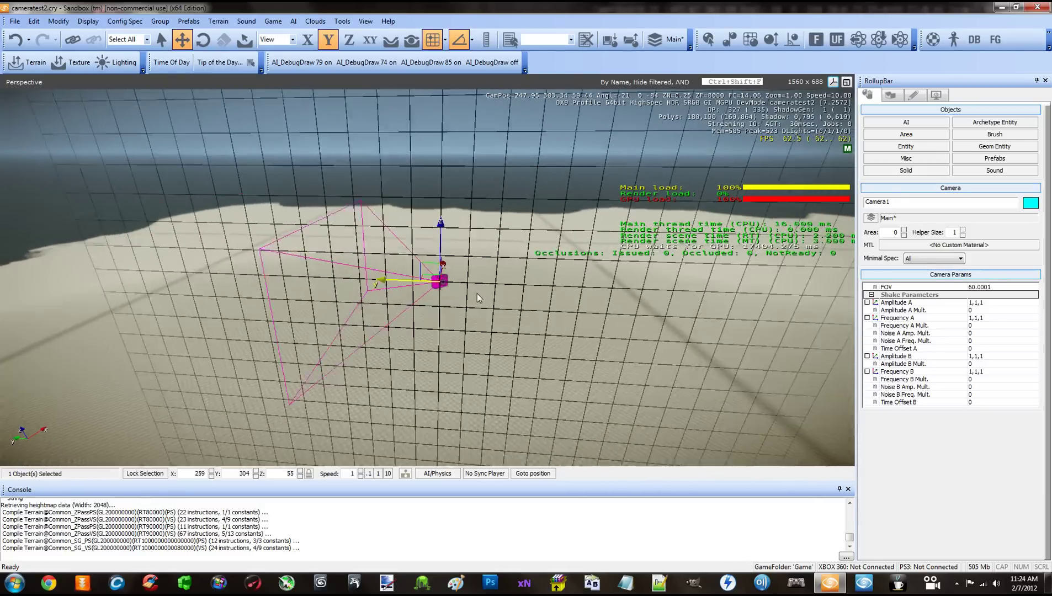
{"action": "left_click", "coordinate": [203, 39]}
{"action": "middle_click_drag", "start_coordinate": [492, 283], "coordinate": [409, 246], "text": "alt"}
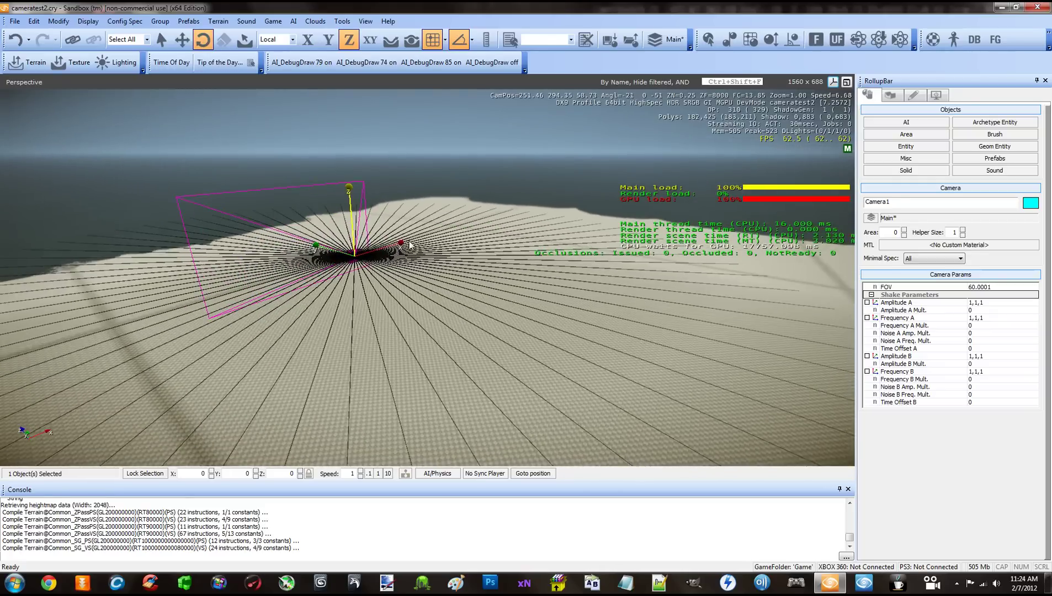
{"action": "left_click_drag", "start_coordinate": [406, 243], "coordinate": [407, 266]}
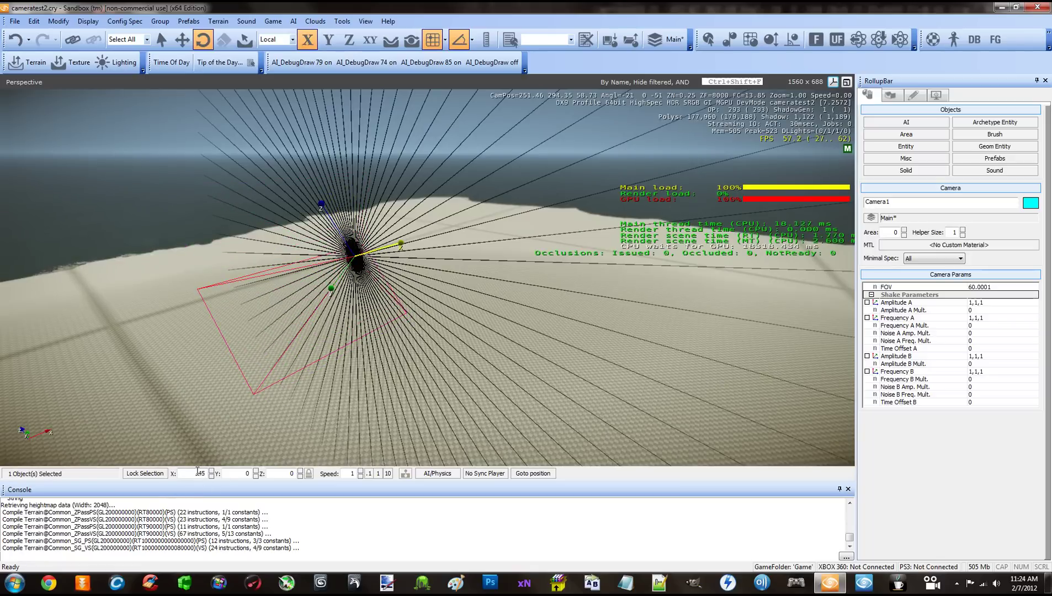
{"action": "right_click_drag", "start_coordinate": [341, 377], "coordinate": [342, 377]}
{"action": "left_click", "coordinate": [276, 392]}
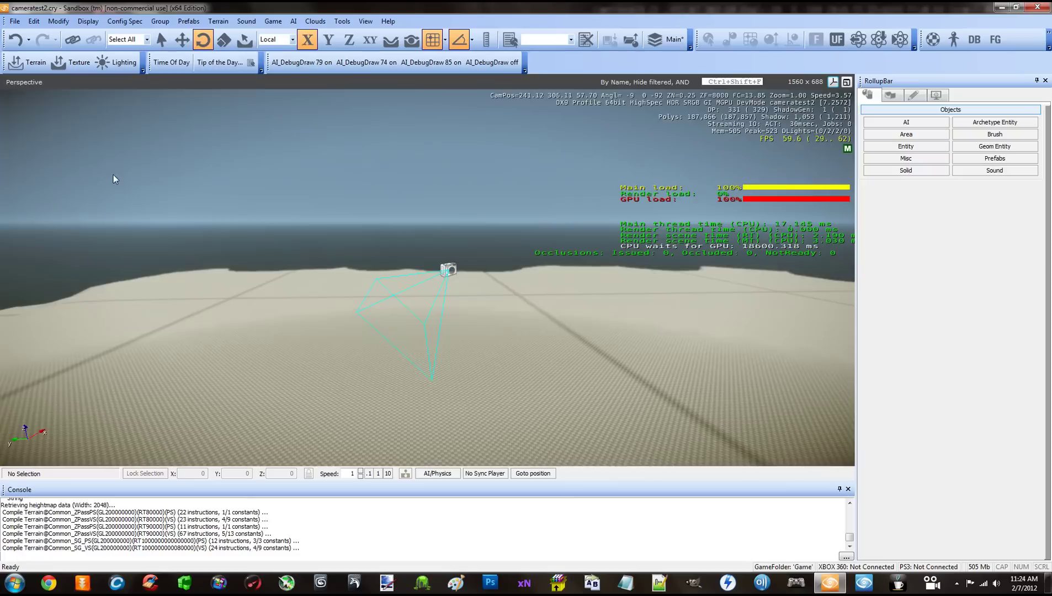
Check the tilted view through Camera1 and return the viewport to the default camera
{"action": "left_click", "coordinate": [21, 84]}
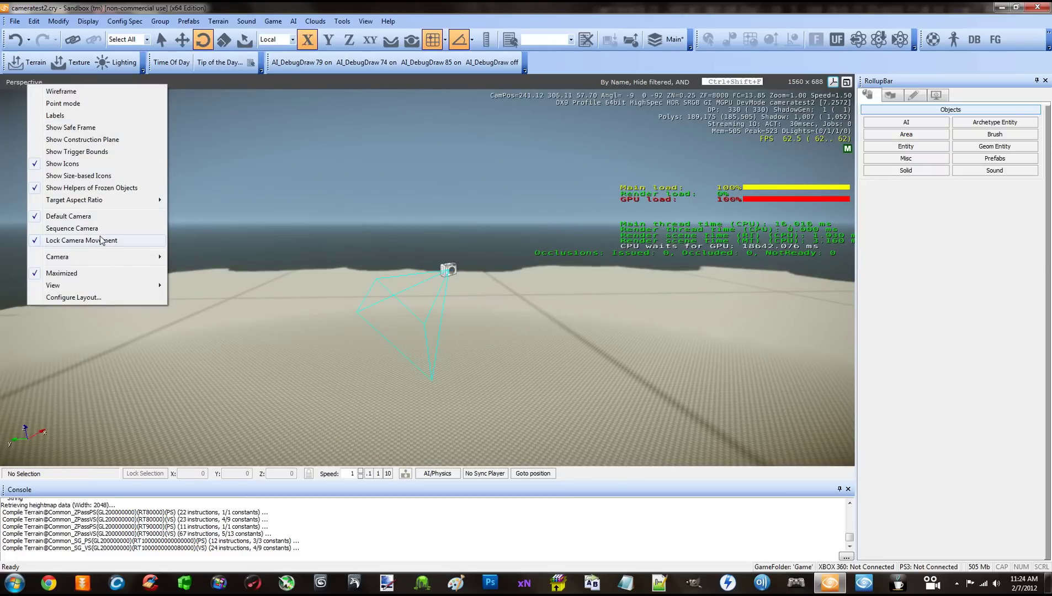
{"action": "mouse_move", "coordinate": [84, 258]}
{"action": "left_click", "coordinate": [179, 257]}
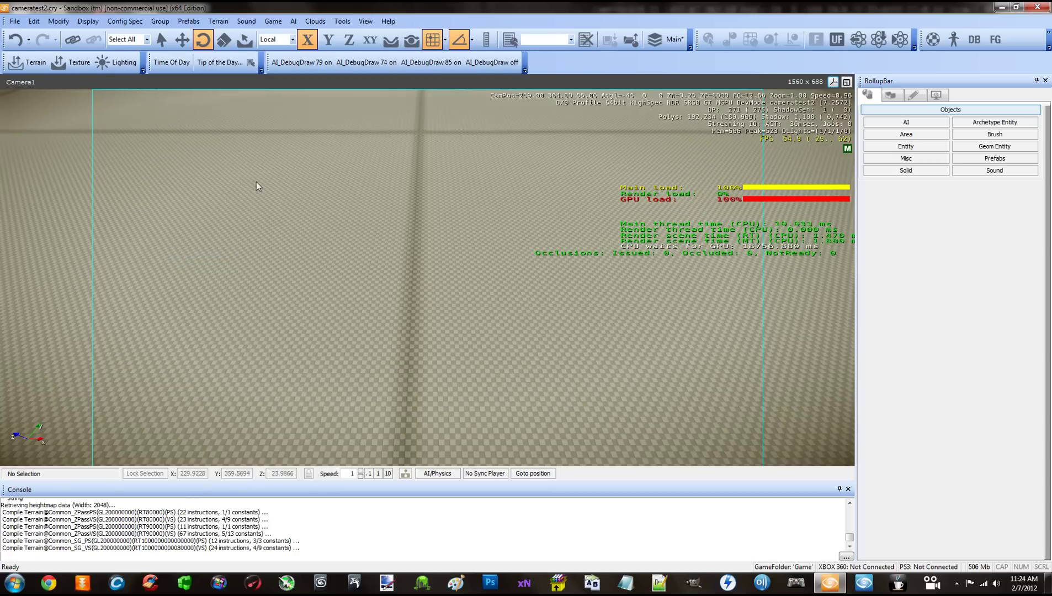
{"action": "left_click", "coordinate": [25, 84]}
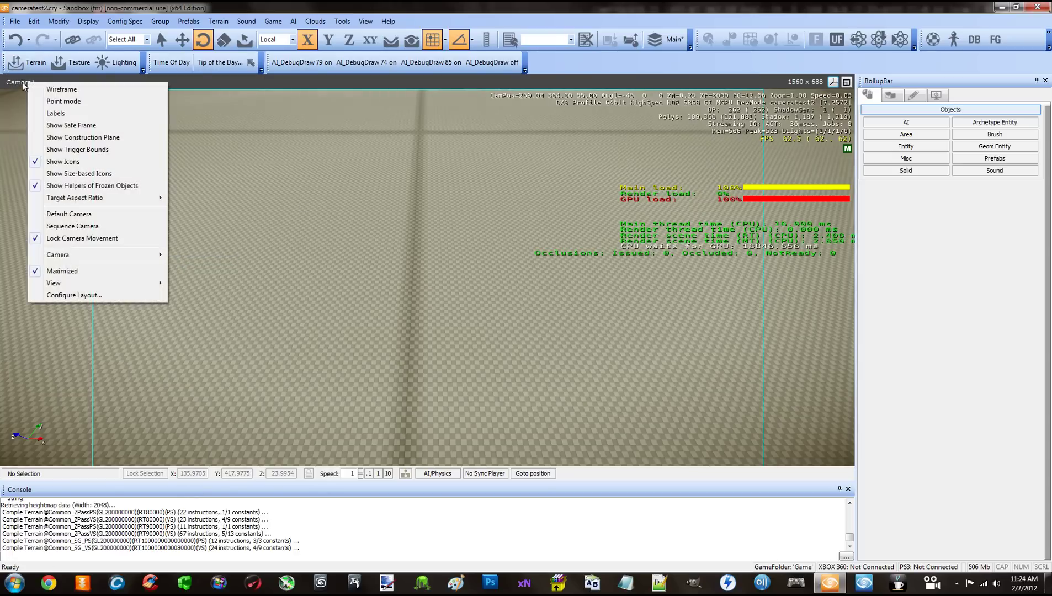
{"action": "left_click", "coordinate": [68, 215]}
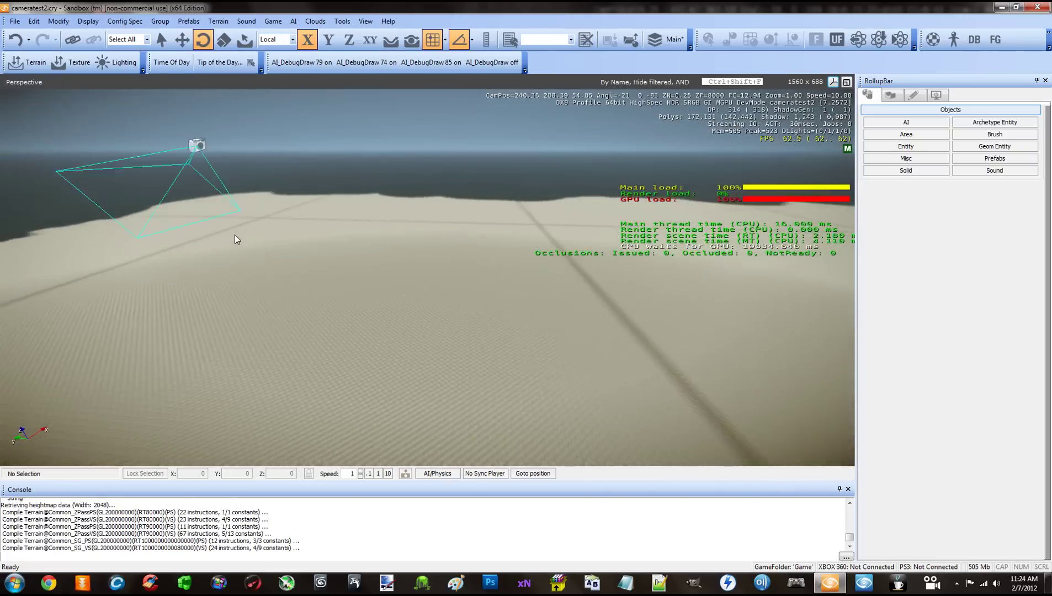
Generate the terrain surface texture at 4096 x 4096 with a terrain color multiplier of 2
{"action": "left_click", "coordinate": [342, 21]}
{"action": "left_click", "coordinate": [348, 31]}
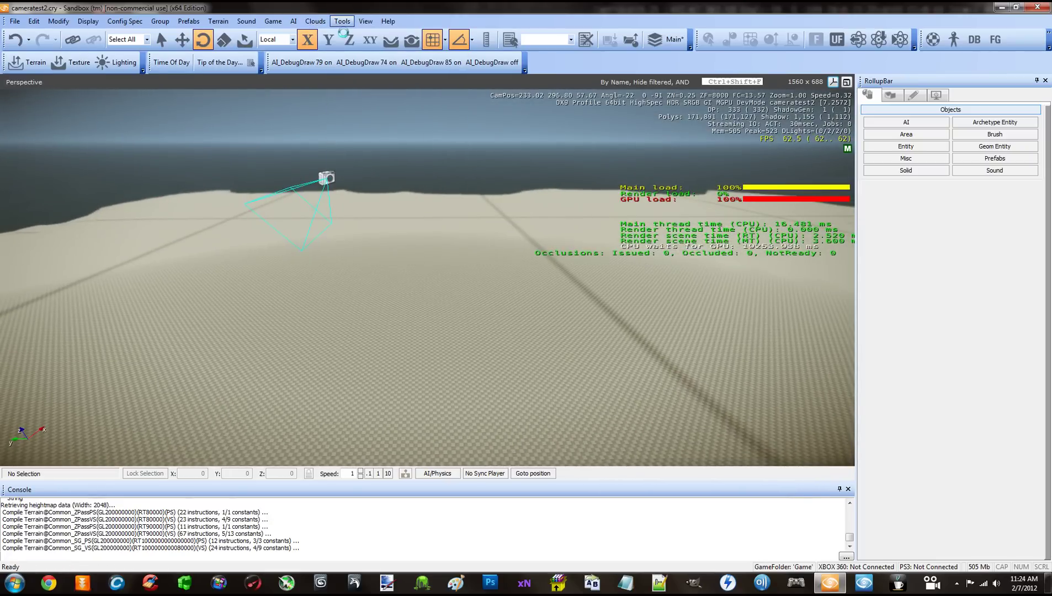
{"action": "left_click", "coordinate": [293, 21]}
{"action": "left_click", "coordinate": [309, 32]}
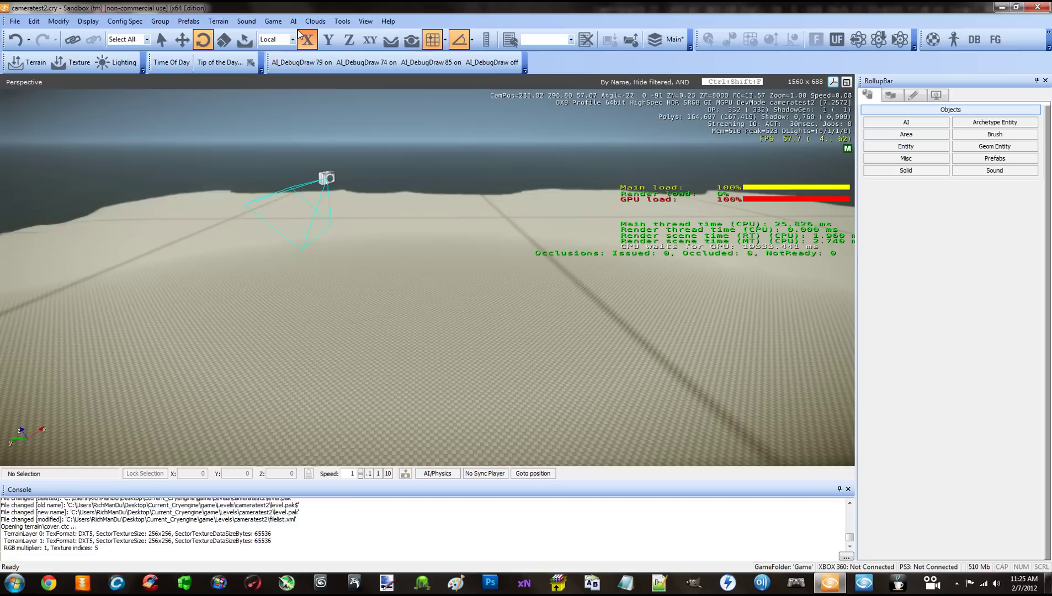
{"action": "left_click", "coordinate": [15, 21]}
{"action": "left_click", "coordinate": [40, 96]}
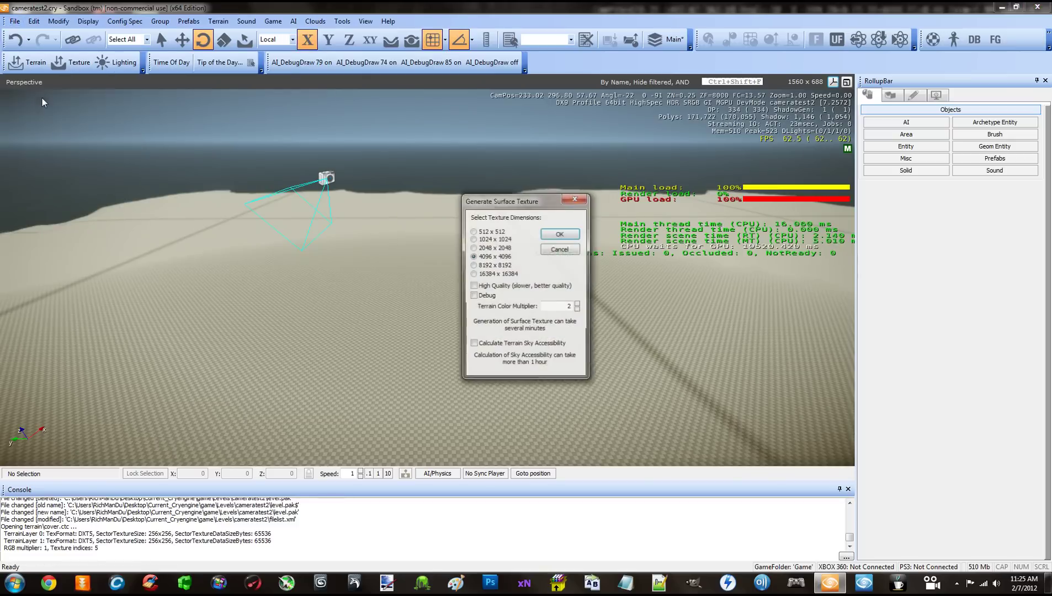
{"action": "left_click", "coordinate": [564, 237]}
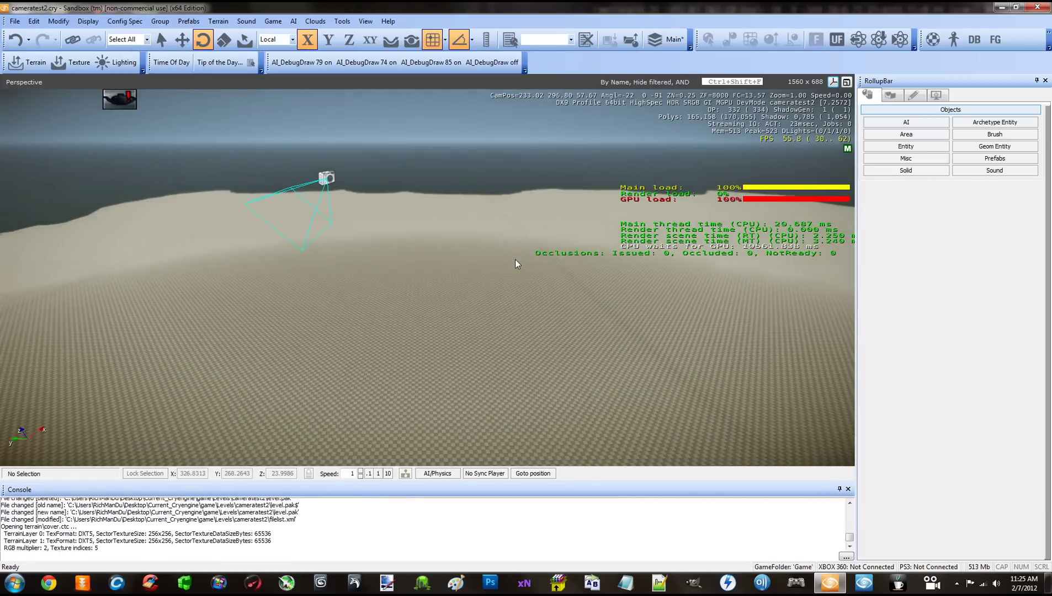
Fly down to the island's terrain, test the level in game mode, and exit game mode
{"action": "right_click_drag", "start_coordinate": [513, 261], "coordinate": [513, 262]}
{"action": "key", "text": "w"}
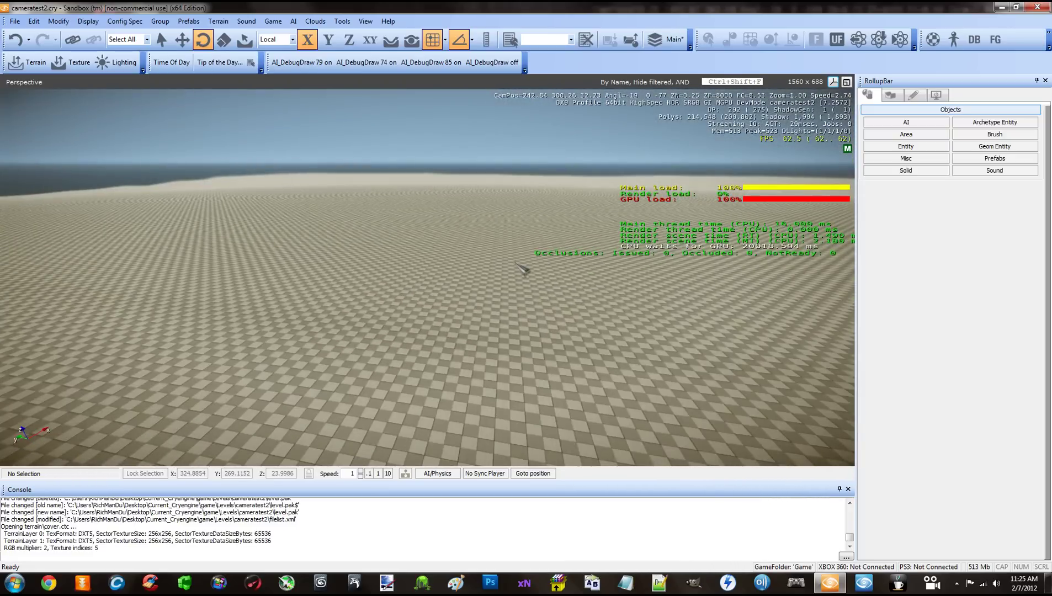
{"action": "key", "text": "ctrl+g"}
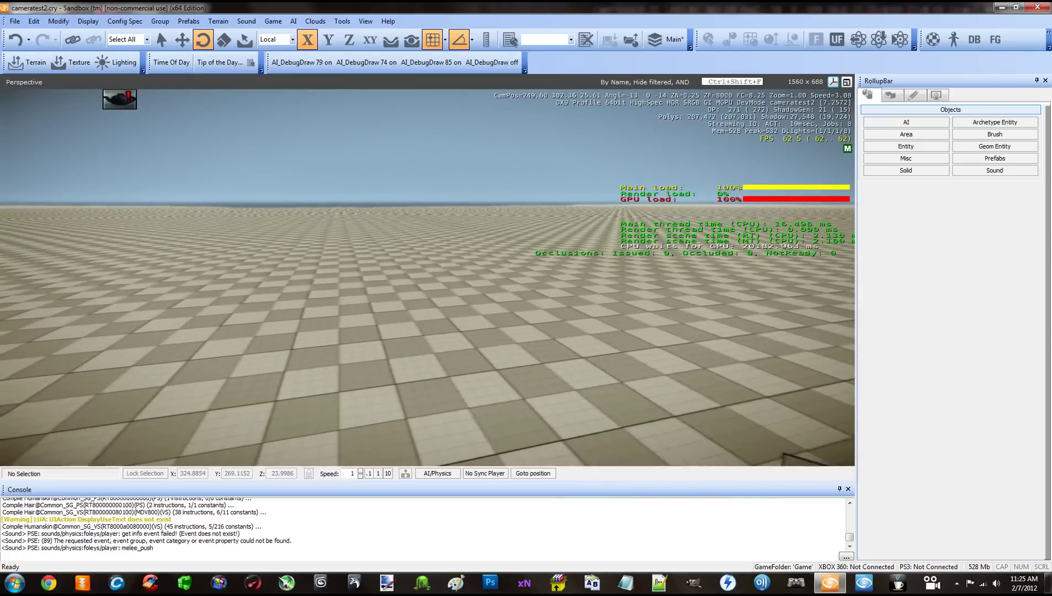
{"action": "key", "text": "Escape"}
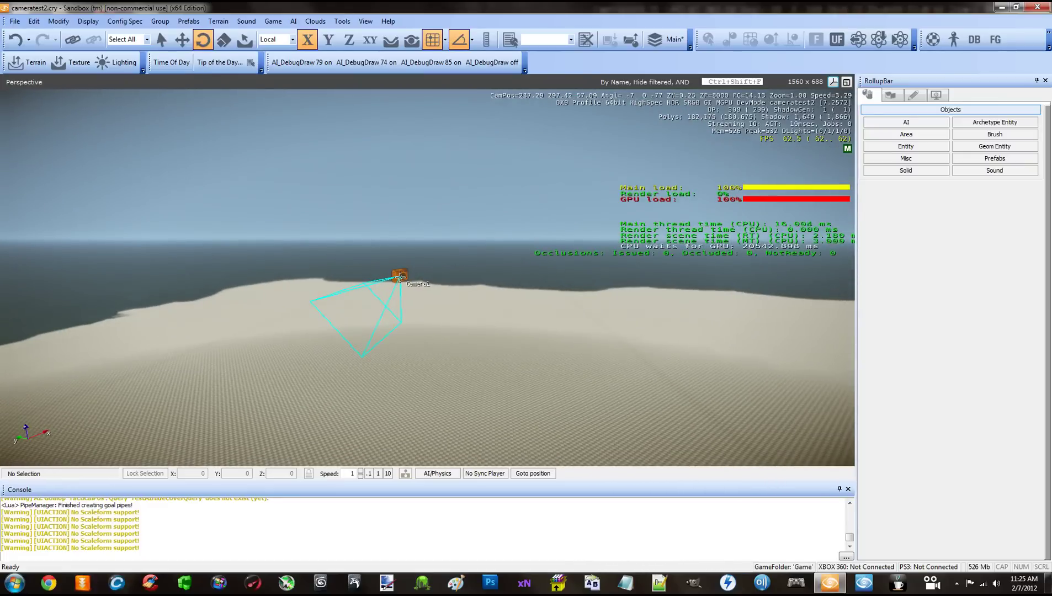
Set Camera1 as the view camera and deselect it
{"action": "left_click", "coordinate": [400, 277]}
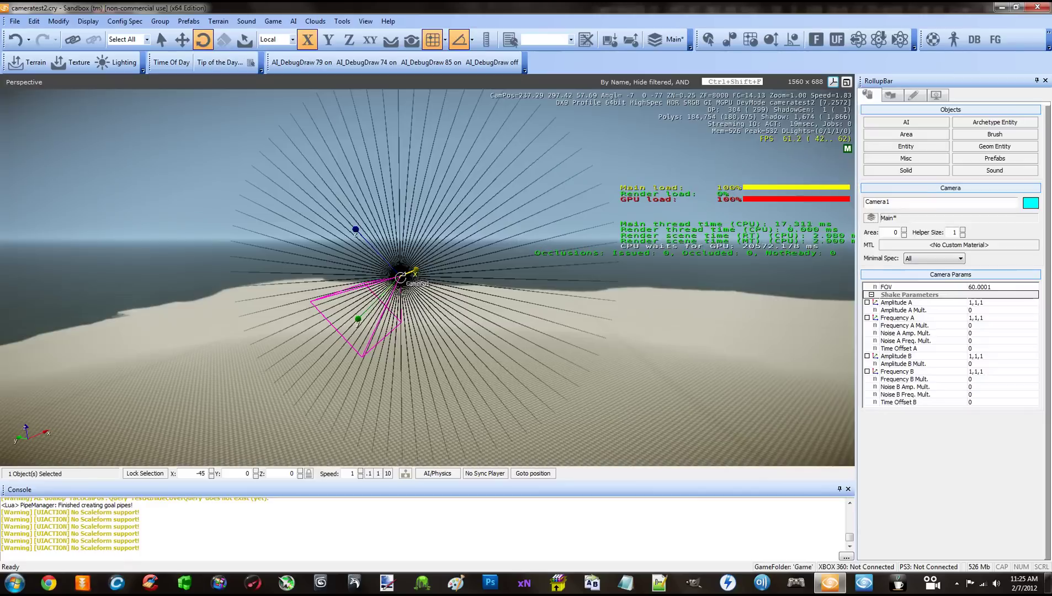
{"action": "right_click", "coordinate": [400, 277]}
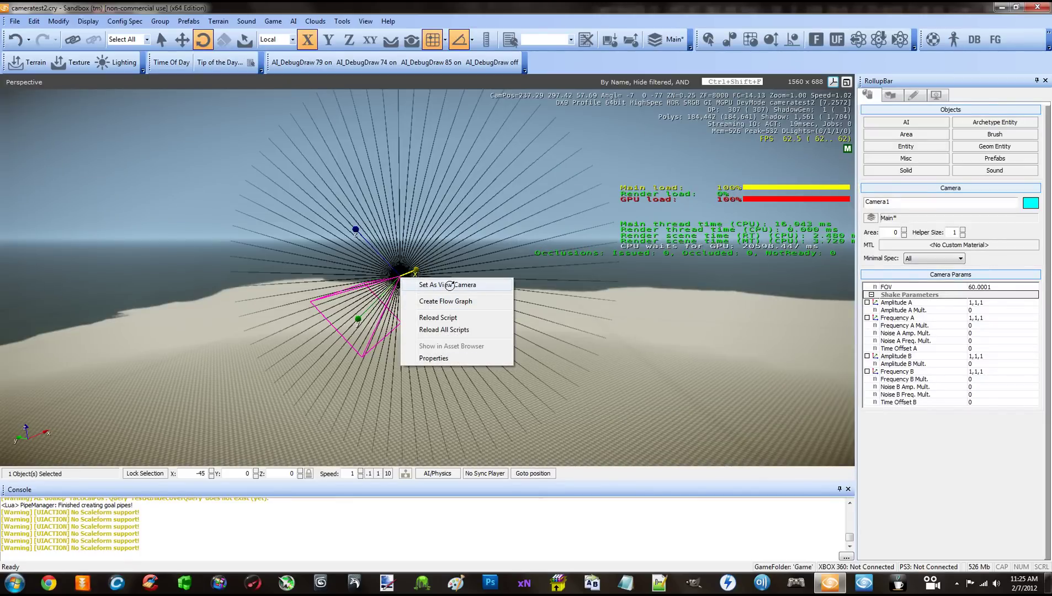
{"action": "left_click", "coordinate": [450, 284]}
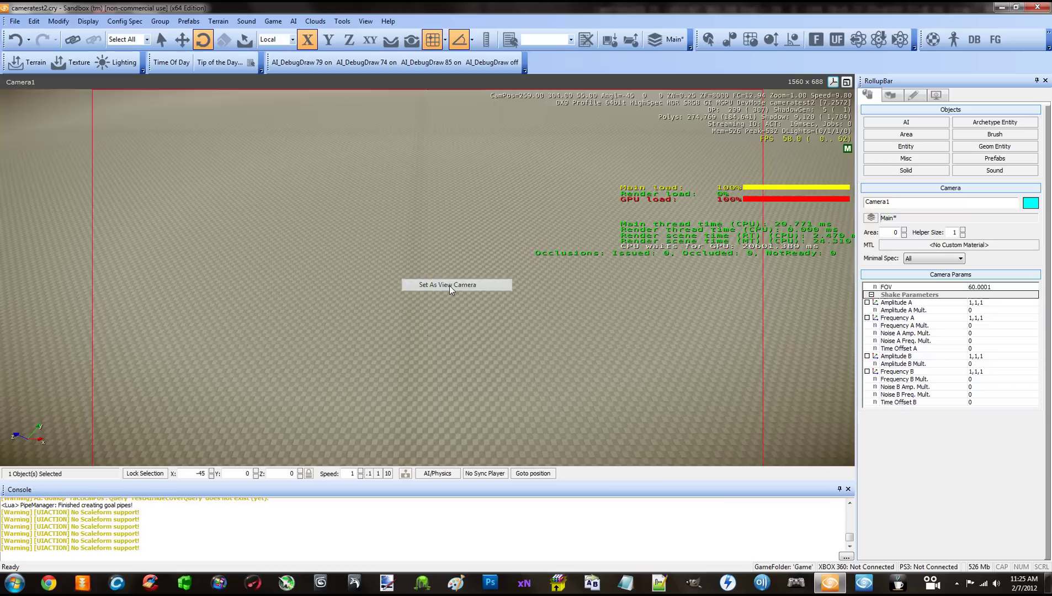
{"action": "left_click", "coordinate": [22, 85]}
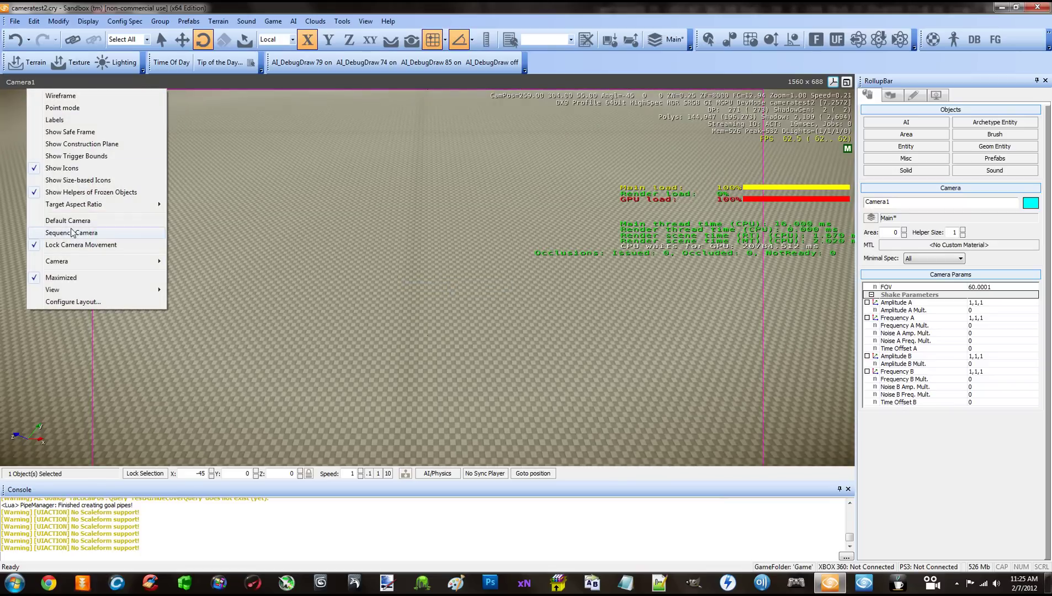
{"action": "mouse_move", "coordinate": [74, 265]}
{"action": "left_click", "coordinate": [334, 280]}
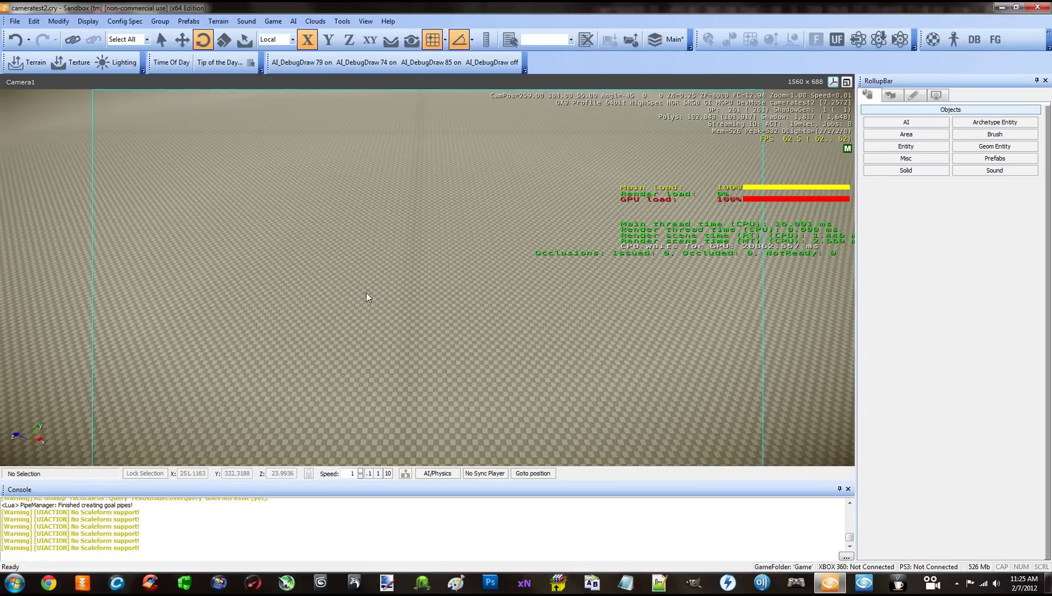
Test game mode with the viewport set to Camera1, exit it, and return to the default camera
{"action": "key", "text": "ctrl+g"}
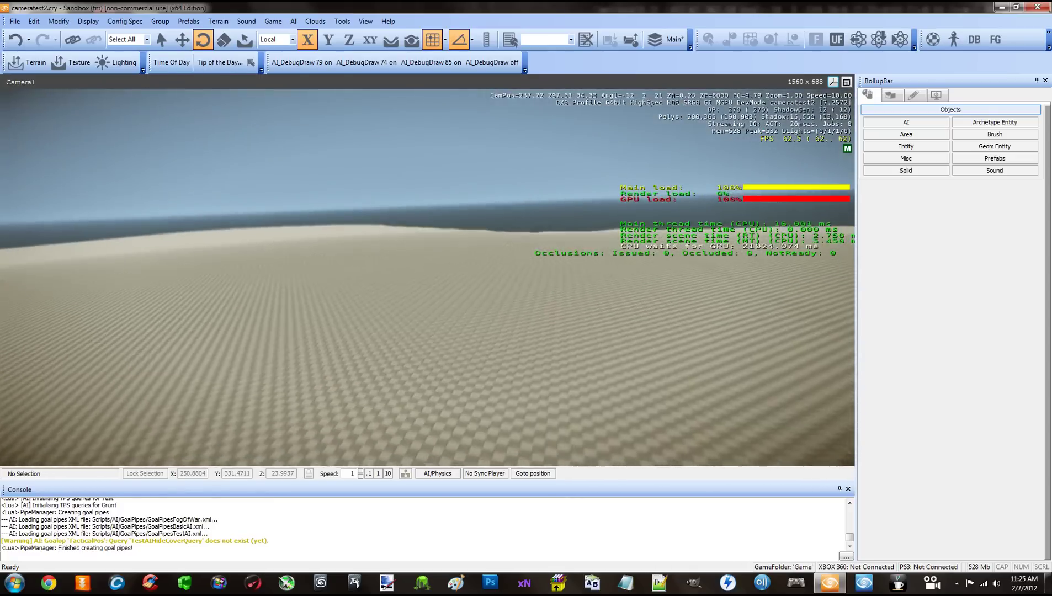
{"action": "key", "text": "Escape"}
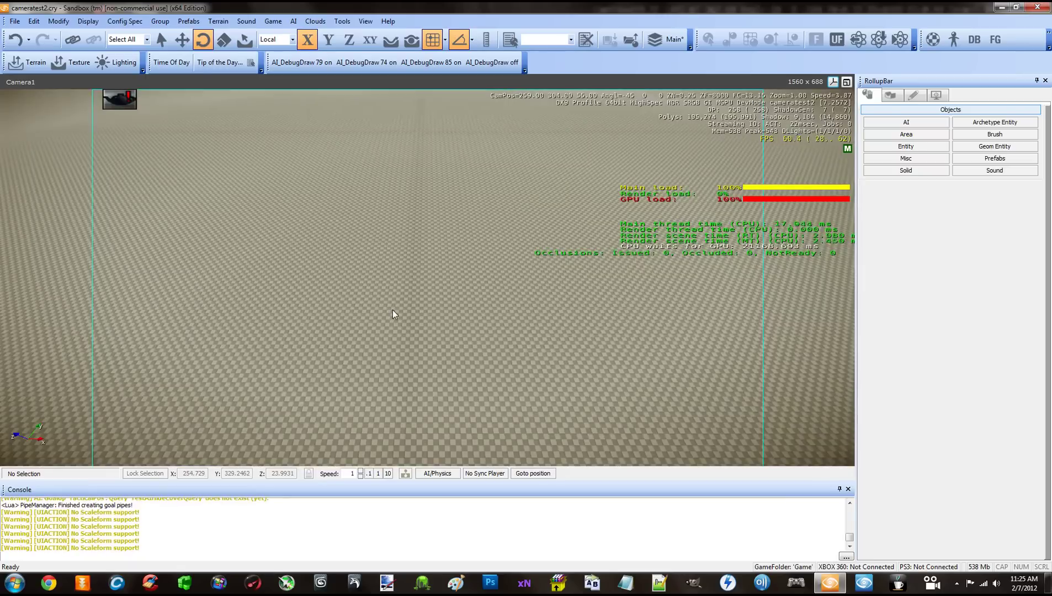
{"action": "right_click", "coordinate": [25, 83]}
{"action": "left_click", "coordinate": [88, 218]}
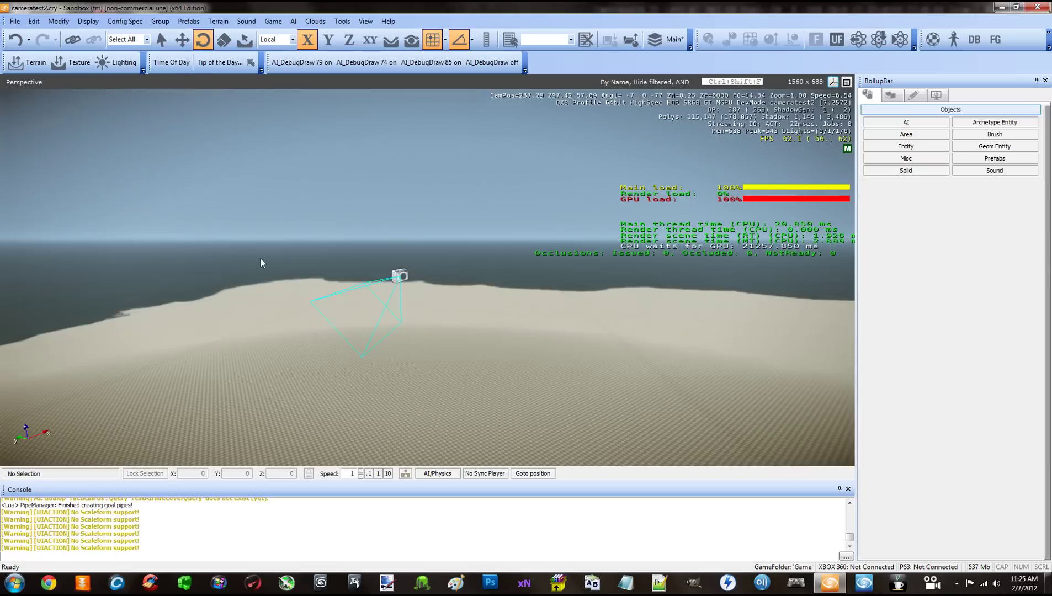
Create a flow graph for Camera1 in a new group named gamecamera
{"action": "left_click", "coordinate": [385, 215]}
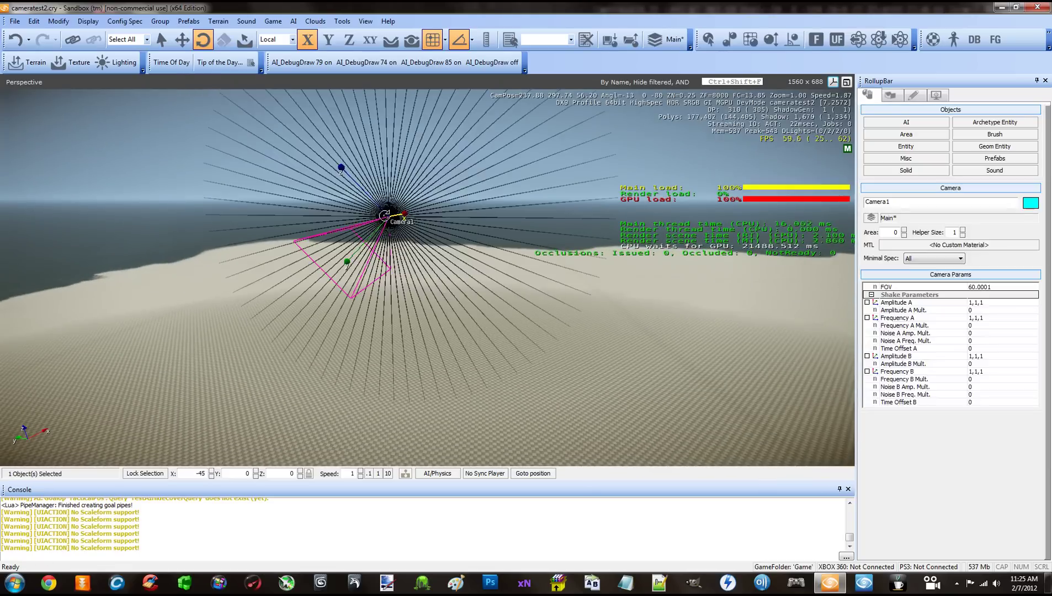
{"action": "right_click", "coordinate": [385, 215]}
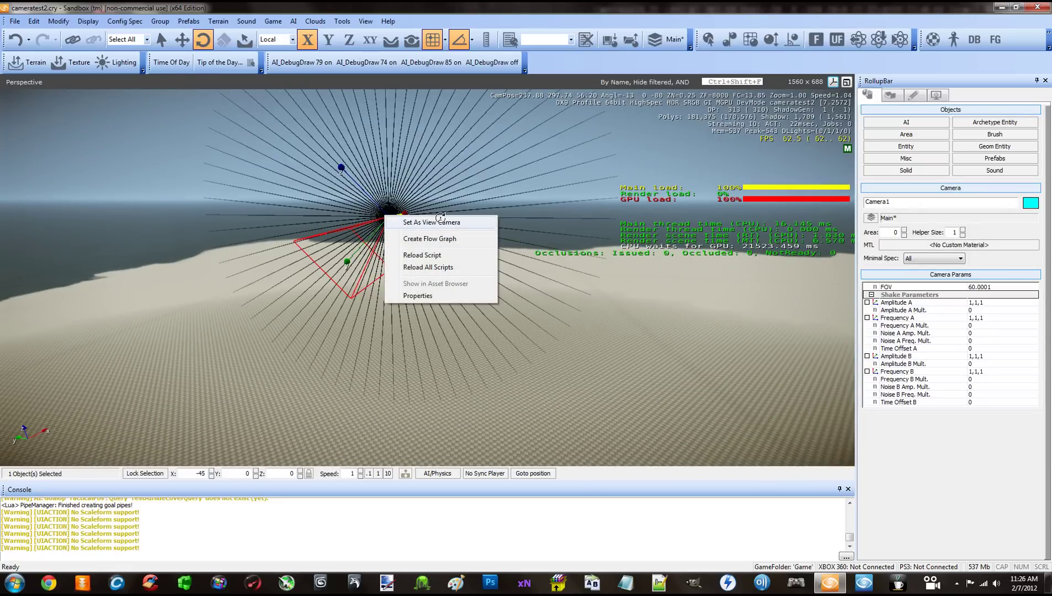
{"action": "left_click", "coordinate": [433, 239]}
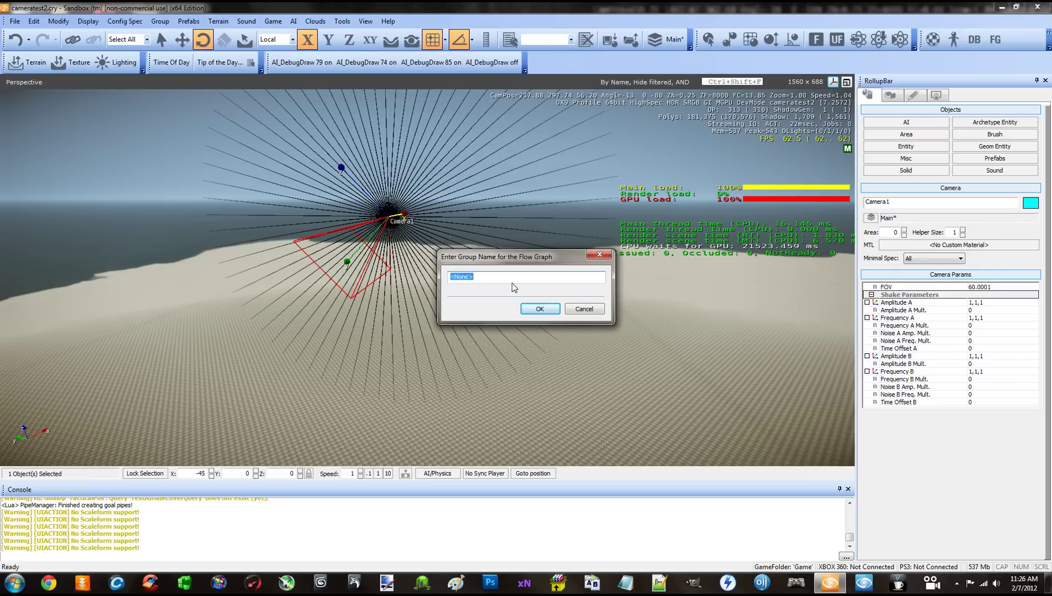
{"action": "type", "text": "gamecamera"}
{"action": "left_click", "coordinate": [544, 309]}
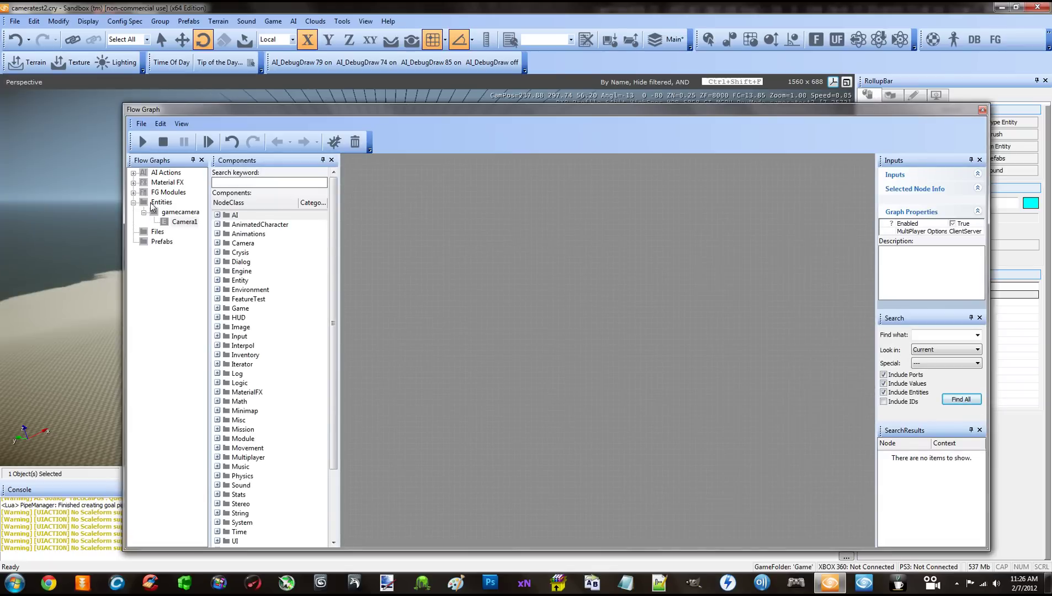
Add a Camera:View node to Camera1's flow graph and shift it slightly across the empty canvas
{"action": "left_click", "coordinate": [182, 223]}
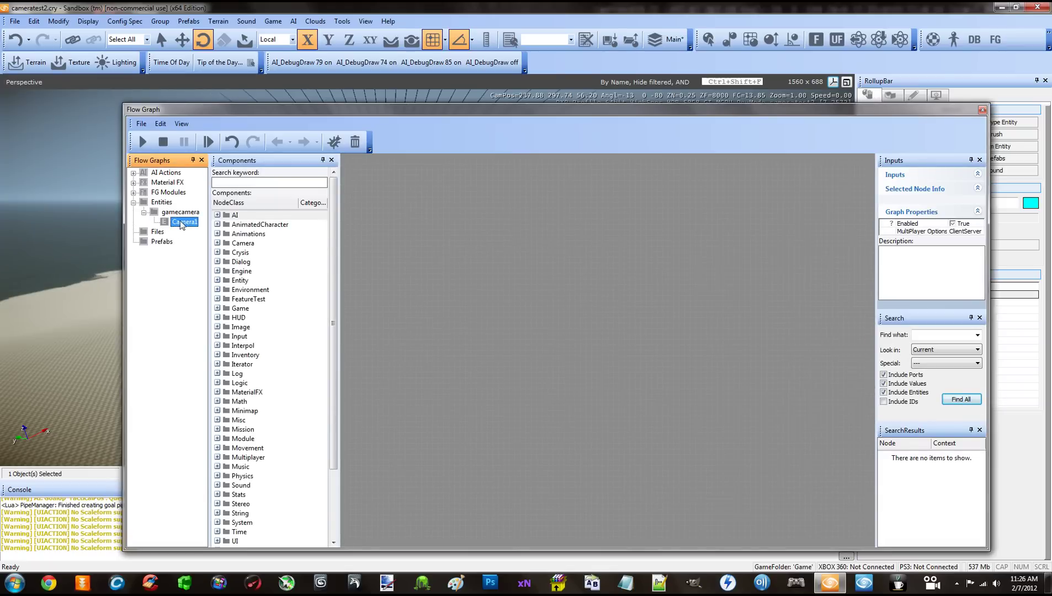
{"action": "right_click", "coordinate": [527, 268]}
{"action": "mouse_move", "coordinate": [547, 279]}
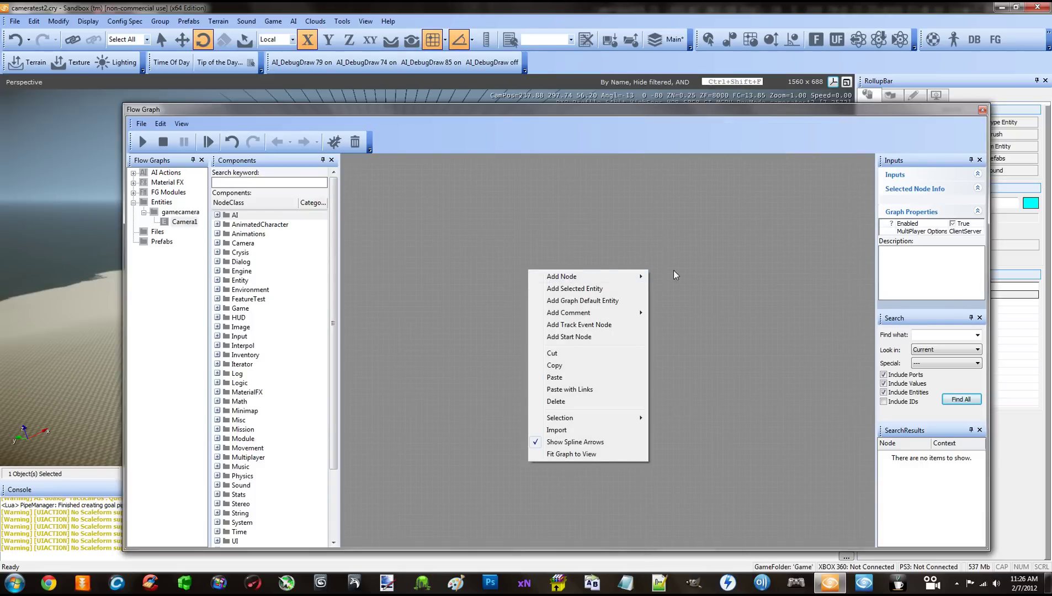
{"action": "mouse_move", "coordinate": [630, 276]}
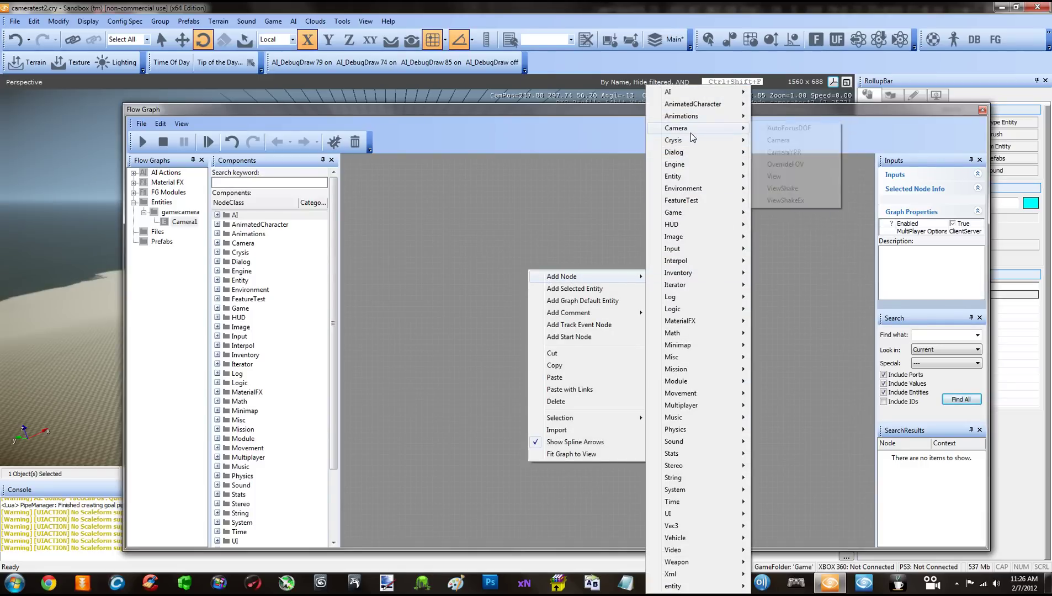
{"action": "mouse_move", "coordinate": [717, 128]}
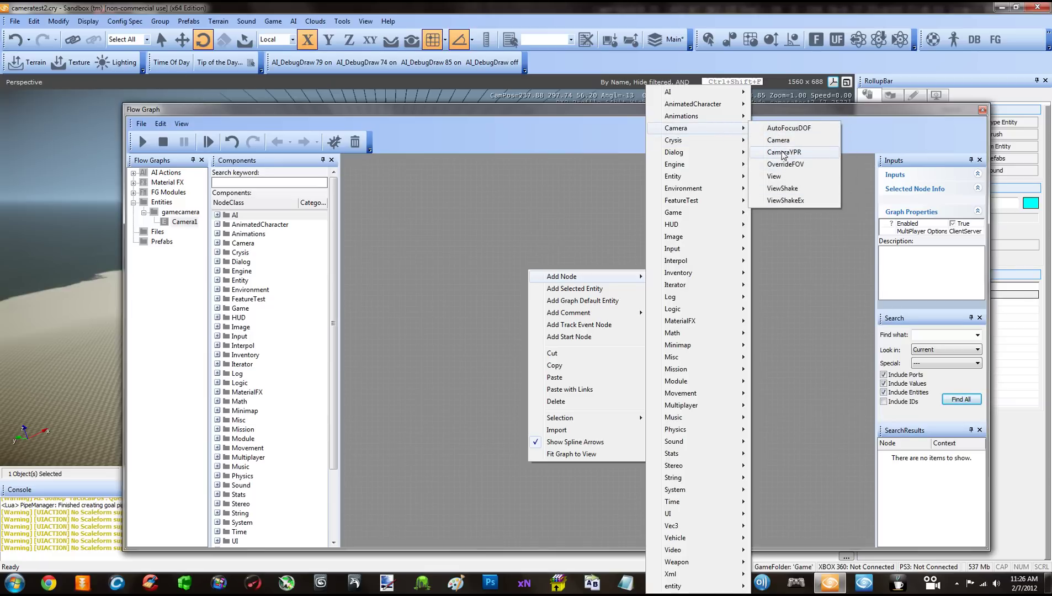
{"action": "left_click", "coordinate": [776, 177]}
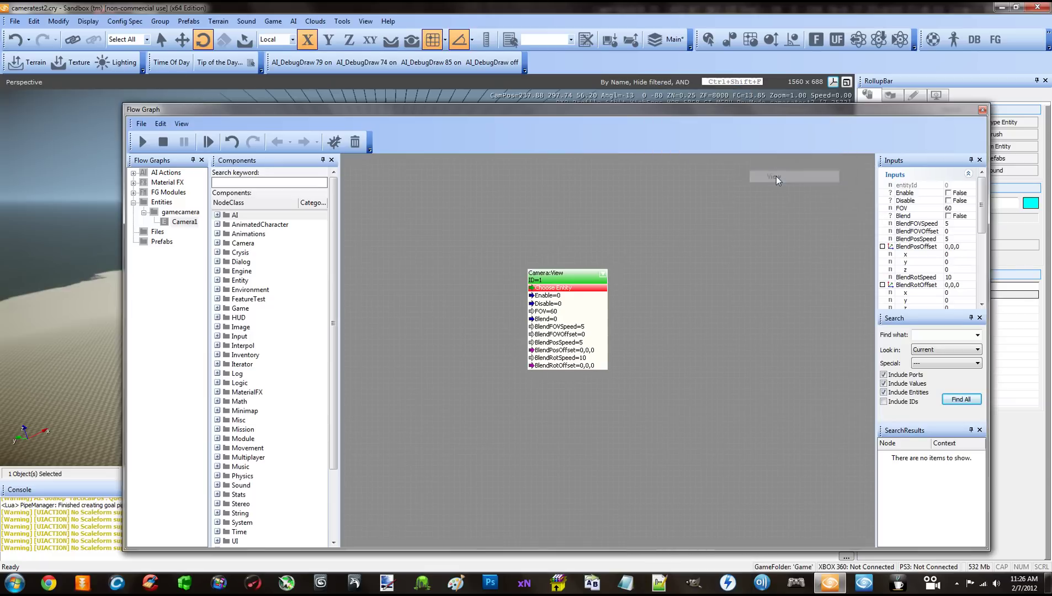
{"action": "left_click_drag", "start_coordinate": [567, 280], "coordinate": [613, 277]}
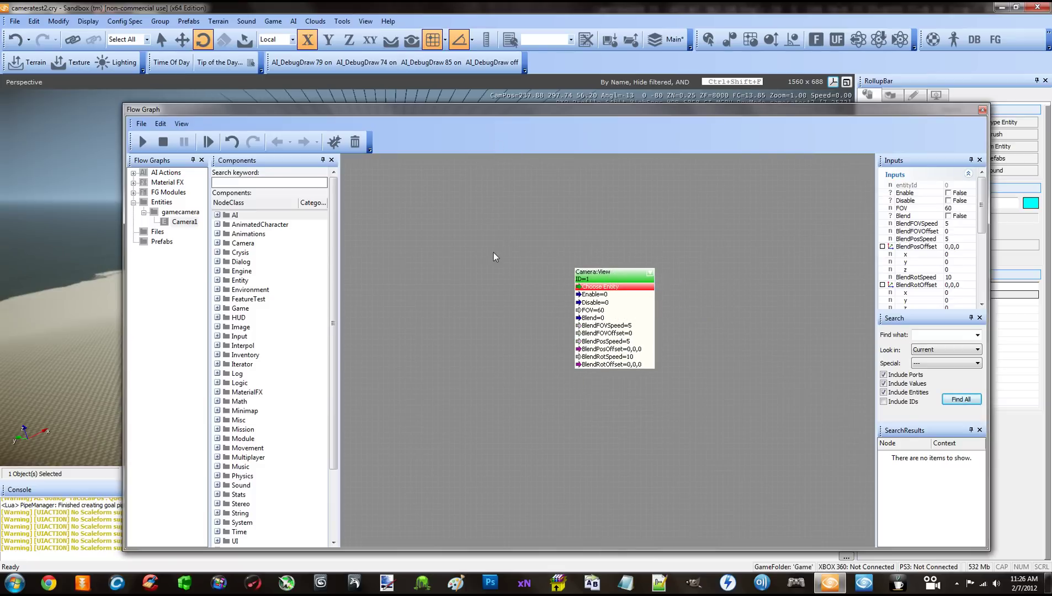
Assign the graph entity to the Camera:View node, shifting the flow graph window aside to reveal the camera in the viewport
{"action": "right_click", "coordinate": [602, 277]}
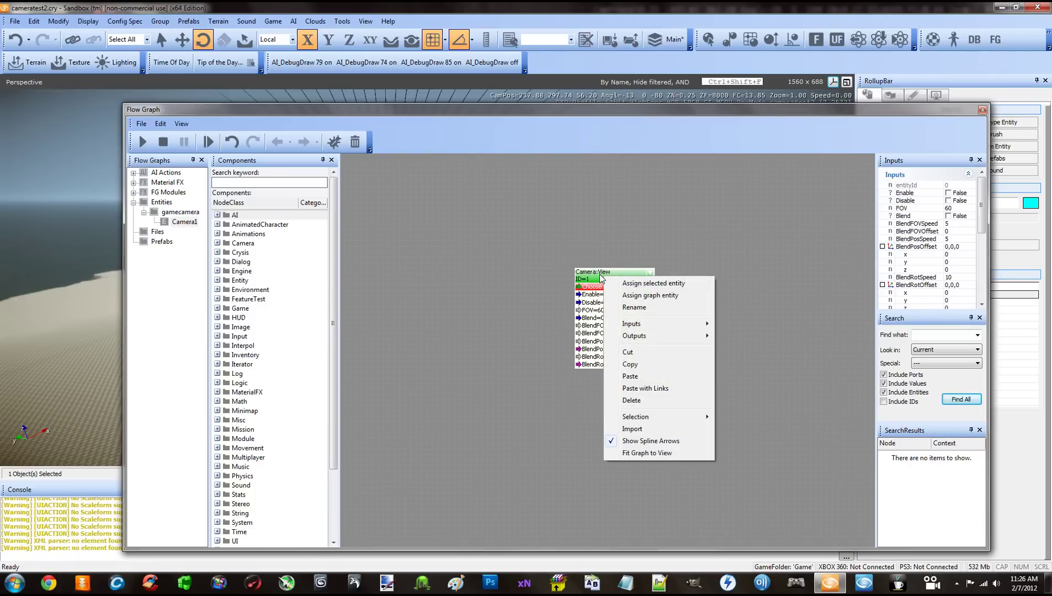
{"action": "key", "text": "Escape"}
{"action": "right_click", "coordinate": [603, 276]}
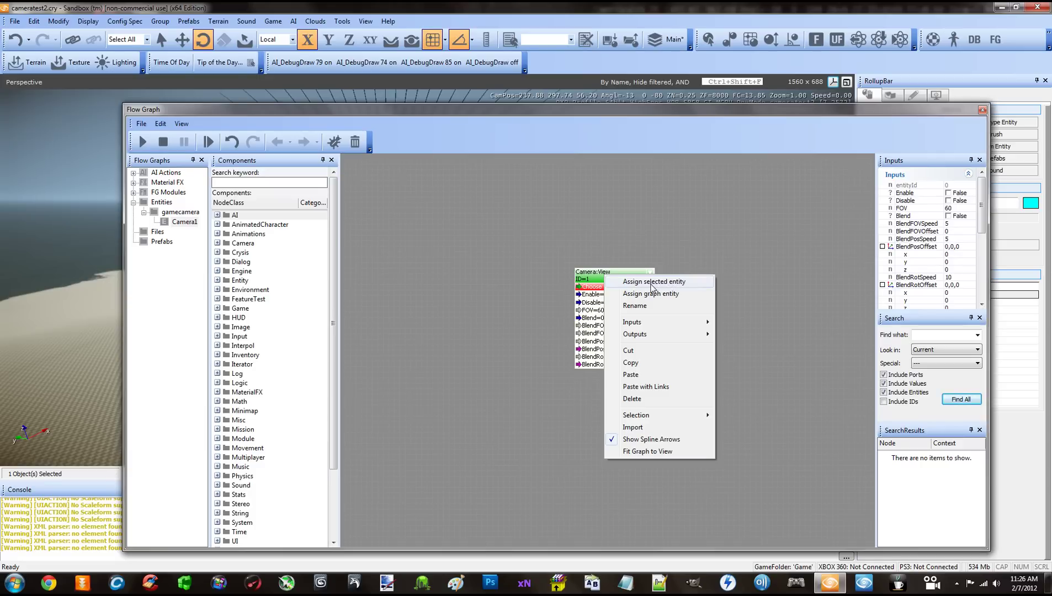
{"action": "left_click", "coordinate": [538, 241]}
{"action": "left_click_drag", "start_coordinate": [443, 112], "coordinate": [748, 153]}
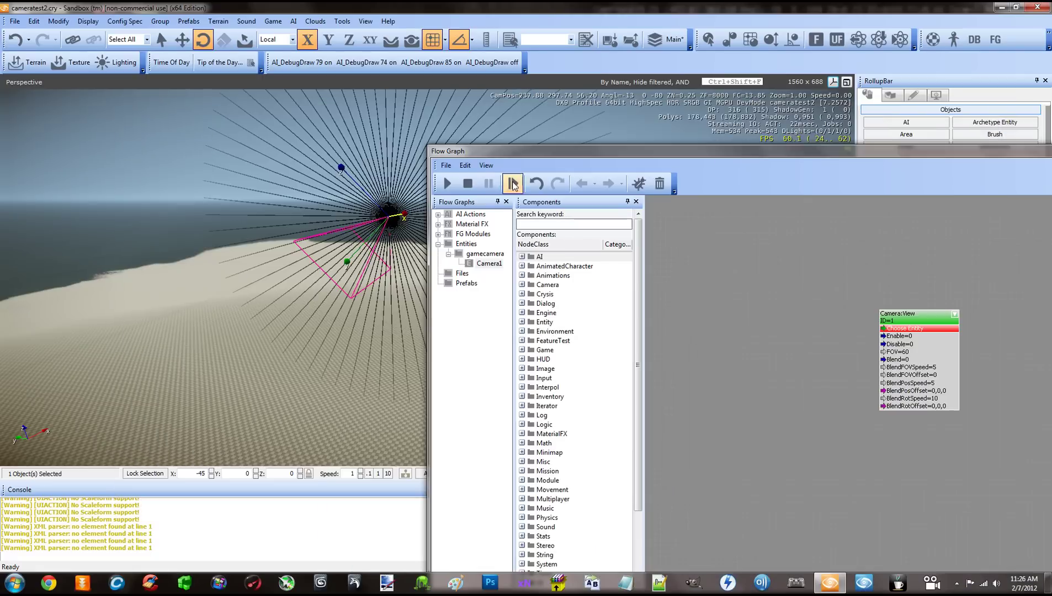
{"action": "right_click", "coordinate": [890, 317]}
{"action": "left_click", "coordinate": [913, 333]}
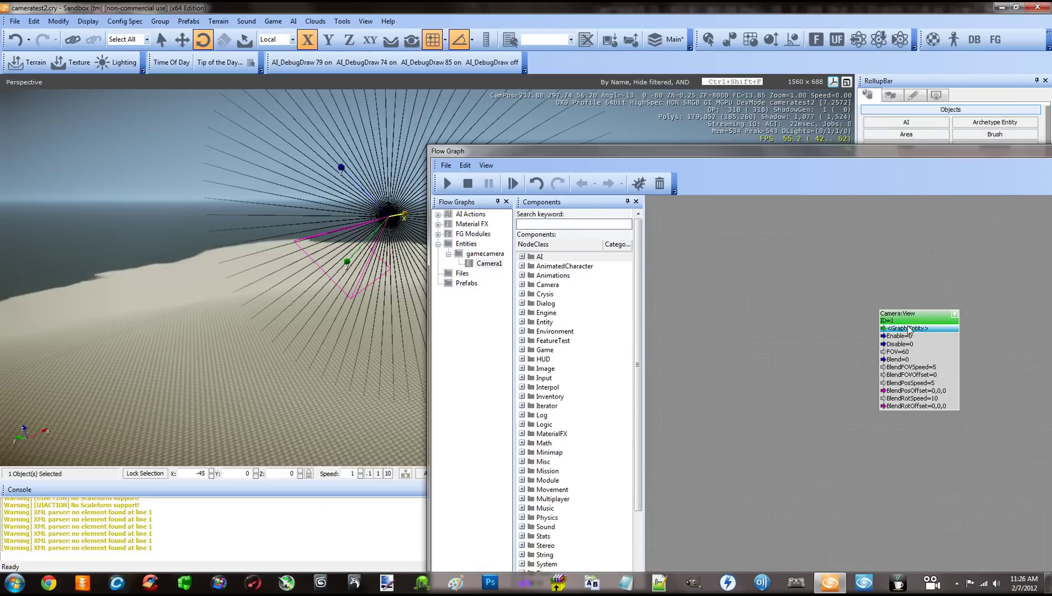
Move the flow graph window back over the viewport and shift the Camera:View node to free canvas space on its input side
{"action": "left_click_drag", "start_coordinate": [902, 323], "coordinate": [854, 317]}
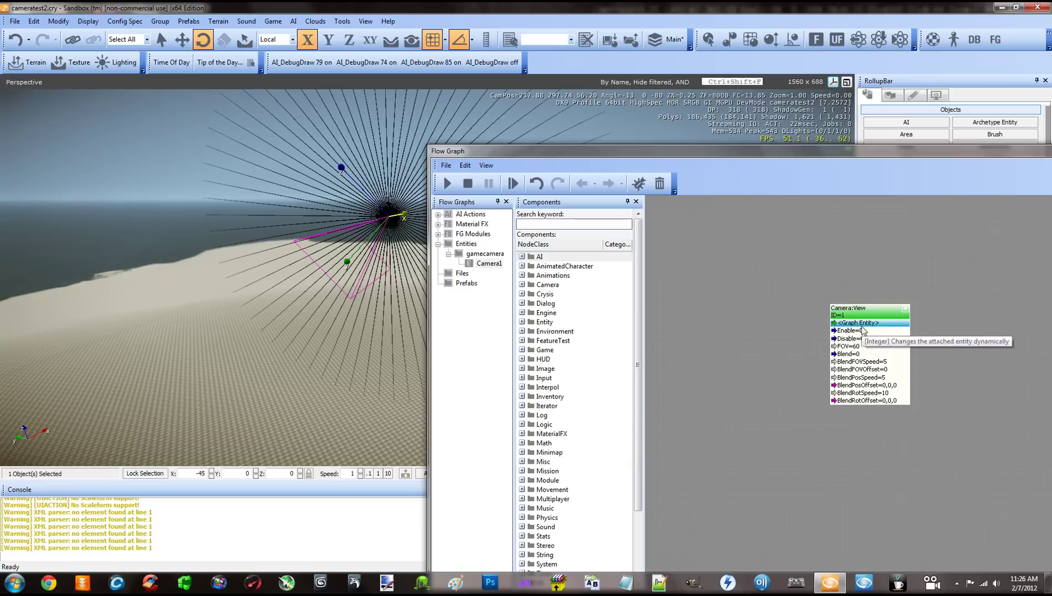
{"action": "left_click_drag", "start_coordinate": [766, 149], "coordinate": [440, 100]}
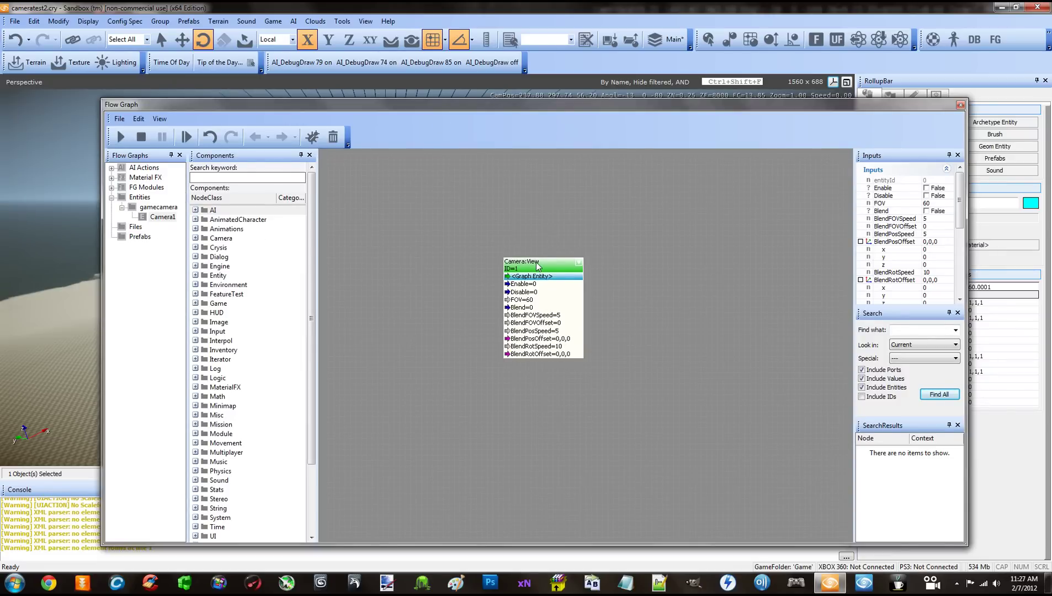
{"action": "left_click_drag", "start_coordinate": [538, 266], "coordinate": [571, 261]}
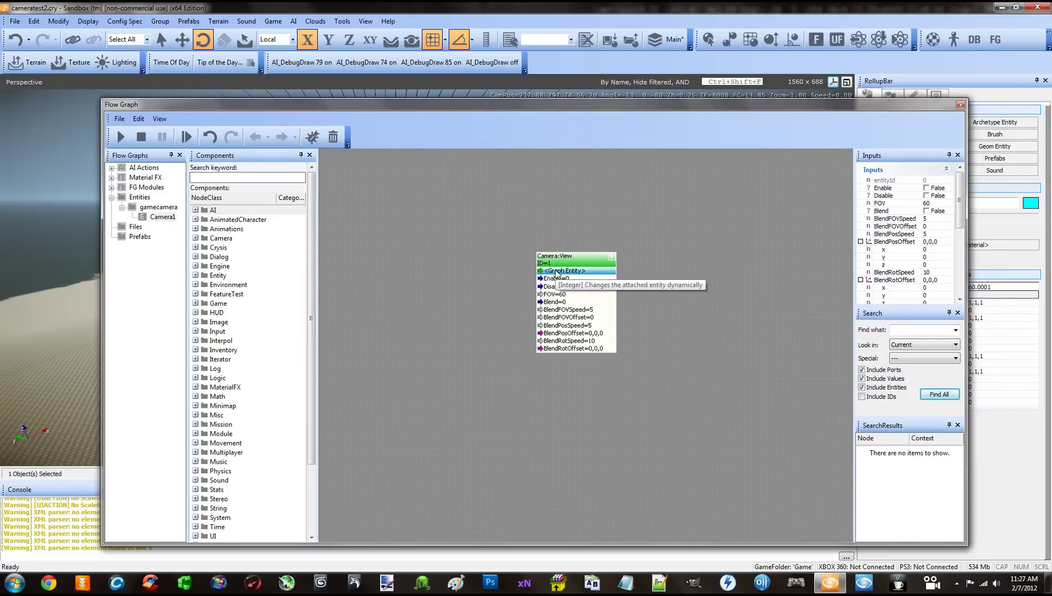
{"action": "right_click", "coordinate": [557, 274]}
{"action": "left_click_drag", "start_coordinate": [565, 263], "coordinate": [606, 263]}
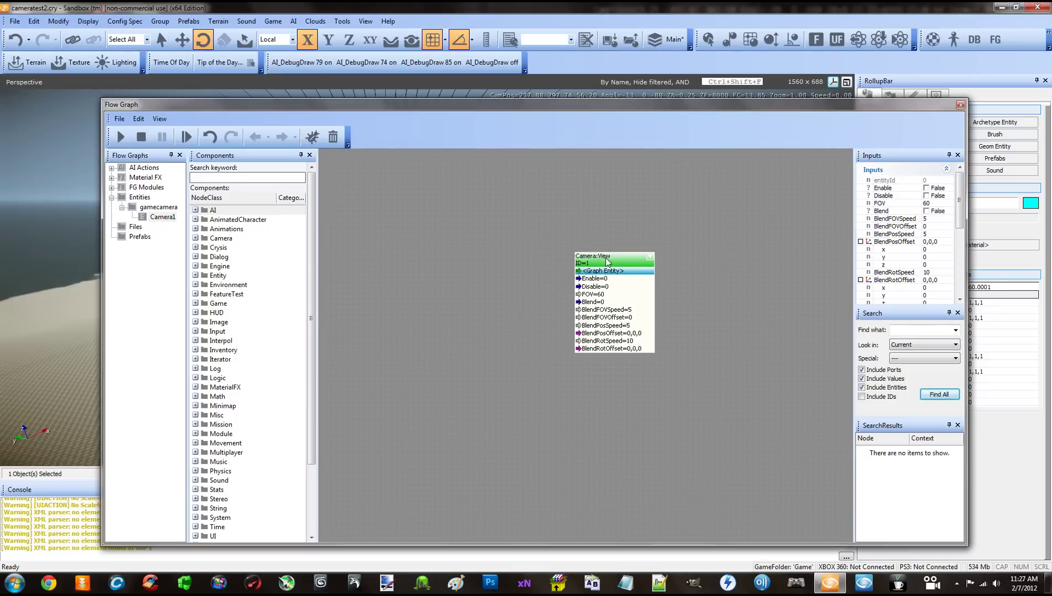
{"action": "left_click_drag", "start_coordinate": [607, 262], "coordinate": [634, 256]}
{"action": "left_click", "coordinate": [421, 278]}
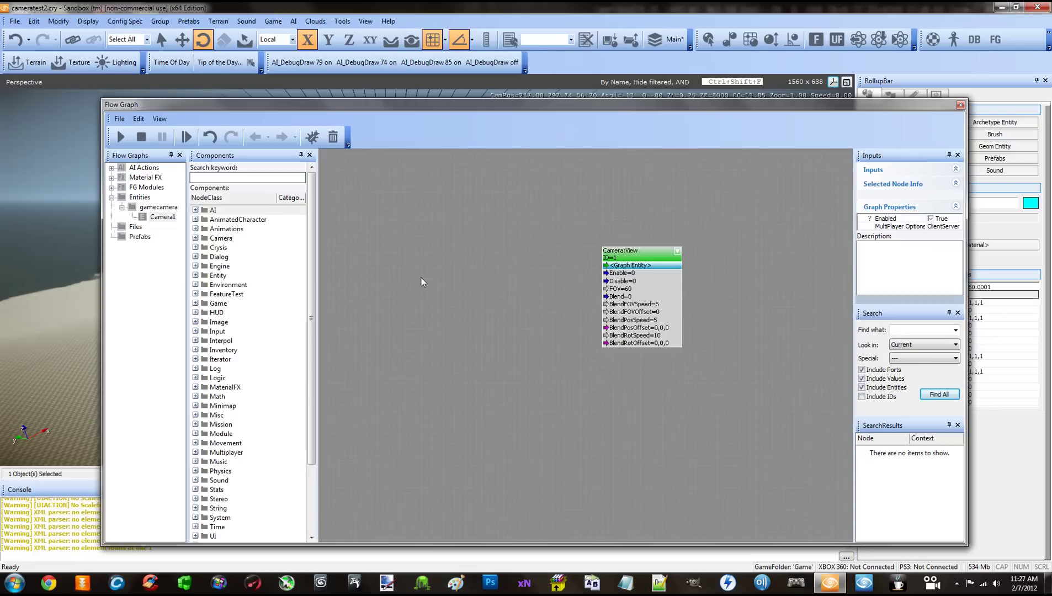
Add a Start node, connect its output to the Camera:View node's Enable input, and arrange the two nodes side by side
{"action": "right_click", "coordinate": [421, 279]}
{"action": "mouse_move", "coordinate": [447, 286]}
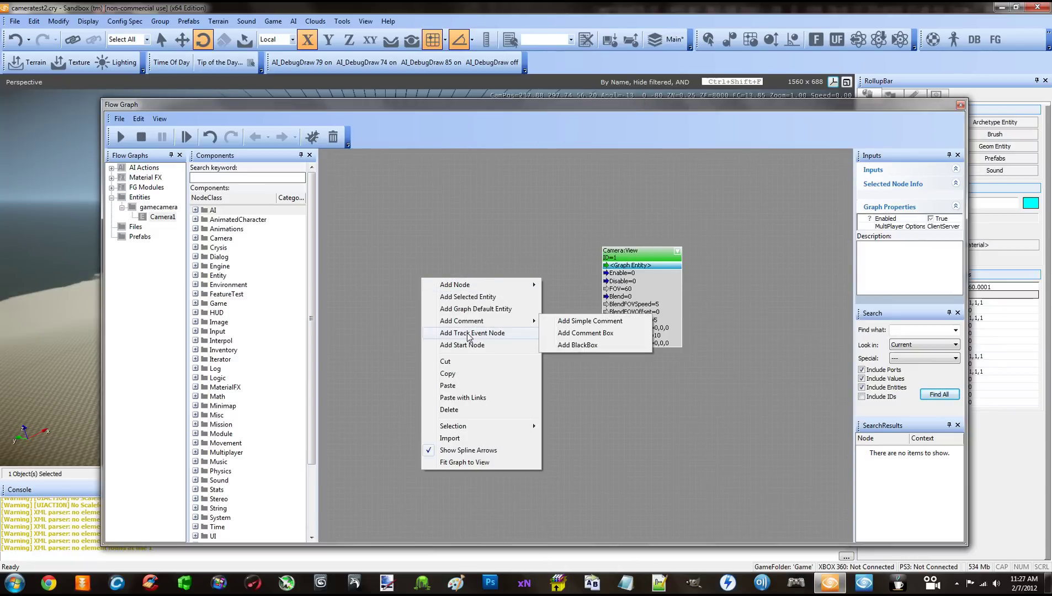
{"action": "right_click", "coordinate": [395, 283]}
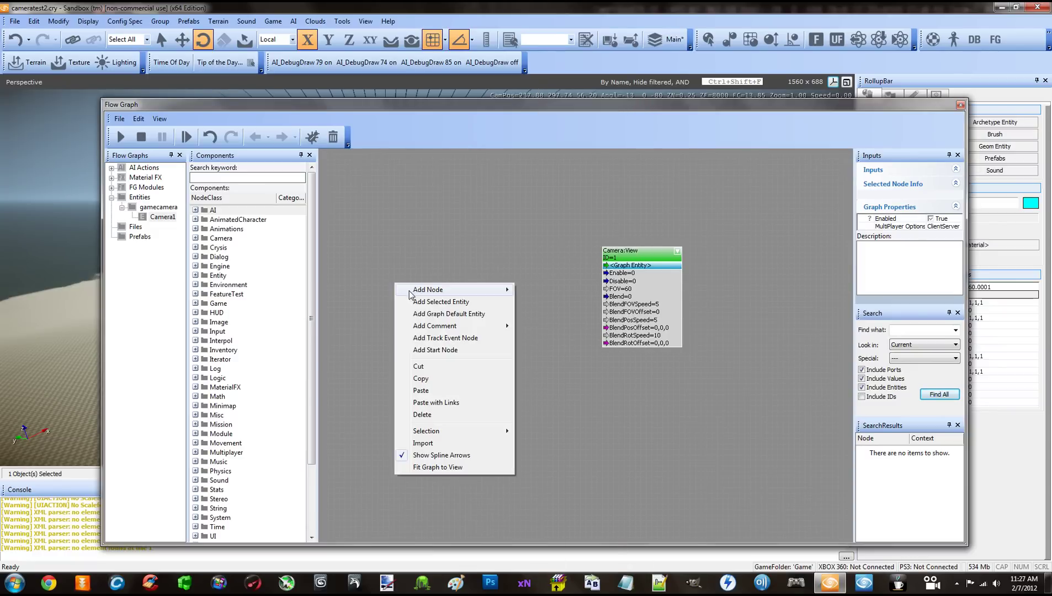
{"action": "left_click", "coordinate": [444, 355]}
{"action": "left_click_drag", "start_coordinate": [452, 312], "coordinate": [508, 288]}
{"action": "left_click_drag", "start_coordinate": [622, 288], "coordinate": [614, 255]}
{"action": "left_click", "coordinate": [635, 251]}
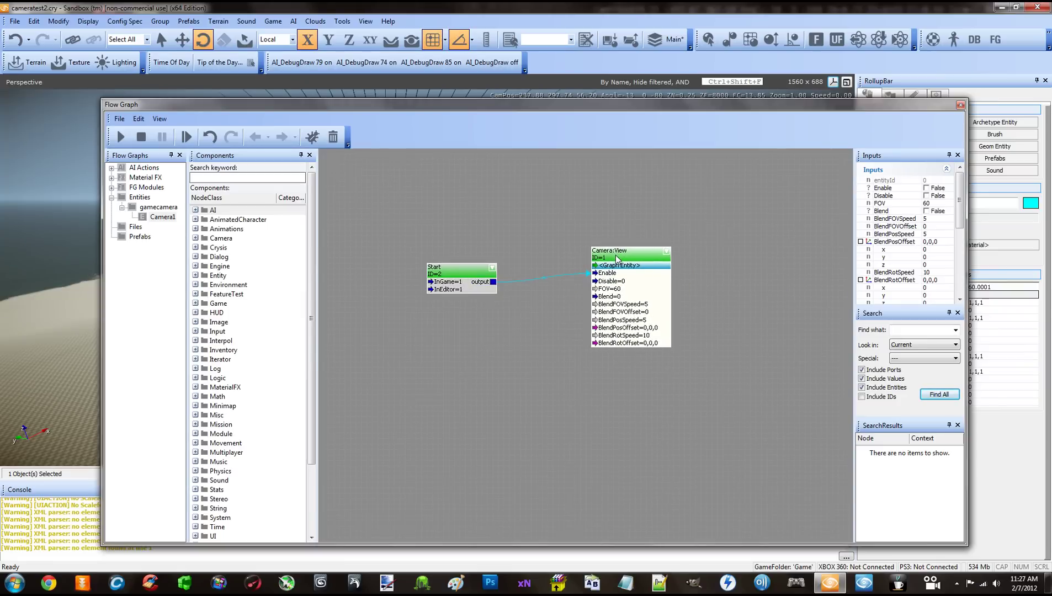
{"action": "left_click", "coordinate": [565, 341]}
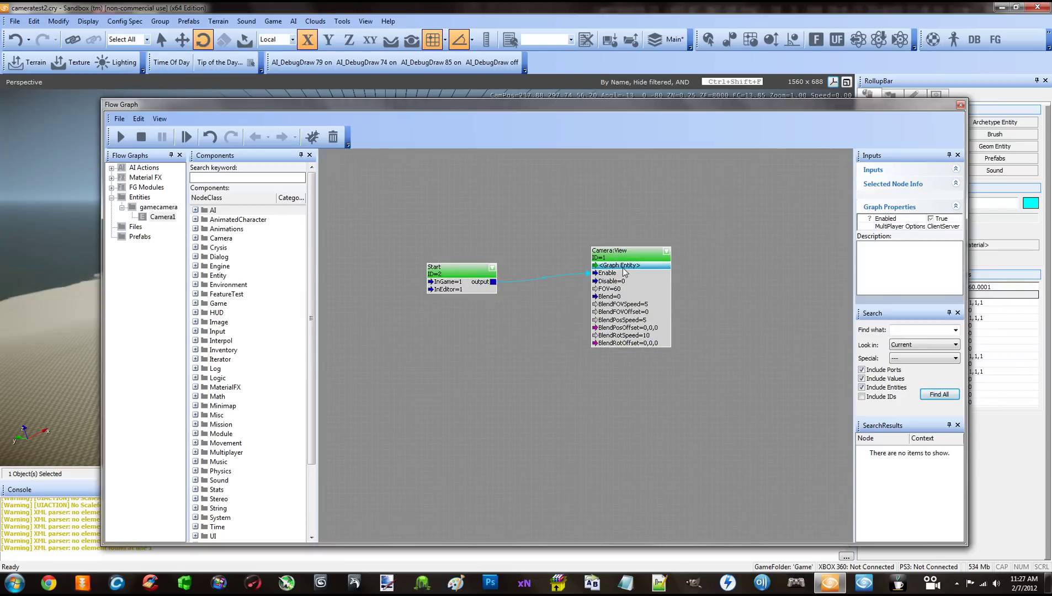
{"action": "left_click_drag", "start_coordinate": [625, 272], "coordinate": [631, 278]}
{"action": "left_click", "coordinate": [573, 297]}
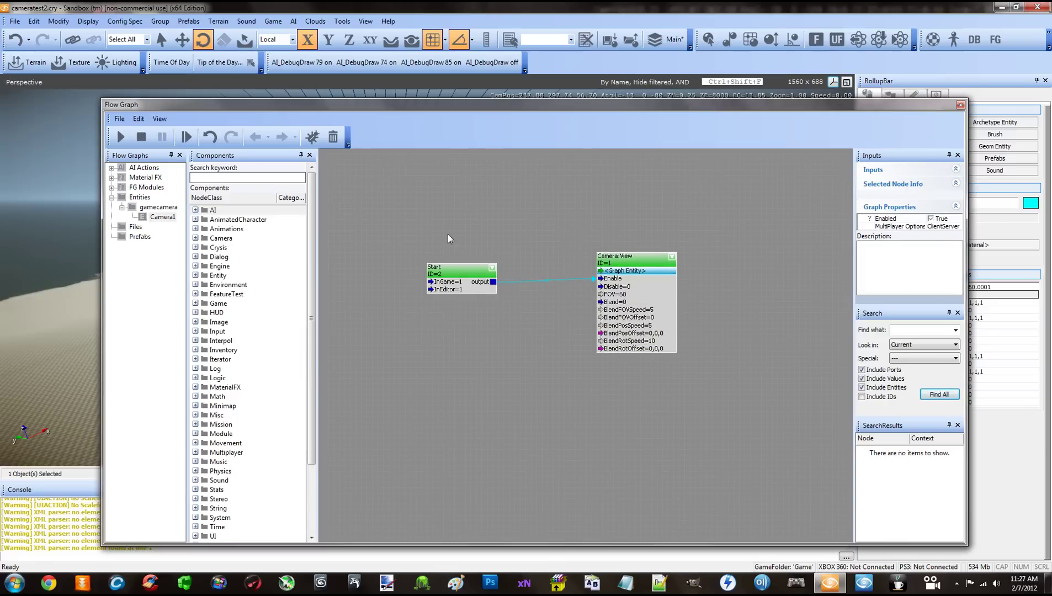
{"action": "left_click_drag", "start_coordinate": [745, 394], "coordinate": [746, 393]}
{"action": "left_click", "coordinate": [815, 260]}
{"action": "left_click_drag", "start_coordinate": [711, 392], "coordinate": [718, 385]}
{"action": "left_click", "coordinate": [743, 339]}
Close the flow graph editor, deselect Camera1, and test the level in game mode
{"action": "left_click", "coordinate": [960, 106]}
{"action": "left_click", "coordinate": [550, 191]}
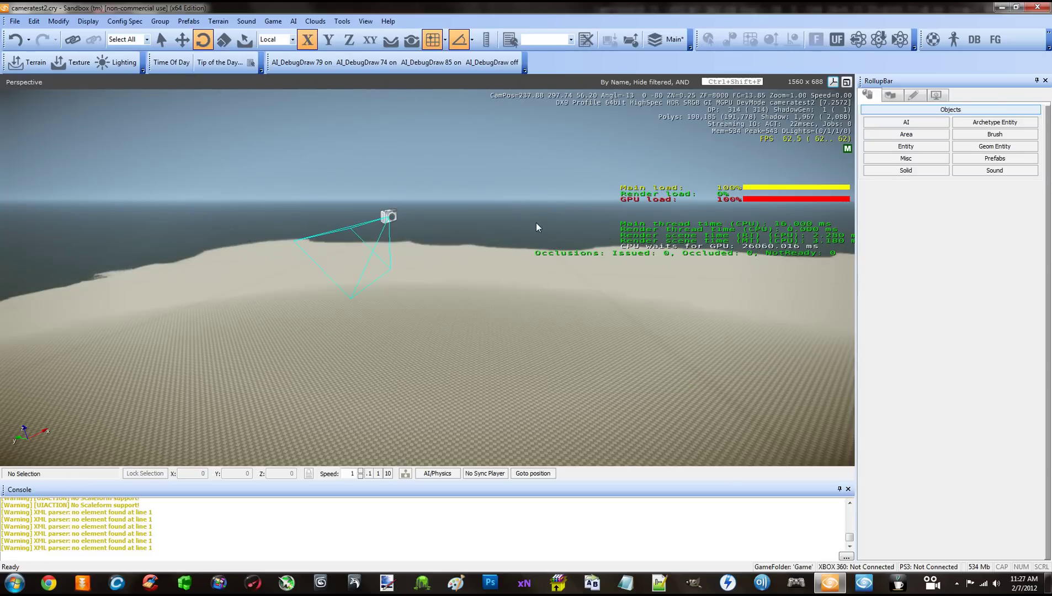
{"action": "right_click_drag", "start_coordinate": [531, 251], "coordinate": [513, 314]}
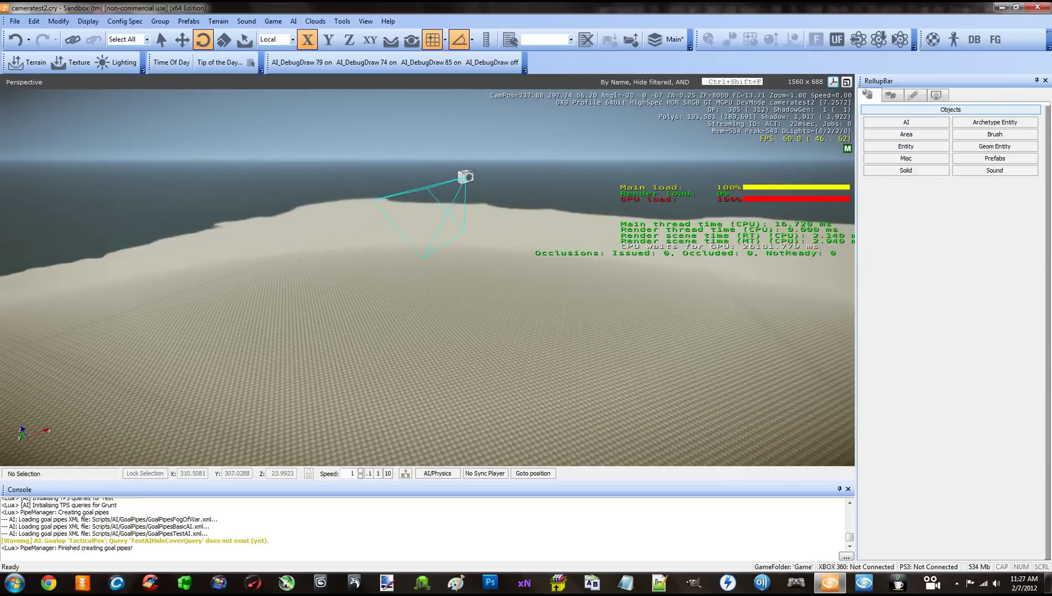
{"action": "key", "text": "ctrl+g"}
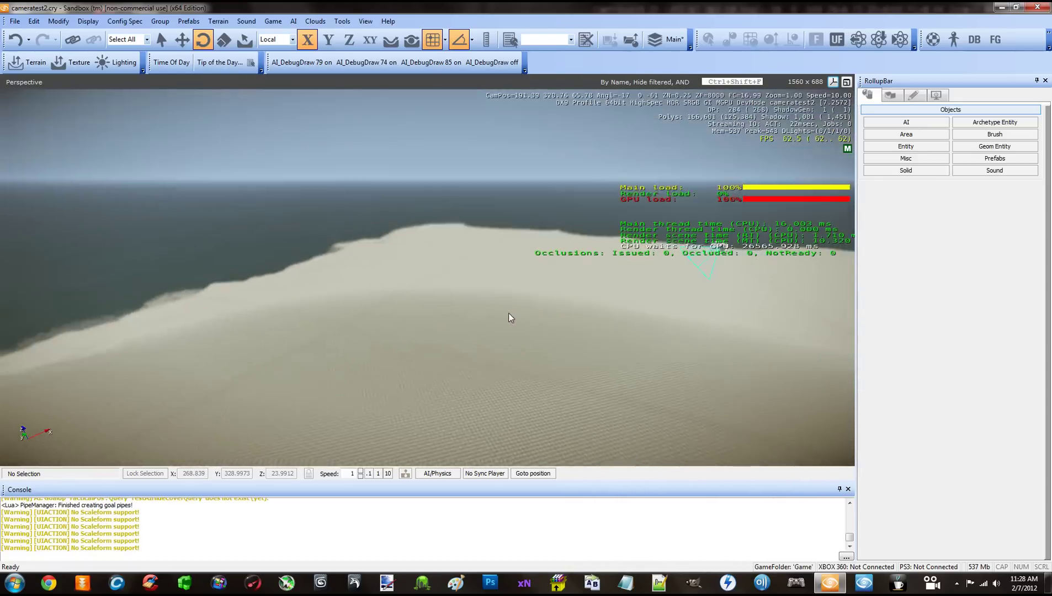
Test game mode again from a distant viewpoint and exit back to the editor
{"action": "left_click", "coordinate": [272, 21]}
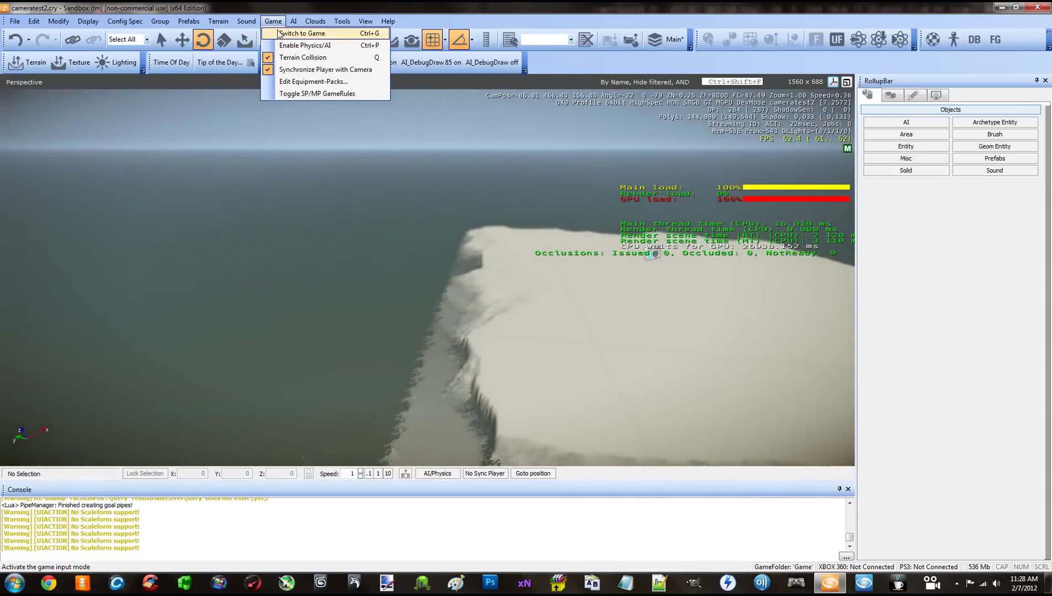
{"action": "left_click", "coordinate": [288, 34]}
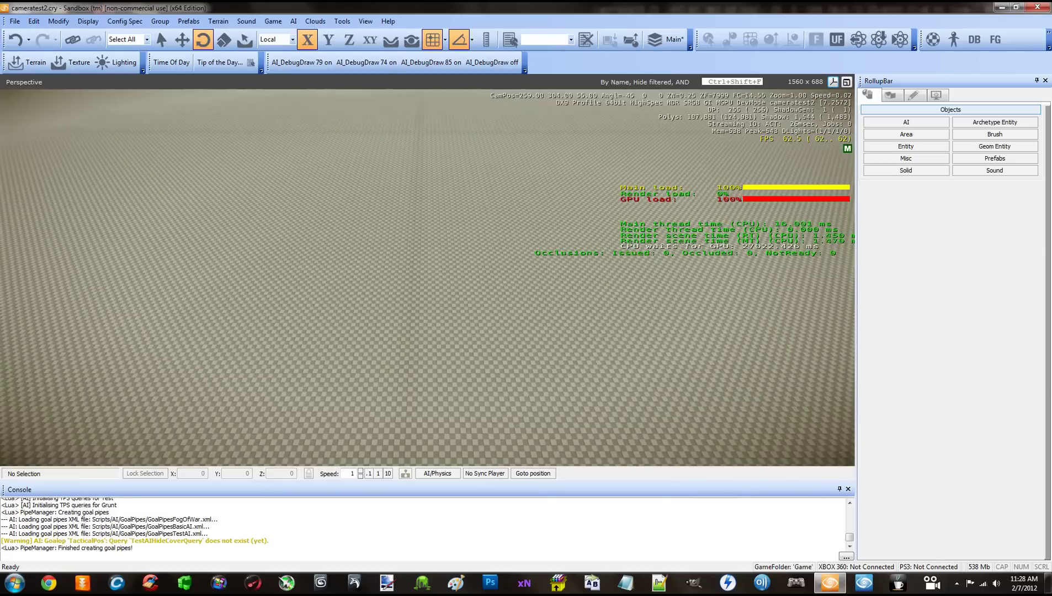
{"action": "key", "text": "Escape"}
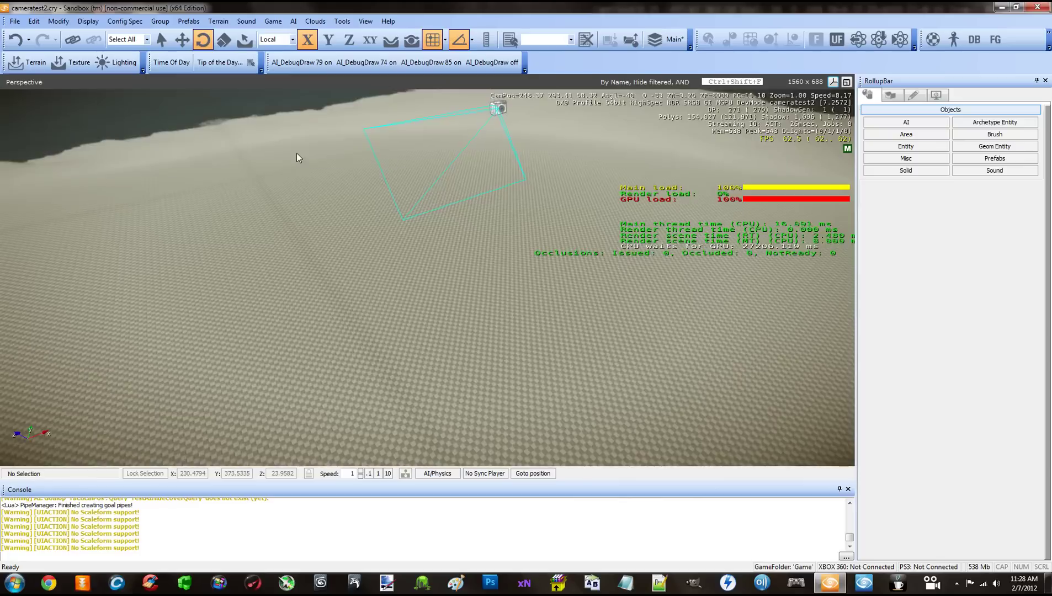
Select Camera1 in the viewport and open its gamecamera flow graph
{"action": "right_click_drag", "start_coordinate": [297, 152], "coordinate": [297, 153]}
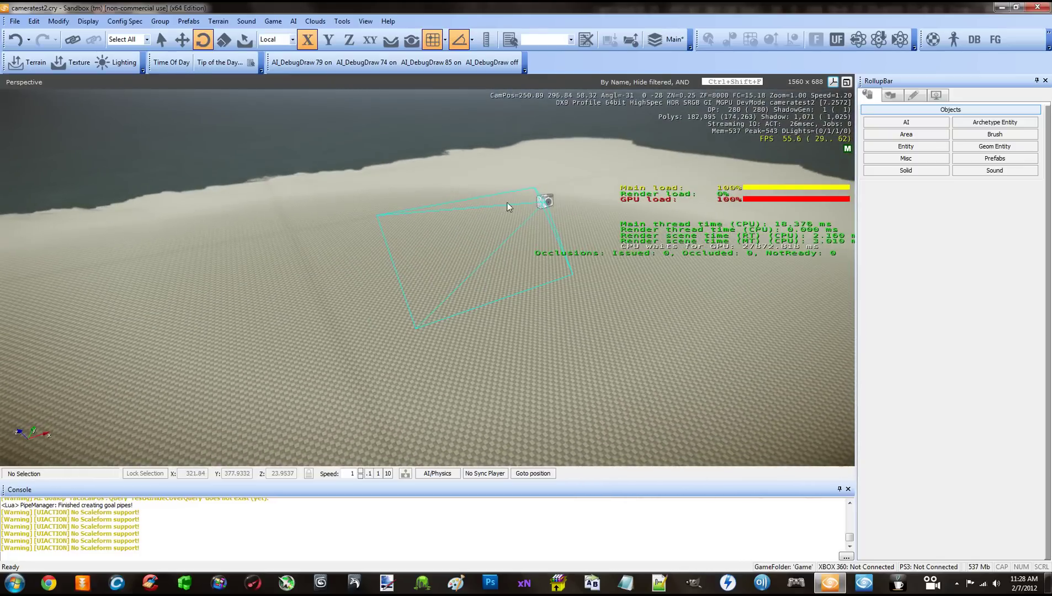
{"action": "left_click", "coordinate": [545, 201]}
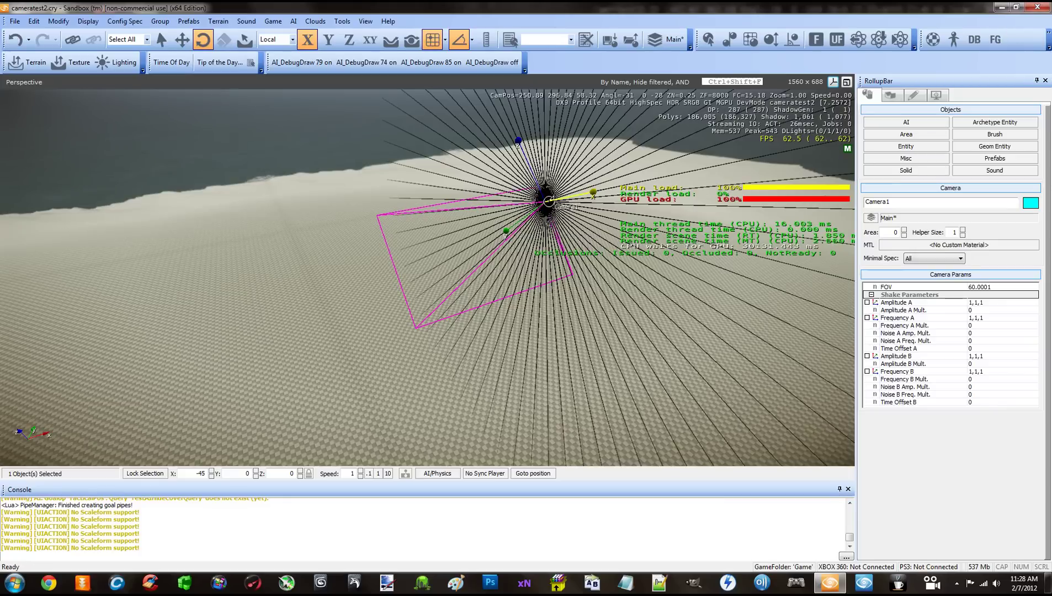
{"action": "right_click", "coordinate": [549, 200]}
{"action": "mouse_move", "coordinate": [584, 225]}
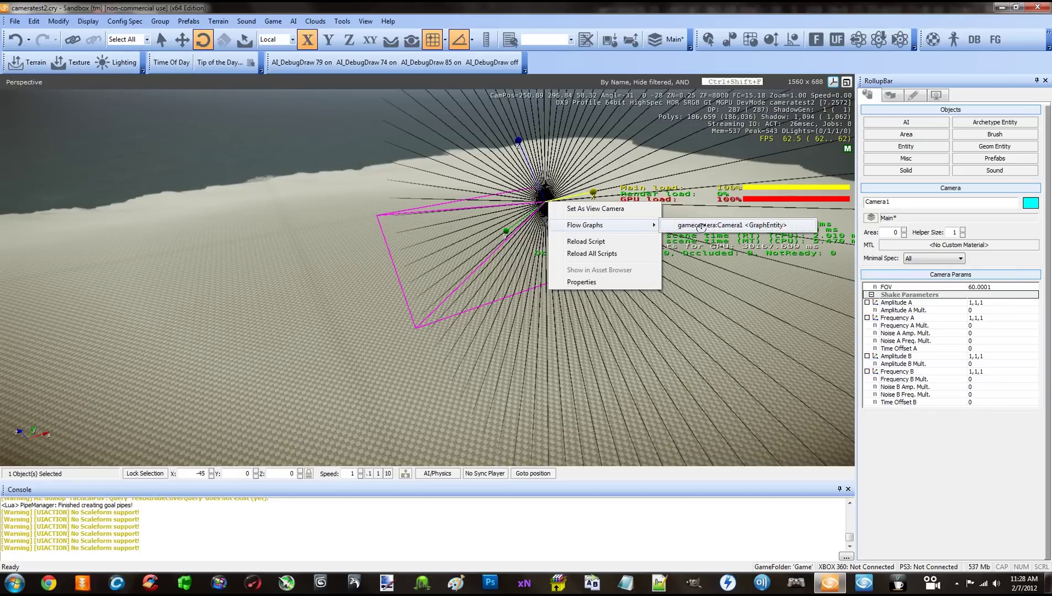
{"action": "left_click", "coordinate": [745, 225]}
{"action": "left_click", "coordinate": [595, 341]}
{"action": "scroll", "coordinate": [568, 339], "scroll_direction": "up", "scroll_amount": 2}
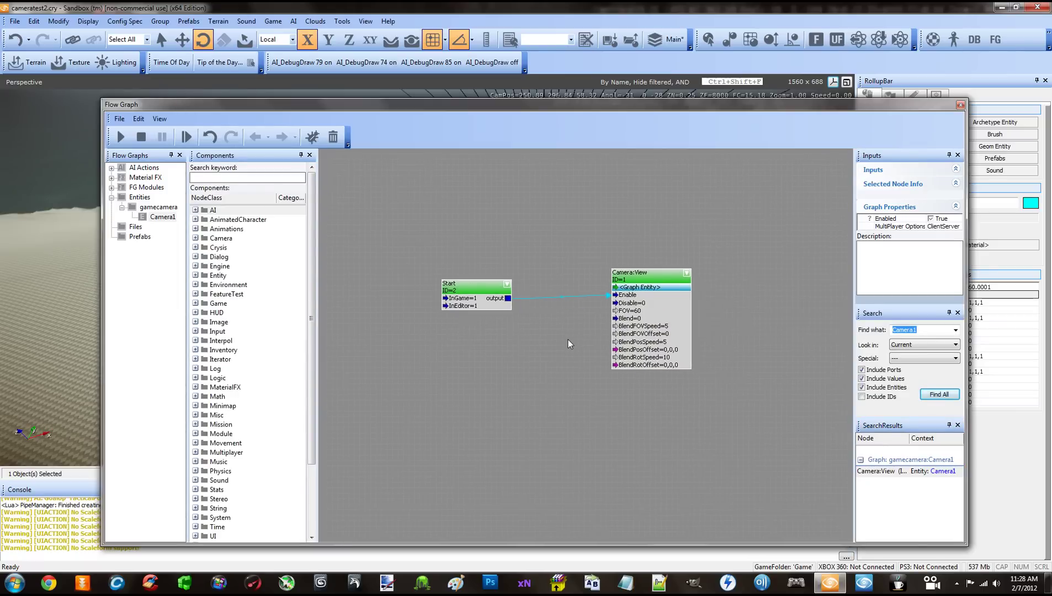
Set the Camera:View node's FOV to 180 and close the flow graph editor
{"action": "double_click", "coordinate": [647, 306]}
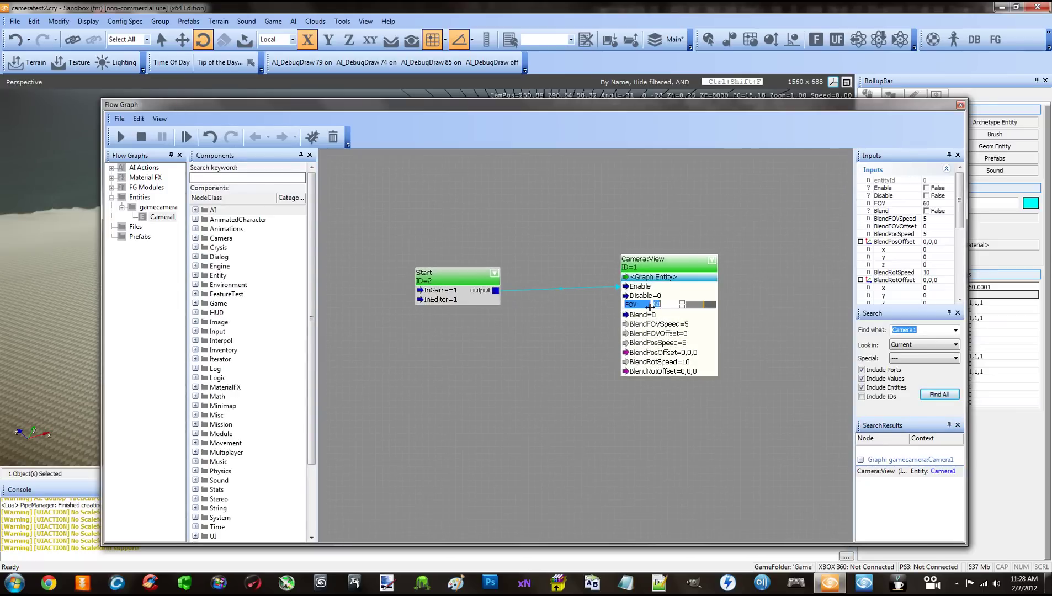
{"action": "type", "text": "180"}
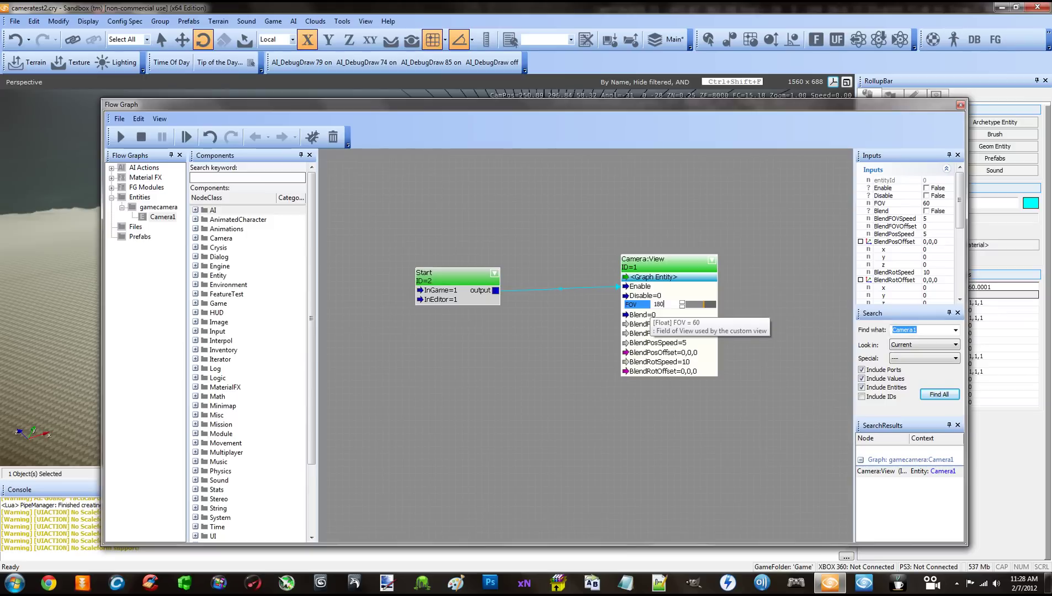
{"action": "key", "text": "Return"}
{"action": "left_click", "coordinate": [728, 313]}
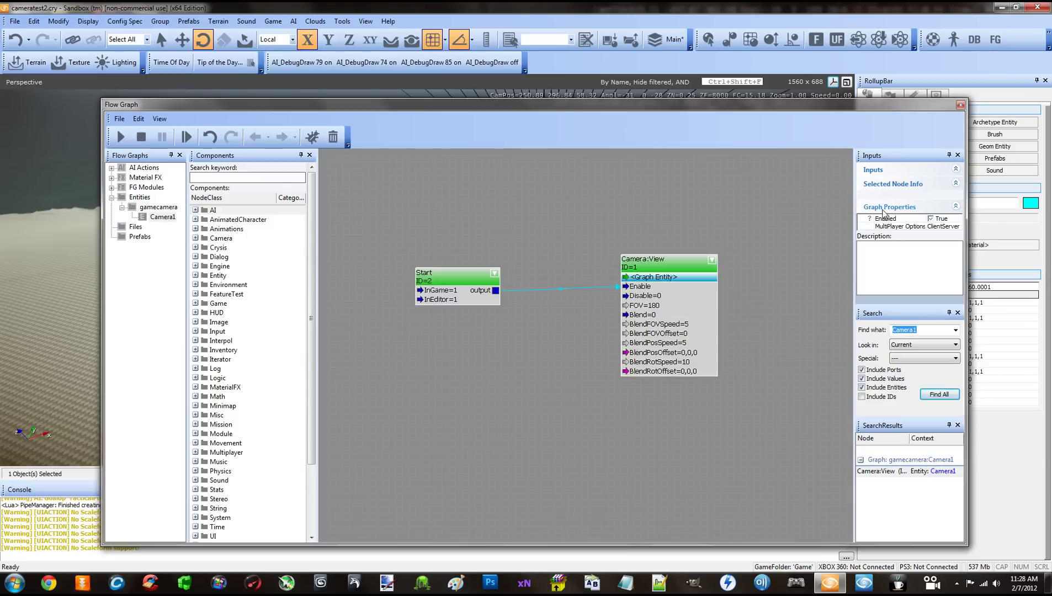
{"action": "left_click", "coordinate": [959, 105]}
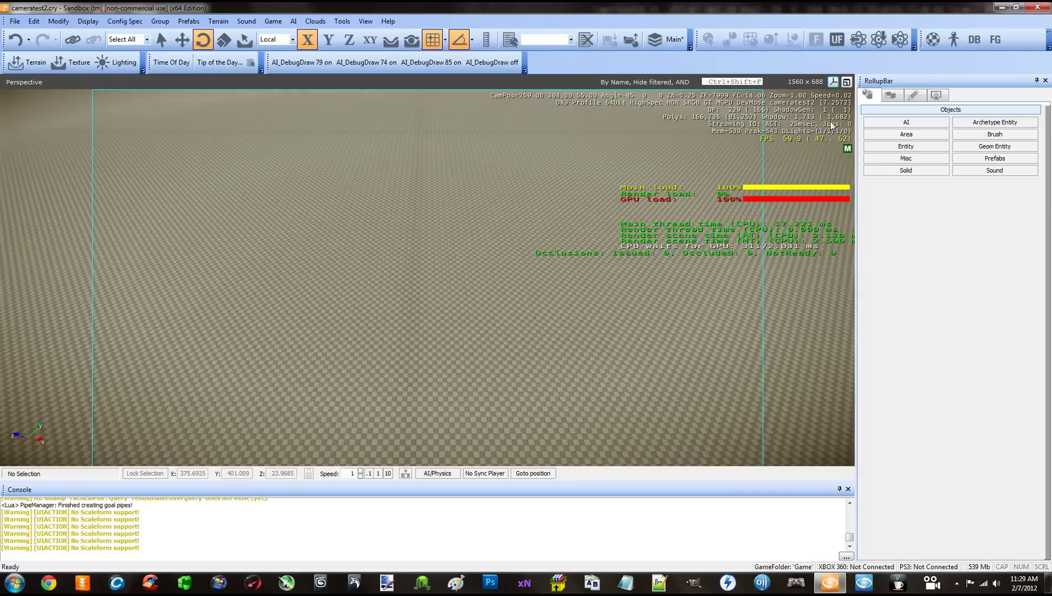
Reopen the flow graph editor and display Camera1's graph from the gamecamera entity group
{"action": "left_click", "coordinate": [995, 39]}
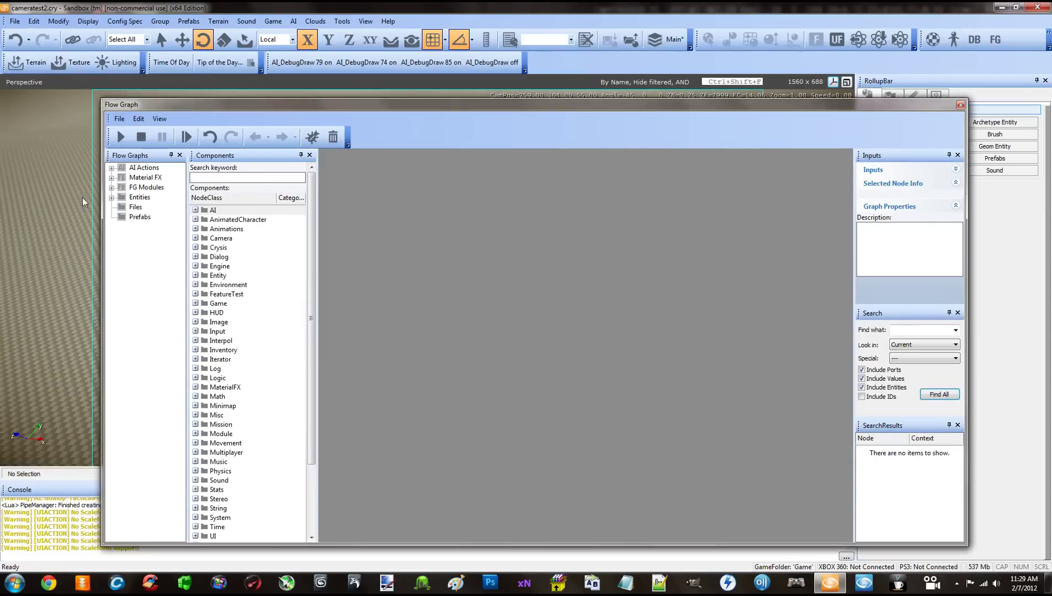
{"action": "left_click", "coordinate": [112, 197]}
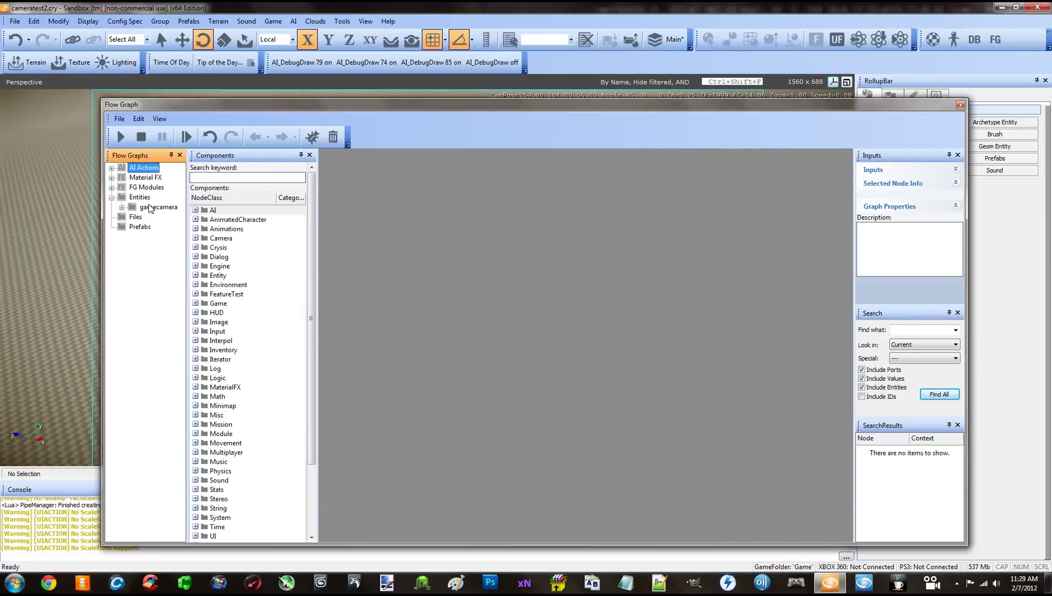
{"action": "left_click", "coordinate": [122, 207]}
{"action": "left_click", "coordinate": [148, 217]}
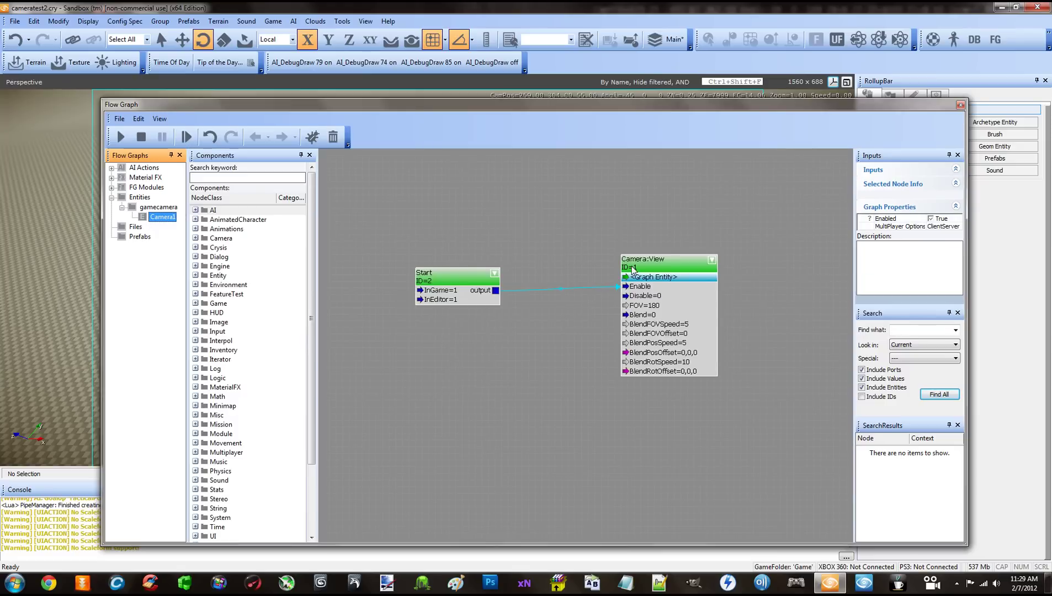
Set the Camera:View node's FOV to 102, close the flow graph editor, and test the view in game mode
{"action": "double_click", "coordinate": [659, 305]}
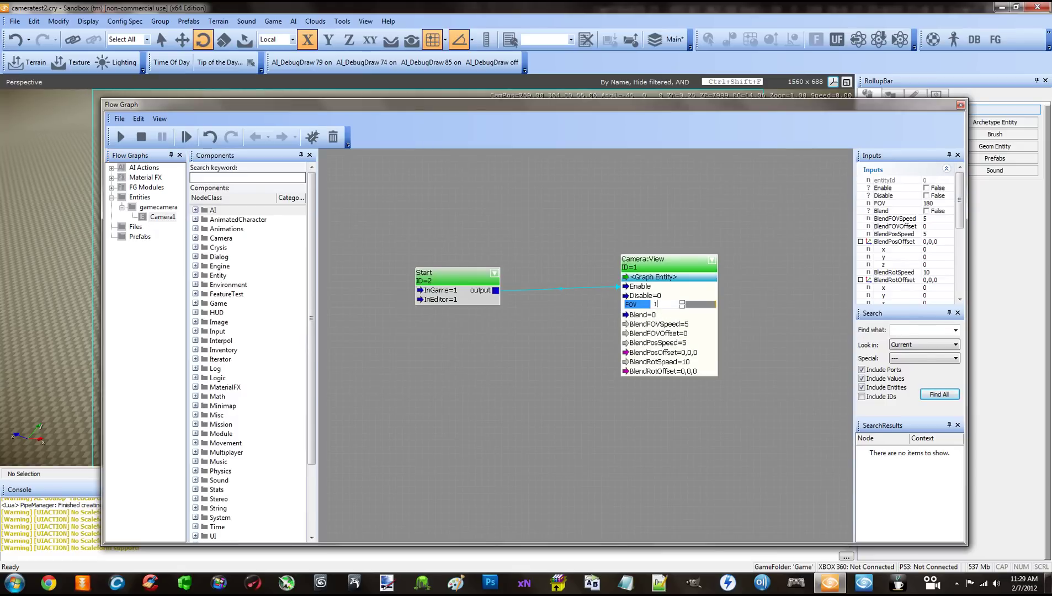
{"action": "key", "text": "Return"}
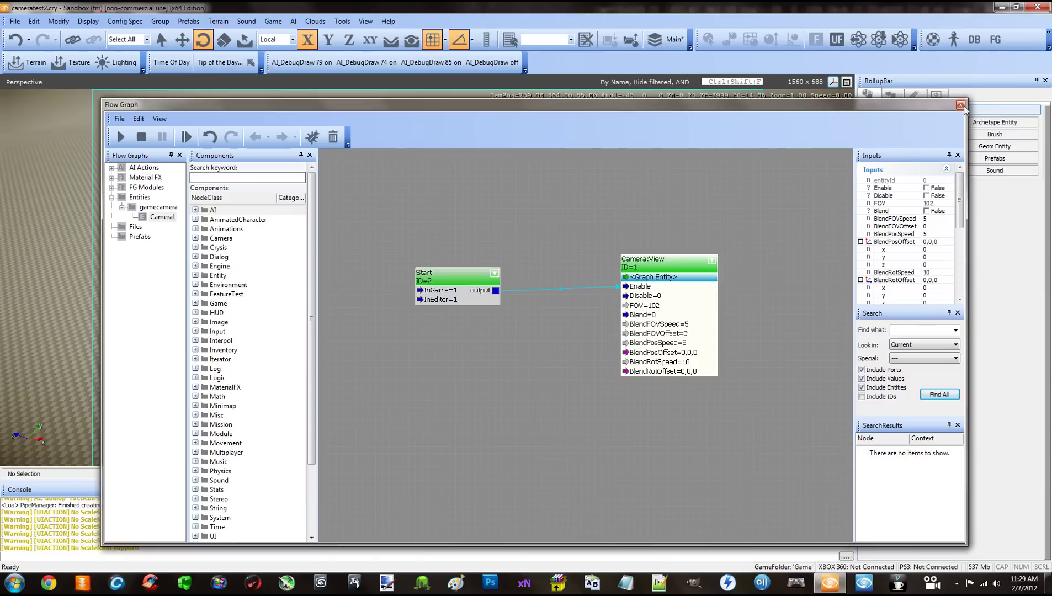
{"action": "left_click", "coordinate": [966, 111]}
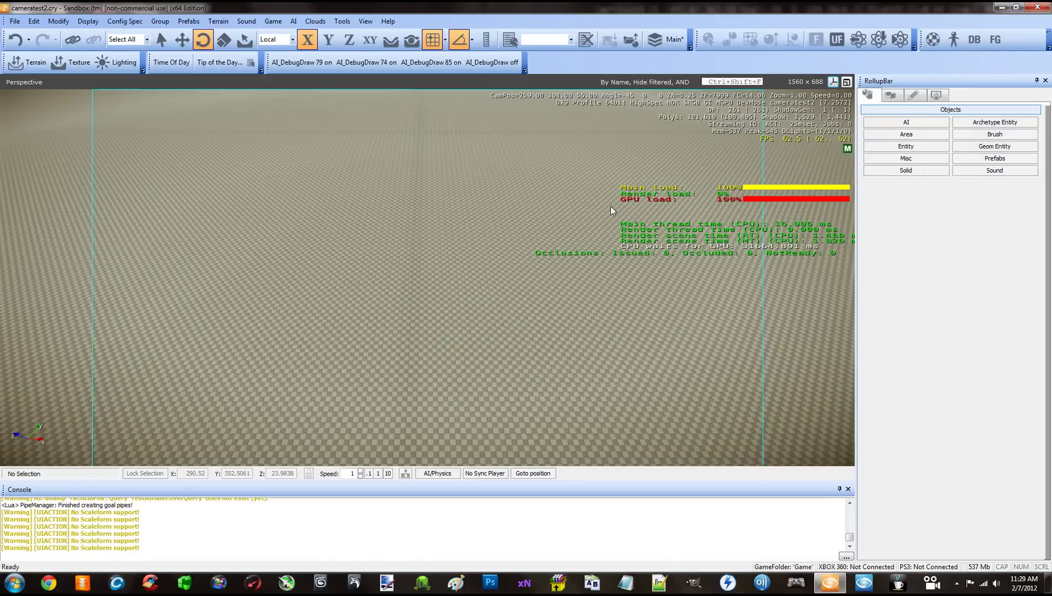
{"action": "key", "text": "ctrl+g"}
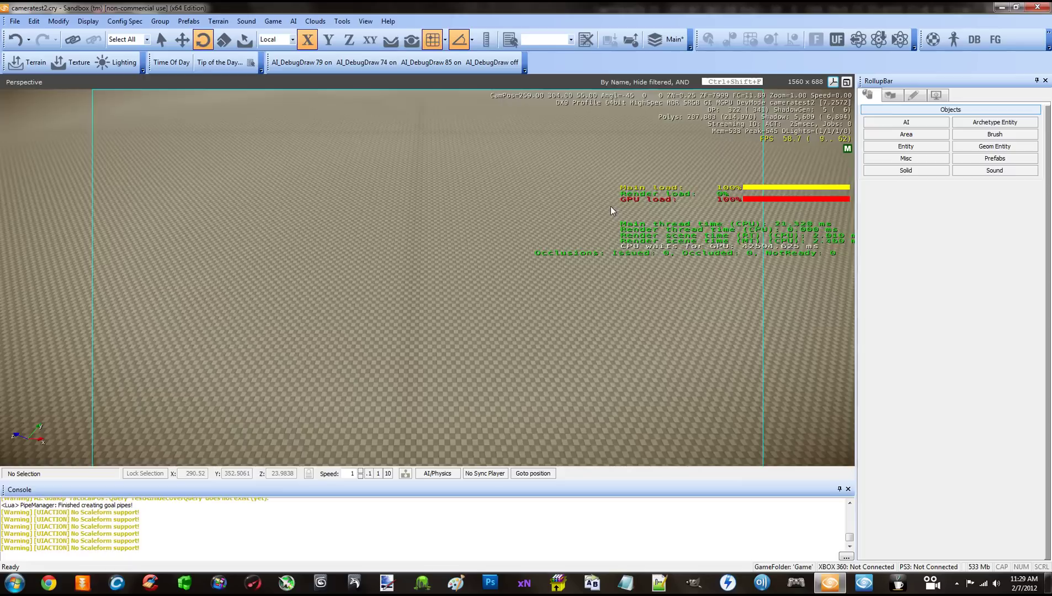
Reopen the flow graph editor and display Camera1's graph from the gamecamera entity group
{"action": "left_click", "coordinate": [998, 40]}
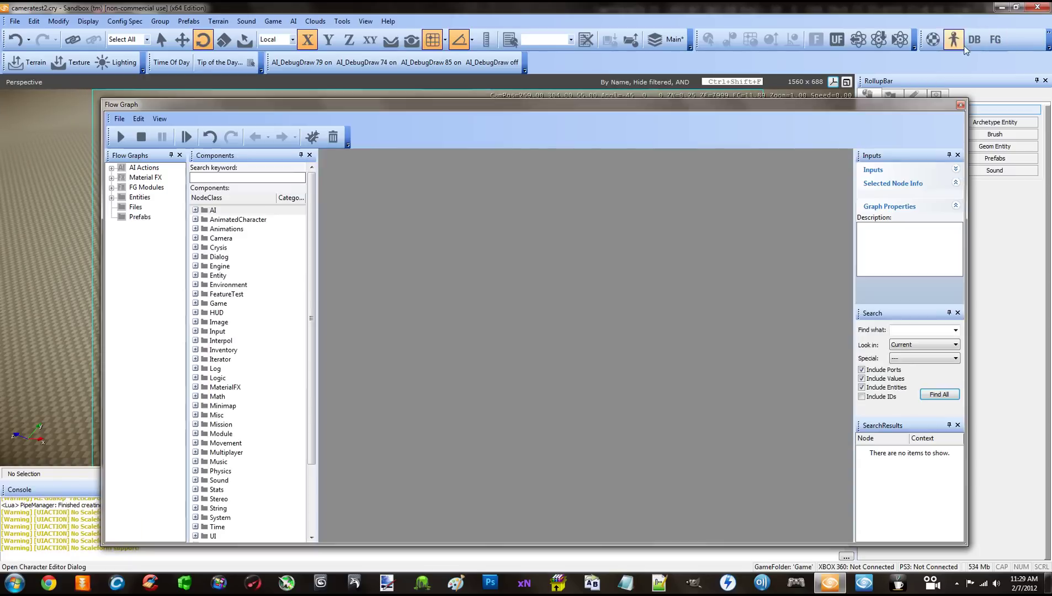
{"action": "left_click", "coordinate": [111, 198]}
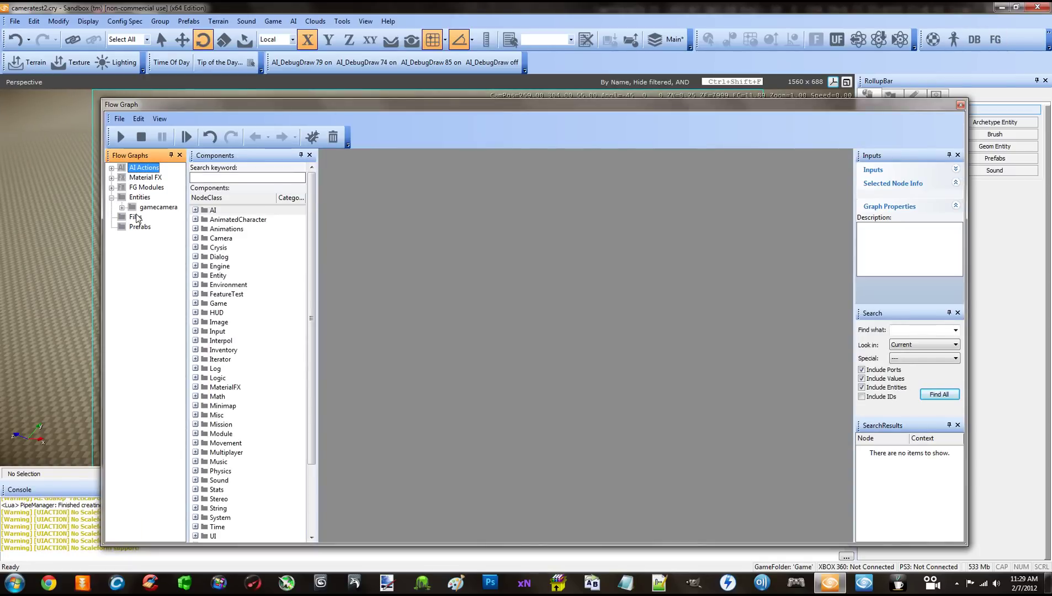
{"action": "left_click", "coordinate": [122, 207]}
{"action": "left_click", "coordinate": [143, 218]}
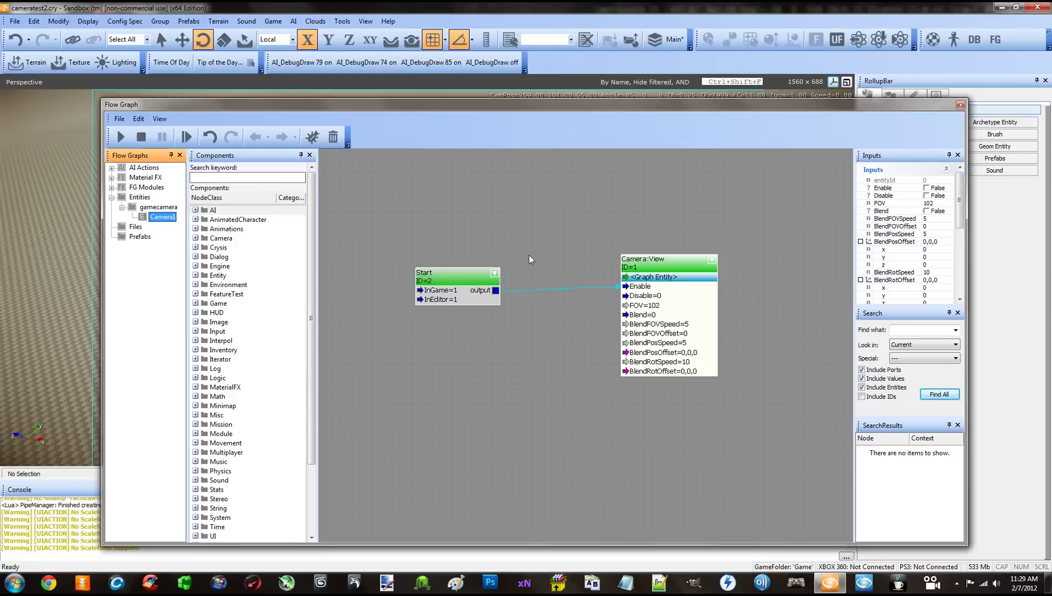
Set the Camera:View node's FOV to 60, close the flow graph editor, and test the view in game mode
{"action": "double_click", "coordinate": [645, 304]}
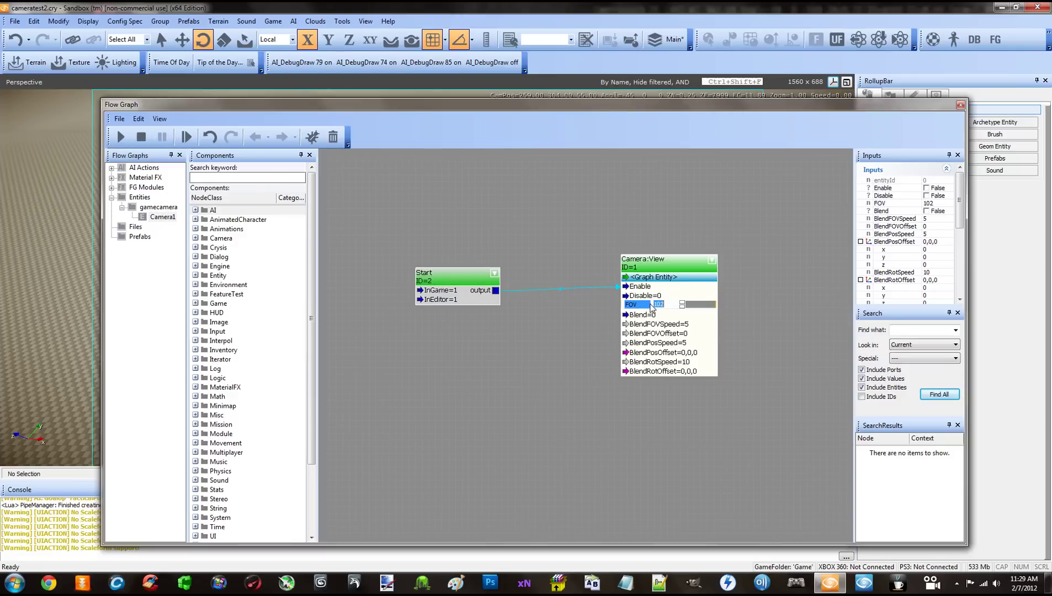
{"action": "type", "text": "60"}
{"action": "key", "text": "Return"}
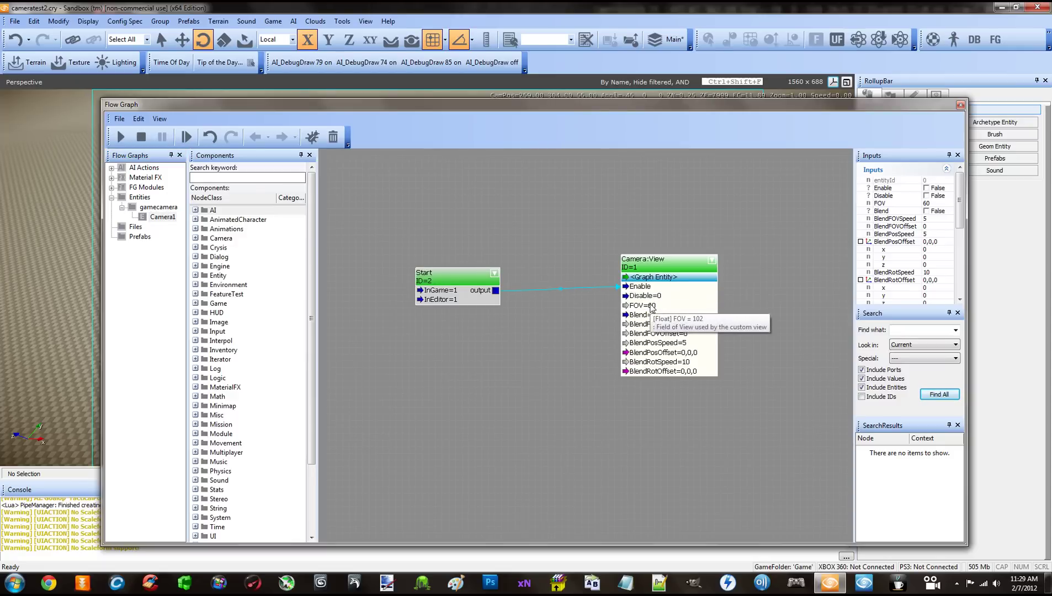
{"action": "left_click", "coordinate": [818, 335]}
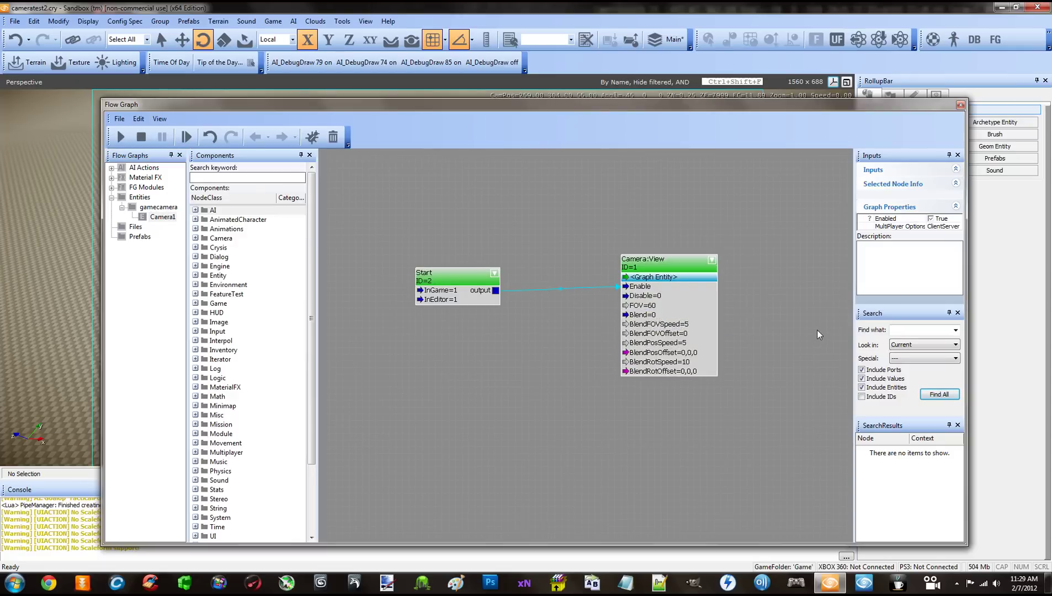
{"action": "left_click", "coordinate": [960, 105]}
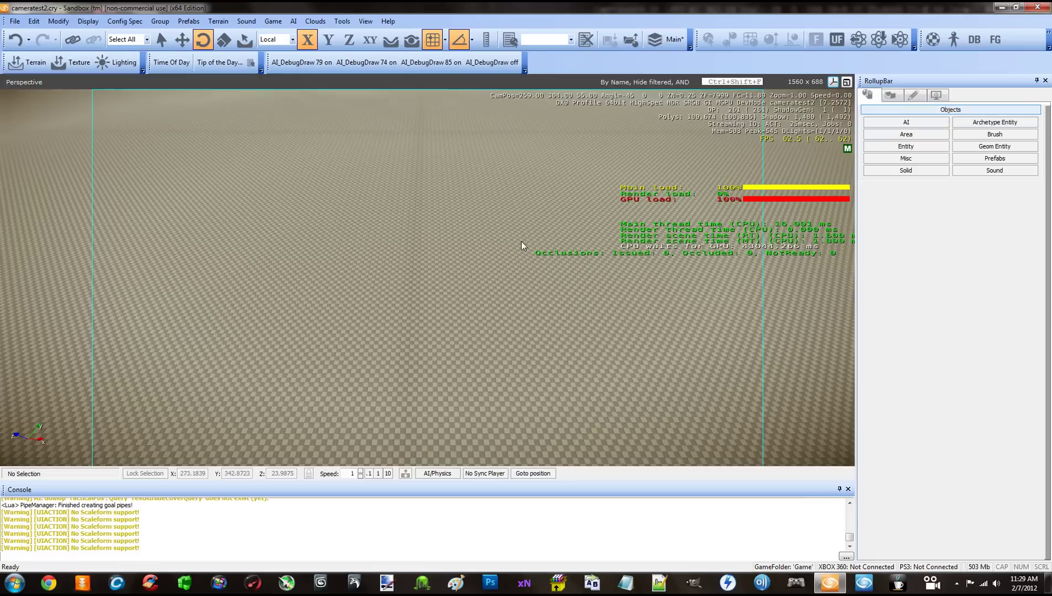
{"action": "key", "text": "ctrl+g"}
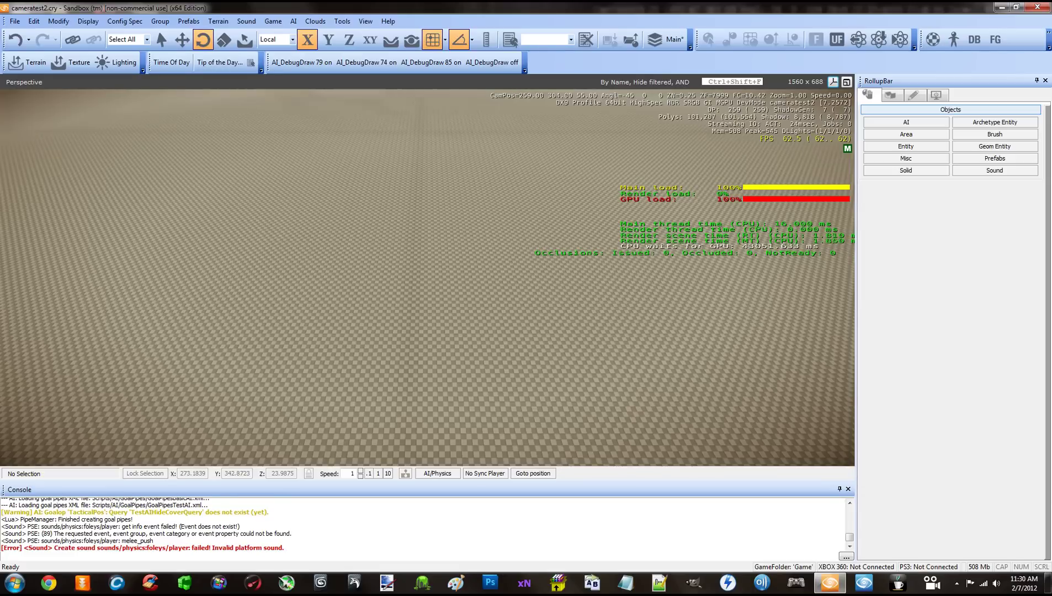
Open the flow graph editor again and show the gamecamera group's Camera1 graph
{"action": "left_click", "coordinate": [995, 39]}
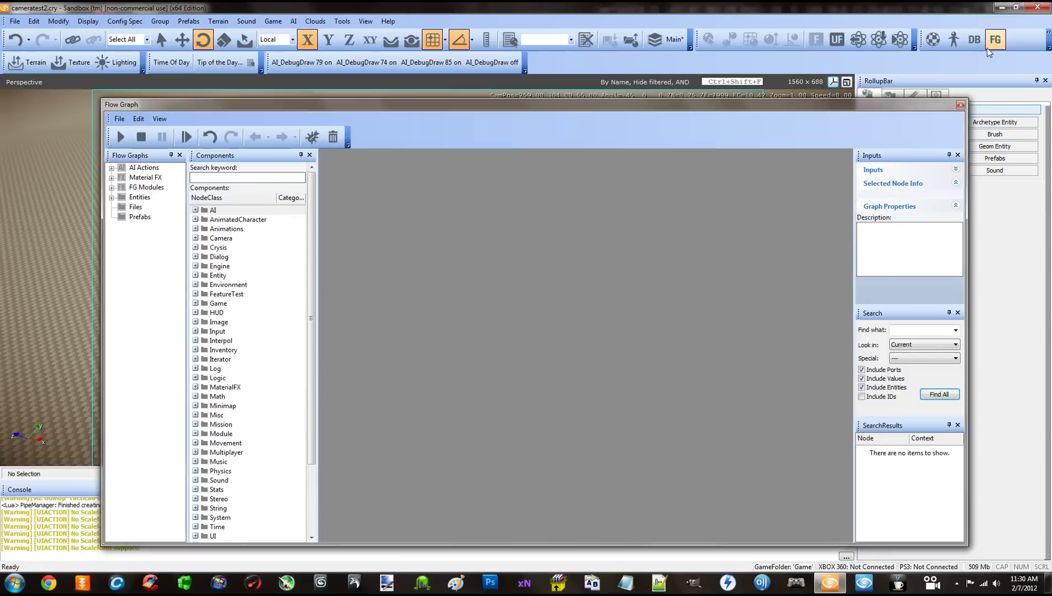
{"action": "left_click", "coordinate": [111, 197]}
{"action": "left_click", "coordinate": [122, 208]}
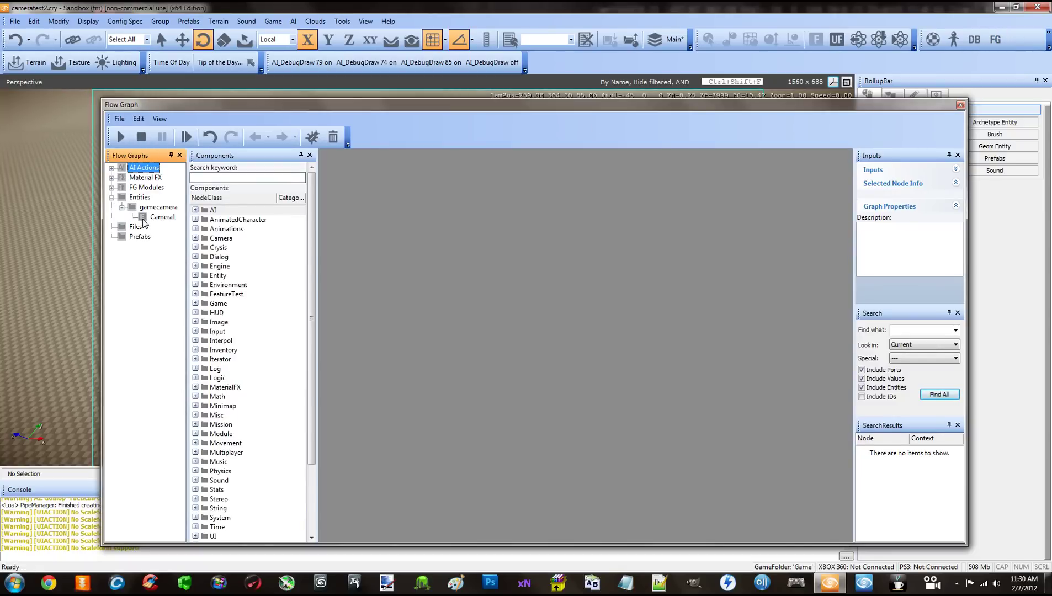
{"action": "left_click", "coordinate": [144, 219]}
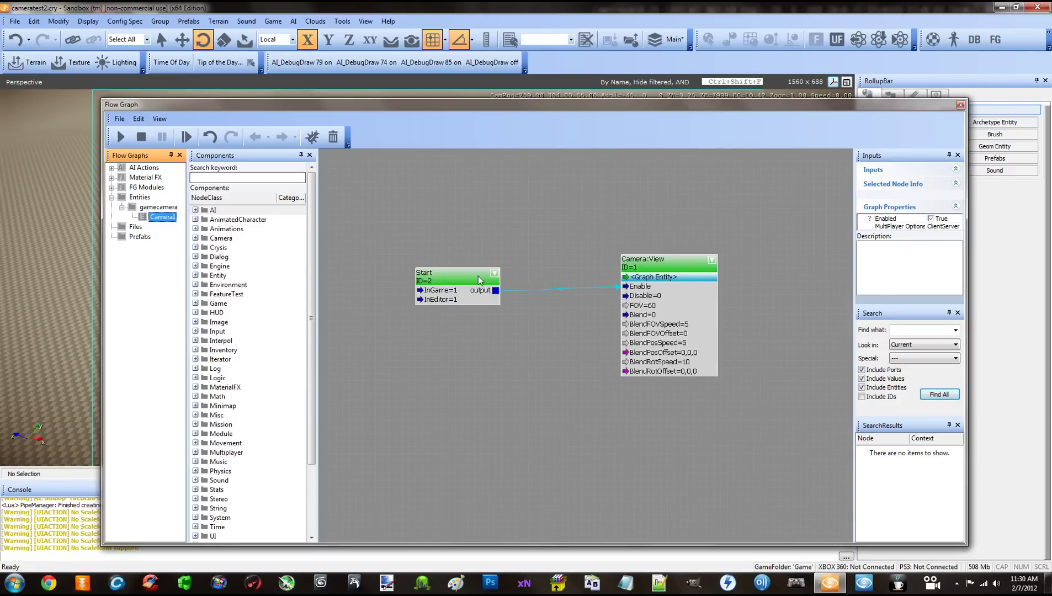
Call up the Flow Graph view pane and shift its window slightly
{"action": "left_click", "coordinate": [342, 22]}
{"action": "mouse_move", "coordinate": [357, 25]}
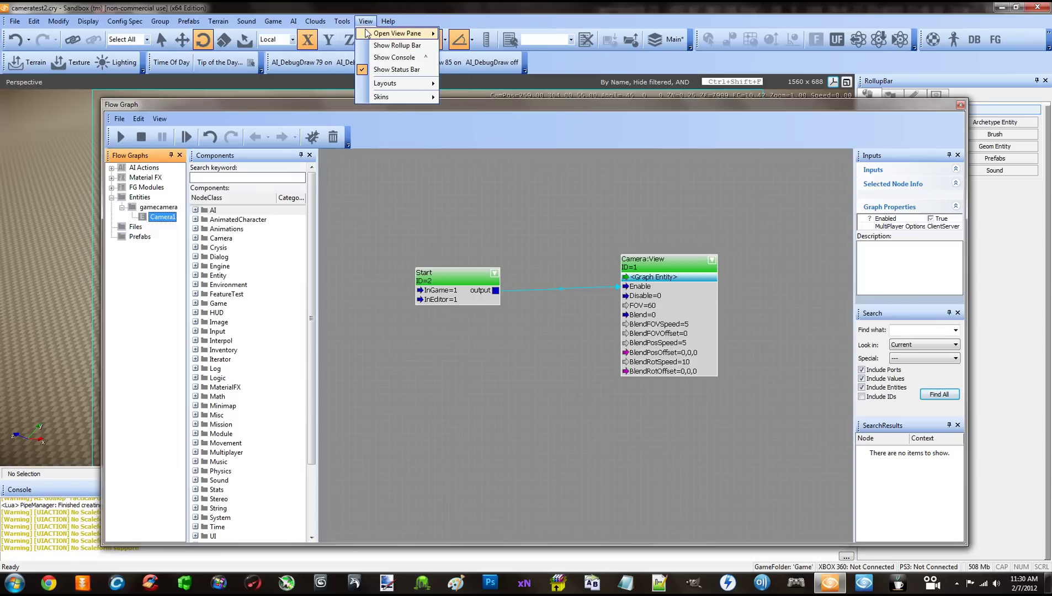
{"action": "mouse_move", "coordinate": [387, 33]}
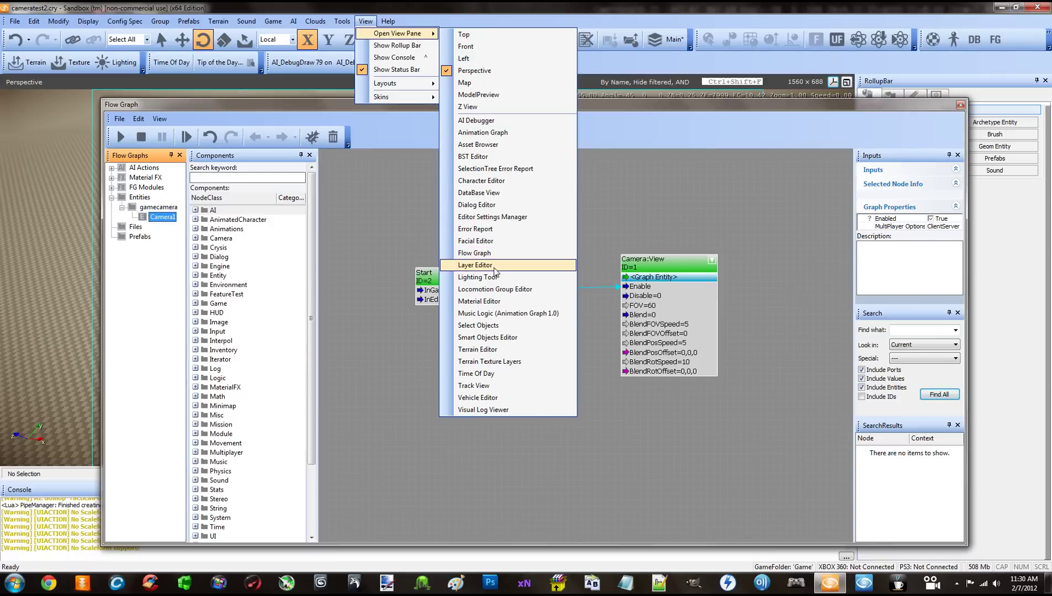
{"action": "left_click", "coordinate": [474, 254]}
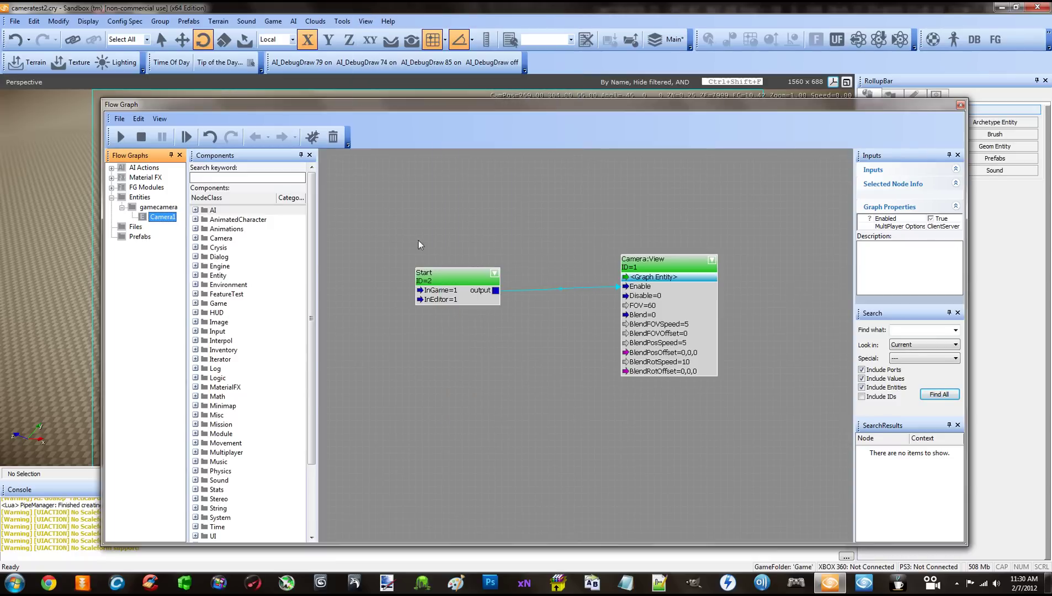
{"action": "left_click_drag", "start_coordinate": [482, 104], "coordinate": [478, 97]}
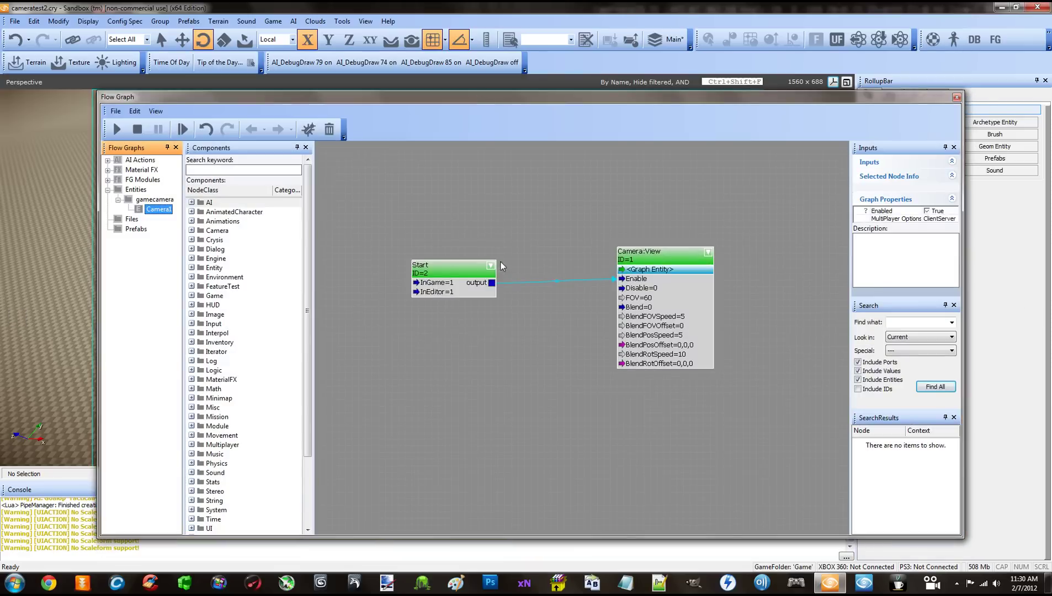
{"action": "left_click", "coordinate": [489, 301]}
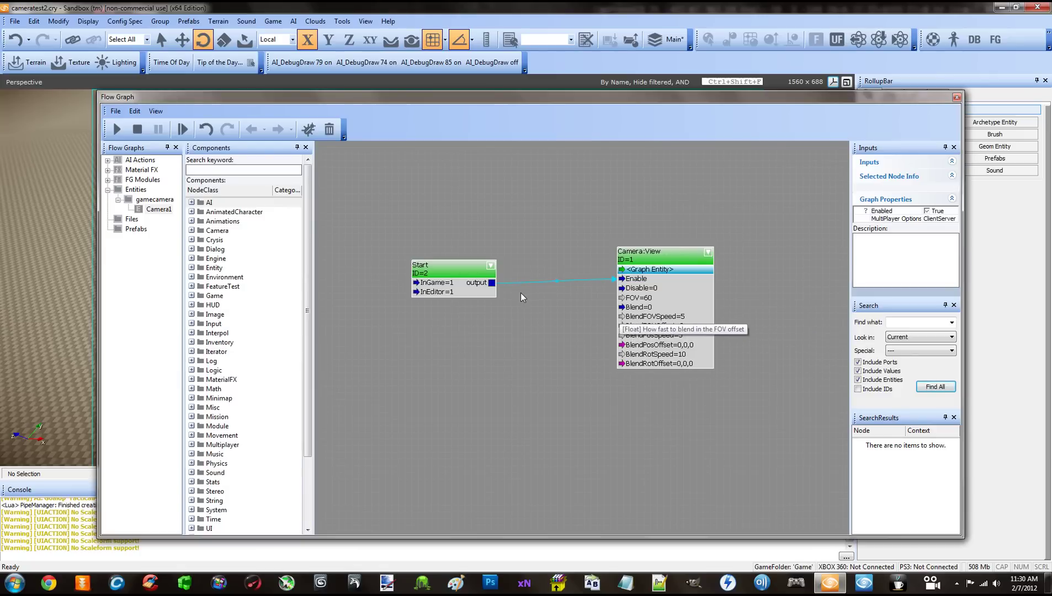
{"action": "scroll", "coordinate": [553, 230], "scroll_direction": "up", "scroll_amount": 1}
{"action": "scroll", "coordinate": [555, 238], "scroll_direction": "up", "scroll_amount": 2}
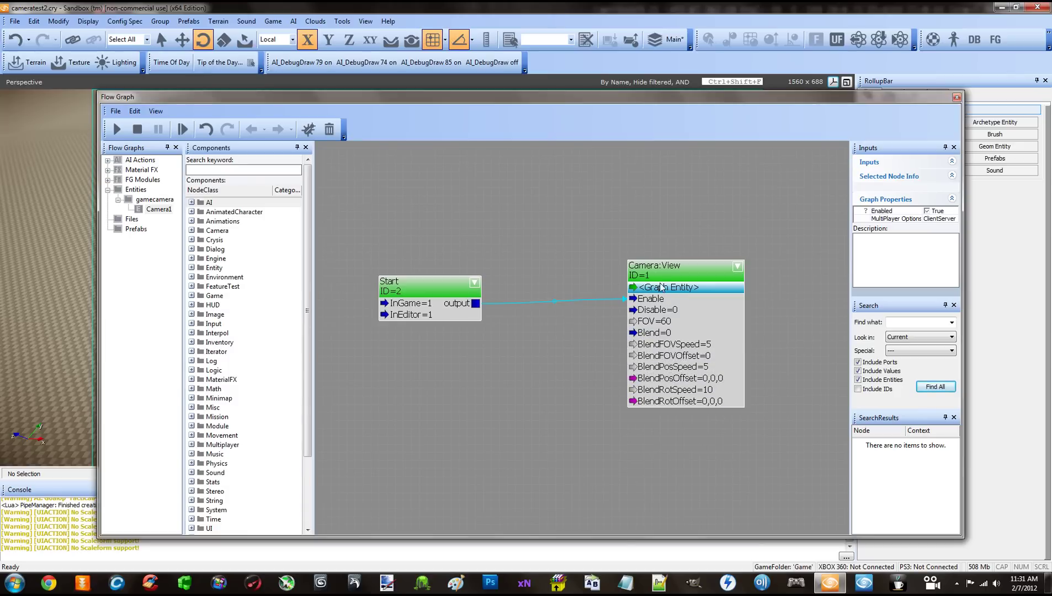
{"action": "left_click_drag", "start_coordinate": [658, 275], "coordinate": [656, 274]}
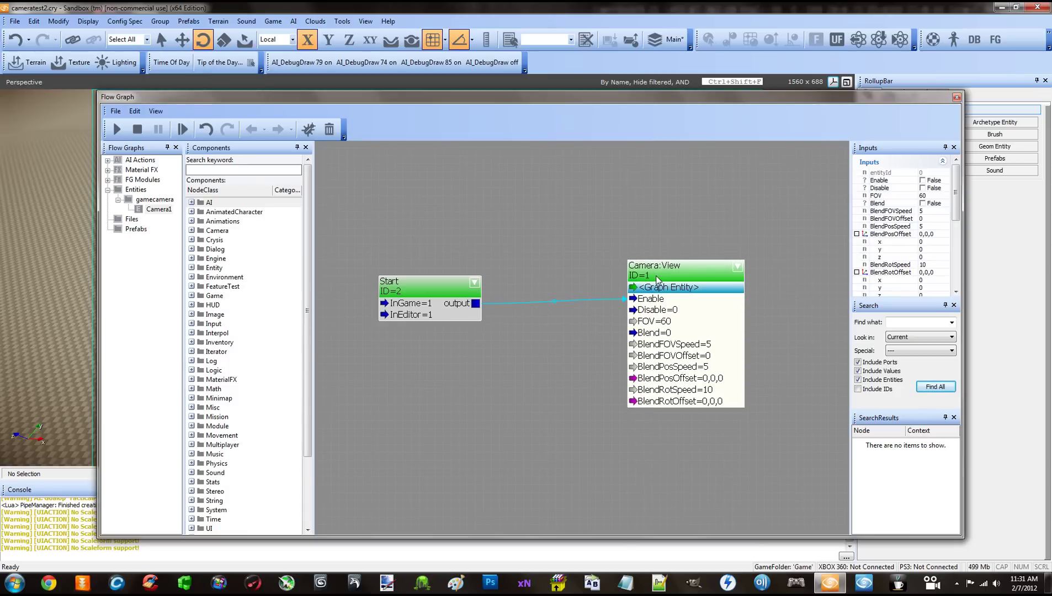
{"action": "left_click", "coordinate": [569, 341]}
{"action": "right_click_drag", "start_coordinate": [555, 295], "coordinate": [551, 285]}
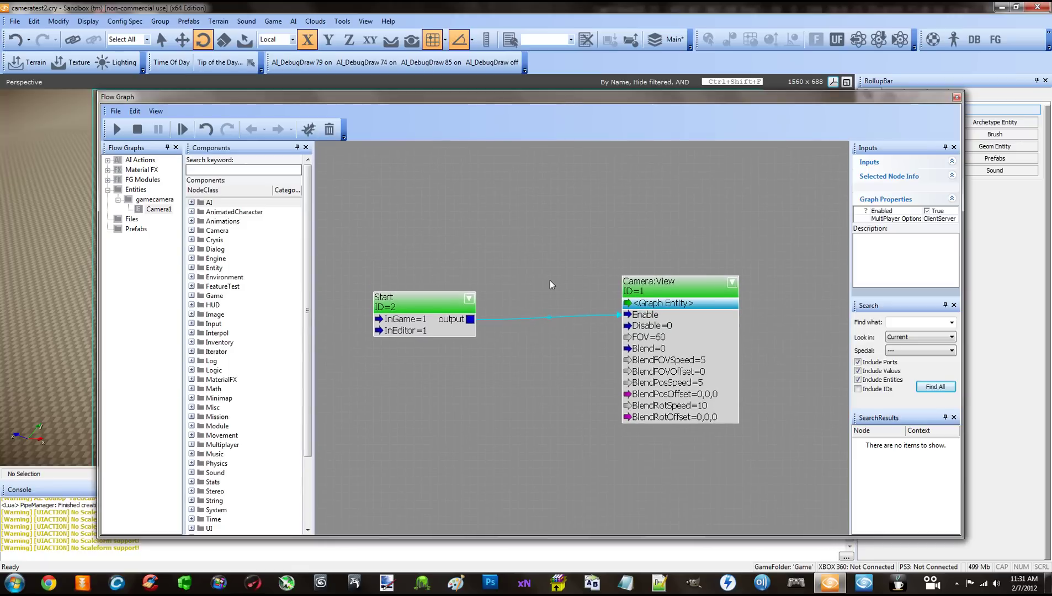
{"action": "right_click", "coordinate": [539, 257]}
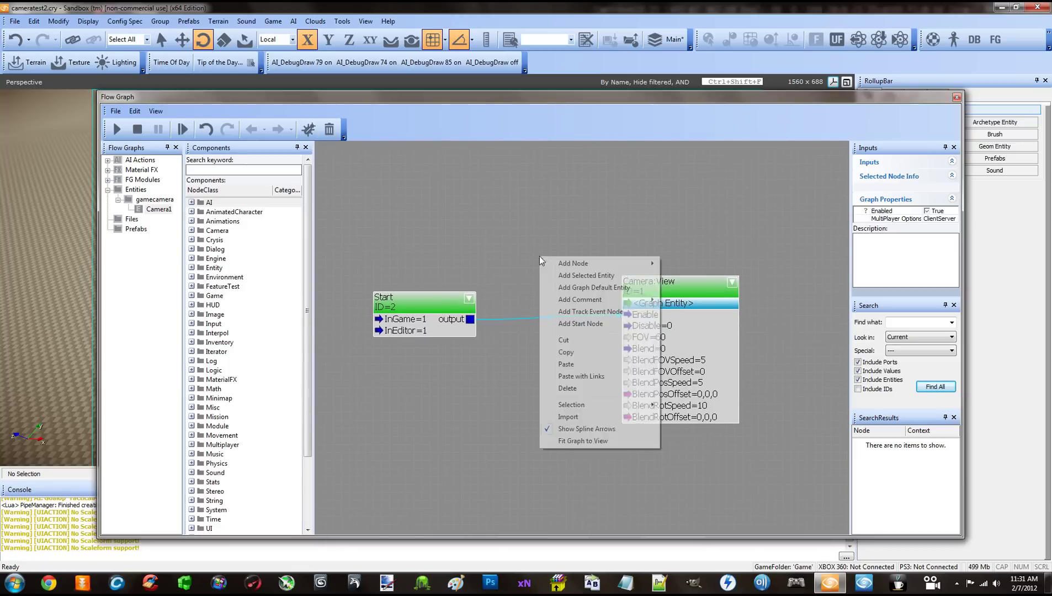
{"action": "left_click", "coordinate": [502, 250]}
Move the Camera:View node slightly farther away from the Start node
{"action": "left_click_drag", "start_coordinate": [670, 281], "coordinate": [684, 290]}
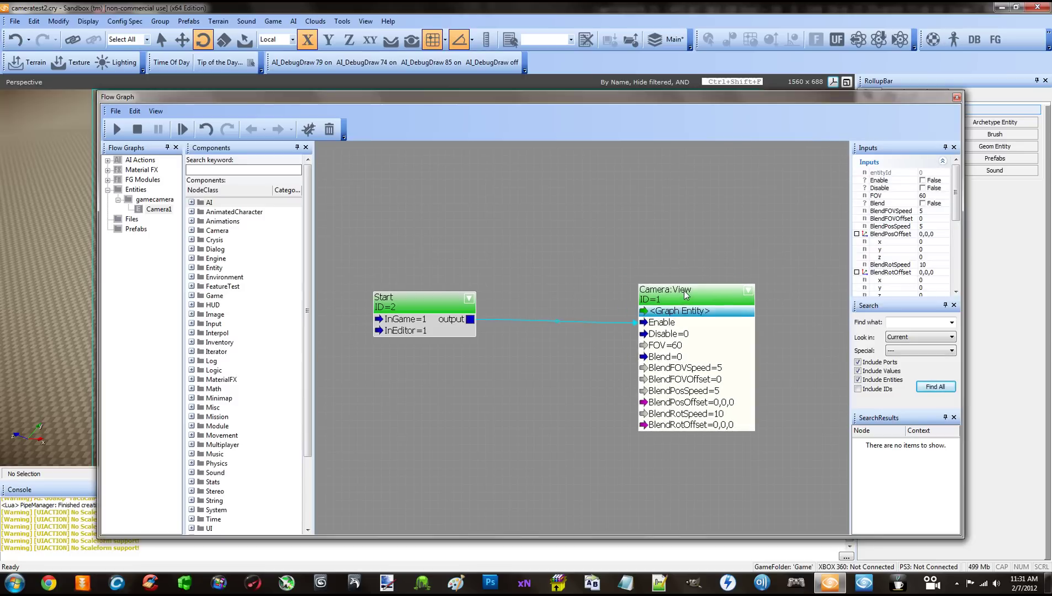
{"action": "left_click", "coordinate": [556, 251]}
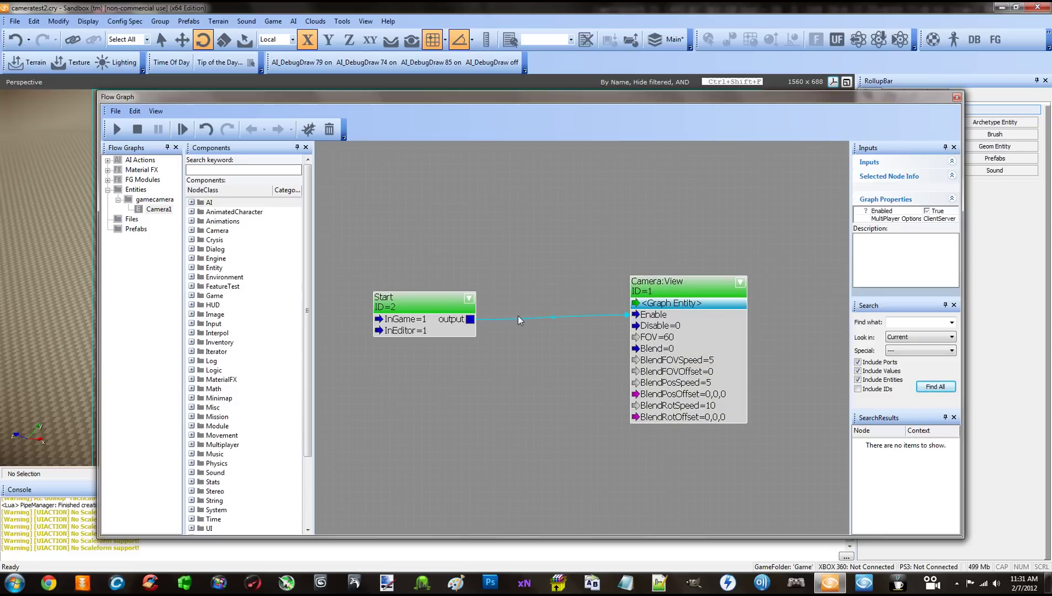
{"action": "right_click_drag", "start_coordinate": [536, 286], "coordinate": [541, 292]}
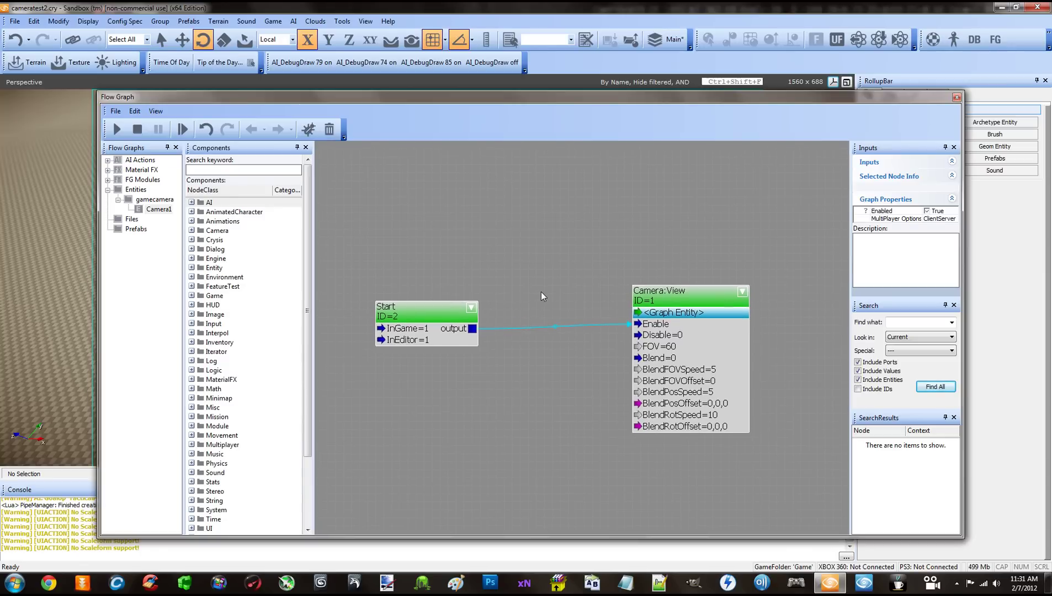
{"action": "left_click", "coordinate": [664, 302]}
{"action": "left_click_drag", "start_coordinate": [664, 303], "coordinate": [671, 302]}
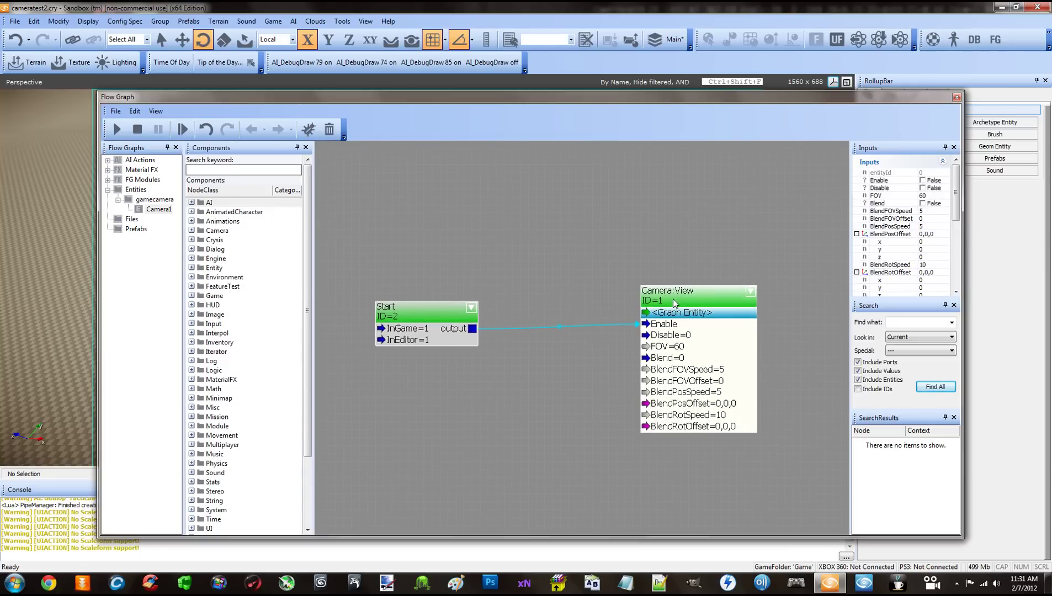
{"action": "left_click", "coordinate": [574, 356]}
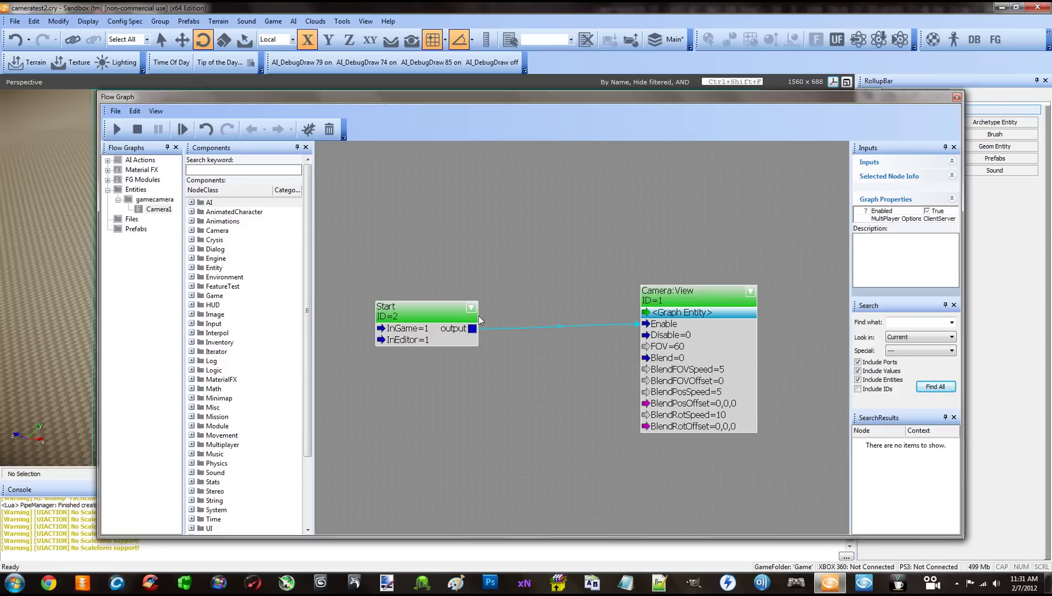
Move the Start node slightly closer to the Camera:View node and close the flow graph editor
{"action": "left_click_drag", "start_coordinate": [425, 315], "coordinate": [433, 307]}
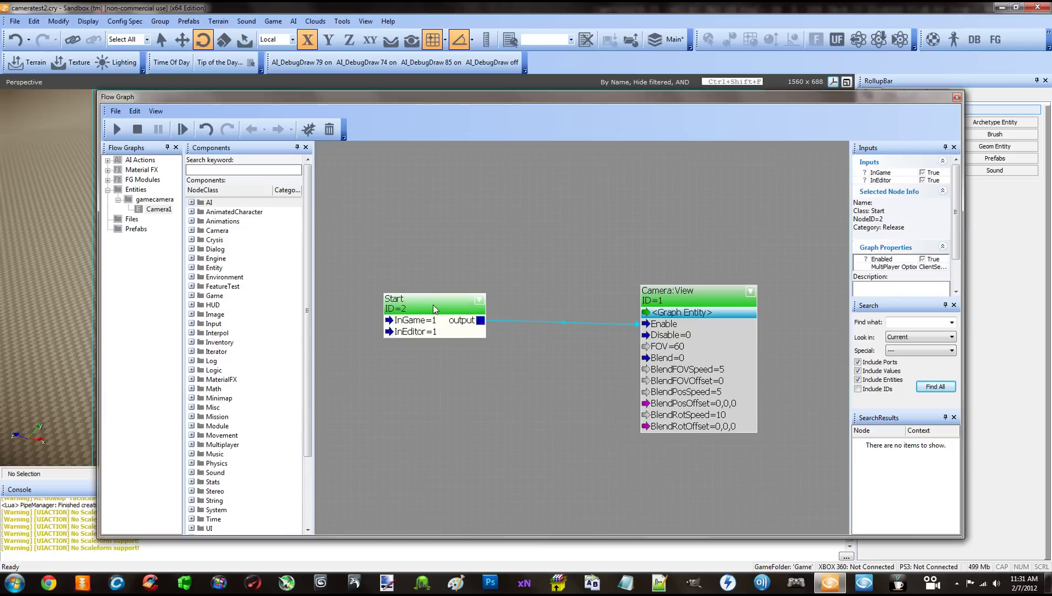
{"action": "left_click", "coordinate": [542, 393]}
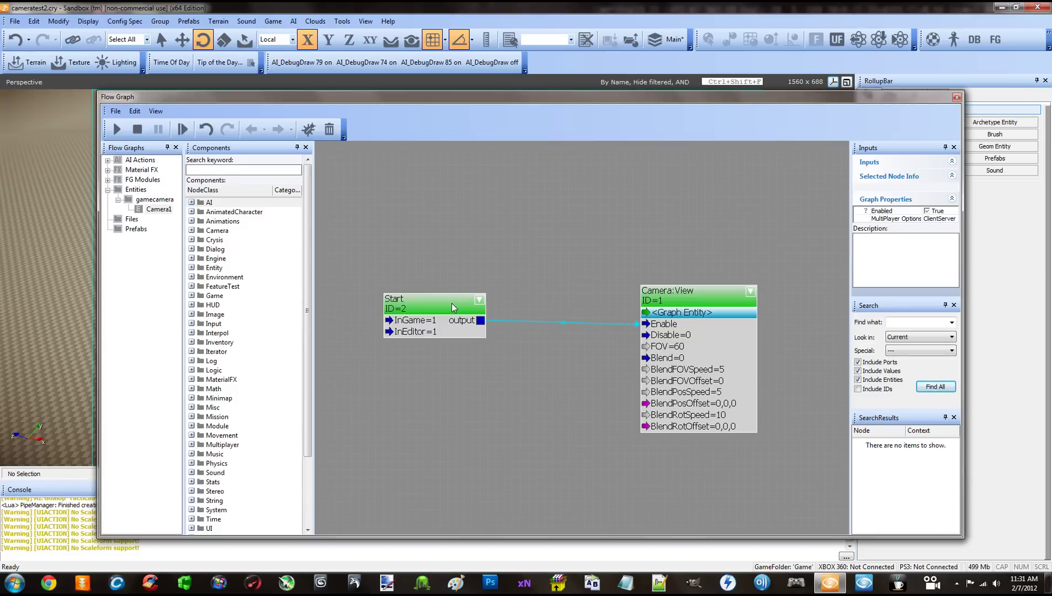
{"action": "left_click_drag", "start_coordinate": [454, 307], "coordinate": [453, 315]}
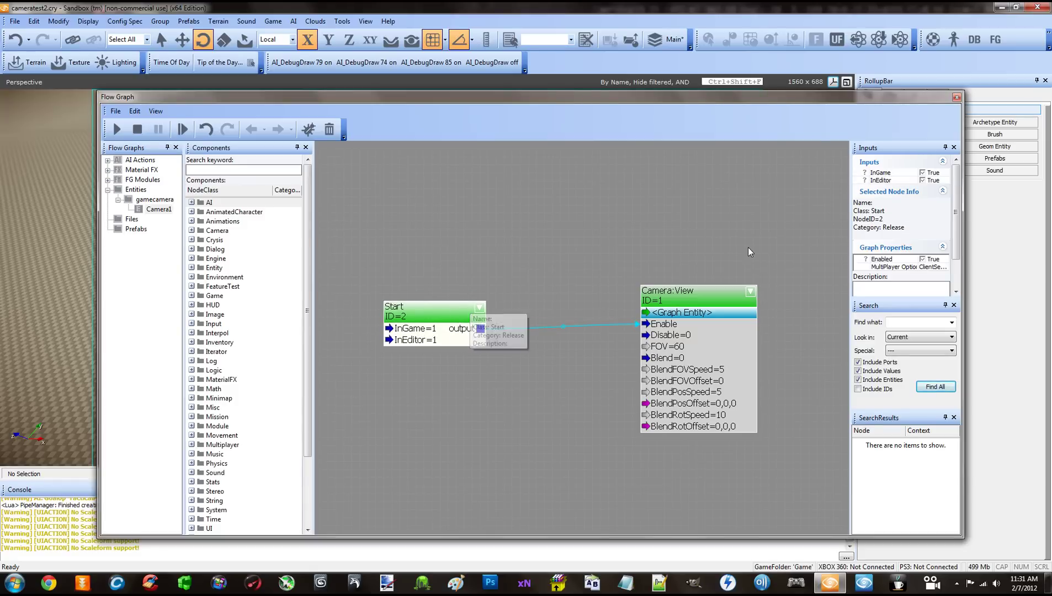
{"action": "left_click", "coordinate": [956, 98]}
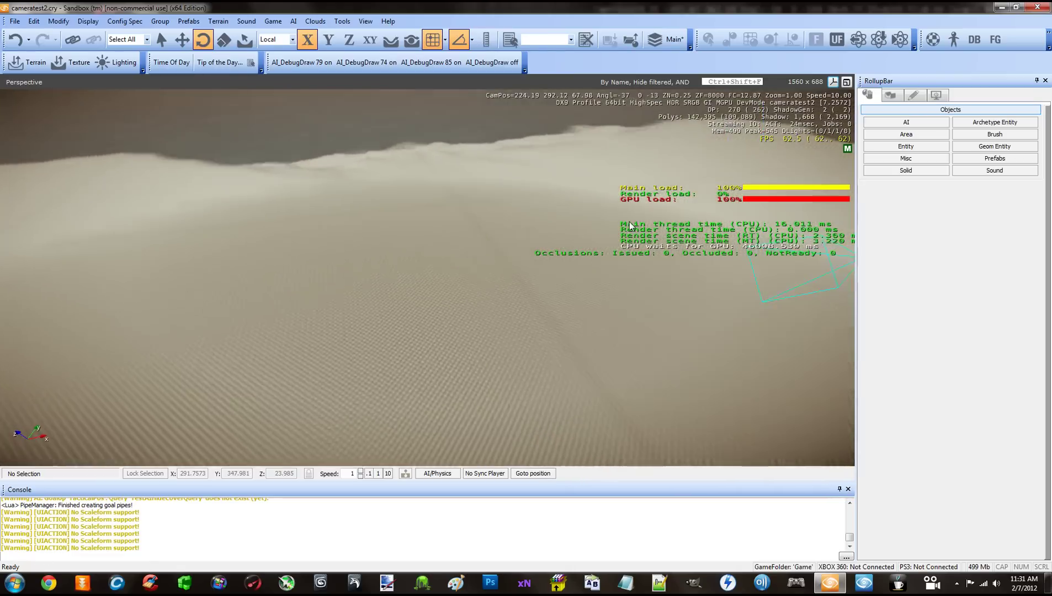
{"action": "right_click_drag", "start_coordinate": [630, 226], "coordinate": [630, 227]}
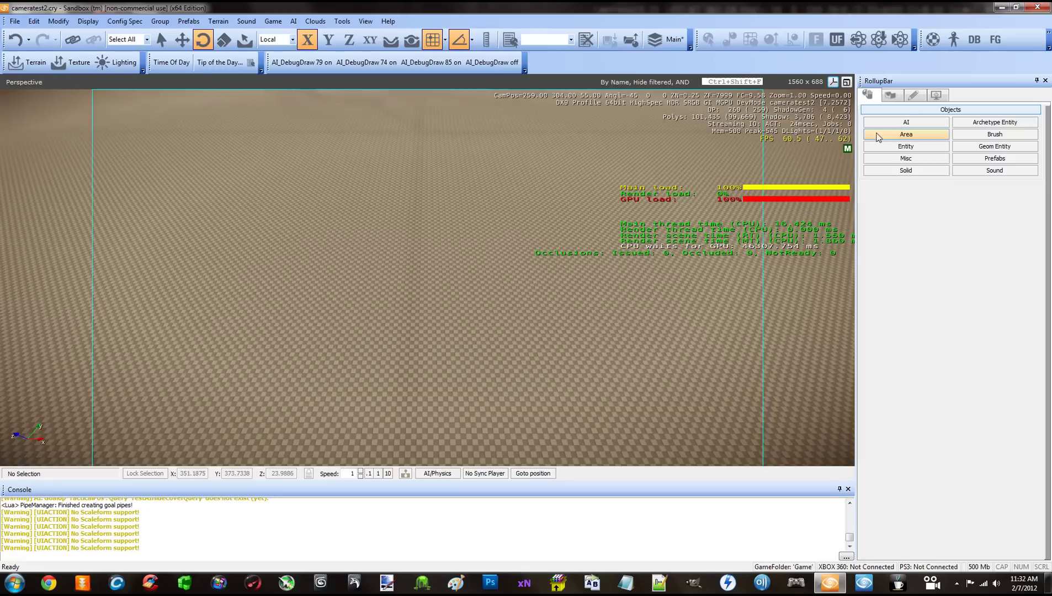
Reopen the flow graph editor, reposition its window, and display Camera1's graph from the gamecamera entity group
{"action": "left_click", "coordinate": [990, 45]}
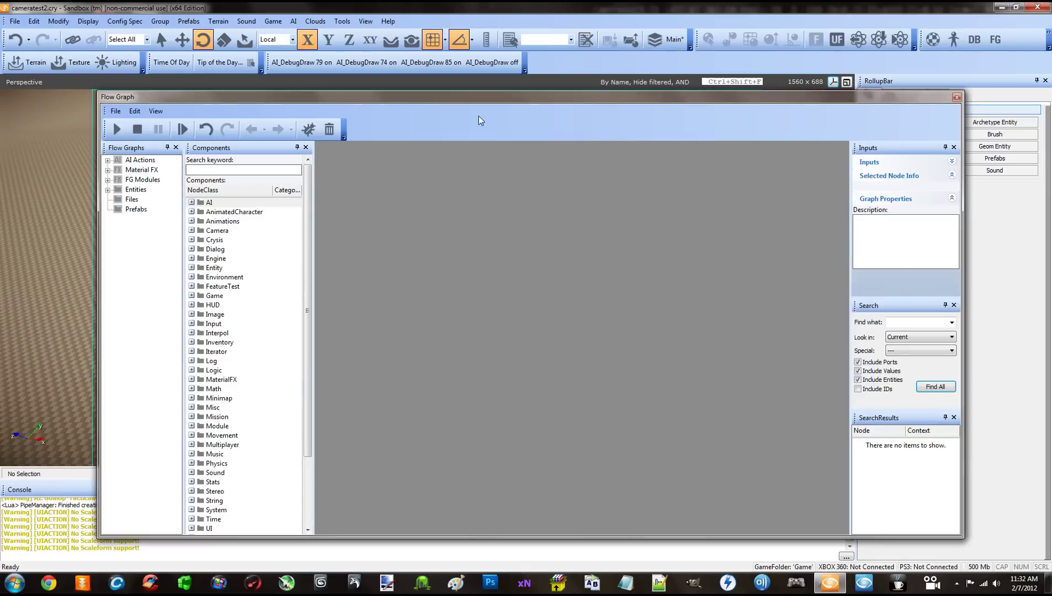
{"action": "mouse_move", "coordinate": [454, 105]}
{"action": "left_mouse_down"}
{"action": "mouse_move", "coordinate": [452, 120]}
{"action": "mouse_move", "coordinate": [448, 102]}
{"action": "mouse_move", "coordinate": [434, 104]}
{"action": "left_mouse_up"}
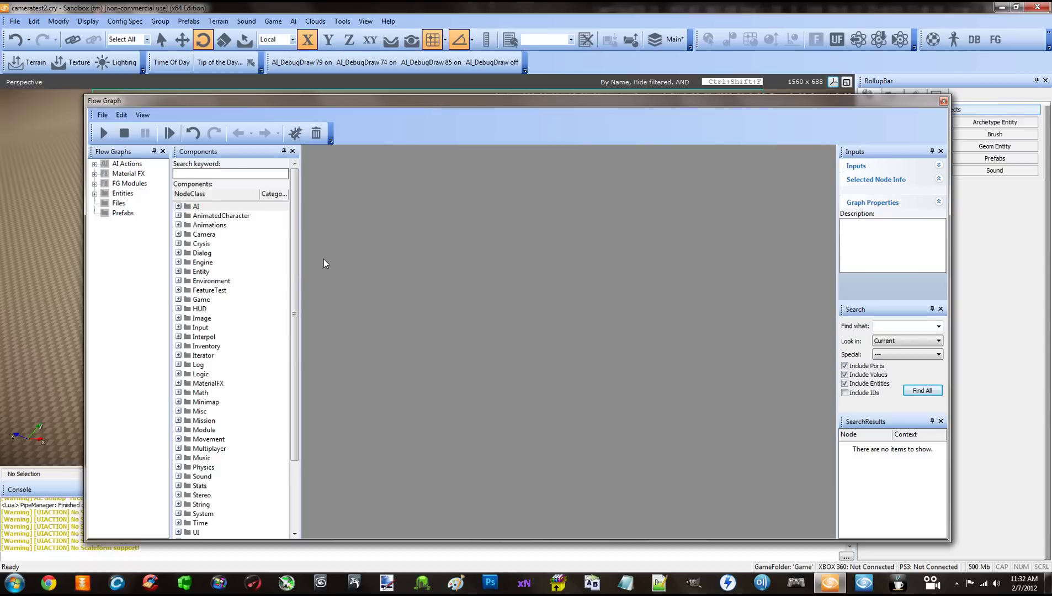
{"action": "left_click", "coordinate": [95, 194]}
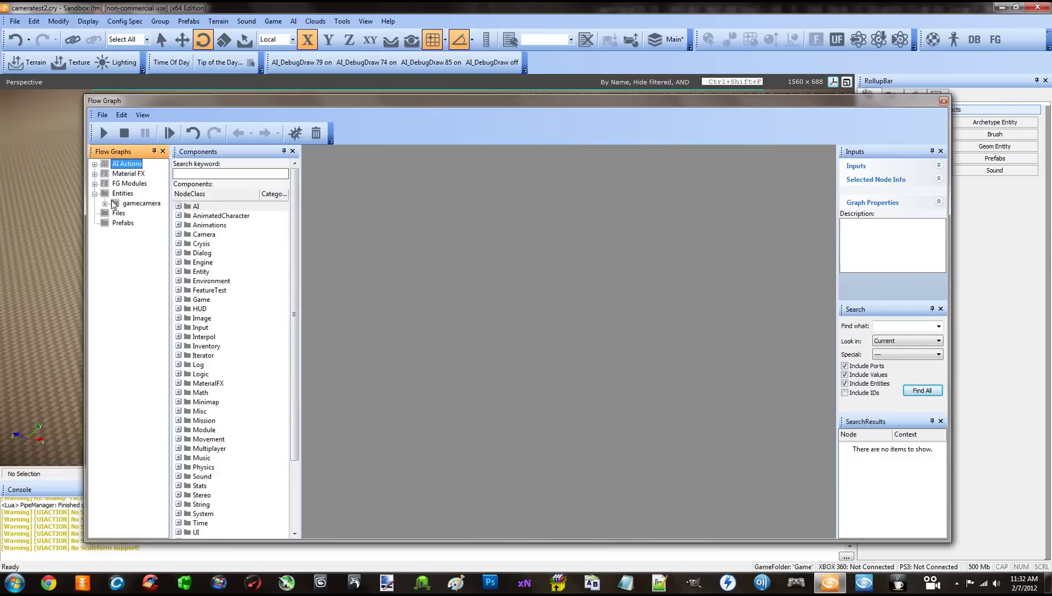
{"action": "left_click", "coordinate": [105, 204]}
{"action": "left_click", "coordinate": [145, 213]}
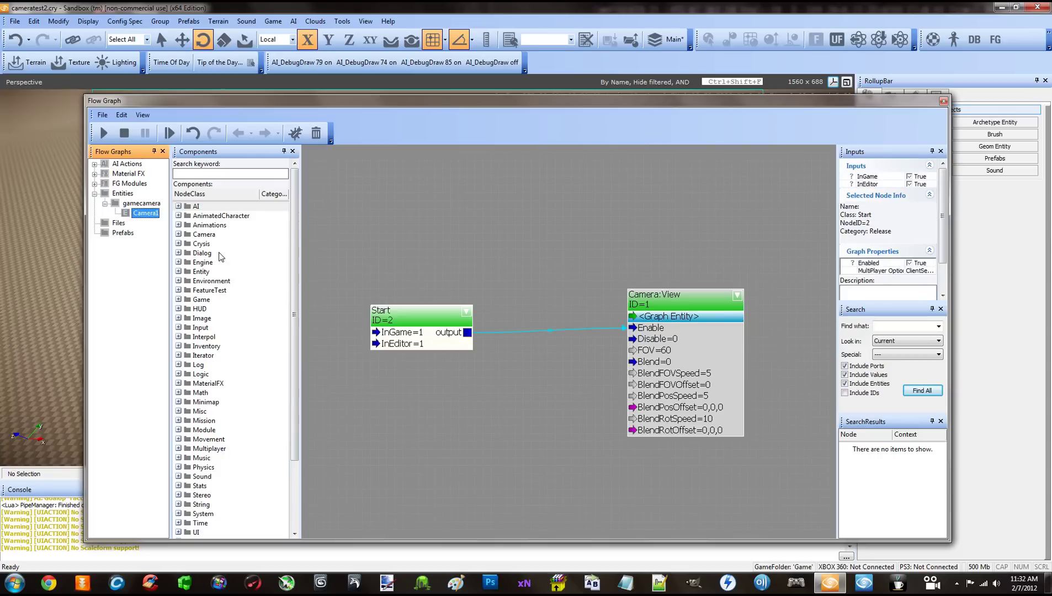
{"action": "scroll", "coordinate": [445, 358], "scroll_direction": "down", "scroll_amount": 3}
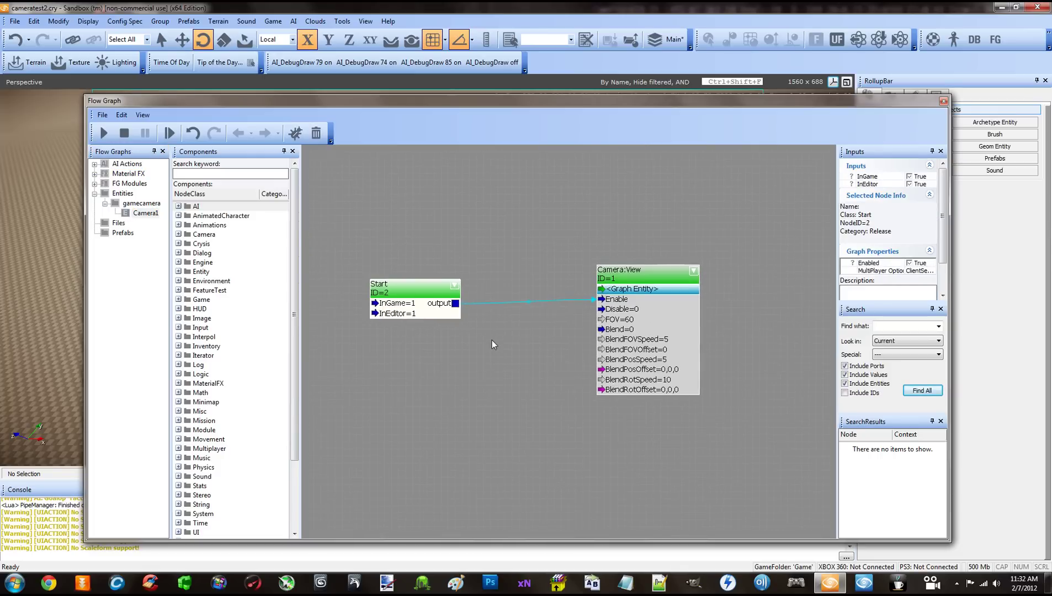
Add an Input:Key node to Camera1's flow graph in the empty area below the Start node
{"action": "left_click", "coordinate": [508, 330]}
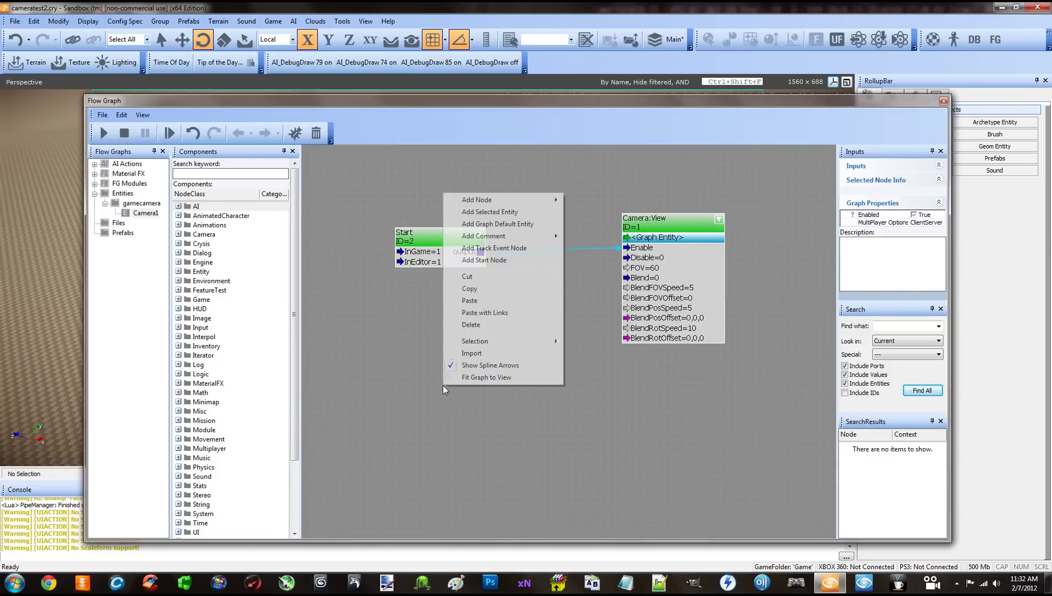
{"action": "right_click", "coordinate": [443, 385]}
{"action": "left_click", "coordinate": [458, 395]}
{"action": "right_click", "coordinate": [454, 373]}
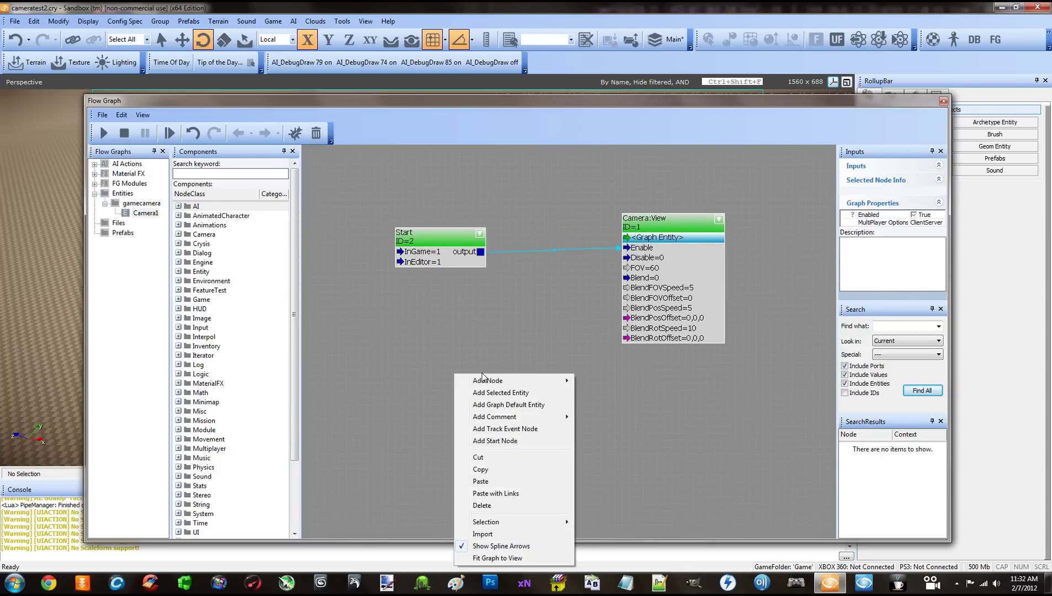
{"action": "mouse_move", "coordinate": [483, 381]}
{"action": "mouse_move", "coordinate": [623, 254]}
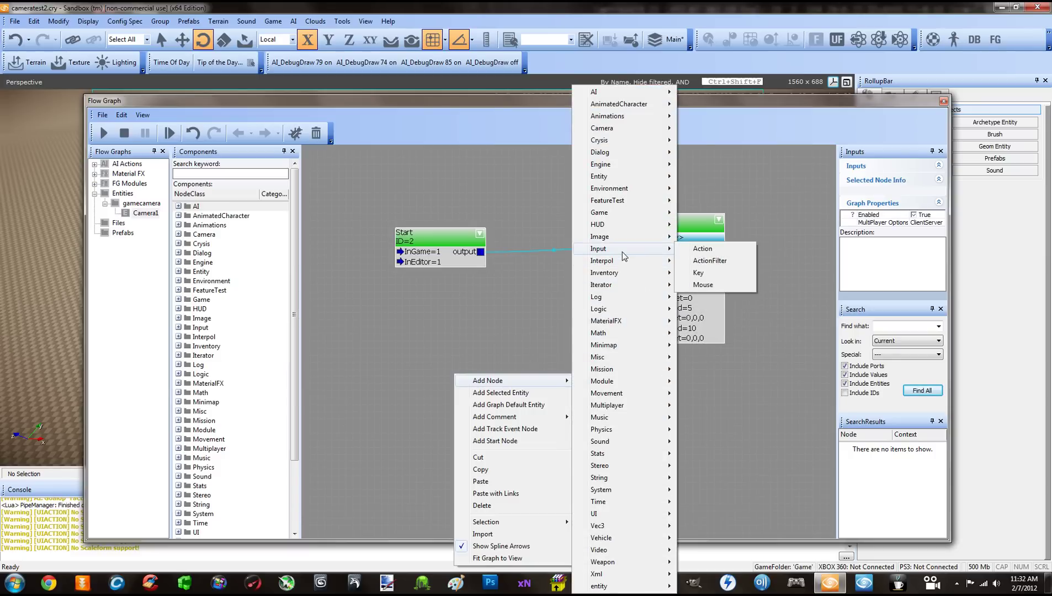
{"action": "left_click", "coordinate": [698, 272]}
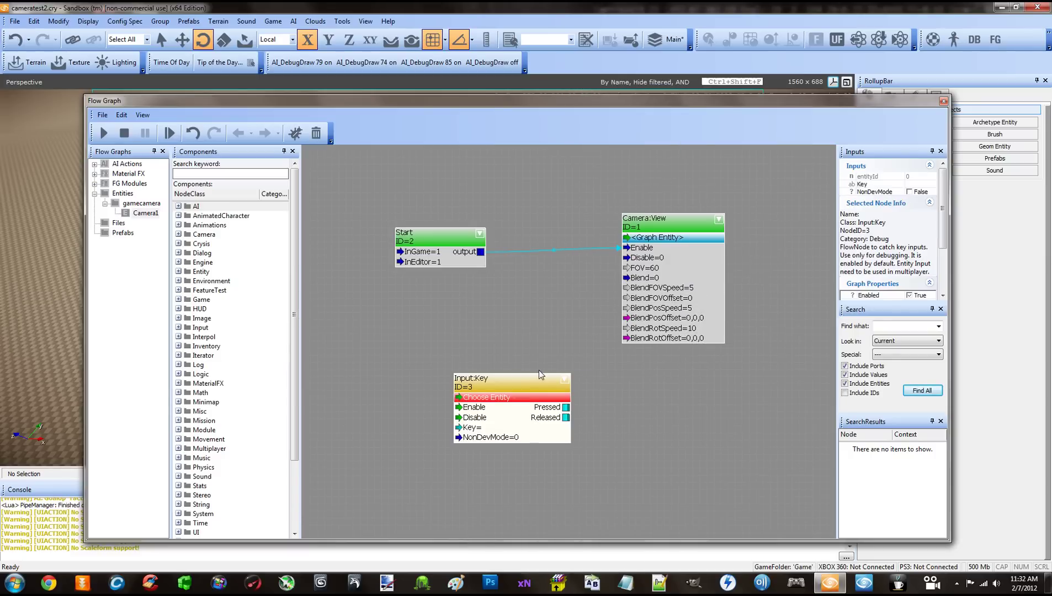
Position the Input:Key node directly beneath the Start node, aligned with its edge
{"action": "left_click_drag", "start_coordinate": [523, 381], "coordinate": [466, 299]}
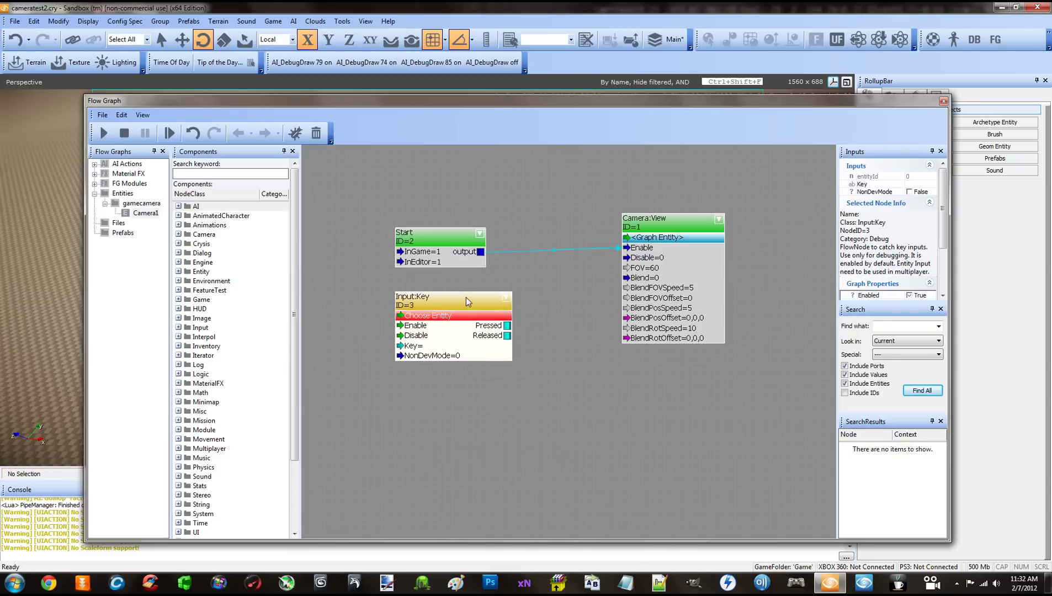
{"action": "left_click", "coordinate": [454, 345]}
{"action": "left_click", "coordinate": [449, 304]}
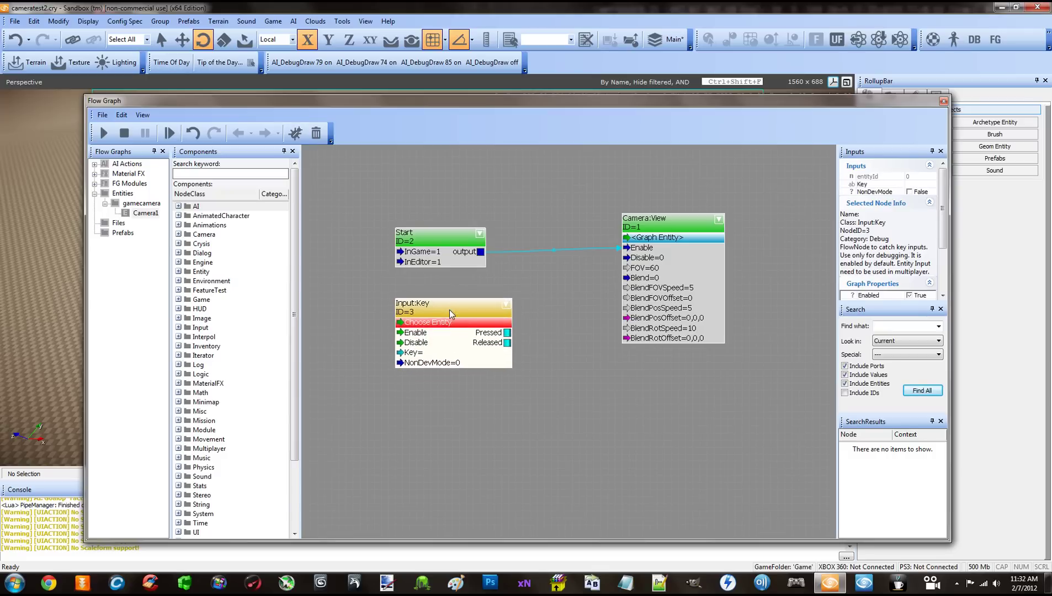
{"action": "scroll", "coordinate": [441, 371], "scroll_direction": "up", "scroll_amount": 1}
{"action": "scroll", "coordinate": [441, 371], "scroll_direction": "up", "scroll_amount": 1}
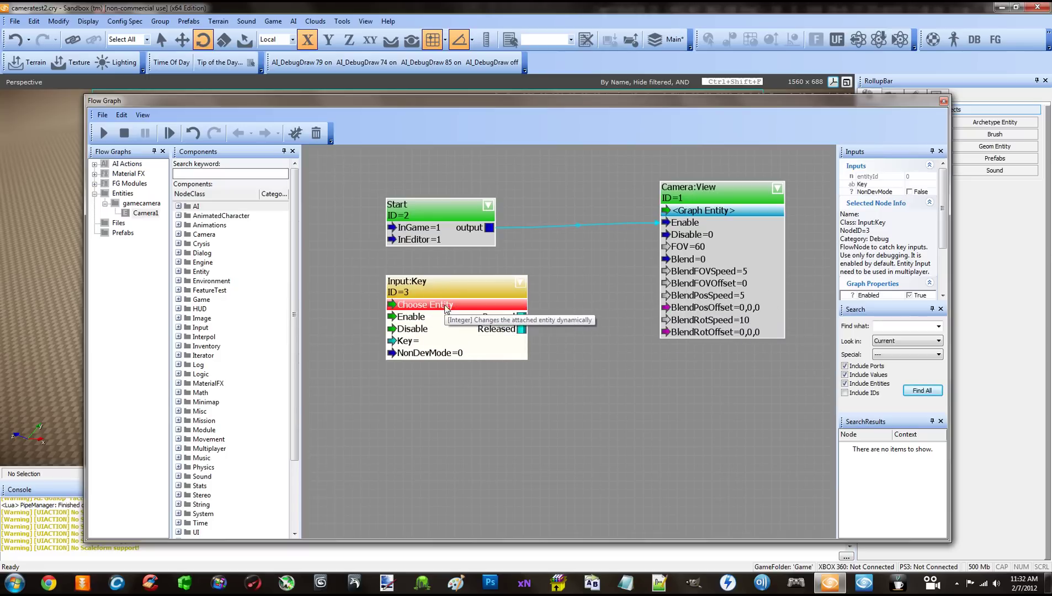
{"action": "left_click_drag", "start_coordinate": [400, 309], "coordinate": [397, 319]}
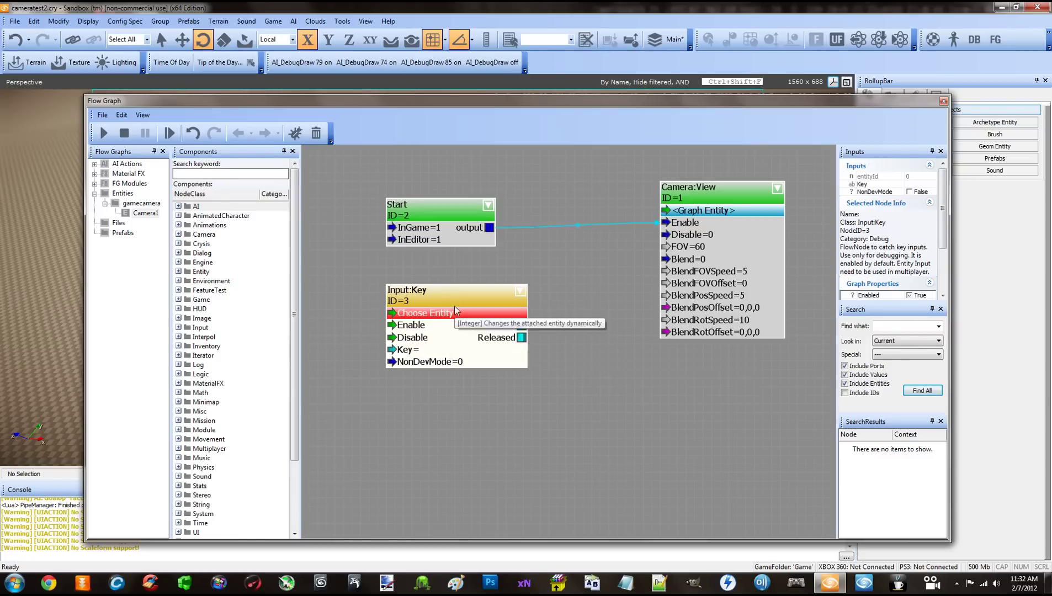
Set the Input:Key node's Key value to a
{"action": "double_click", "coordinate": [418, 349]}
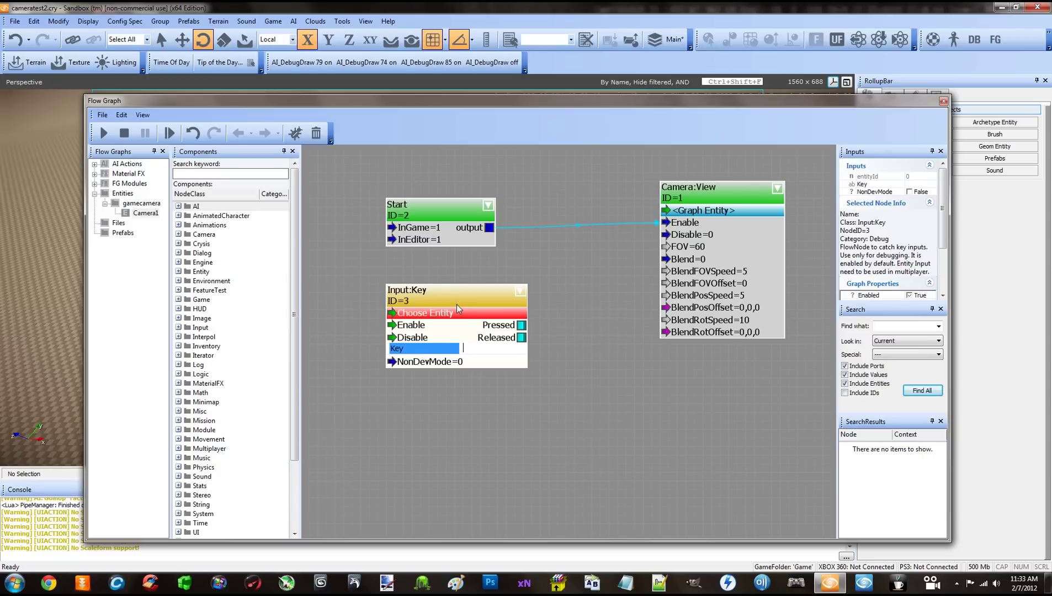
{"action": "left_click", "coordinate": [458, 307]}
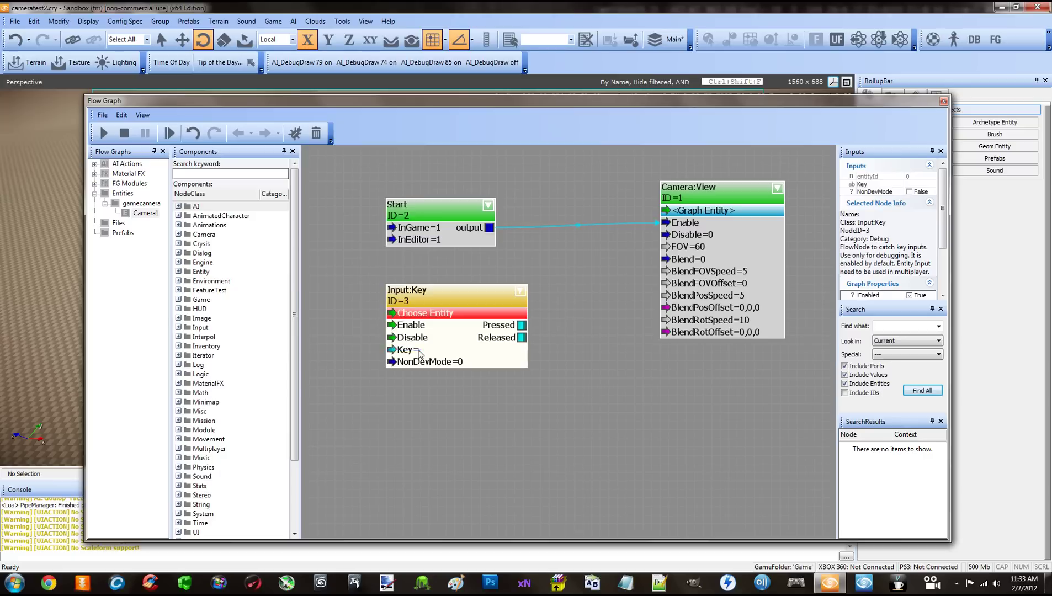
{"action": "double_click", "coordinate": [419, 351]}
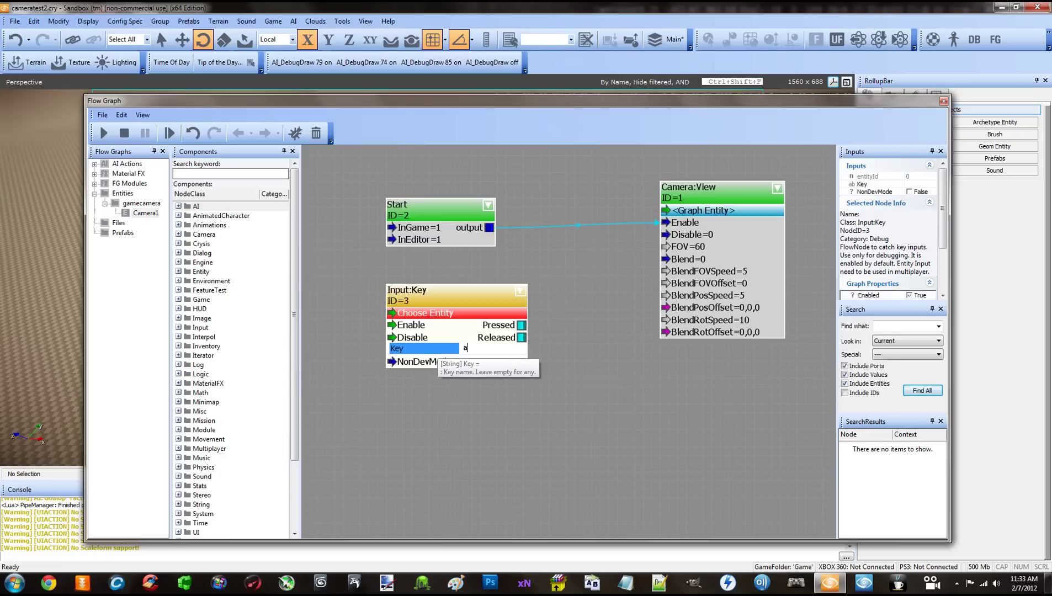
{"action": "key", "text": "Return"}
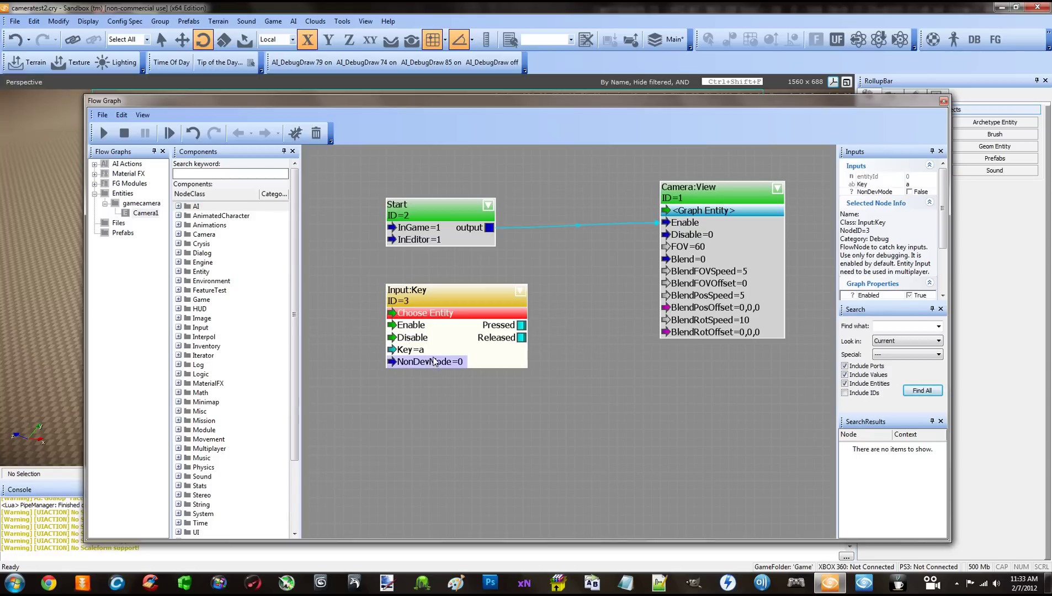
Move the Input:Key node farther below the Start node and link Start's output to the Input:Key node's Enable port
{"action": "left_click_drag", "start_coordinate": [457, 295], "coordinate": [431, 346]}
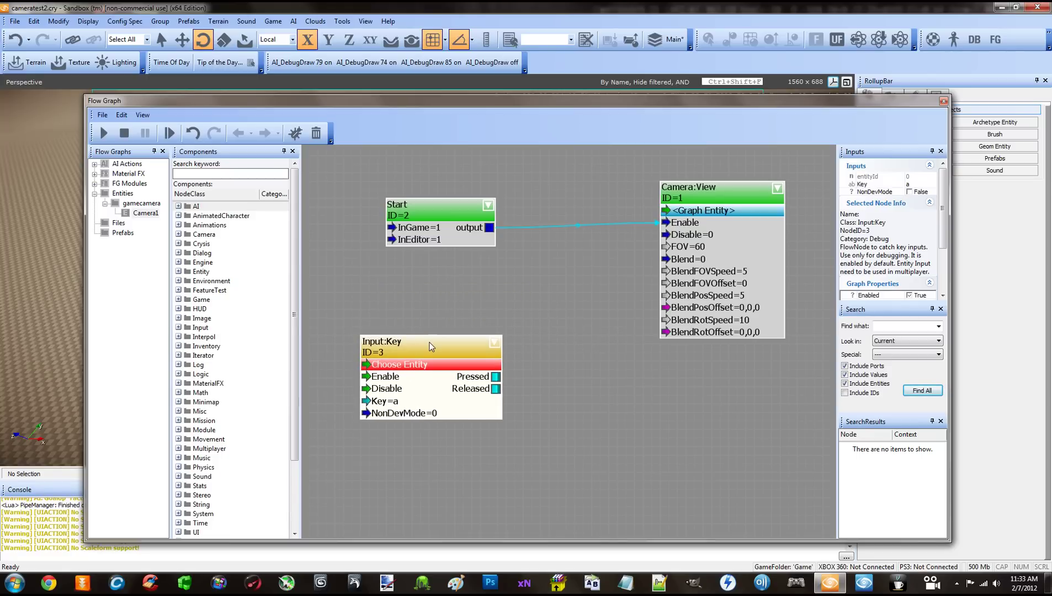
{"action": "right_click_drag", "start_coordinate": [421, 313], "coordinate": [493, 318]}
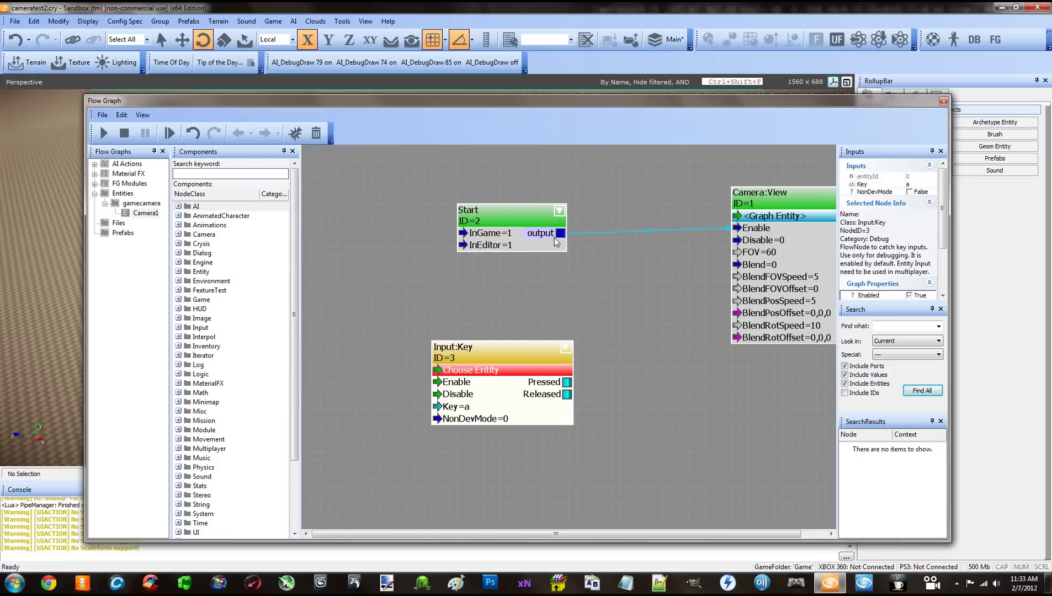
{"action": "left_click_drag", "start_coordinate": [560, 233], "coordinate": [468, 418]}
{"action": "right_click_drag", "start_coordinate": [654, 380], "coordinate": [546, 435]}
Move the Camera:View node slightly higher so it sits above the level of the Start node
{"action": "left_click", "coordinate": [659, 269]}
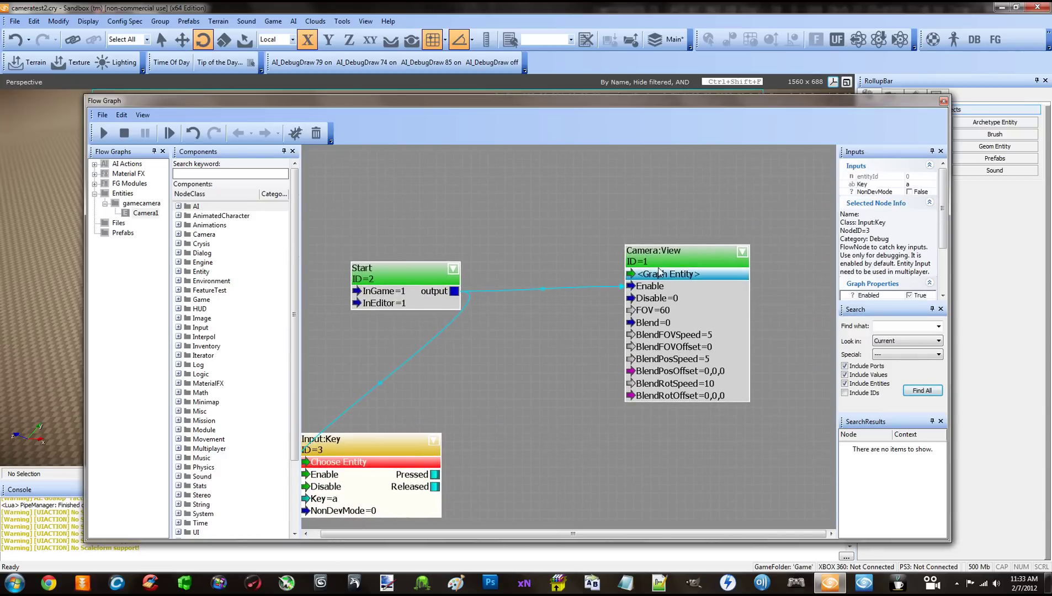
{"action": "left_click_drag", "start_coordinate": [659, 269], "coordinate": [642, 226]}
{"action": "right_click_drag", "start_coordinate": [542, 430], "coordinate": [575, 270]}
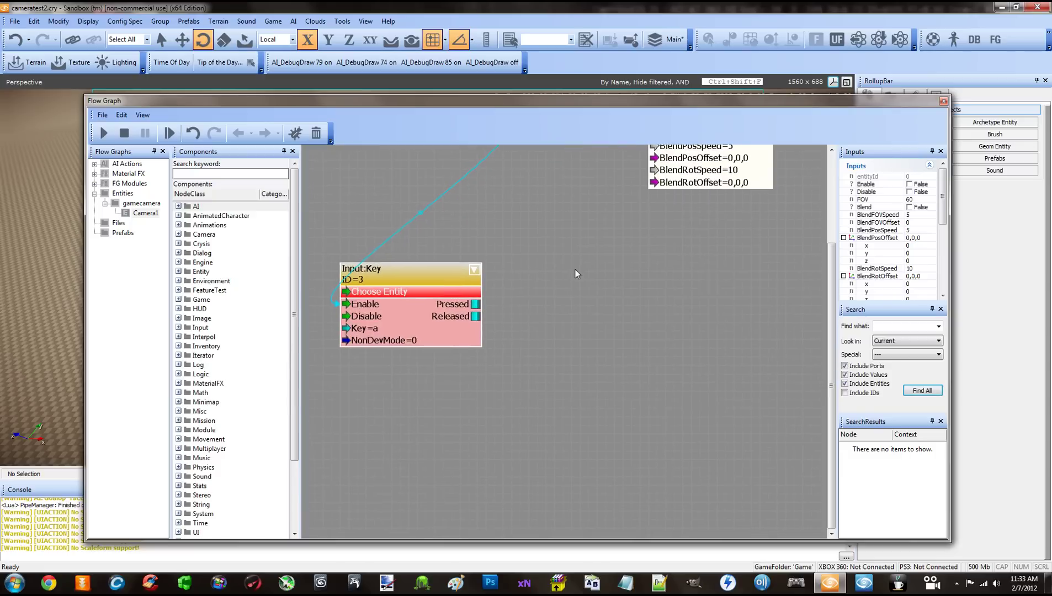
{"action": "left_click", "coordinate": [557, 312]}
{"action": "right_click", "coordinate": [557, 312]}
{"action": "left_click", "coordinate": [401, 276]}
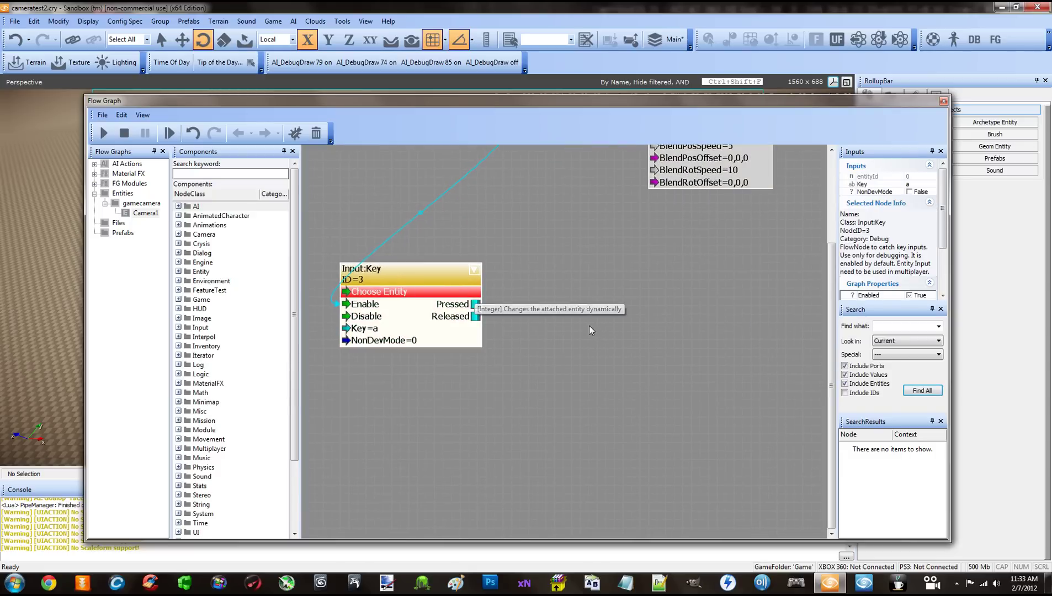
{"action": "right_click_drag", "start_coordinate": [589, 325], "coordinate": [549, 356]}
{"action": "scroll", "coordinate": [568, 351], "scroll_direction": "down", "scroll_amount": 2}
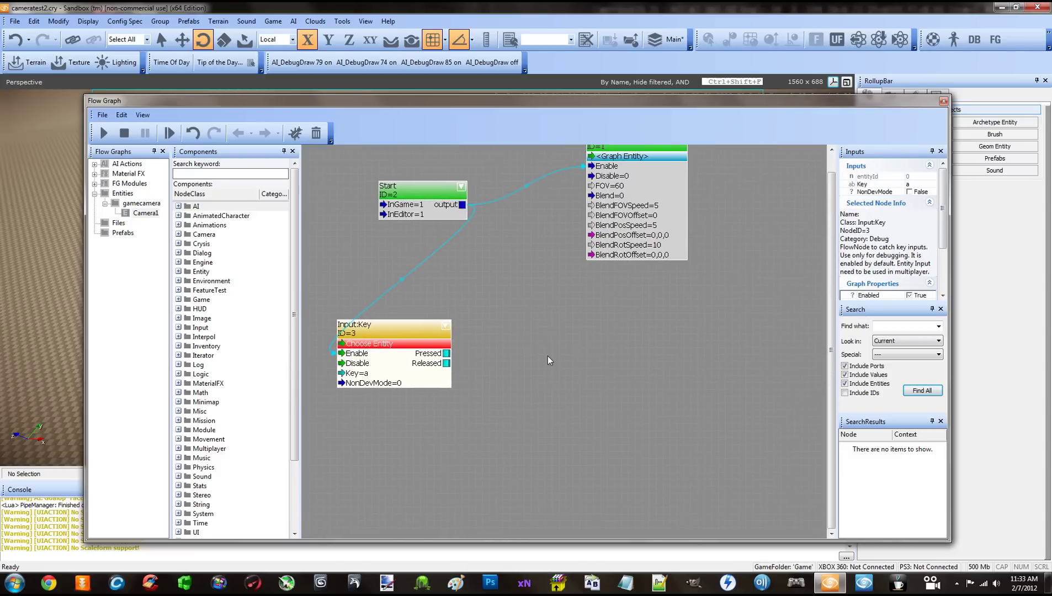
{"action": "right_click", "coordinate": [557, 359]}
{"action": "mouse_move", "coordinate": [598, 367]}
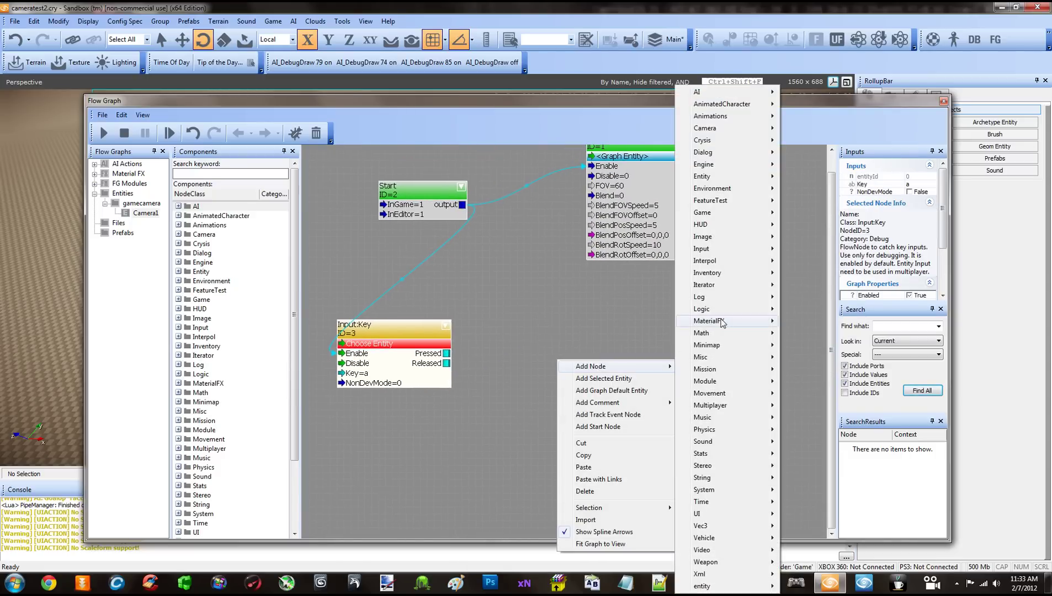
{"action": "left_click", "coordinate": [614, 317]}
{"action": "right_click_drag", "start_coordinate": [519, 315], "coordinate": [507, 369]}
{"action": "right_click", "coordinate": [606, 206]}
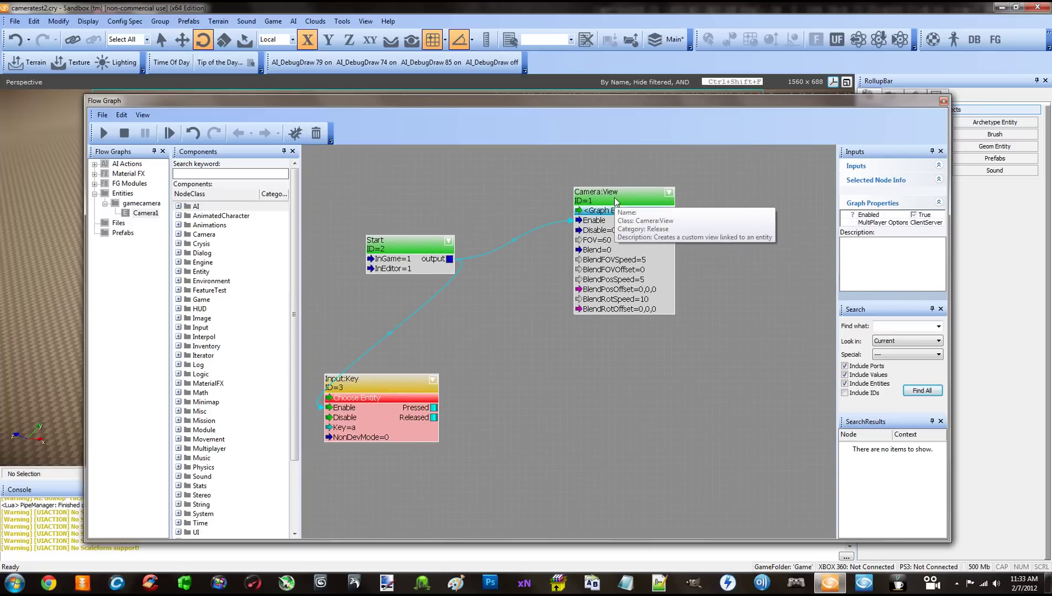
{"action": "left_click", "coordinate": [596, 135]}
Shift the Flow Graph window aside to look at the perspective viewport, and bring it back over the viewport
{"action": "left_click_drag", "start_coordinate": [554, 101], "coordinate": [622, 313]}
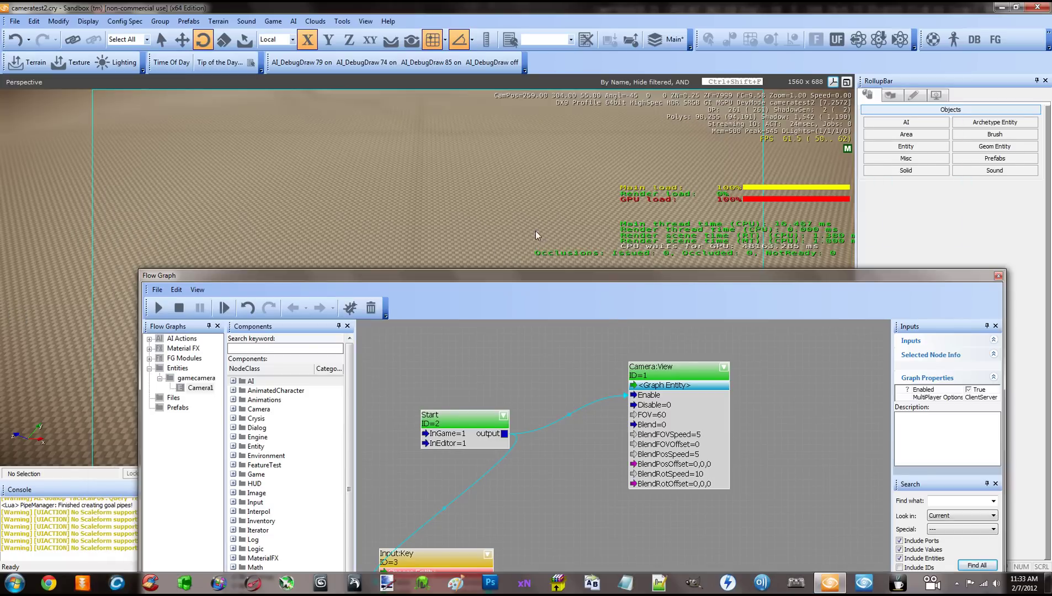
{"action": "left_click_drag", "start_coordinate": [648, 276], "coordinate": [572, 109]}
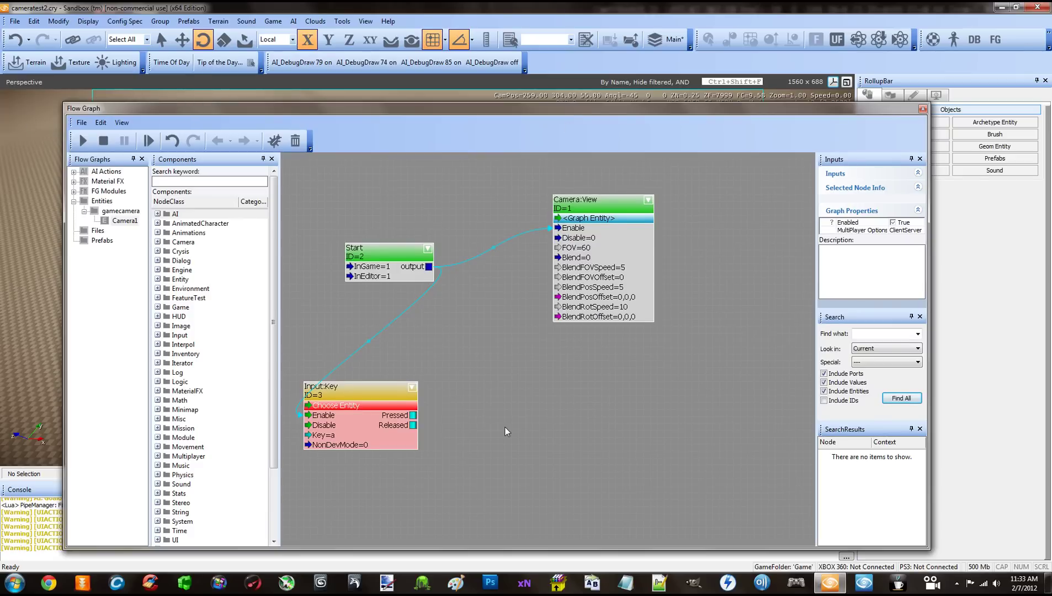
Add a Movement:MoveEntityTo node to the graph and place it below the Camera:View node
{"action": "right_click_drag", "start_coordinate": [505, 427], "coordinate": [506, 398]}
{"action": "right_click", "coordinate": [553, 404]}
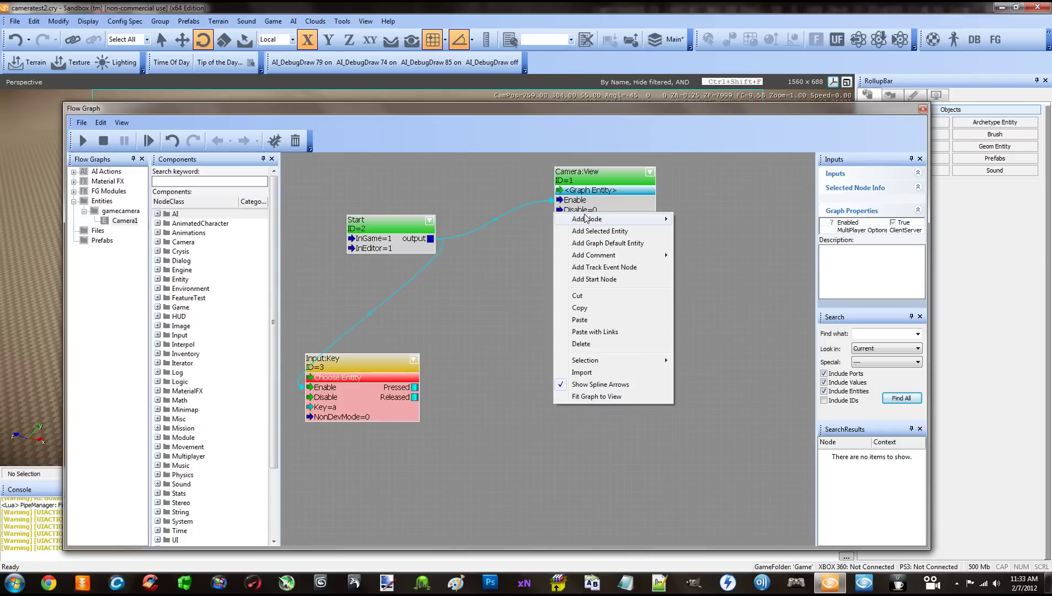
{"action": "mouse_move", "coordinate": [585, 219]}
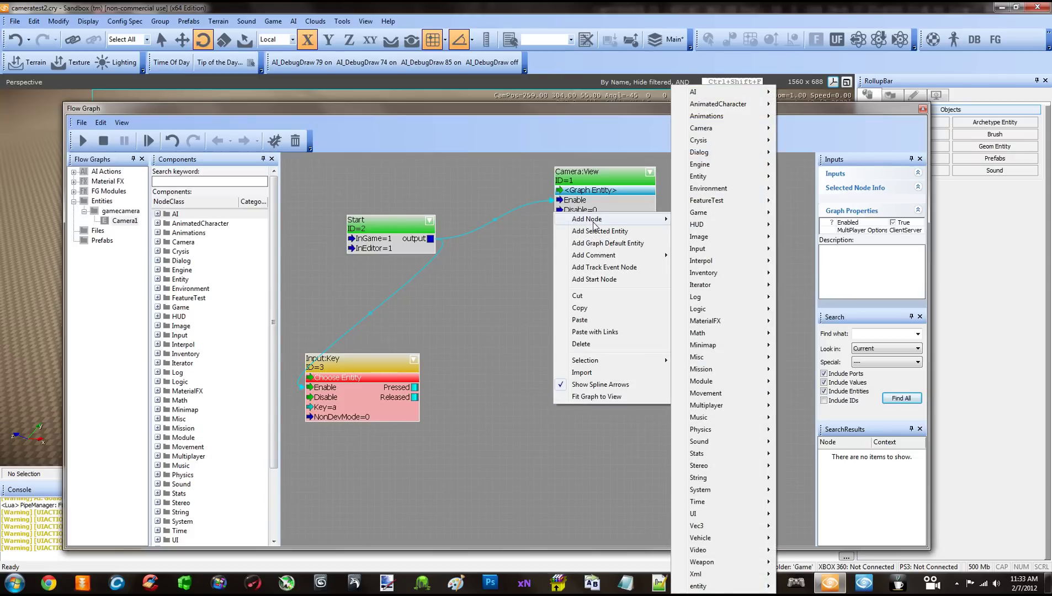
{"action": "mouse_move", "coordinate": [710, 396]}
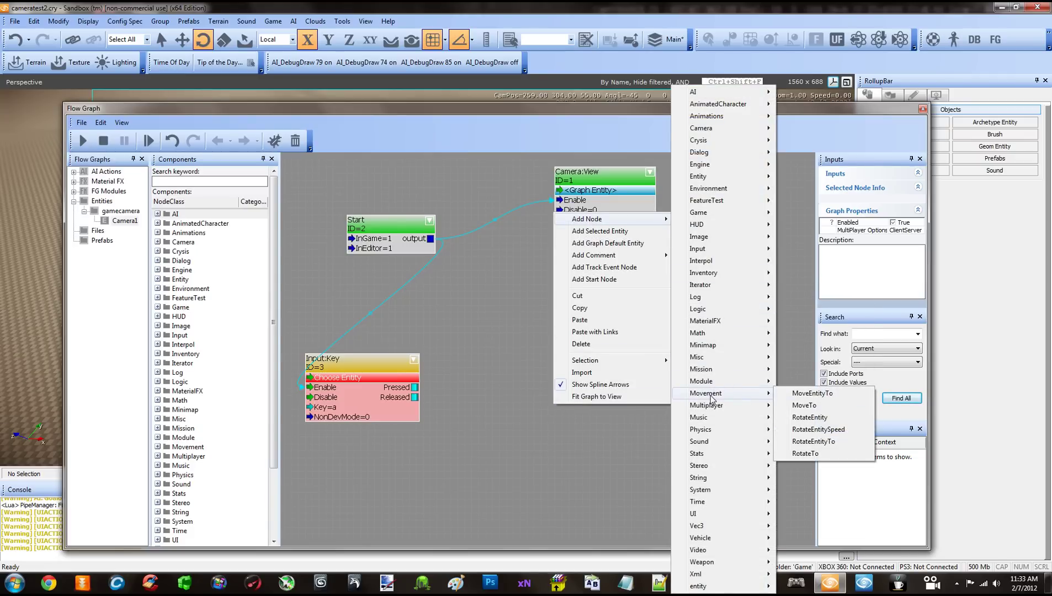
{"action": "left_click", "coordinate": [813, 393]}
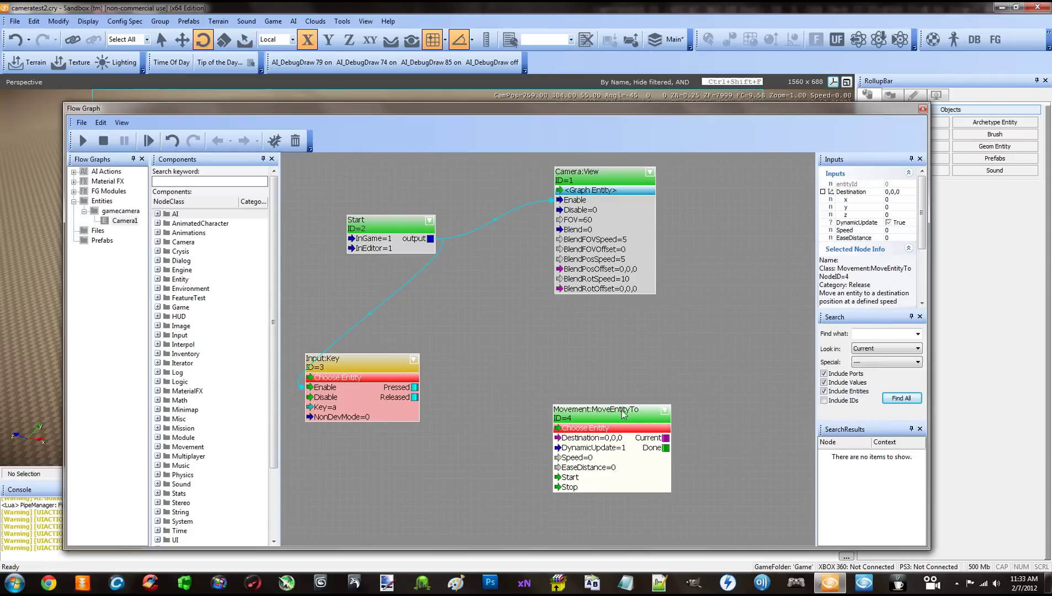
{"action": "left_click_drag", "start_coordinate": [624, 414], "coordinate": [631, 375]}
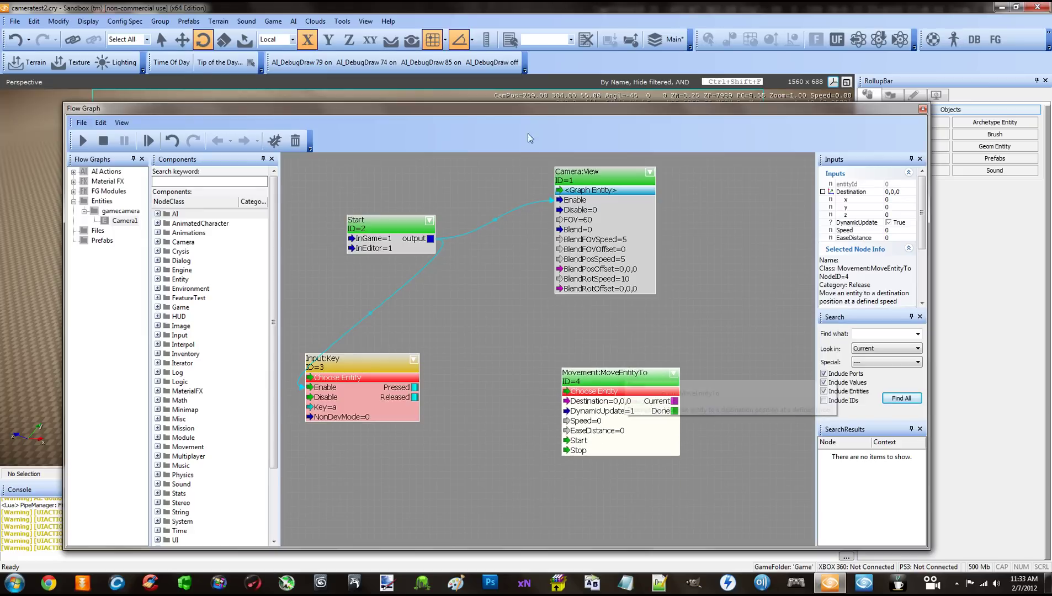
Assign the graph entity to the Movement:MoveEntityTo node and align the node beneath Camera:View
{"action": "right_click", "coordinate": [607, 378]}
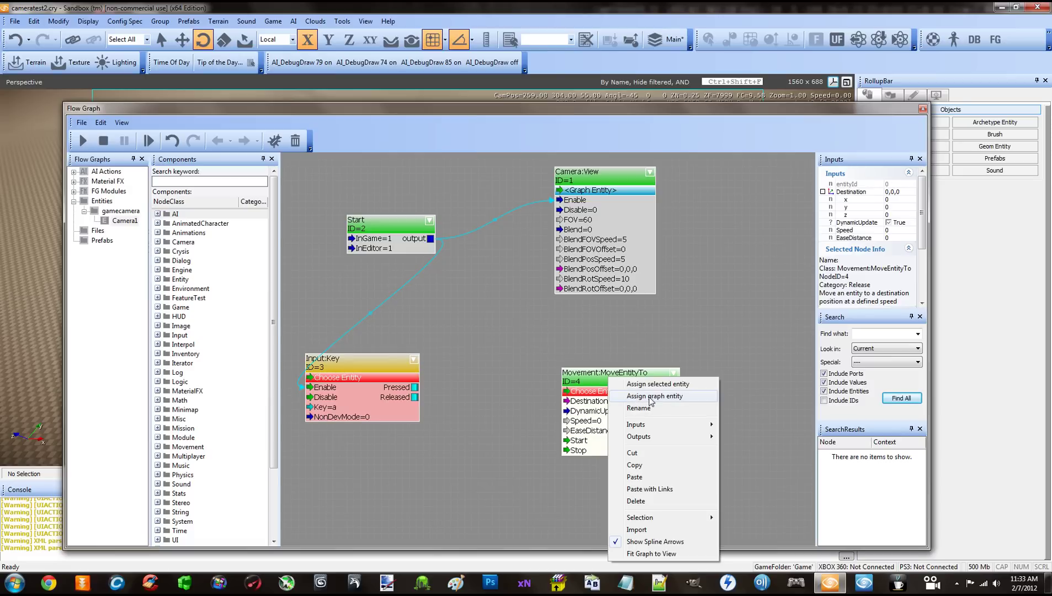
{"action": "left_click", "coordinate": [650, 397]}
{"action": "mouse_move", "coordinate": [617, 385]}
{"action": "left_mouse_down"}
{"action": "mouse_move", "coordinate": [637, 398]}
{"action": "mouse_move", "coordinate": [627, 380]}
{"action": "mouse_move", "coordinate": [602, 383]}
{"action": "left_mouse_up"}
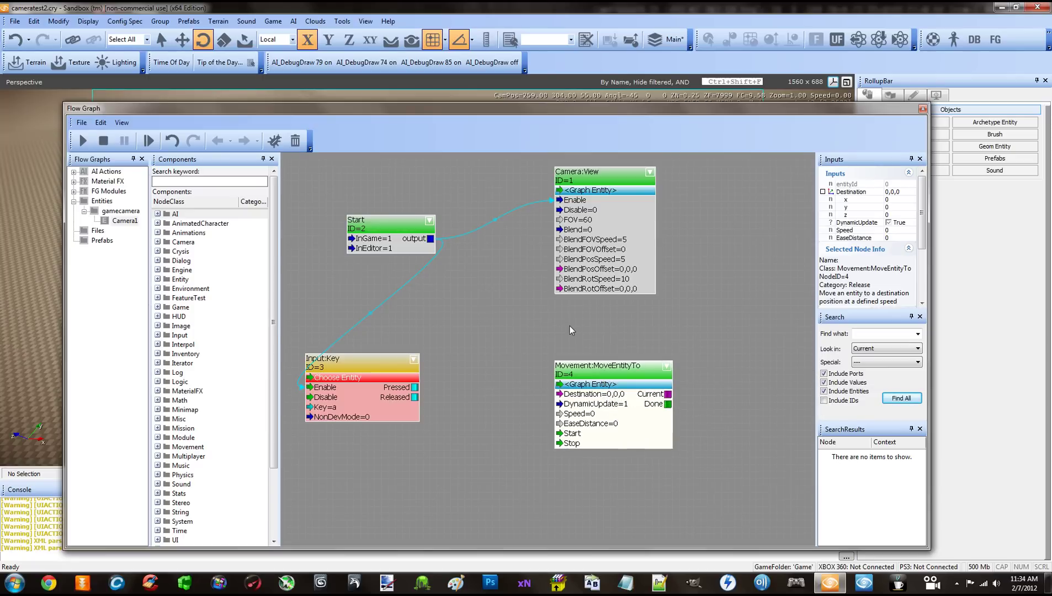
{"action": "left_click_drag", "start_coordinate": [603, 371], "coordinate": [603, 378]}
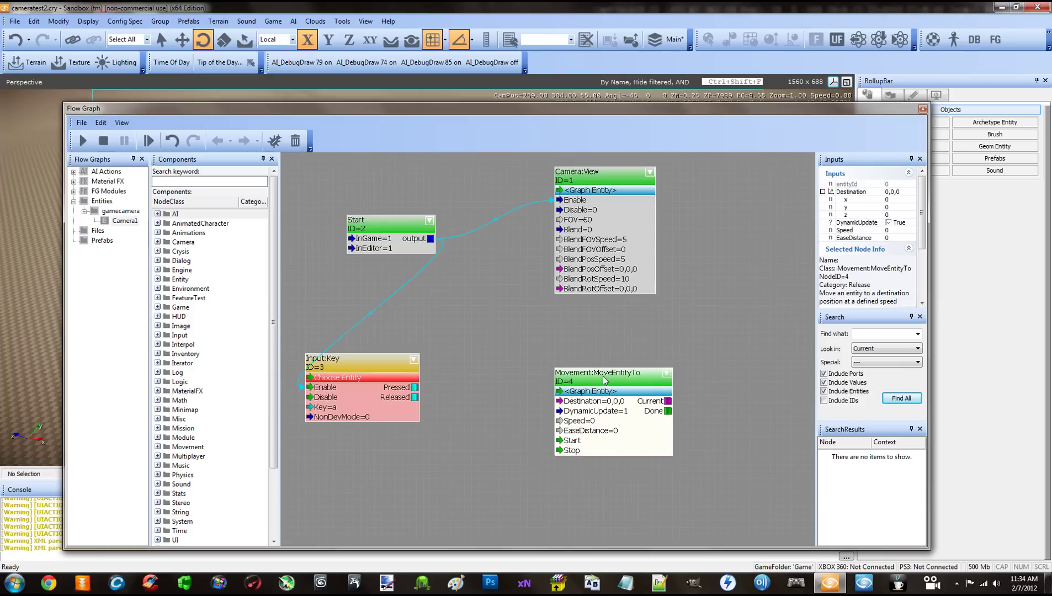
Examine the entity assignment options of the Movement:MoveEntityTo node and move the node slightly closer to Camera:View
{"action": "right_click", "coordinate": [605, 380]}
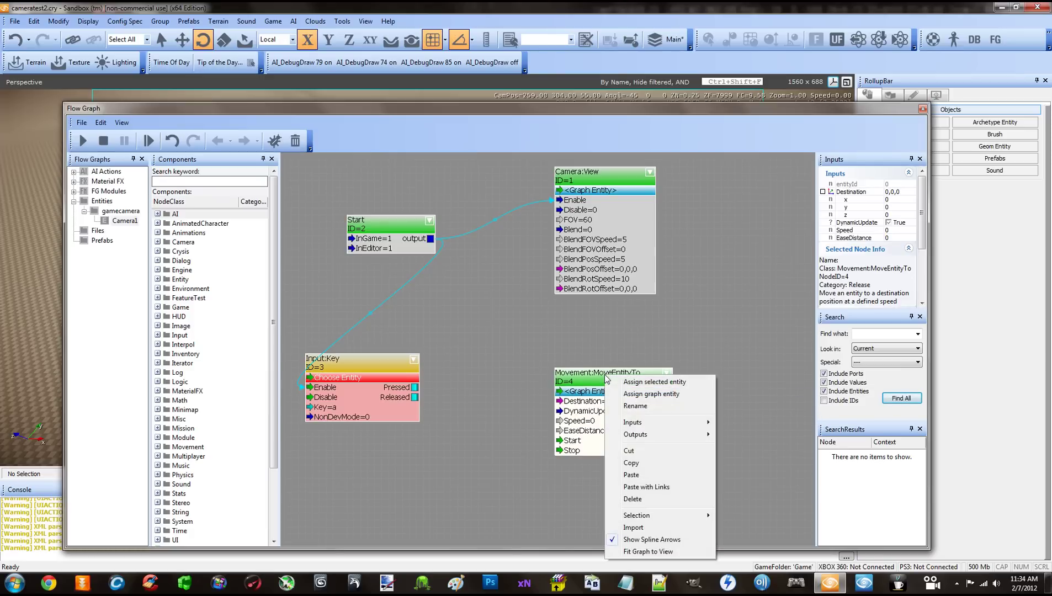
{"action": "left_click", "coordinate": [455, 289]}
{"action": "right_click", "coordinate": [600, 377]}
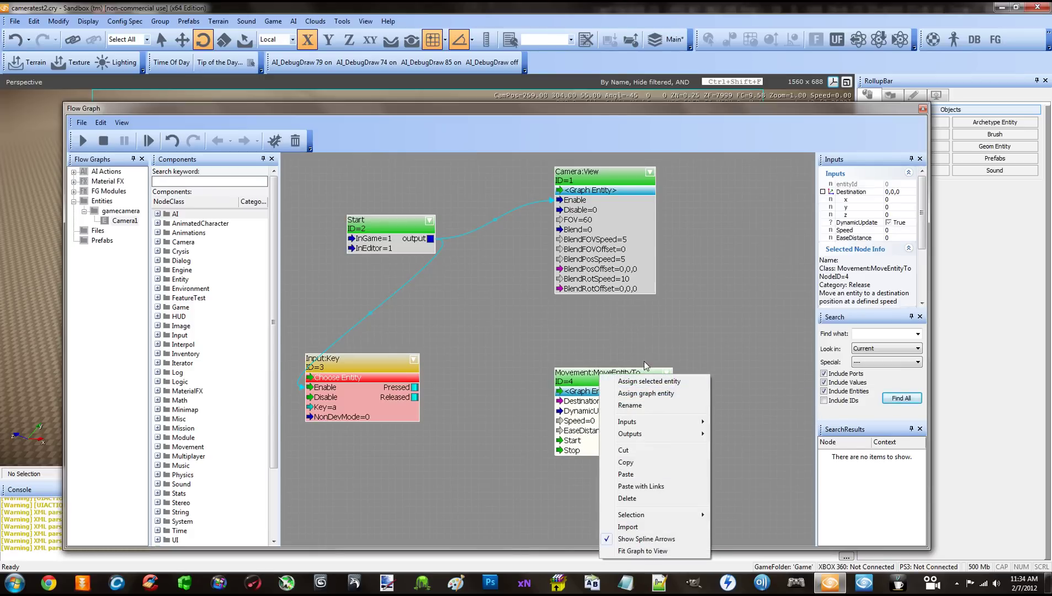
{"action": "left_click", "coordinate": [645, 366]}
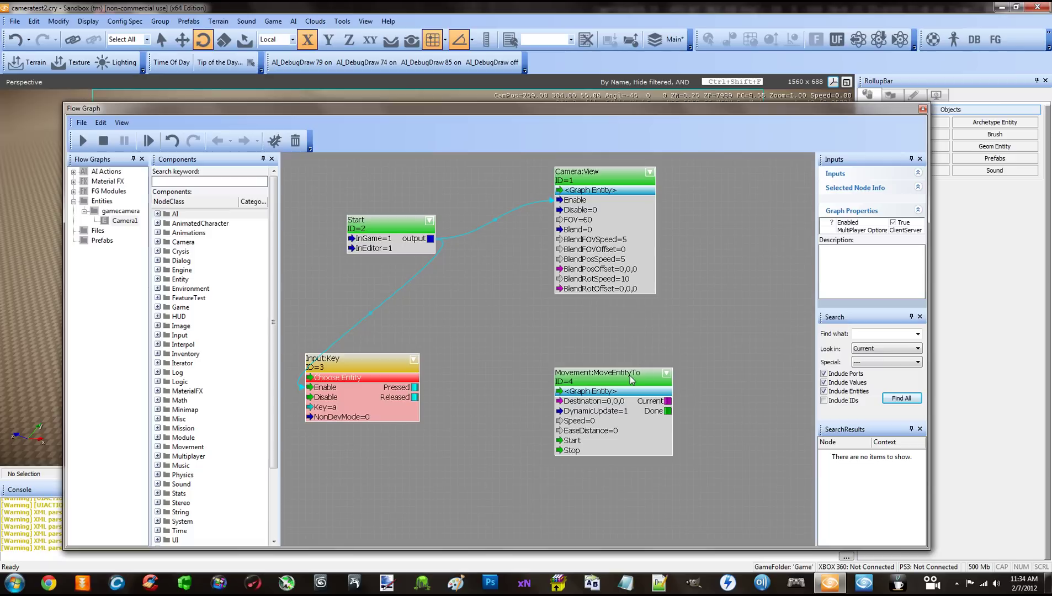
{"action": "left_click", "coordinate": [610, 375]}
{"action": "right_click", "coordinate": [610, 378]}
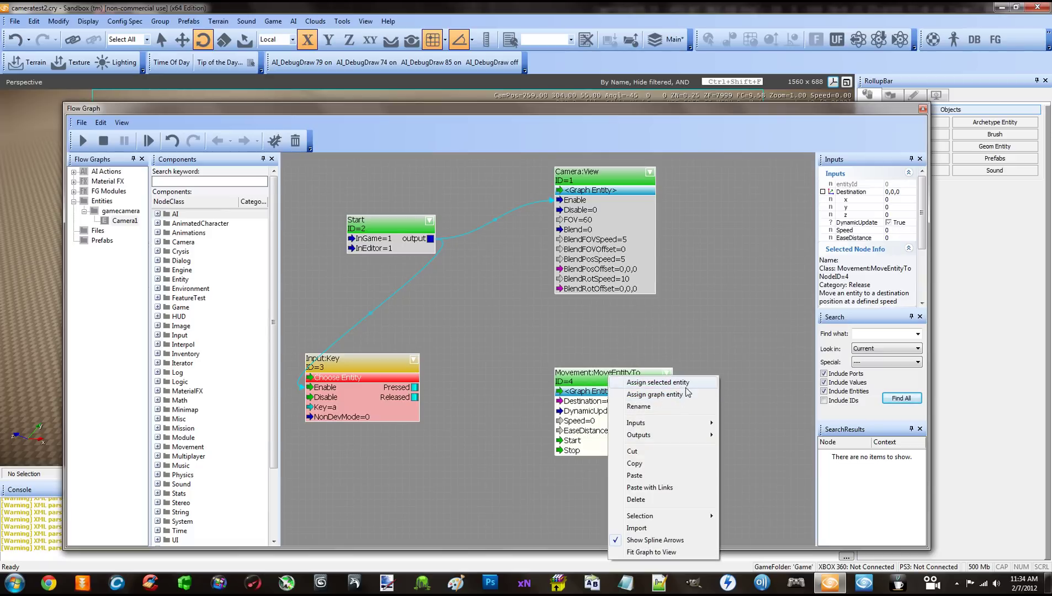
{"action": "left_click", "coordinate": [637, 337]}
{"action": "left_click_drag", "start_coordinate": [622, 387], "coordinate": [621, 366]}
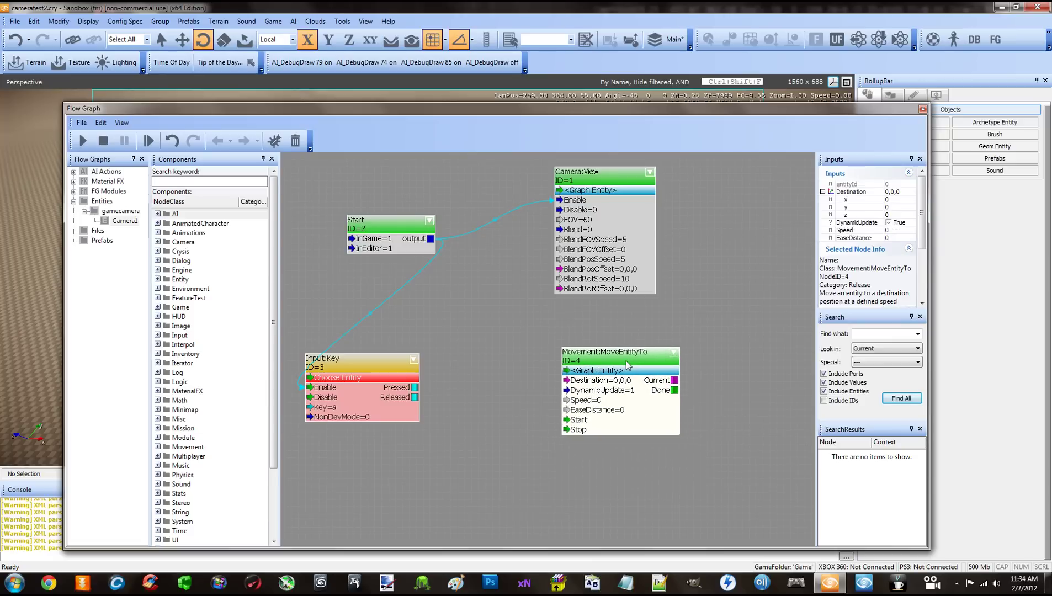
Examine the Destination and DynamicUpdate inputs of the Movement:MoveEntityTo node while shifting the node slightly below Camera:View
{"action": "right_click_drag", "start_coordinate": [539, 409], "coordinate": [555, 346]}
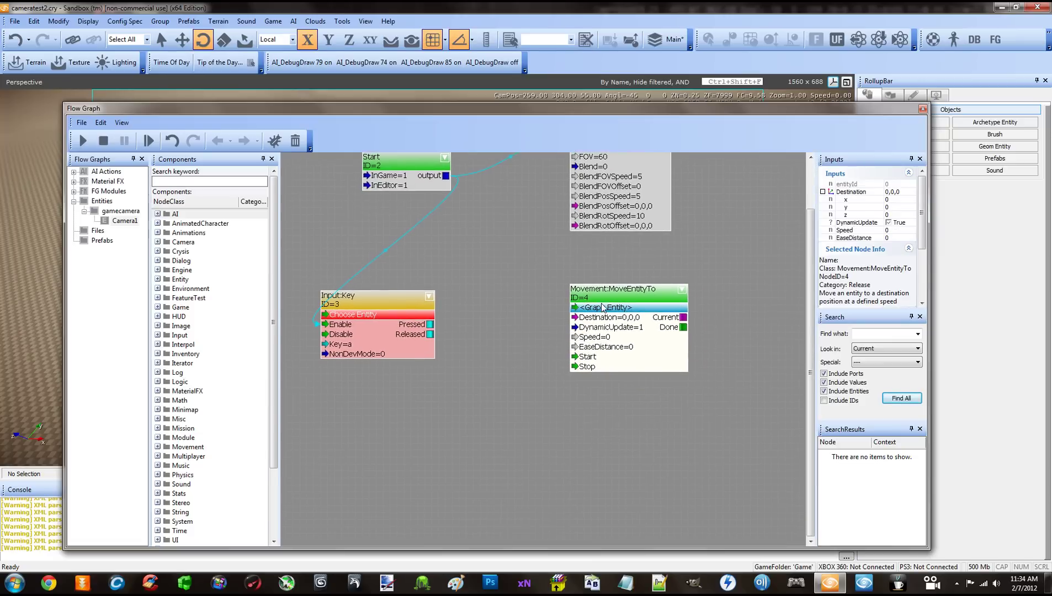
{"action": "left_click_drag", "start_coordinate": [605, 302], "coordinate": [641, 298]}
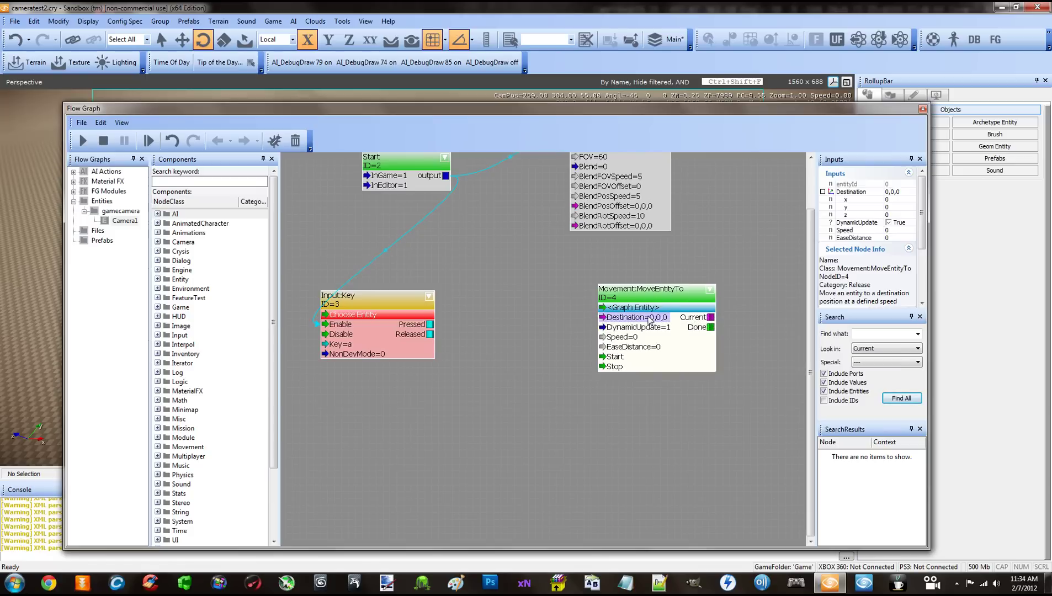
{"action": "right_click_drag", "start_coordinate": [650, 321], "coordinate": [647, 351]}
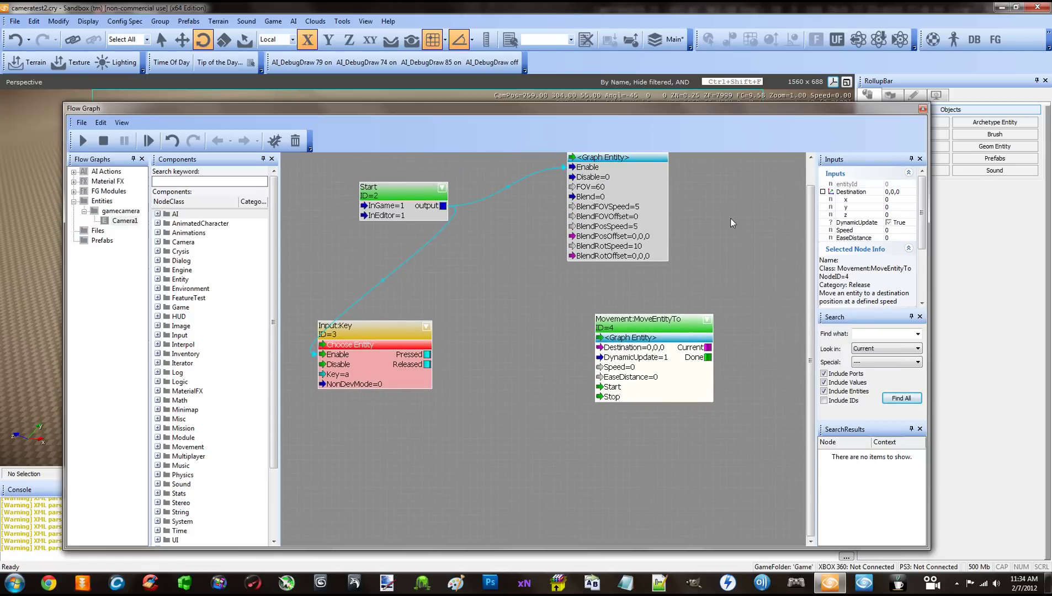
{"action": "scroll", "coordinate": [731, 222], "scroll_direction": "up", "scroll_amount": 1}
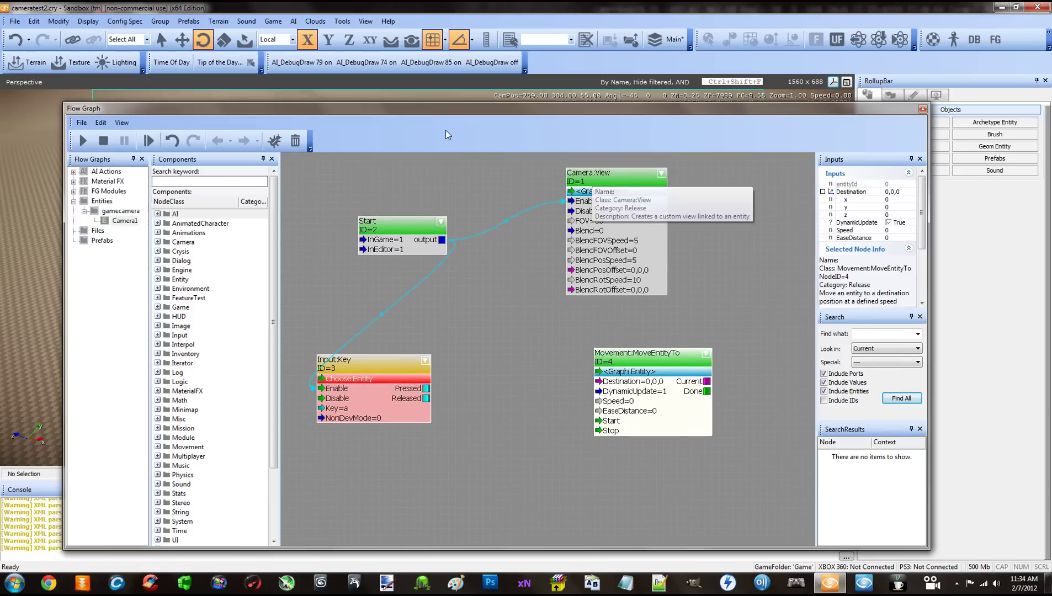
{"action": "left_click_drag", "start_coordinate": [644, 351], "coordinate": [643, 344]}
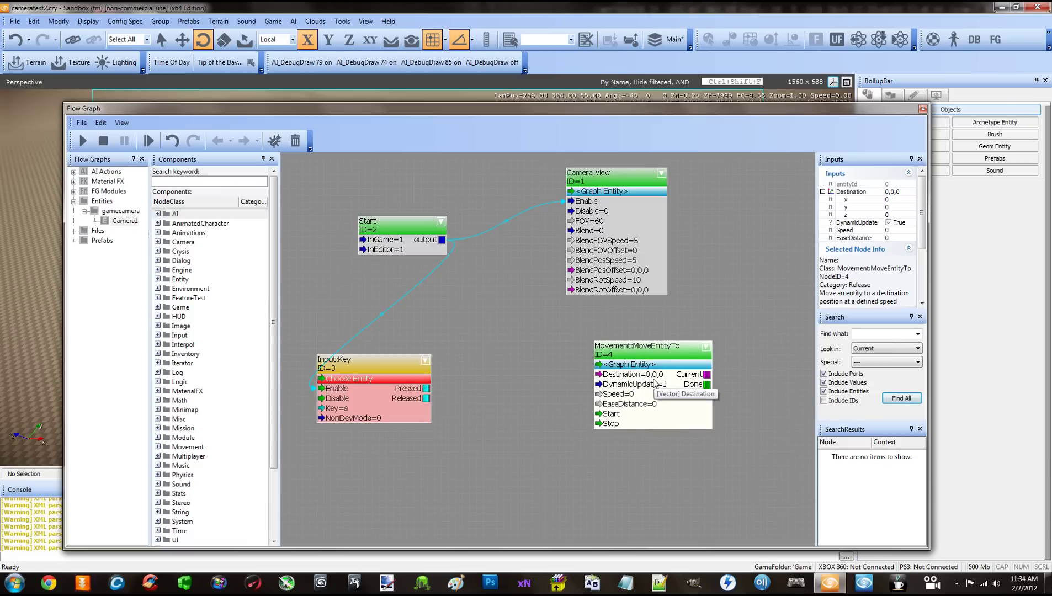
{"action": "left_click_drag", "start_coordinate": [654, 363], "coordinate": [681, 366]}
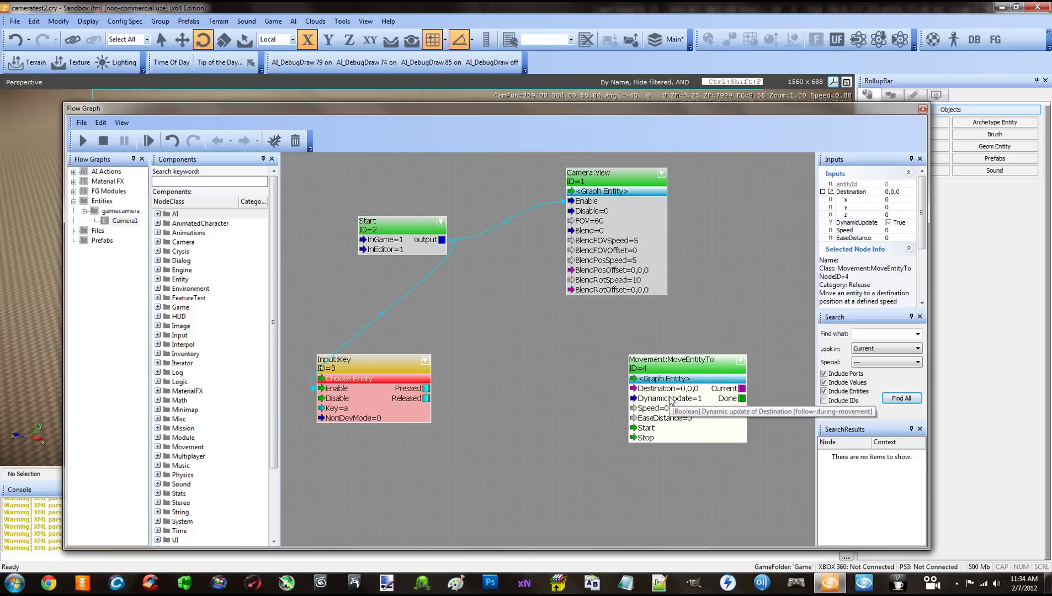
{"action": "left_click_drag", "start_coordinate": [674, 363], "coordinate": [668, 362]}
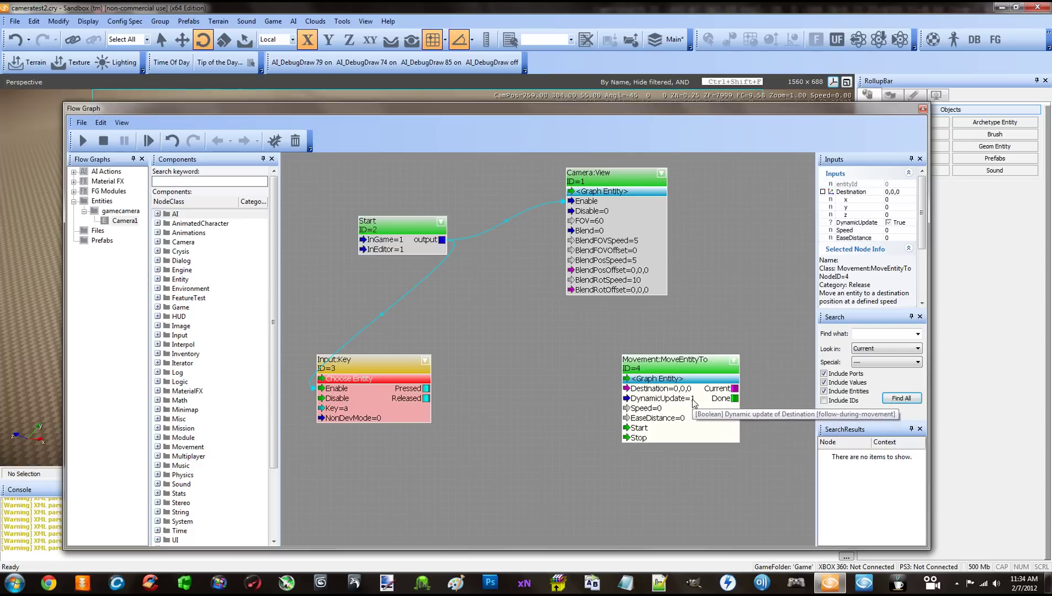
Set the Speed input of the Movement:MoveEntityTo node to 1
{"action": "left_click_drag", "start_coordinate": [676, 372], "coordinate": [670, 358]}
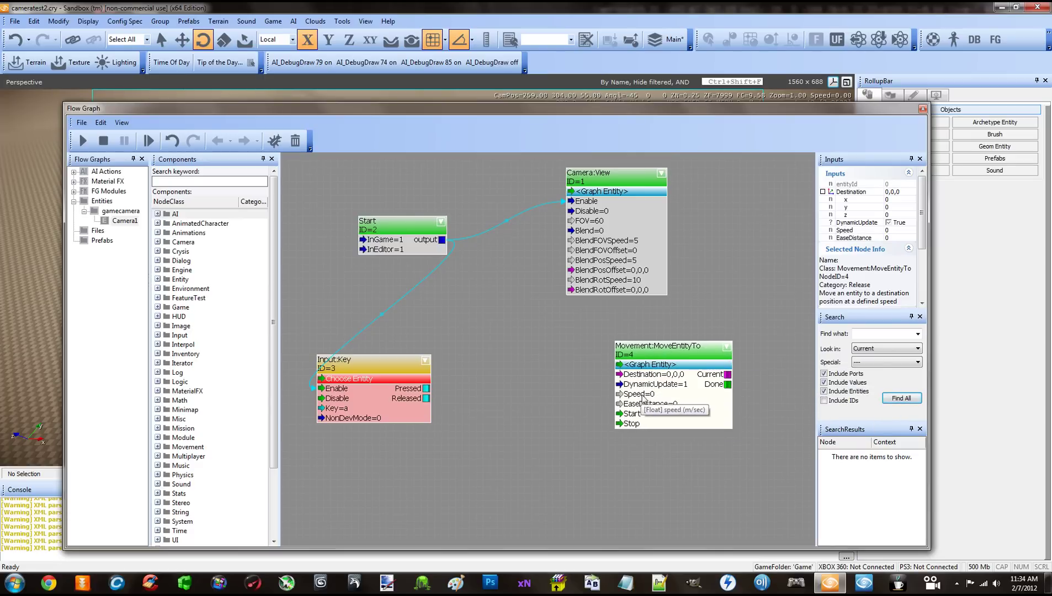
{"action": "double_click", "coordinate": [642, 395]}
{"action": "type", "text": "1"}
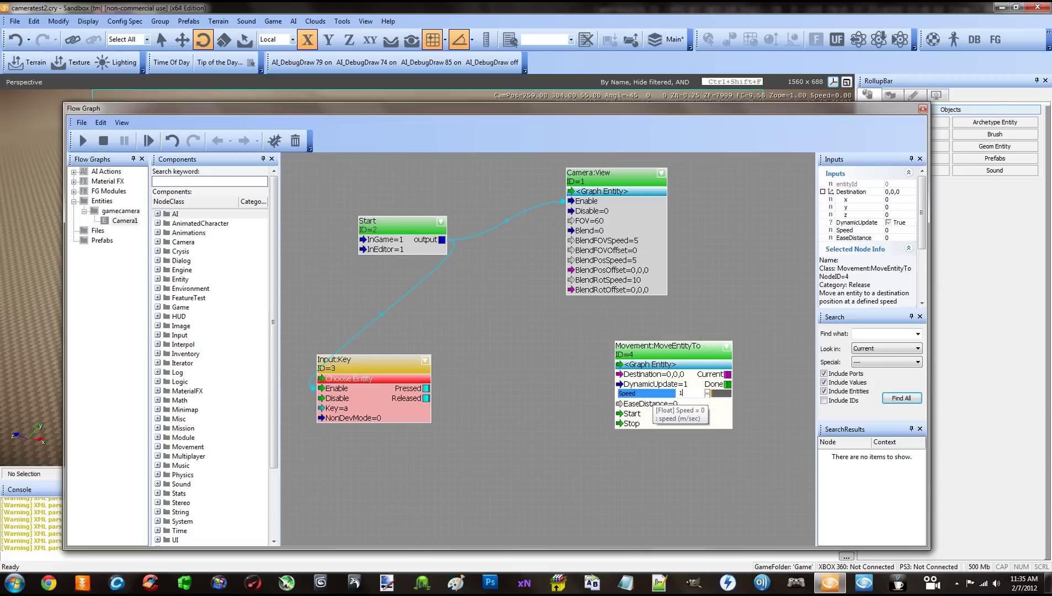
{"action": "key", "text": "Return"}
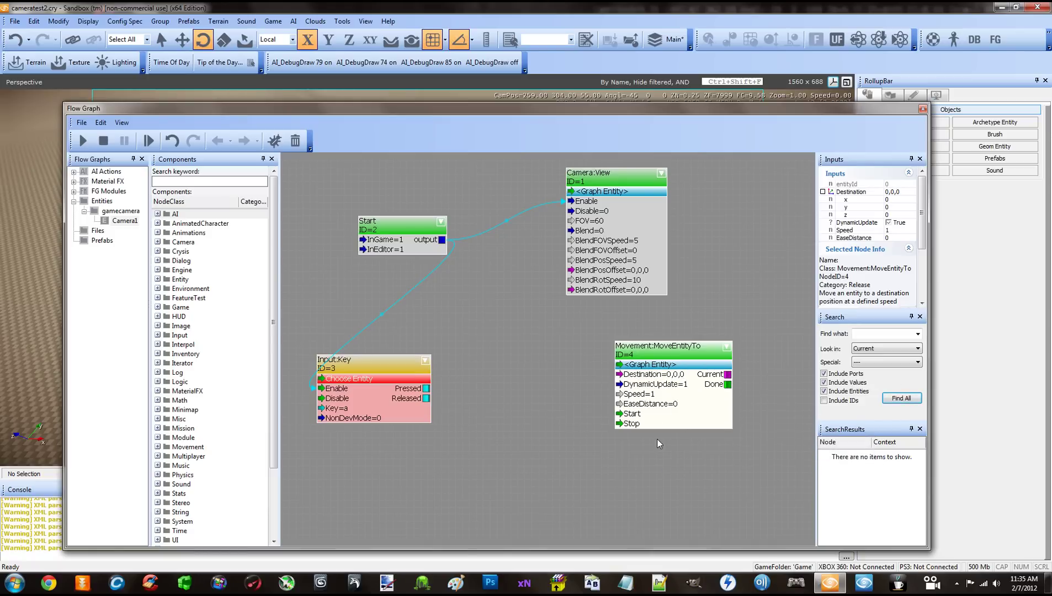
{"action": "left_click_drag", "start_coordinate": [660, 367], "coordinate": [652, 374]}
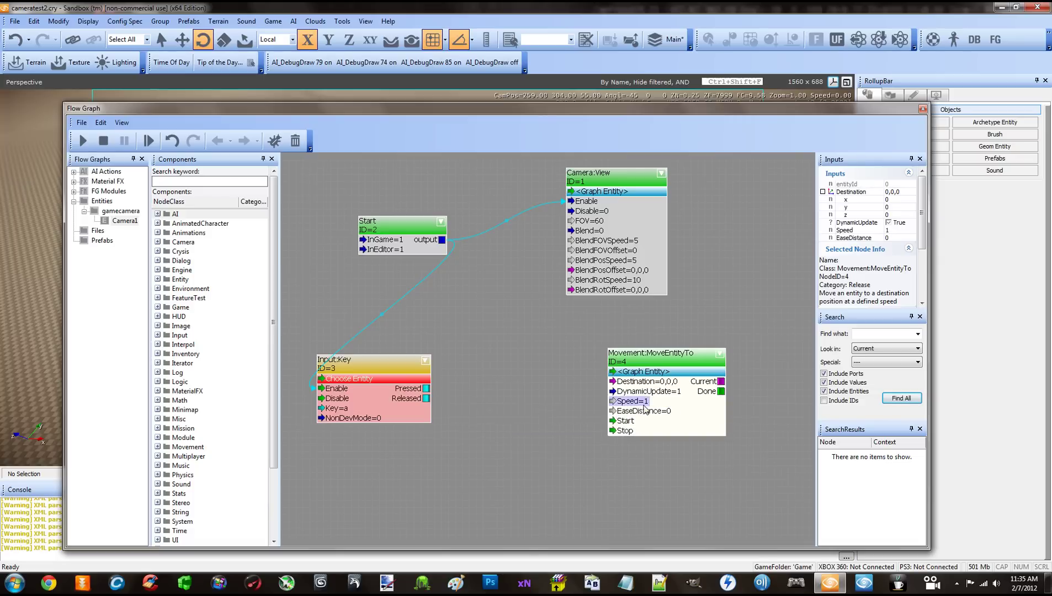
{"action": "left_click_drag", "start_coordinate": [643, 416], "coordinate": [650, 401]}
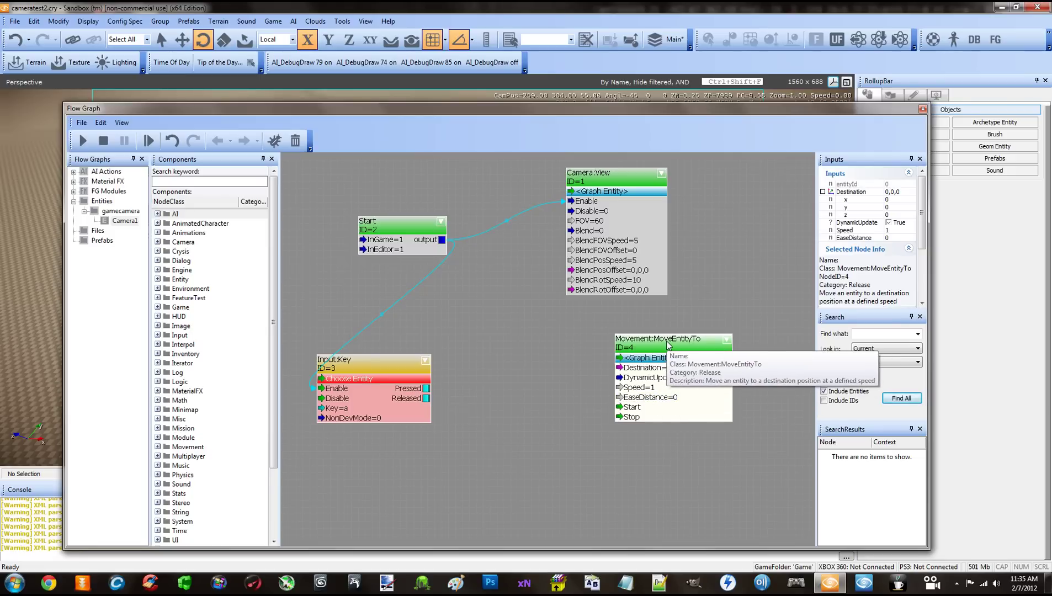
{"action": "left_click_drag", "start_coordinate": [667, 344], "coordinate": [660, 343]}
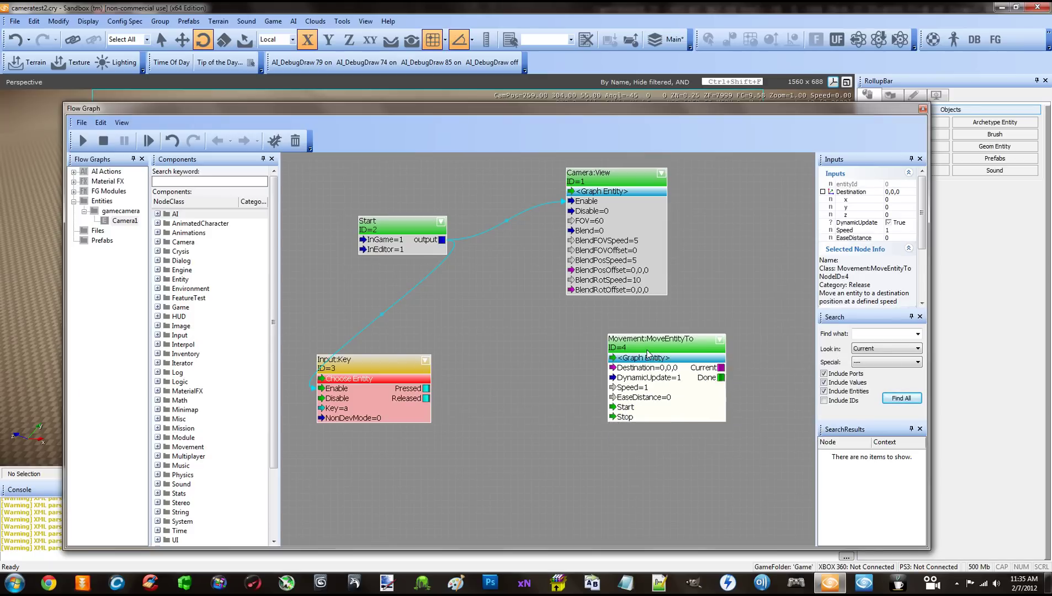
{"action": "left_click_drag", "start_coordinate": [643, 370], "coordinate": [650, 371]}
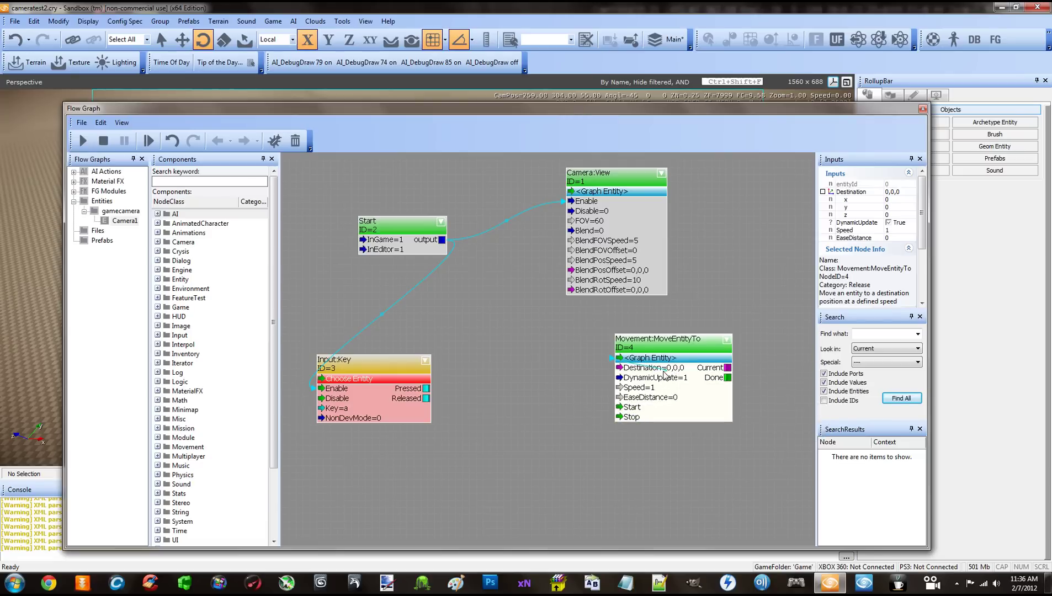
{"action": "mouse_move", "coordinate": [666, 356]}
{"action": "left_mouse_down"}
{"action": "mouse_move", "coordinate": [666, 377]}
{"action": "mouse_move", "coordinate": [666, 356]}
{"action": "mouse_move", "coordinate": [654, 352]}
{"action": "left_mouse_up"}
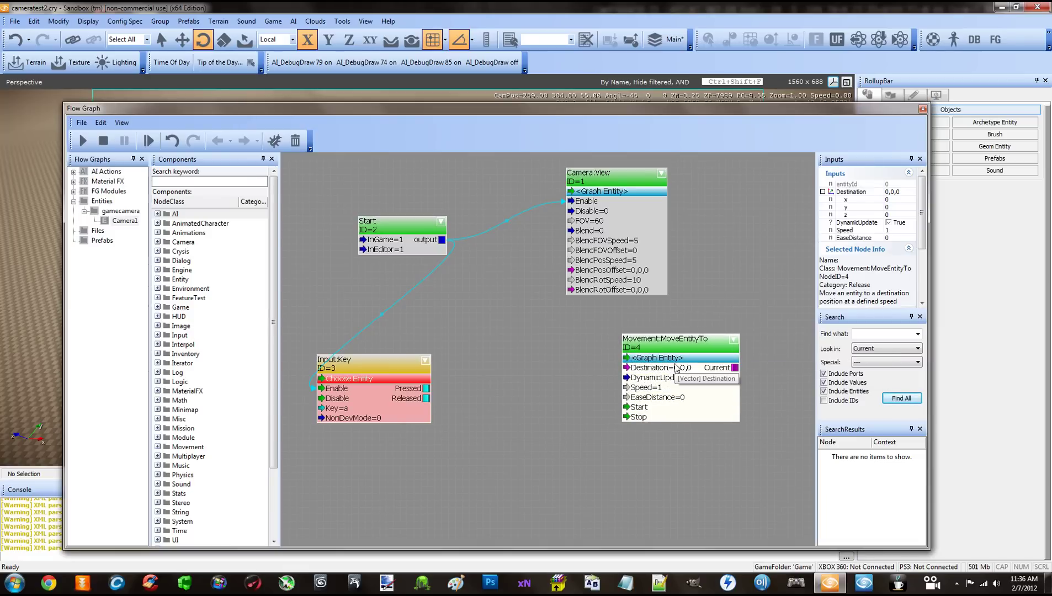
{"action": "left_click_drag", "start_coordinate": [670, 352], "coordinate": [678, 359]}
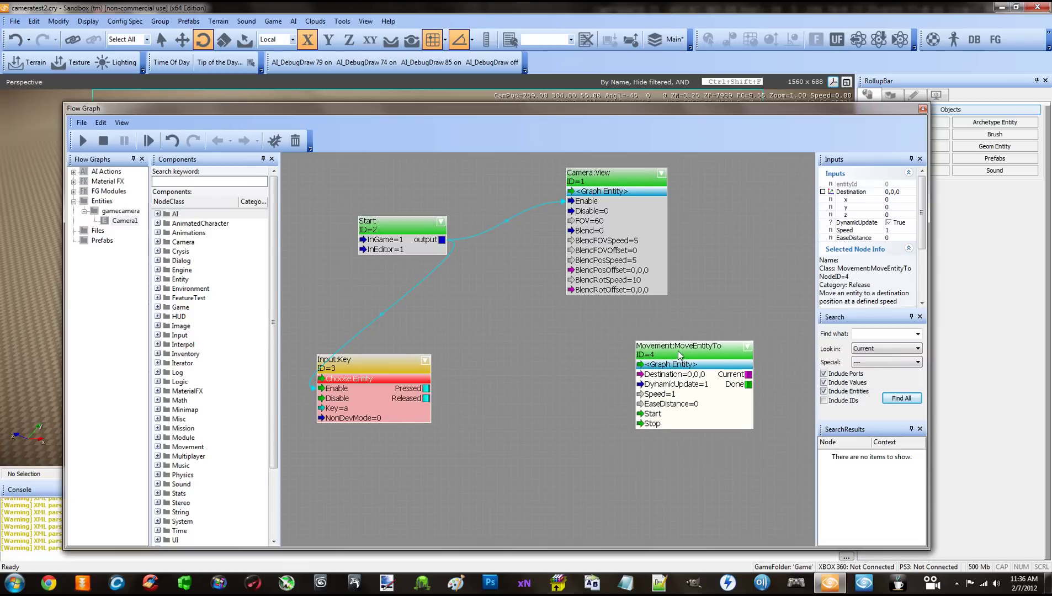
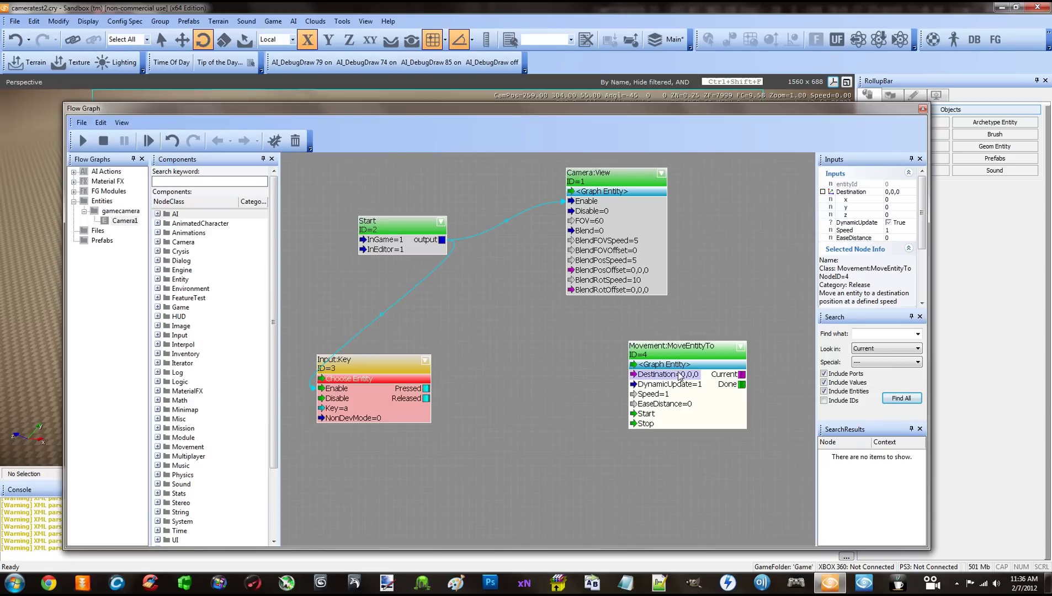
{"action": "left_click_drag", "start_coordinate": [669, 362], "coordinate": [676, 376]}
Space the Input:Key and Movement:MoveEntityTo nodes apart at about the same height, leaving room between them for another node
{"action": "right_click_drag", "start_coordinate": [512, 405], "coordinate": [541, 365]}
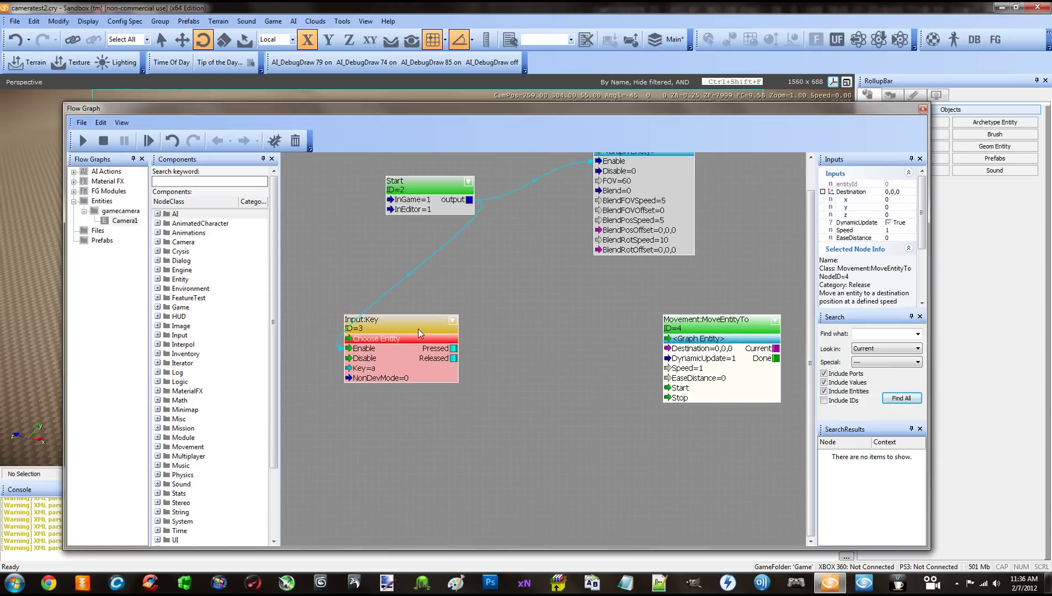
{"action": "left_click_drag", "start_coordinate": [419, 332], "coordinate": [405, 332]}
{"action": "left_click_drag", "start_coordinate": [693, 320], "coordinate": [686, 313]}
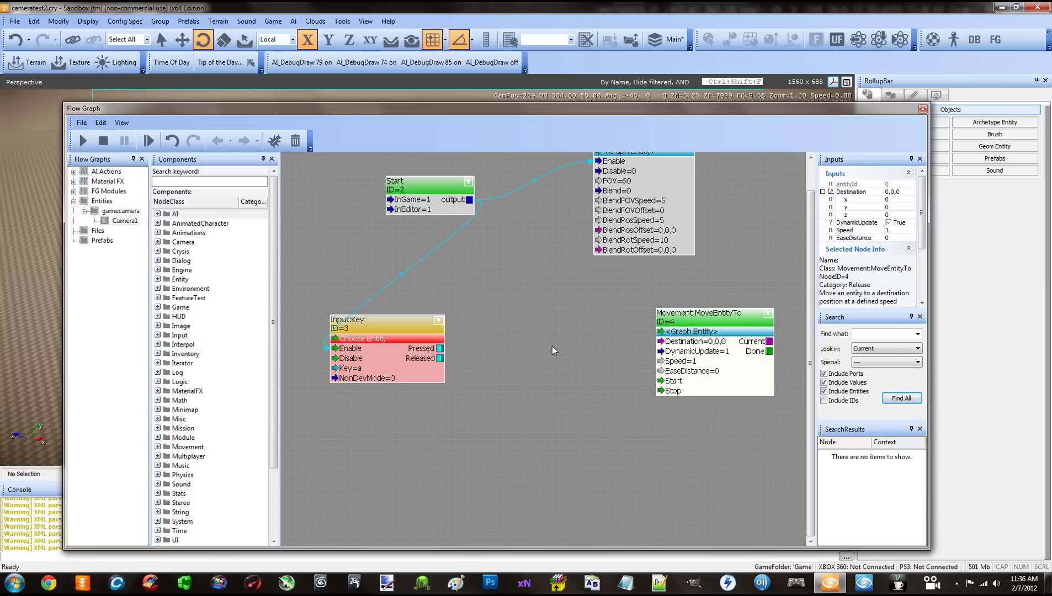
{"action": "left_click_drag", "start_coordinate": [408, 325], "coordinate": [400, 326]}
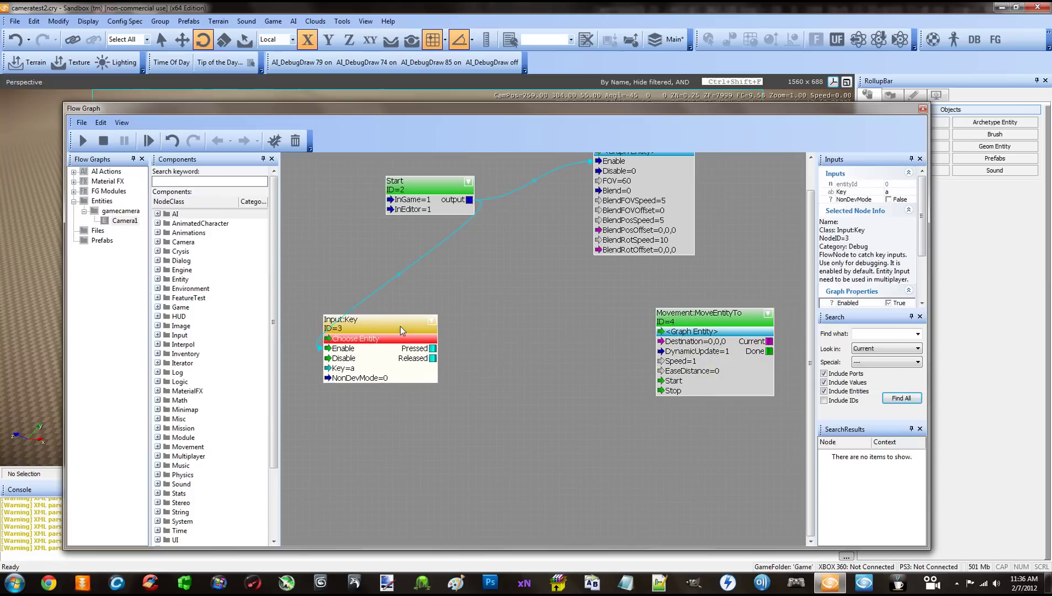
{"action": "right_click_drag", "start_coordinate": [512, 342], "coordinate": [492, 386]}
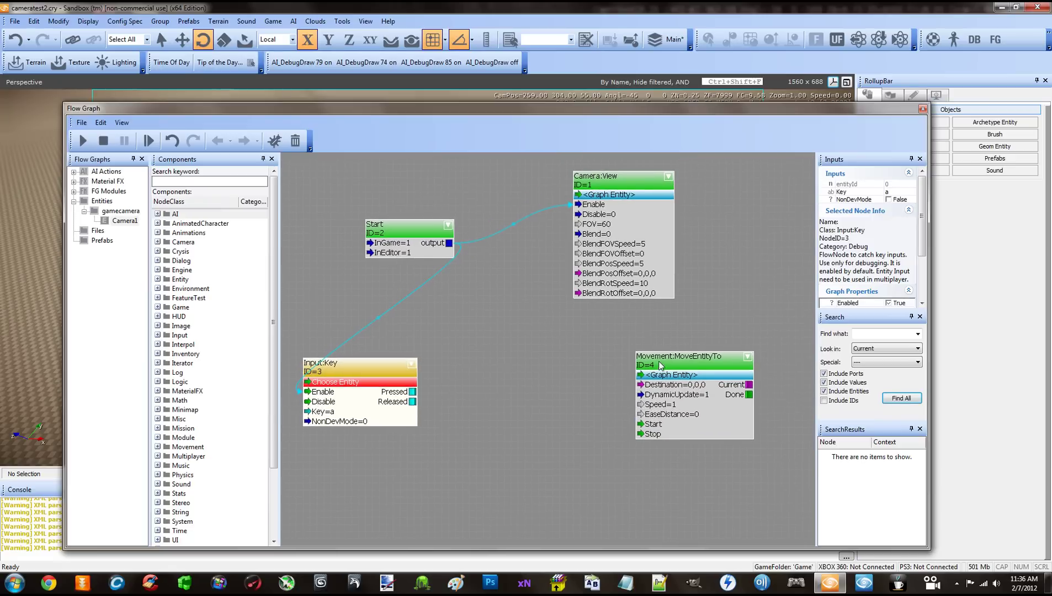
{"action": "left_click_drag", "start_coordinate": [661, 366], "coordinate": [618, 351]}
{"action": "left_click", "coordinate": [496, 361]}
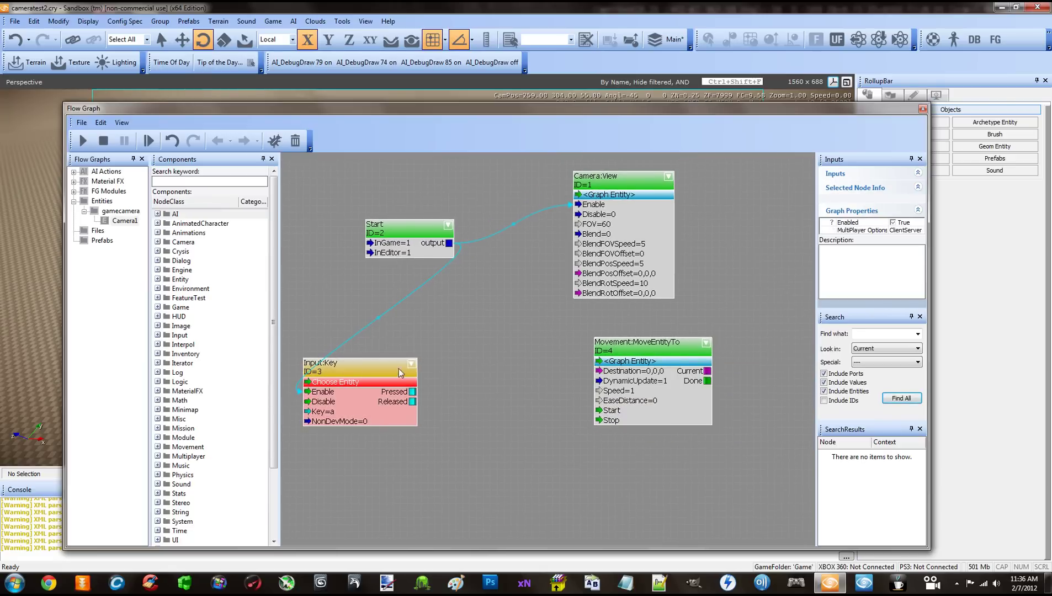
{"action": "left_click_drag", "start_coordinate": [399, 368], "coordinate": [391, 347]}
{"action": "left_click", "coordinate": [622, 346]}
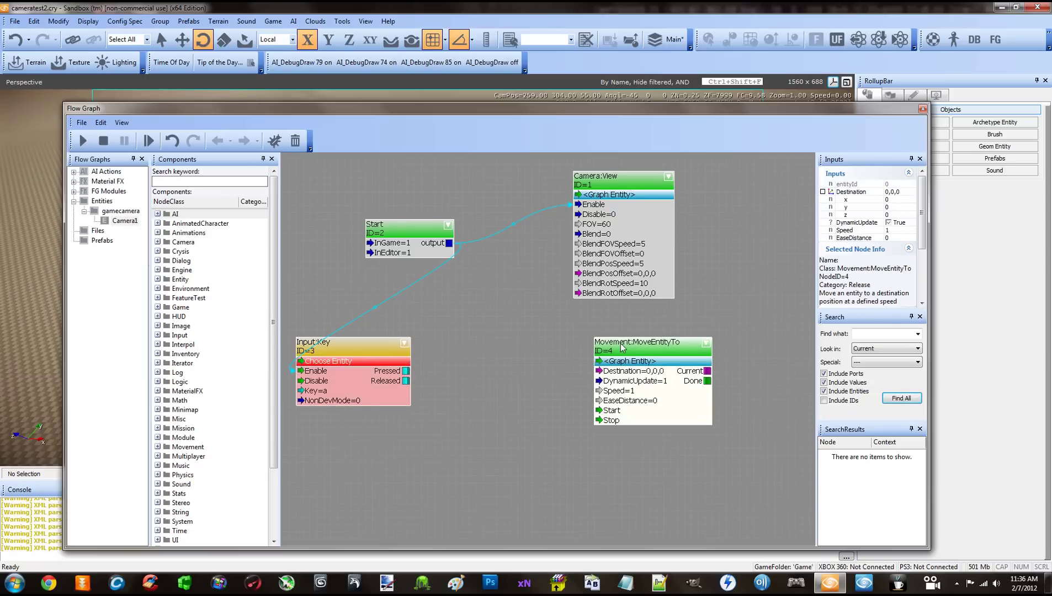
{"action": "left_click_drag", "start_coordinate": [622, 346], "coordinate": [628, 346]}
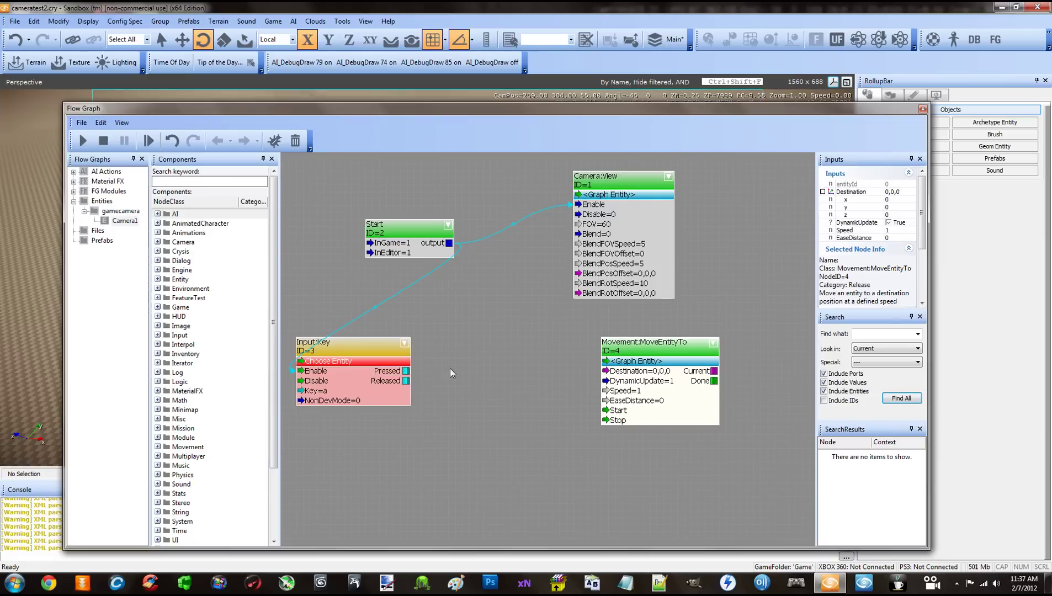
{"action": "left_click_drag", "start_coordinate": [627, 347], "coordinate": [664, 337]}
{"action": "right_click", "coordinate": [500, 236]}
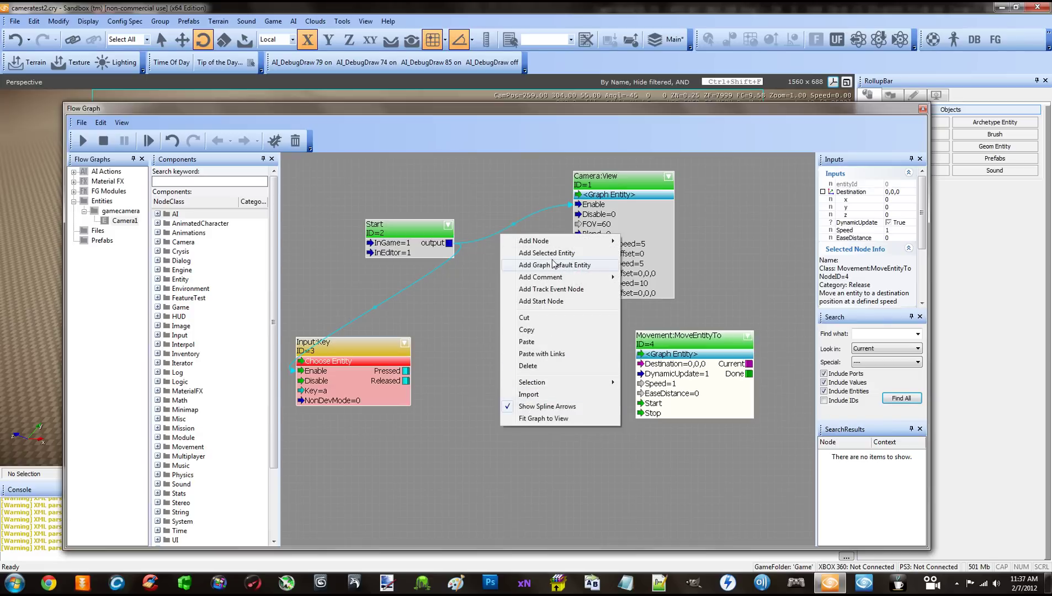
{"action": "mouse_move", "coordinate": [555, 244]}
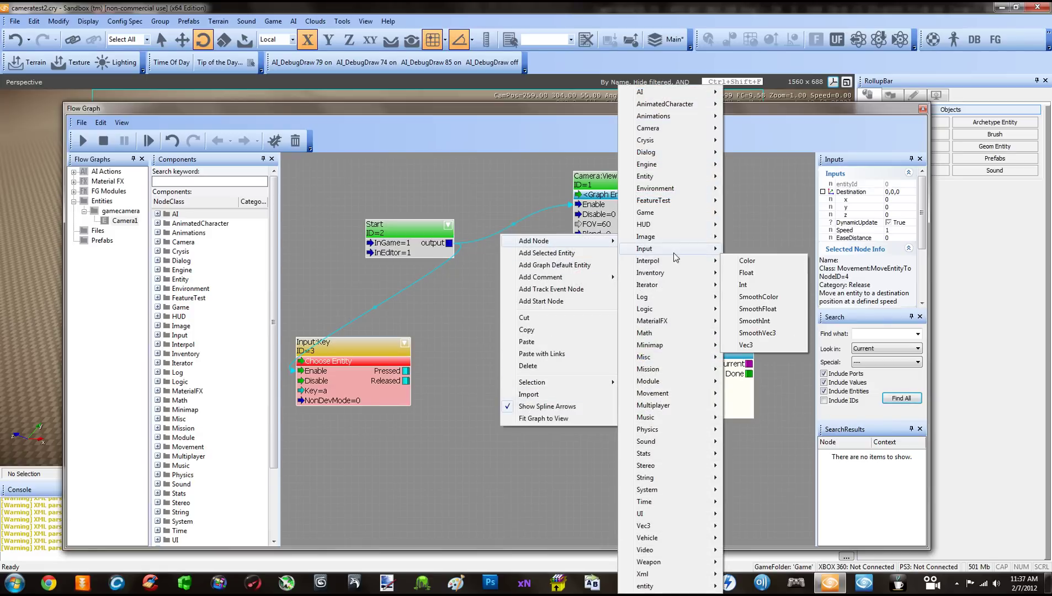
{"action": "left_click", "coordinate": [532, 192]}
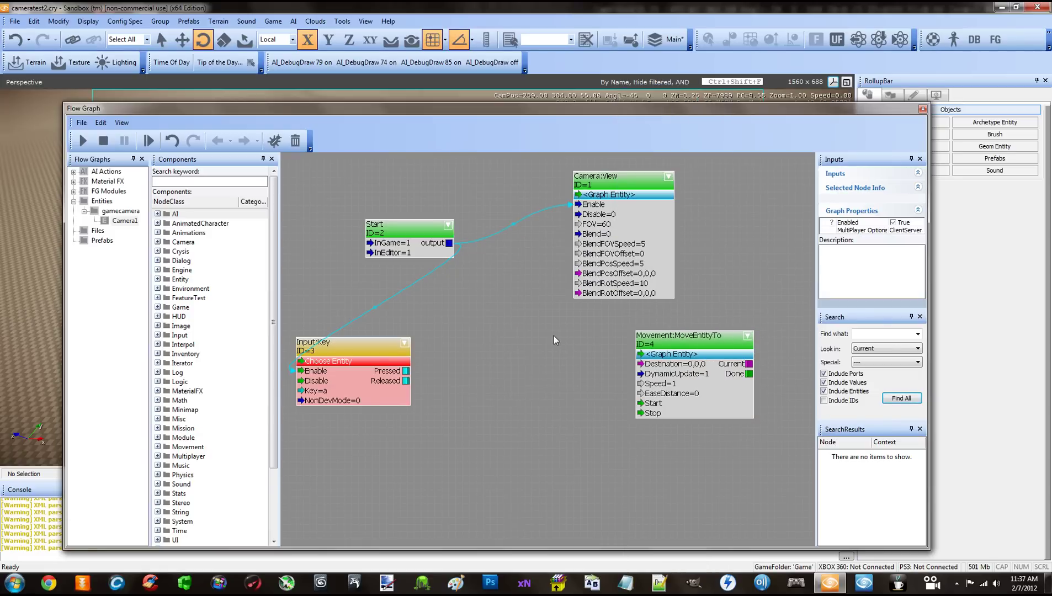
Move the Flow Graph window off the viewport, select the camera in the scene, and add it to the graph as an entity node
{"action": "left_click_drag", "start_coordinate": [475, 108], "coordinate": [683, 280]}
{"action": "right_click_drag", "start_coordinate": [485, 195], "coordinate": [533, 203]}
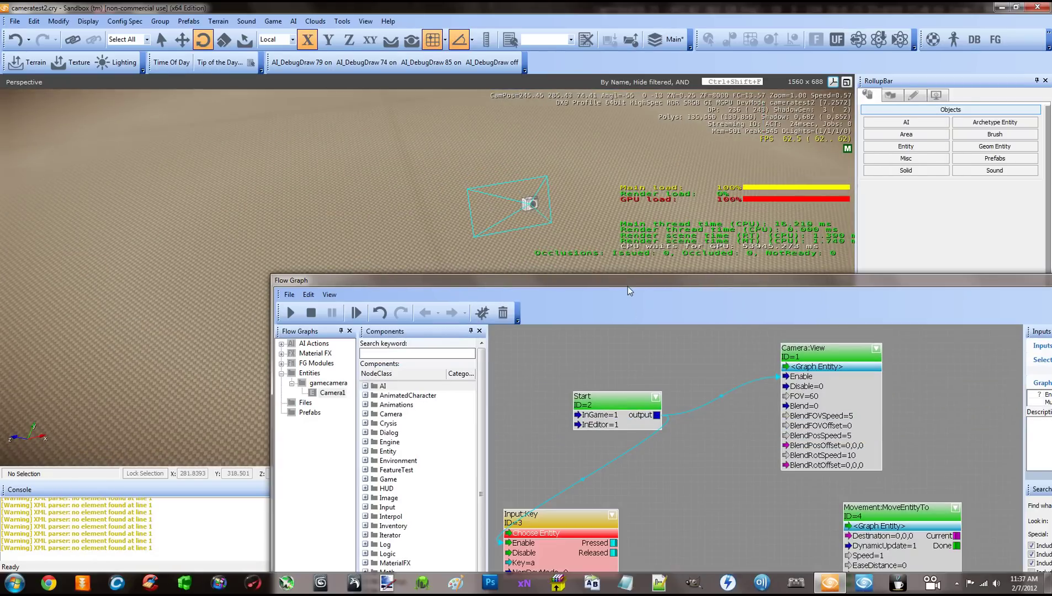
{"action": "left_click", "coordinate": [529, 205]}
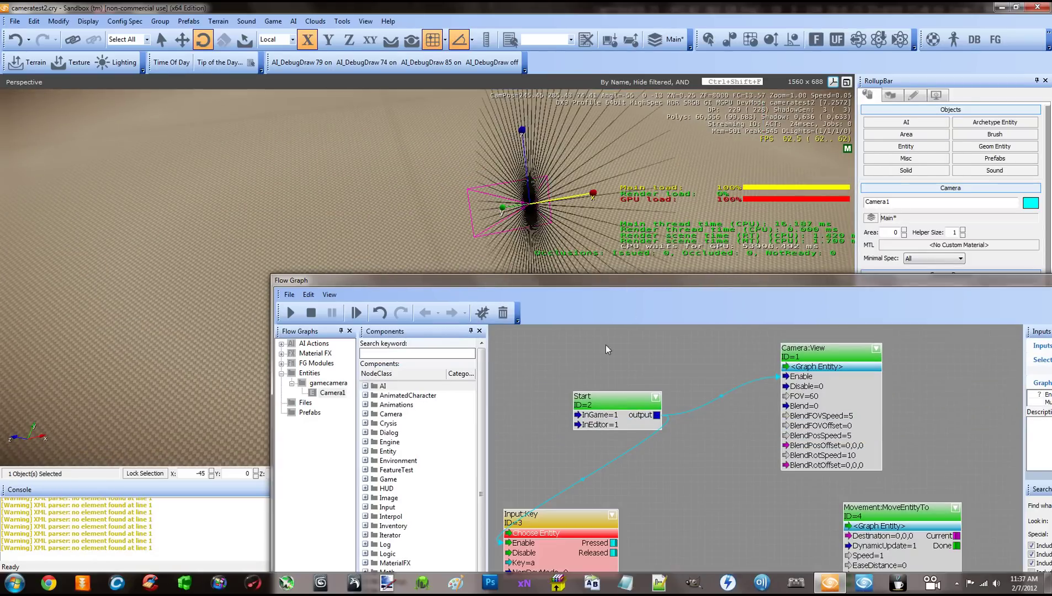
{"action": "right_click", "coordinate": [701, 503]}
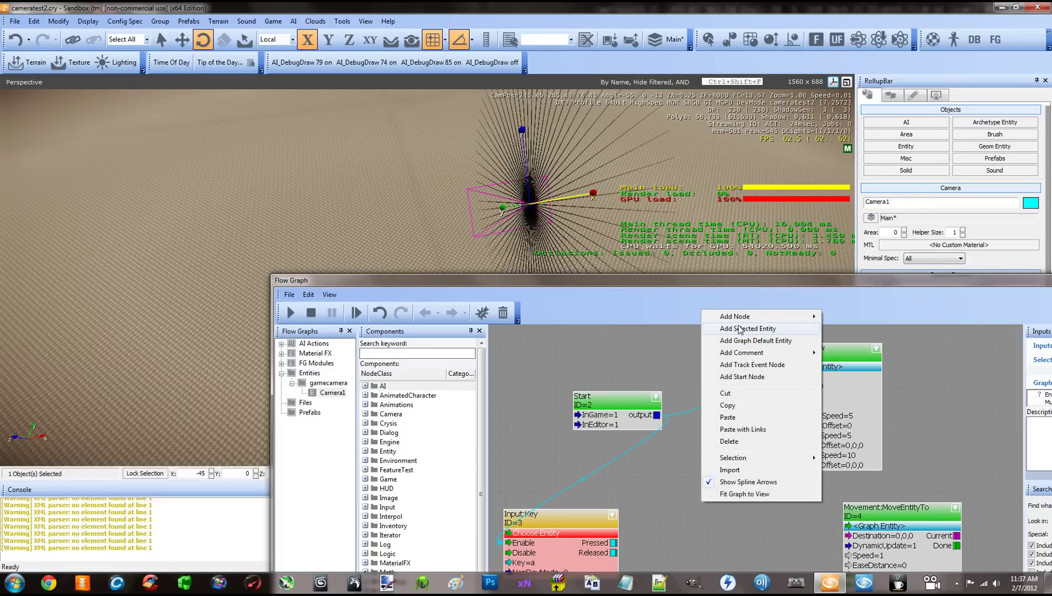
{"action": "left_click", "coordinate": [739, 329]}
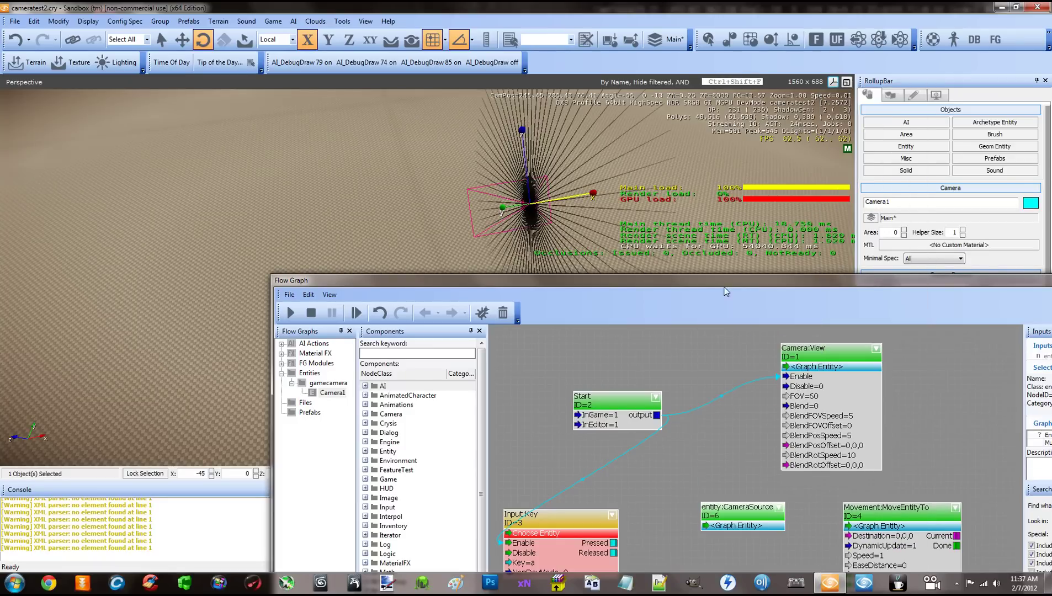
Delete the entity:CameraSource node from the graph and bring the Flow Graph window back over the viewport
{"action": "right_click", "coordinate": [740, 515]}
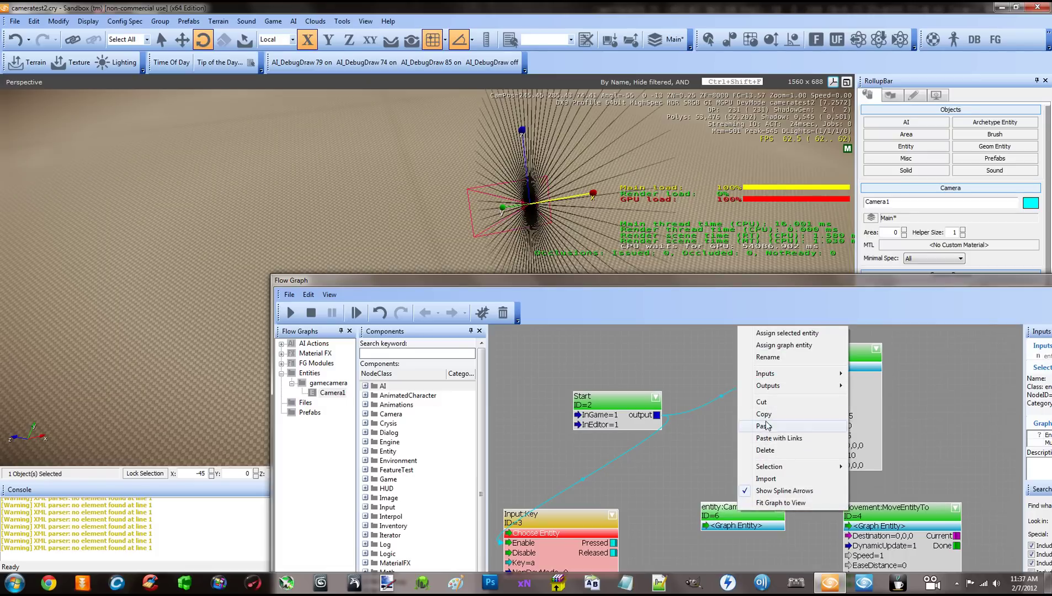
{"action": "left_click", "coordinate": [764, 450]}
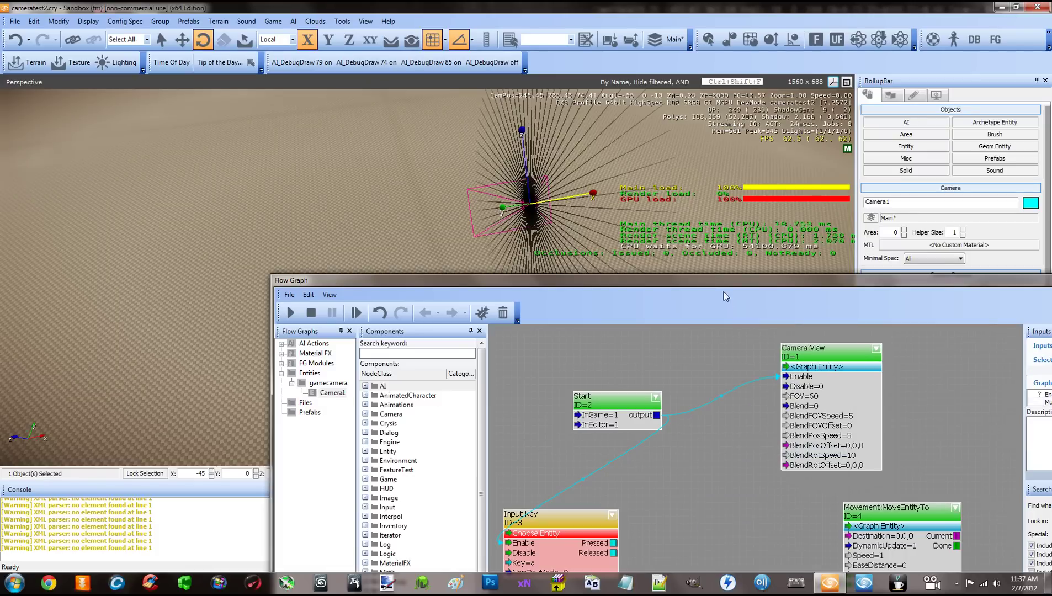
{"action": "left_click_drag", "start_coordinate": [710, 282], "coordinate": [520, 114]}
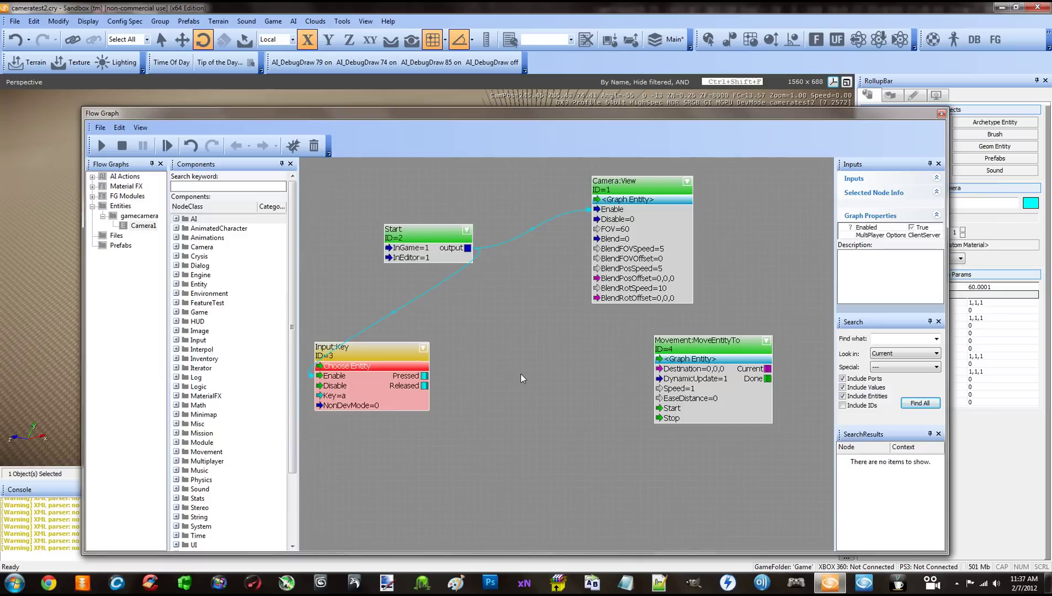
Add an Entity:EntityPos node to the graph and place it in the lower gap between the Input:Key and Movement:MoveEntityTo nodes
{"action": "right_click", "coordinate": [521, 374]}
{"action": "mouse_move", "coordinate": [545, 379]}
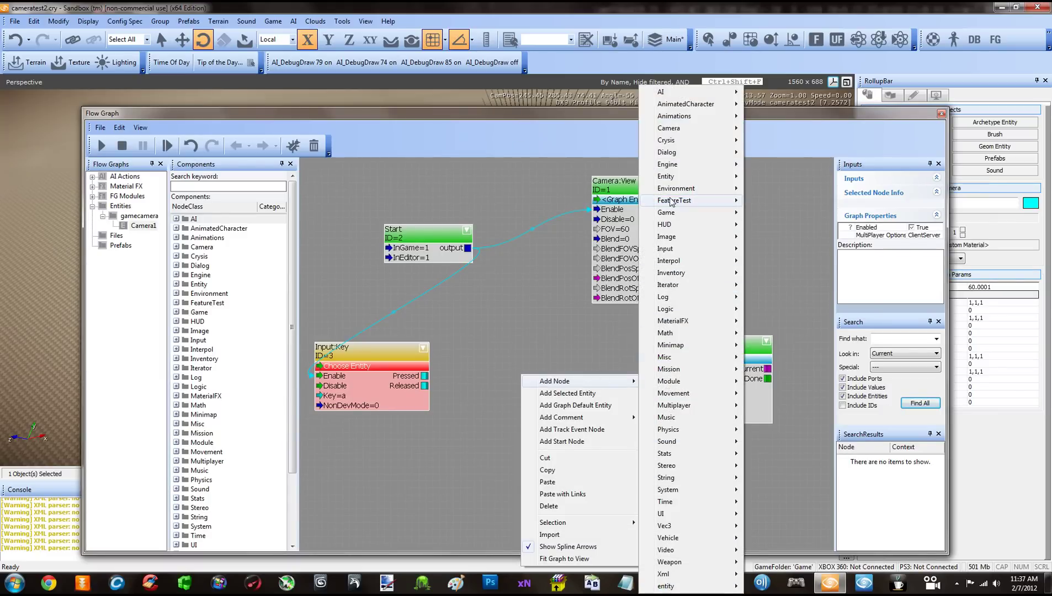
{"action": "mouse_move", "coordinate": [673, 179]}
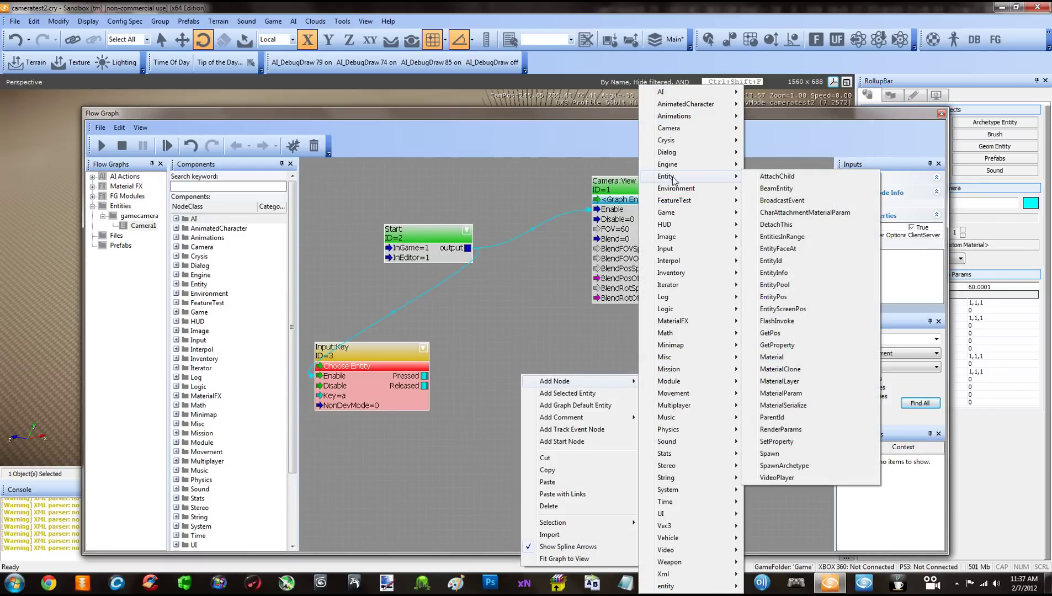
{"action": "left_click", "coordinate": [771, 298]}
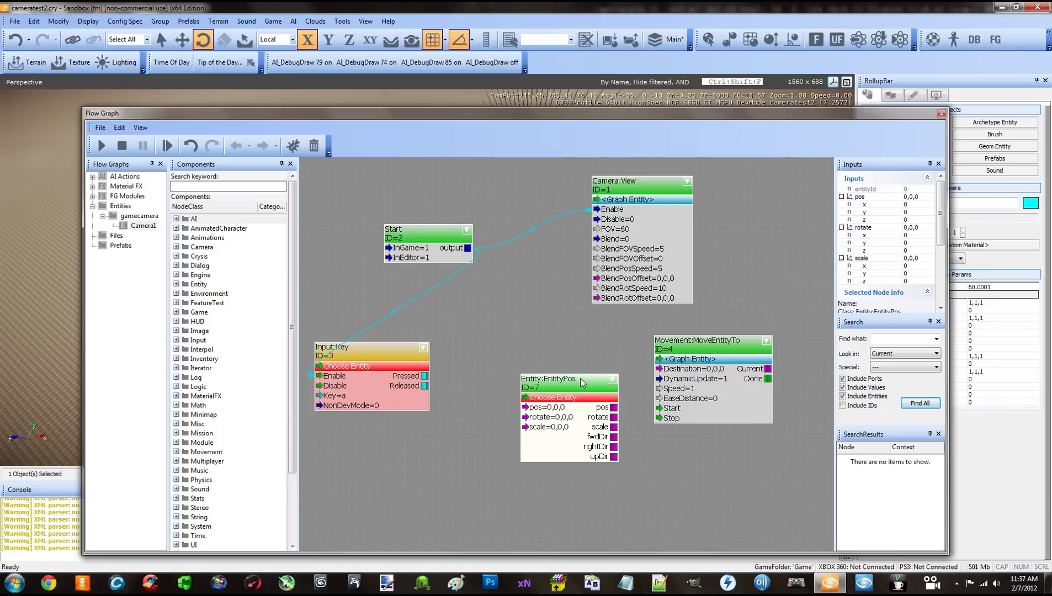
{"action": "left_click_drag", "start_coordinate": [581, 378], "coordinate": [527, 399]}
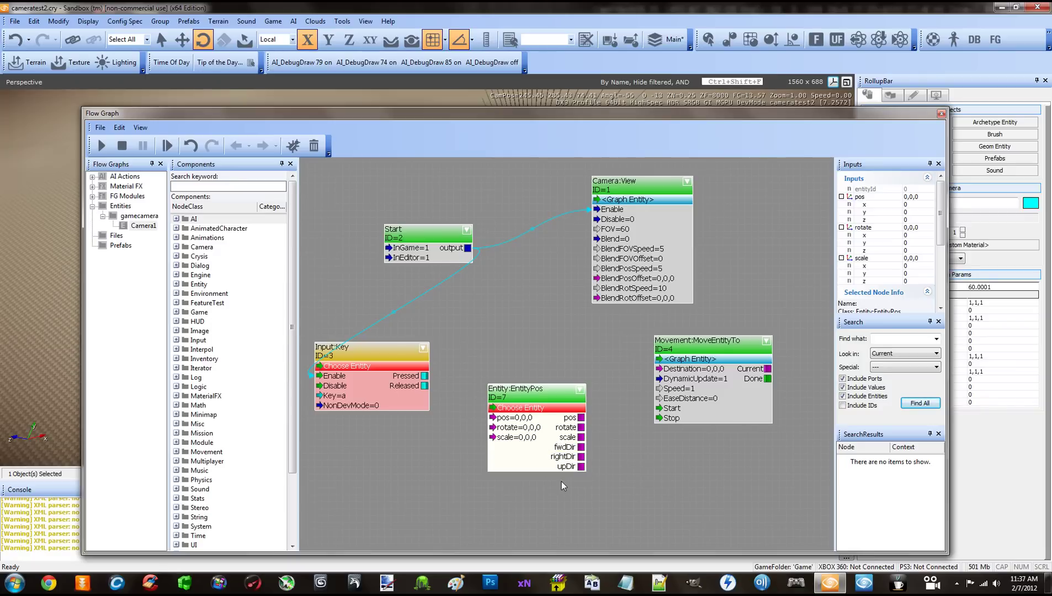
{"action": "left_click_drag", "start_coordinate": [536, 395], "coordinate": [526, 413]}
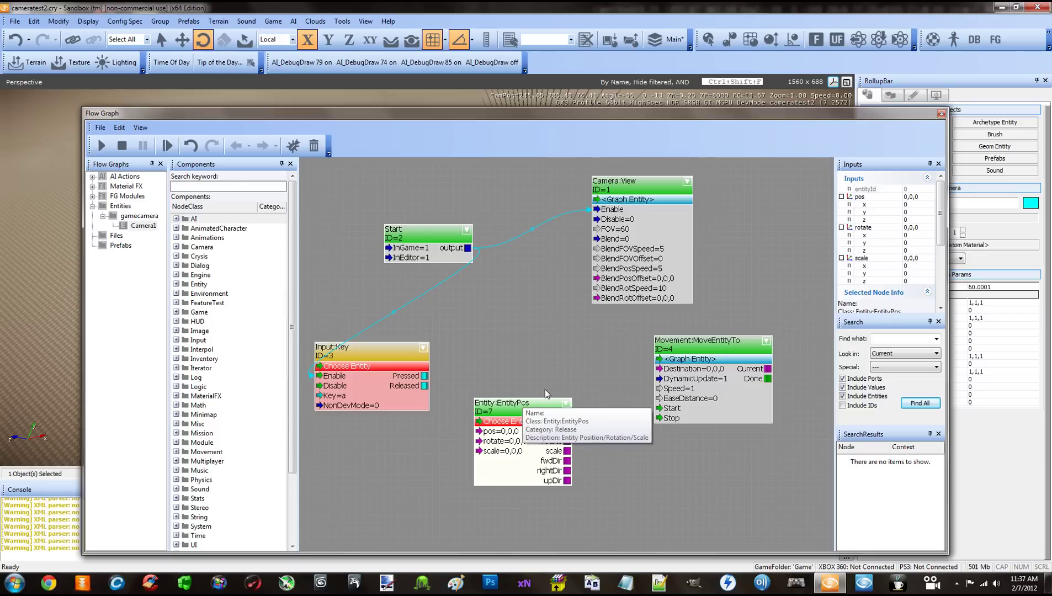
Assign the graph entity to the Entity:EntityPos node
{"action": "right_click", "coordinate": [524, 411]}
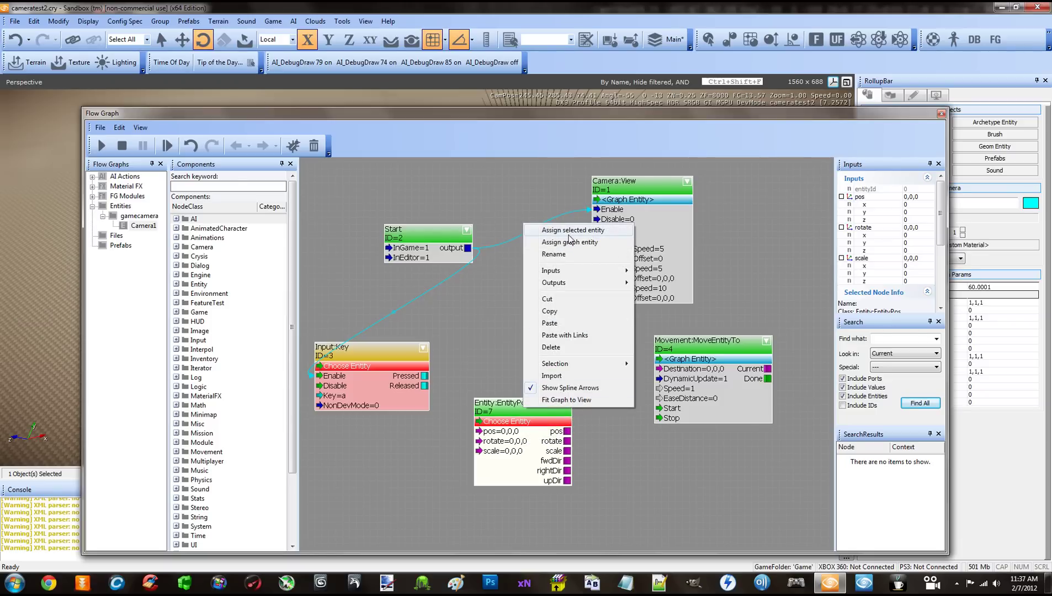
{"action": "left_click", "coordinate": [476, 357]}
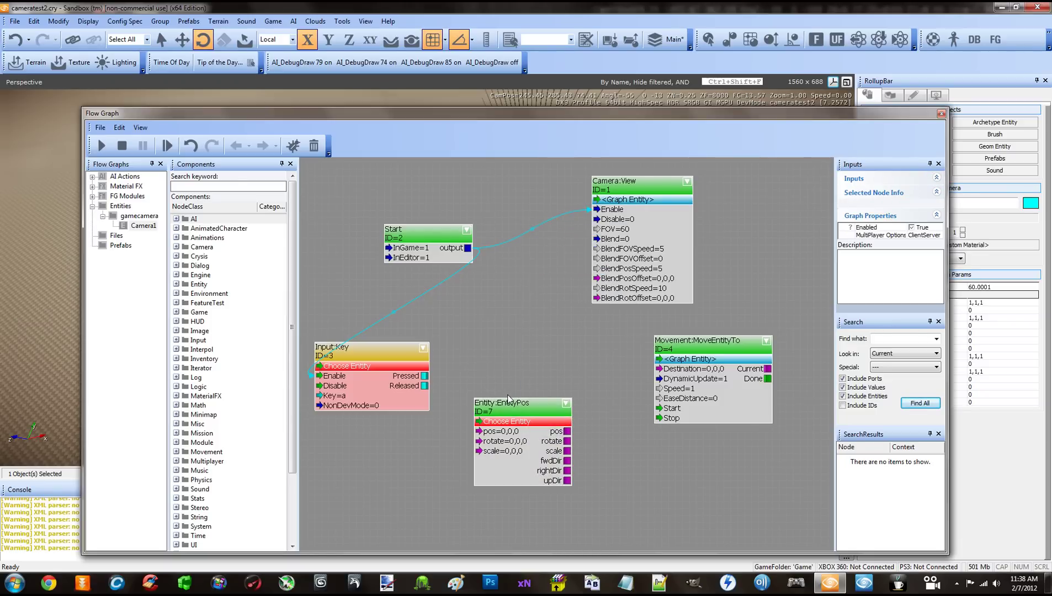
{"action": "left_click_drag", "start_coordinate": [506, 406], "coordinate": [513, 413]}
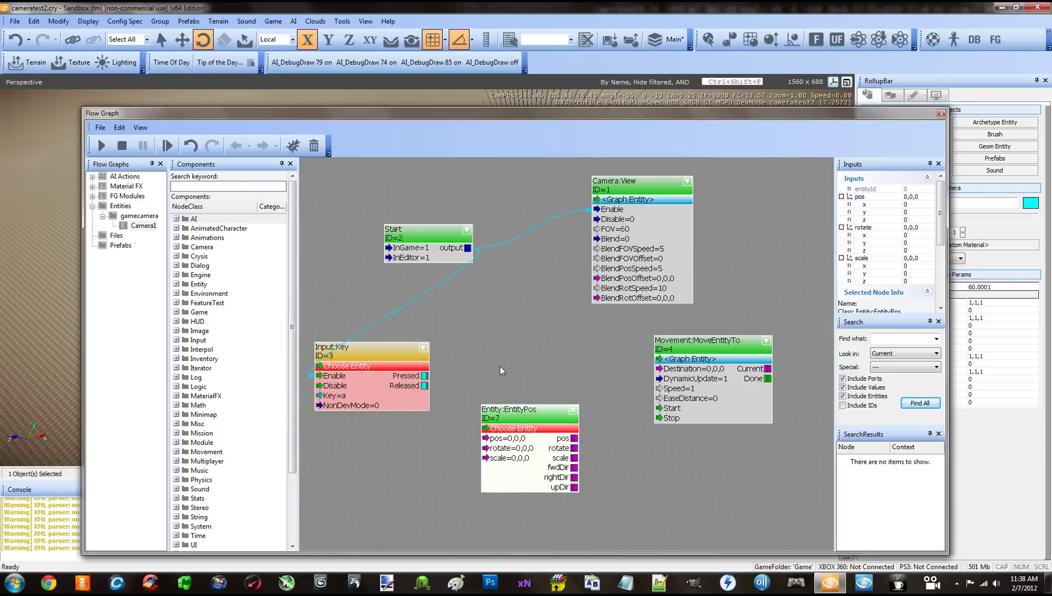
{"action": "right_click", "coordinate": [512, 418]}
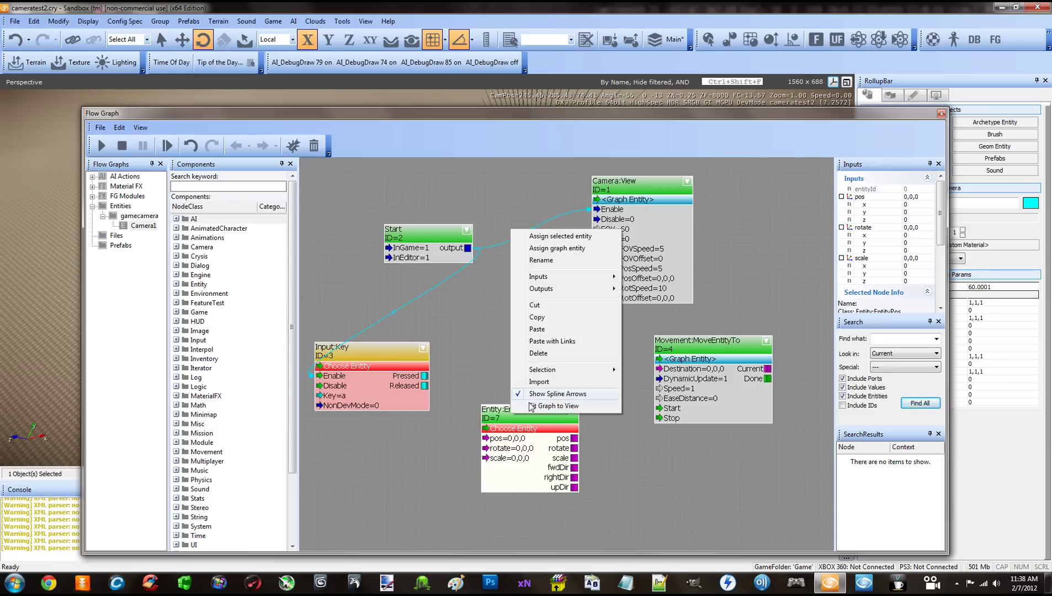
{"action": "left_click", "coordinate": [555, 249]}
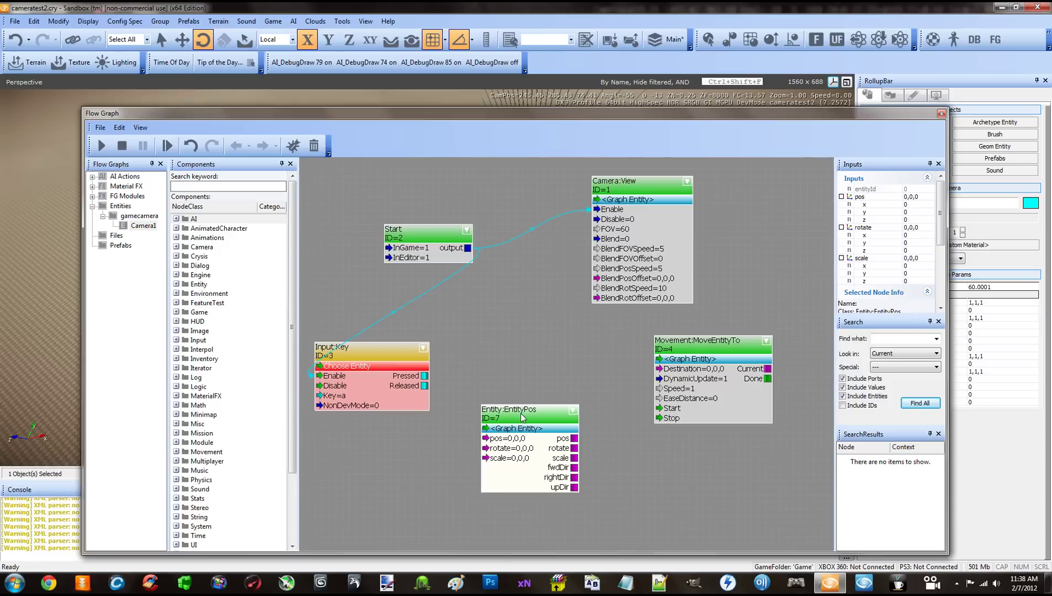
Reposition the Entity:EntityPos node just below the Input:Key node and shift Movement:MoveEntityTo slightly away to leave room between them
{"action": "left_click_drag", "start_coordinate": [522, 418], "coordinate": [508, 431]}
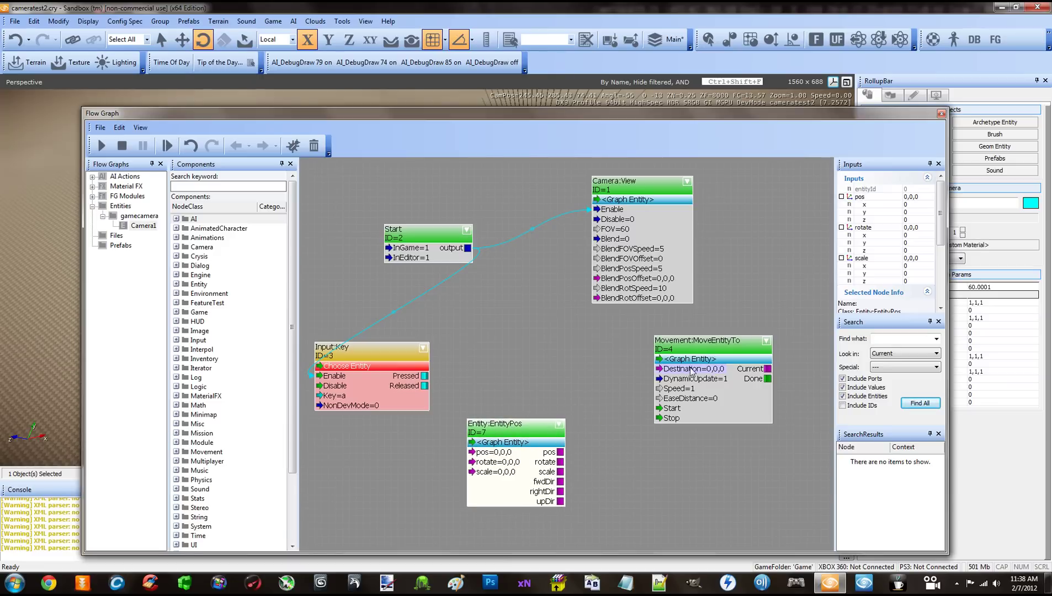
{"action": "left_click_drag", "start_coordinate": [537, 435], "coordinate": [469, 442]}
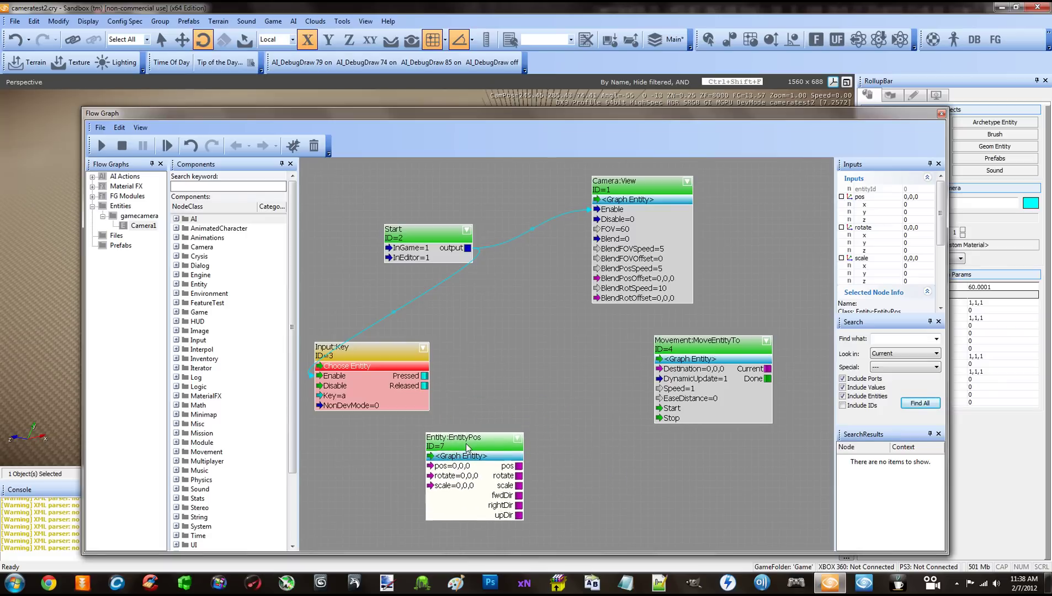
{"action": "left_click_drag", "start_coordinate": [488, 435], "coordinate": [481, 434]}
{"action": "right_click_drag", "start_coordinate": [558, 427], "coordinate": [565, 436]}
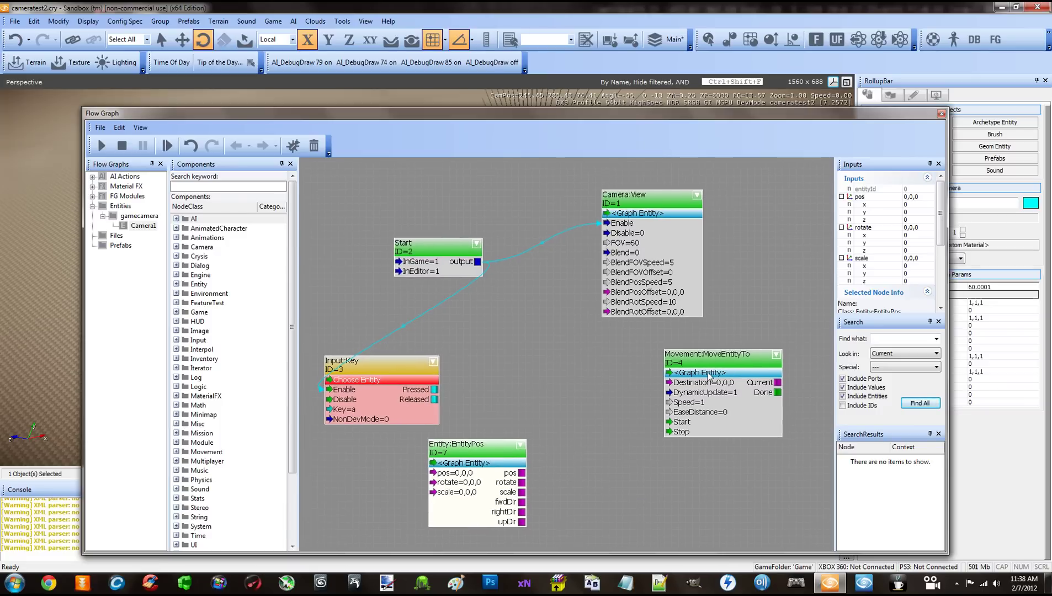
{"action": "left_click_drag", "start_coordinate": [698, 370], "coordinate": [704, 369]}
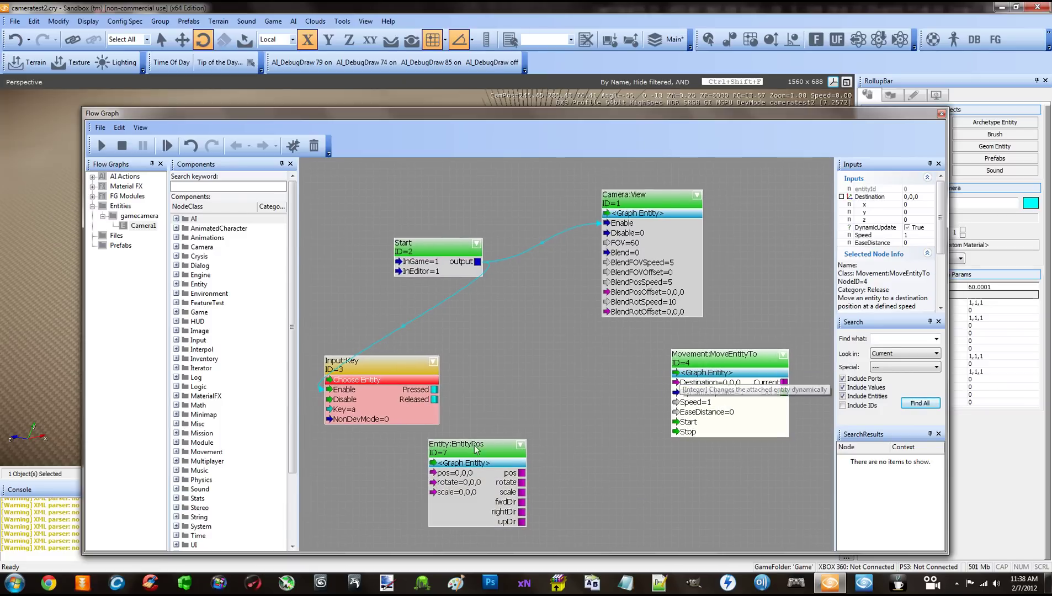
{"action": "mouse_move", "coordinate": [474, 448]}
{"action": "left_mouse_down"}
{"action": "mouse_move", "coordinate": [482, 439]}
{"action": "mouse_move", "coordinate": [467, 456]}
{"action": "left_mouse_up"}
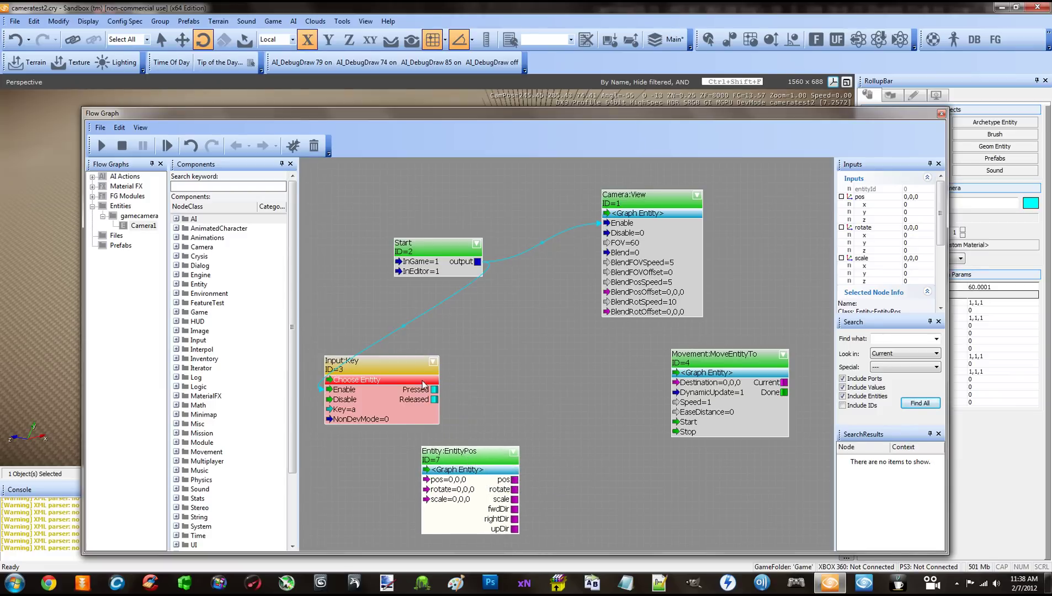
{"action": "left_click", "coordinate": [434, 390]}
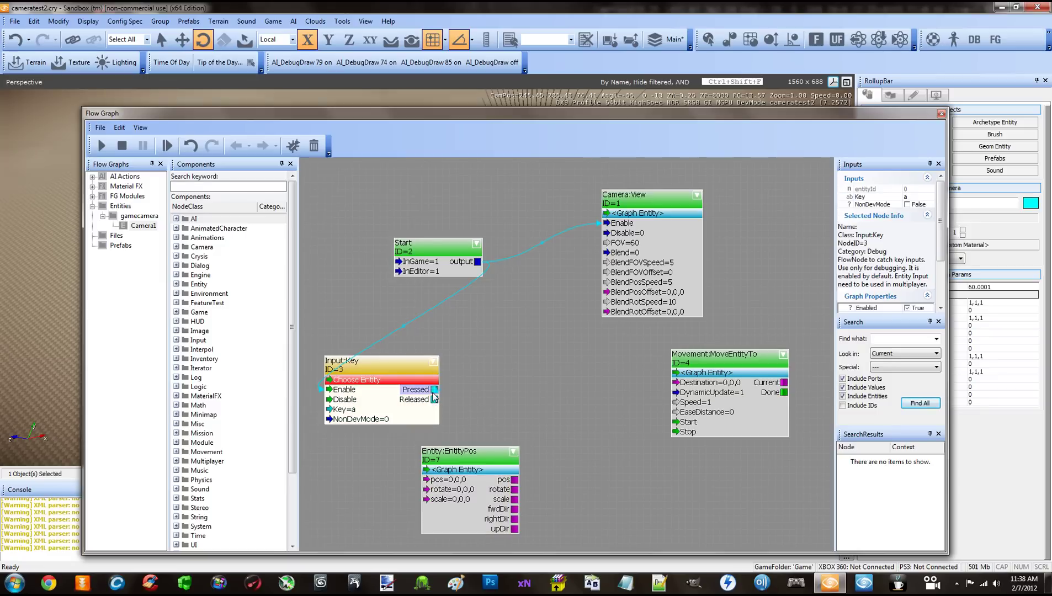
{"action": "left_click_drag", "start_coordinate": [463, 388], "coordinate": [374, 387]}
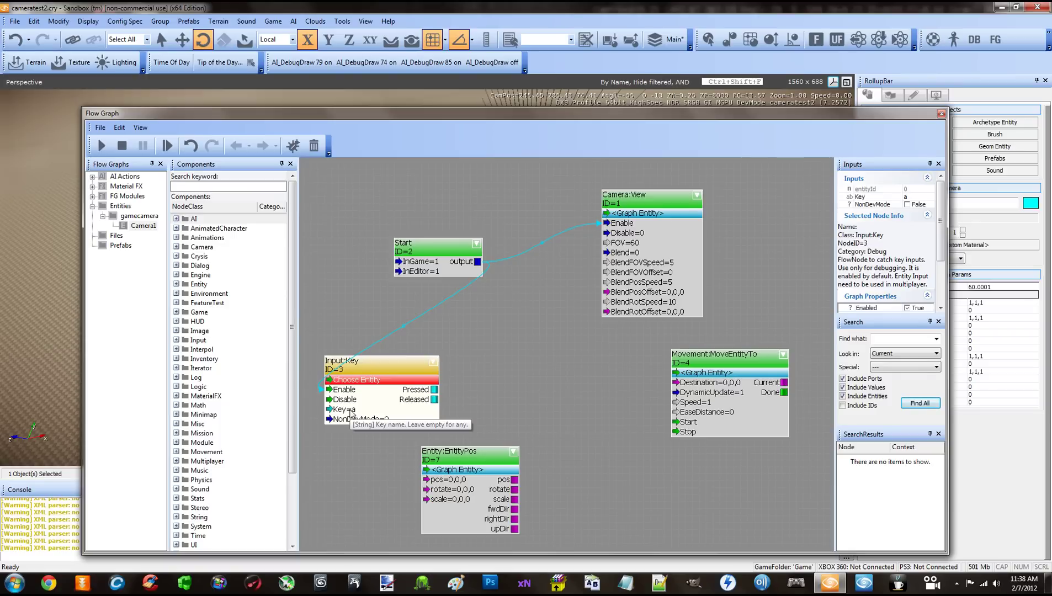
{"action": "left_click_drag", "start_coordinate": [435, 390], "coordinate": [379, 404]}
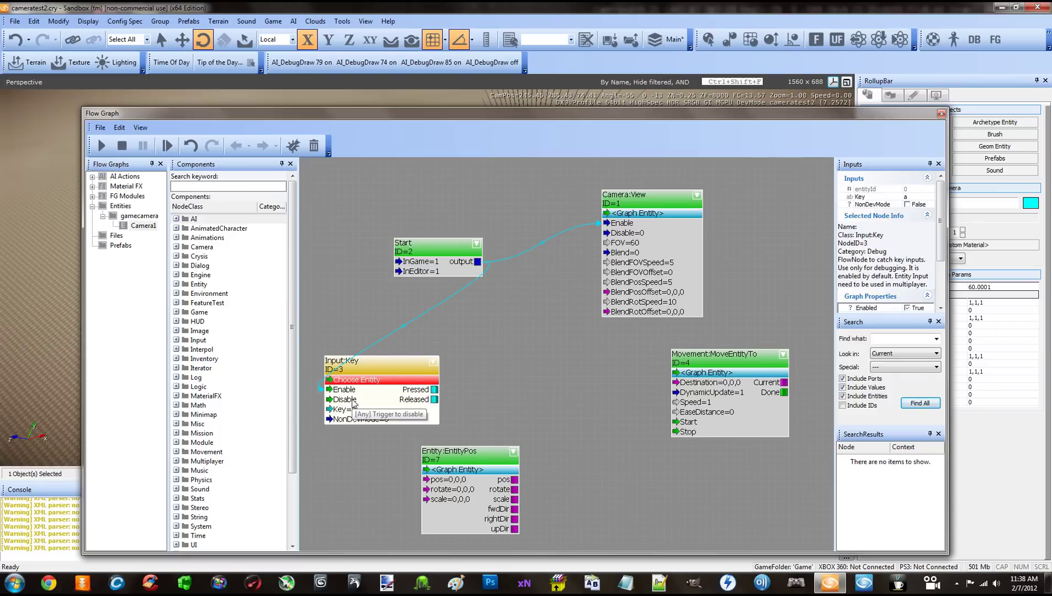
{"action": "left_click", "coordinate": [433, 390]}
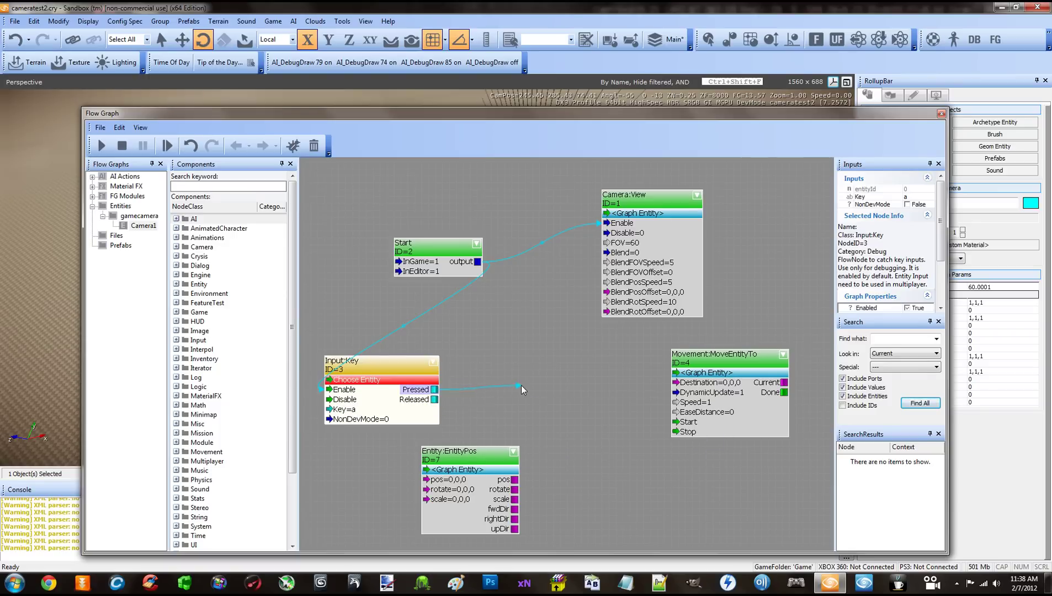
{"action": "left_click_drag", "start_coordinate": [521, 385], "coordinate": [521, 385]}
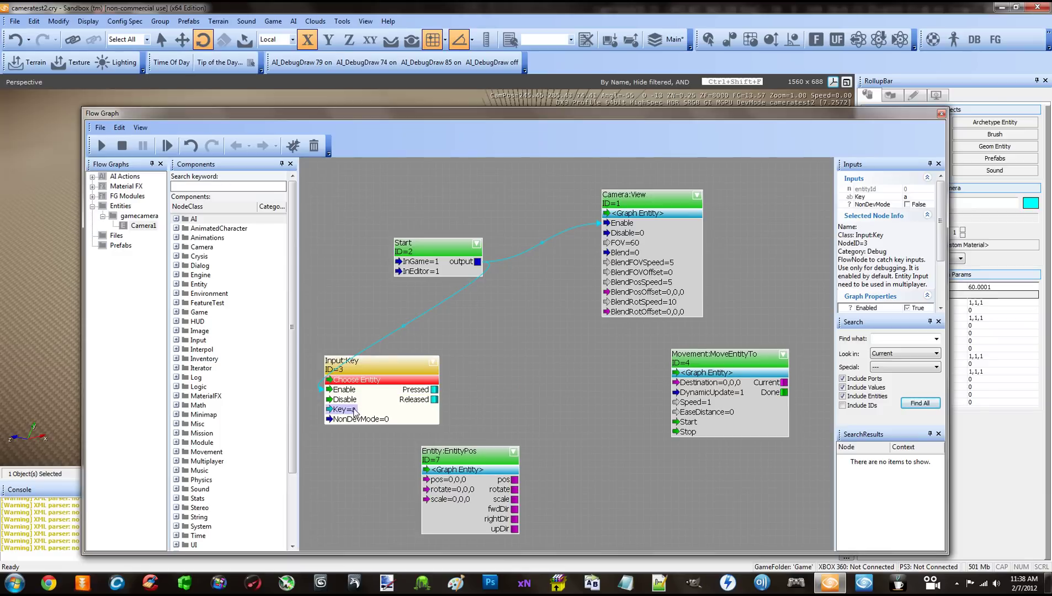
{"action": "left_click_drag", "start_coordinate": [435, 399], "coordinate": [543, 400]}
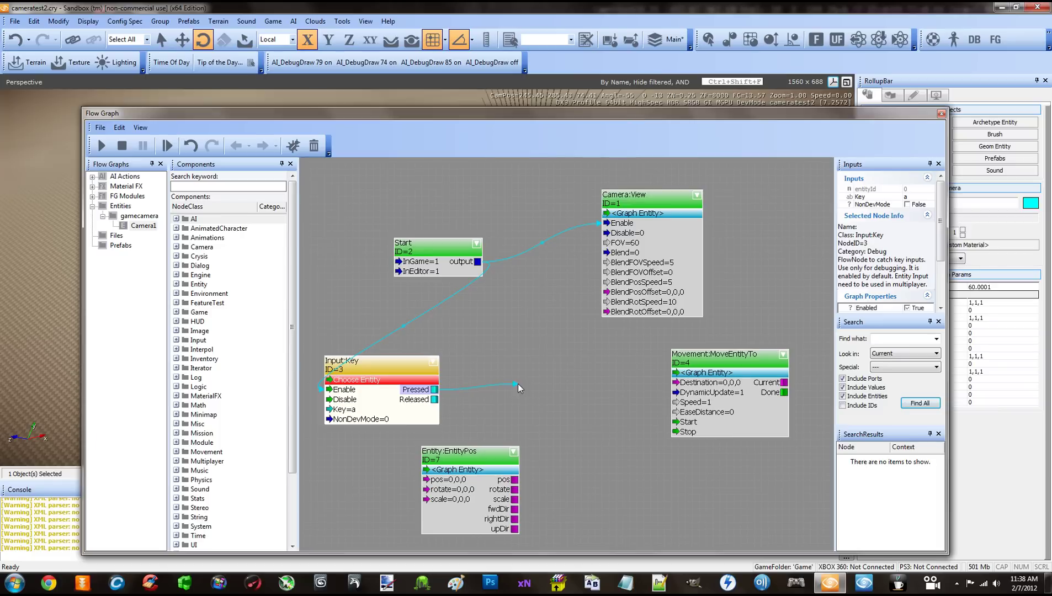
{"action": "left_click_drag", "start_coordinate": [518, 385], "coordinate": [530, 398]}
Connect the Pressed output of Input:Key to the Start input of Movement:MoveEntityTo and spread the surrounding nodes slightly apart
{"action": "left_click_drag", "start_coordinate": [408, 371], "coordinate": [401, 365]}
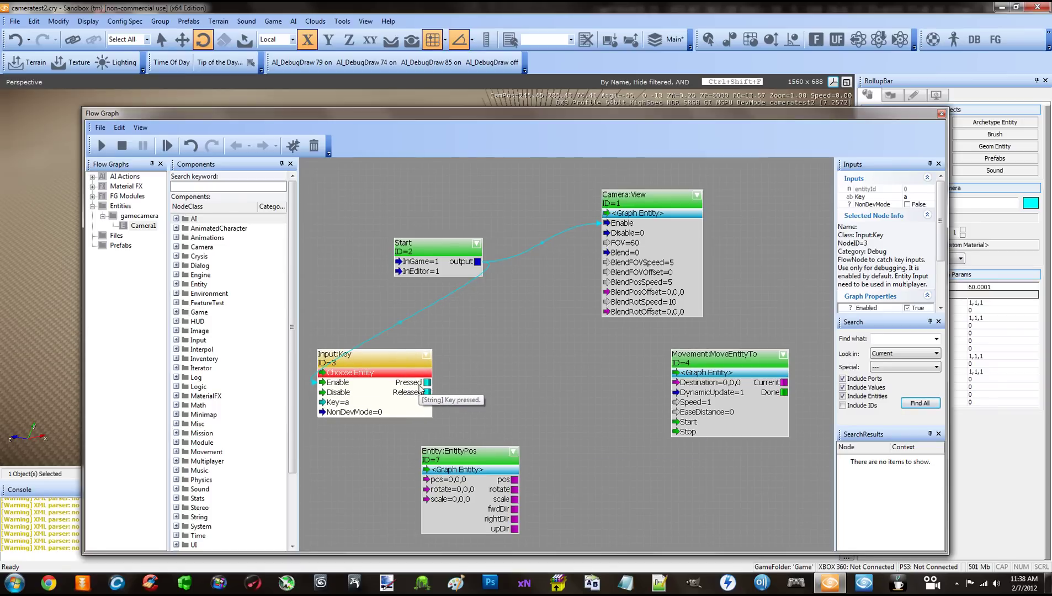
{"action": "left_click_drag", "start_coordinate": [427, 382], "coordinate": [687, 422]}
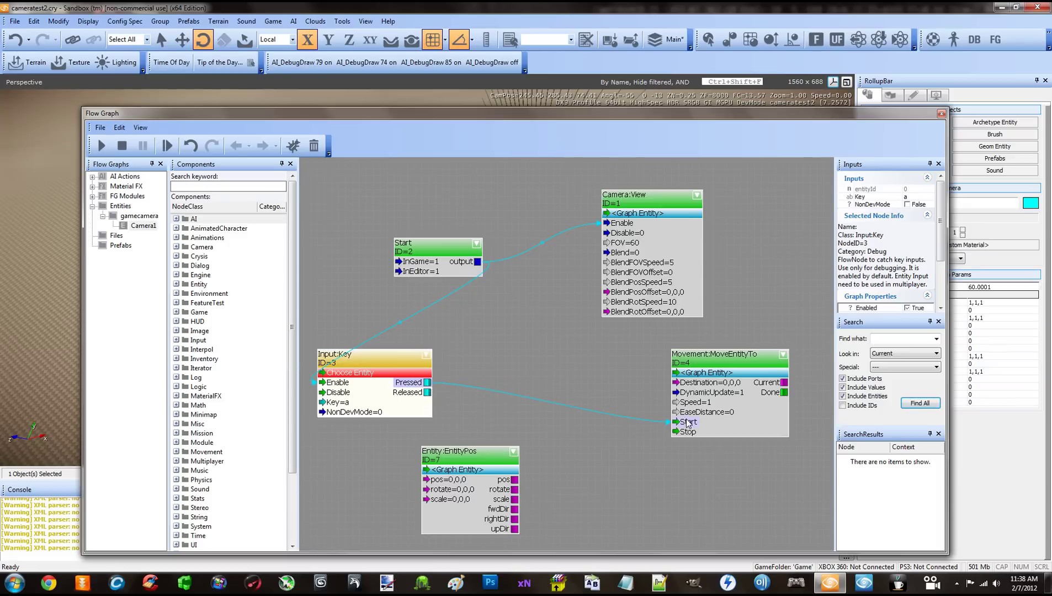
{"action": "left_click_drag", "start_coordinate": [711, 358], "coordinate": [712, 345]}
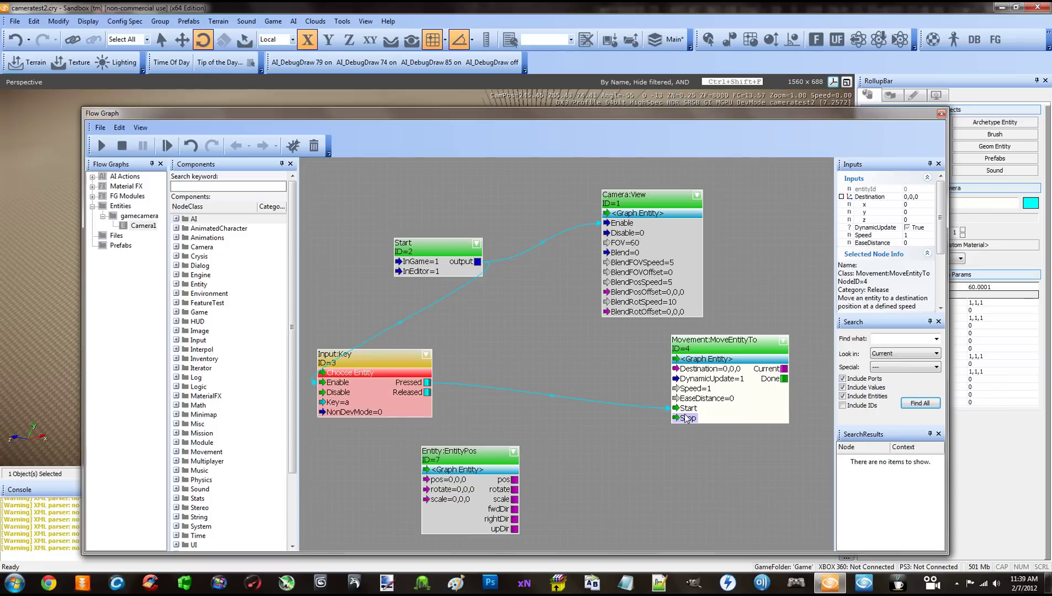
{"action": "mouse_move", "coordinate": [719, 346]}
{"action": "left_mouse_down"}
{"action": "mouse_move", "coordinate": [712, 361]}
{"action": "mouse_move", "coordinate": [722, 340]}
{"action": "left_mouse_up"}
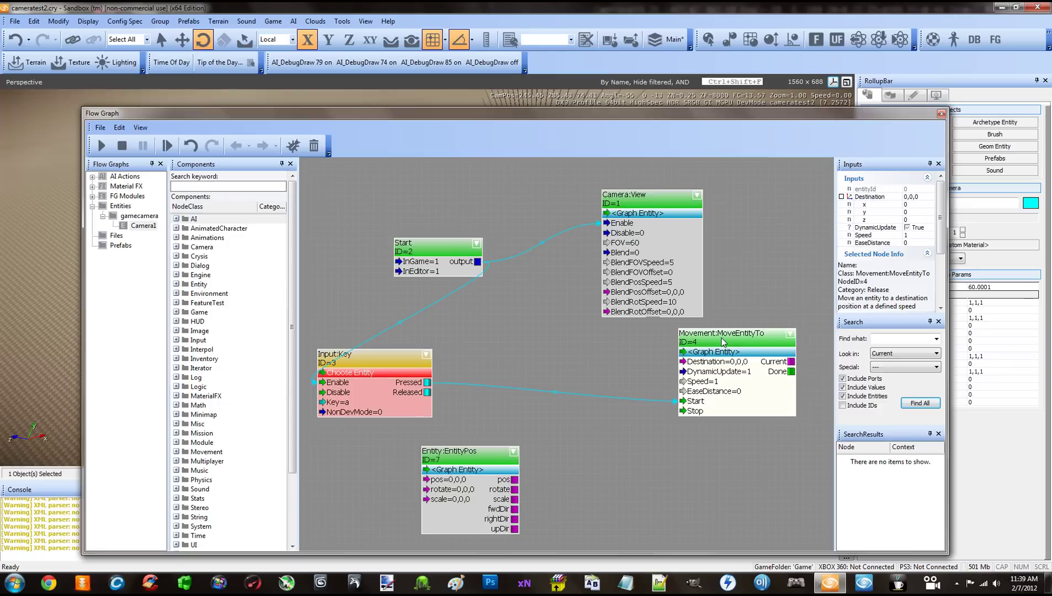
{"action": "mouse_move", "coordinate": [446, 458]}
{"action": "left_mouse_down"}
{"action": "mouse_move", "coordinate": [479, 440]}
{"action": "mouse_move", "coordinate": [459, 438]}
{"action": "mouse_move", "coordinate": [466, 453]}
{"action": "mouse_move", "coordinate": [452, 454]}
{"action": "left_mouse_up"}
Try a Vec3:AddVec3 node between the Entity:EntityPos and Movement:MoveEntityTo nodes and delete it again
{"action": "right_click", "coordinate": [561, 423]}
{"action": "left_click", "coordinate": [566, 441]}
{"action": "right_click", "coordinate": [566, 440]}
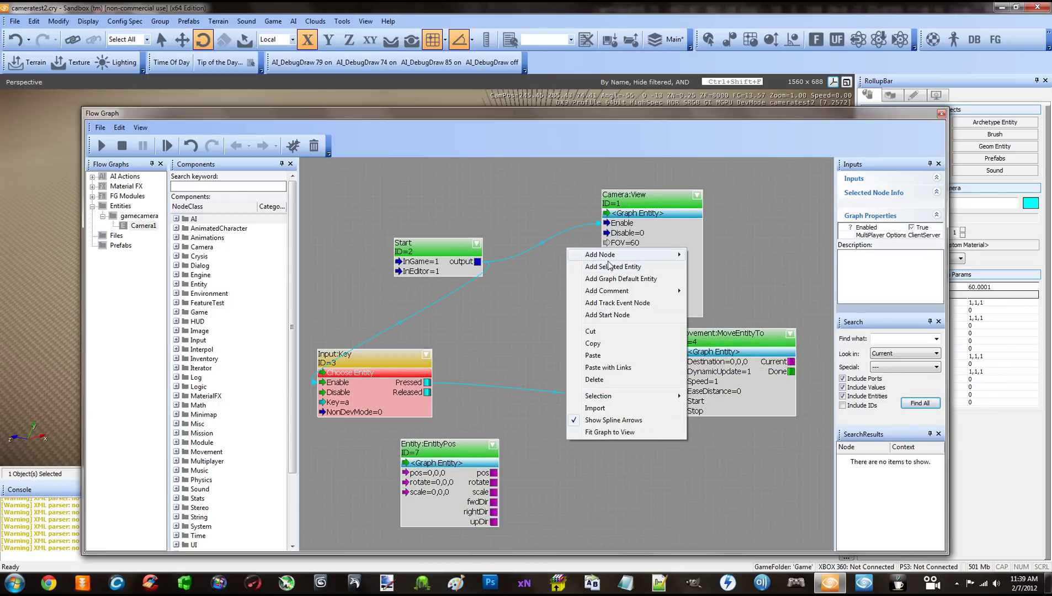
{"action": "left_click", "coordinate": [548, 426]}
{"action": "right_click", "coordinate": [548, 426]}
{"action": "mouse_move", "coordinate": [596, 244]}
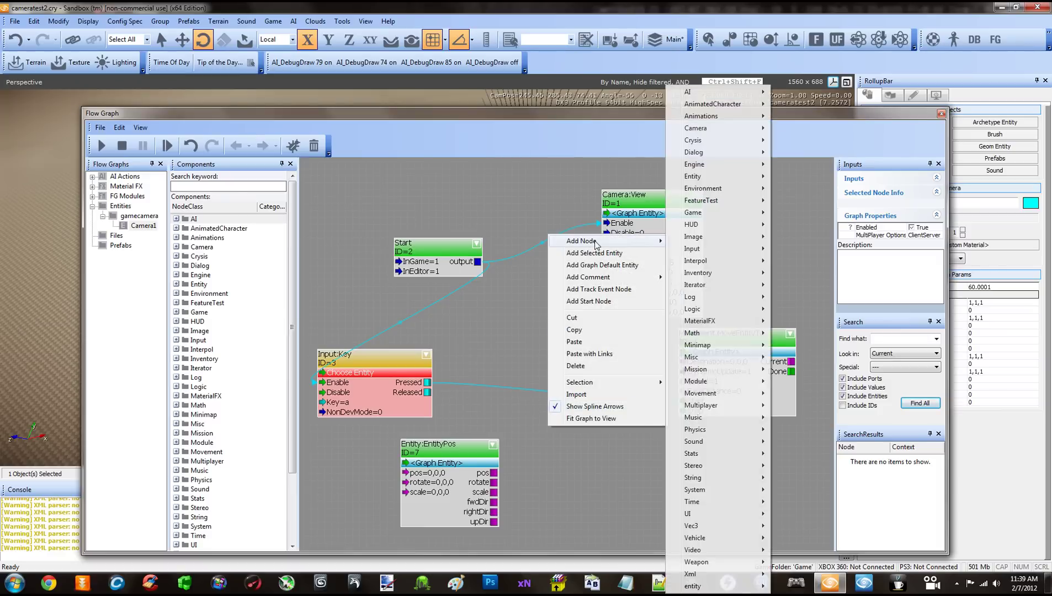
{"action": "mouse_move", "coordinate": [700, 529]}
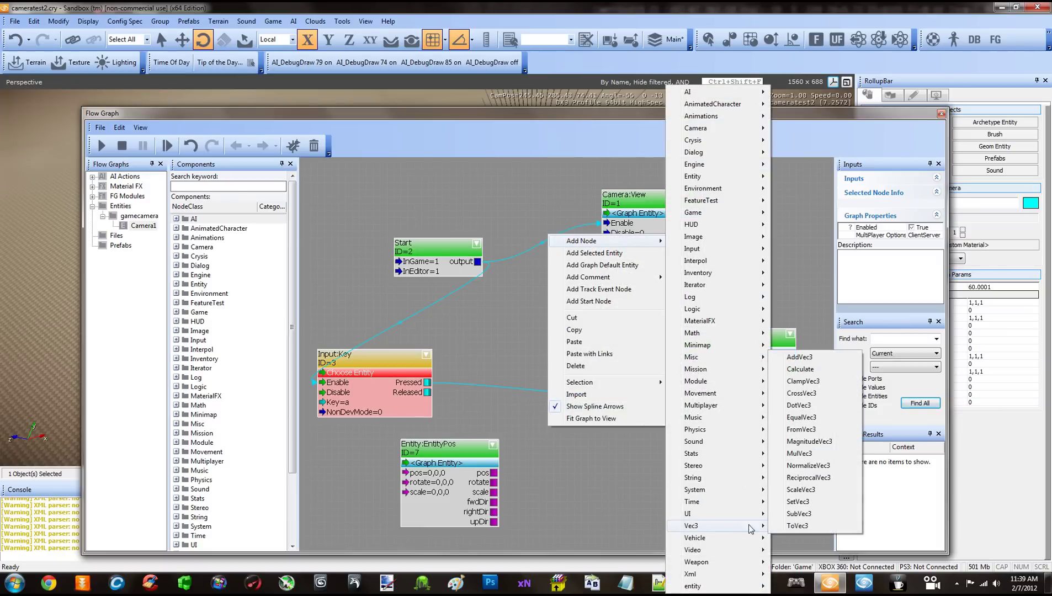
{"action": "left_click", "coordinate": [799, 357]}
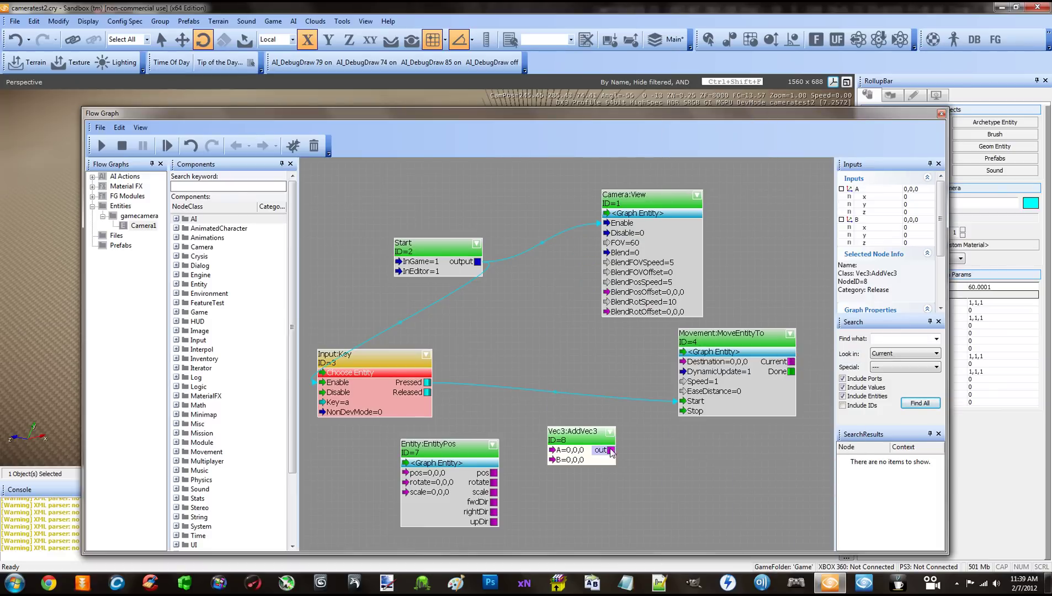
{"action": "left_click_drag", "start_coordinate": [586, 441], "coordinate": [592, 363]}
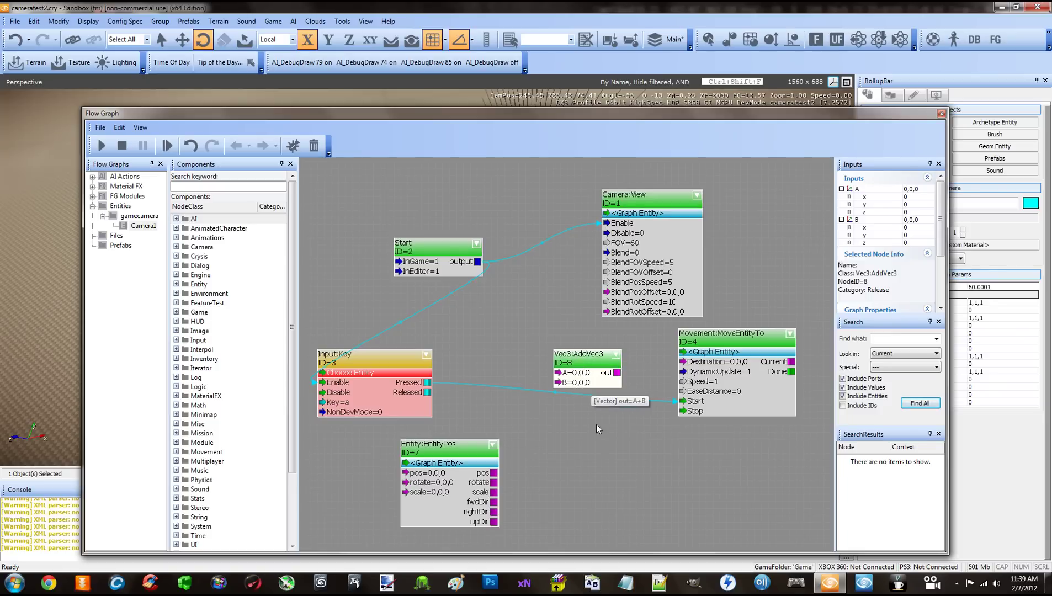
{"action": "right_click", "coordinate": [594, 361]}
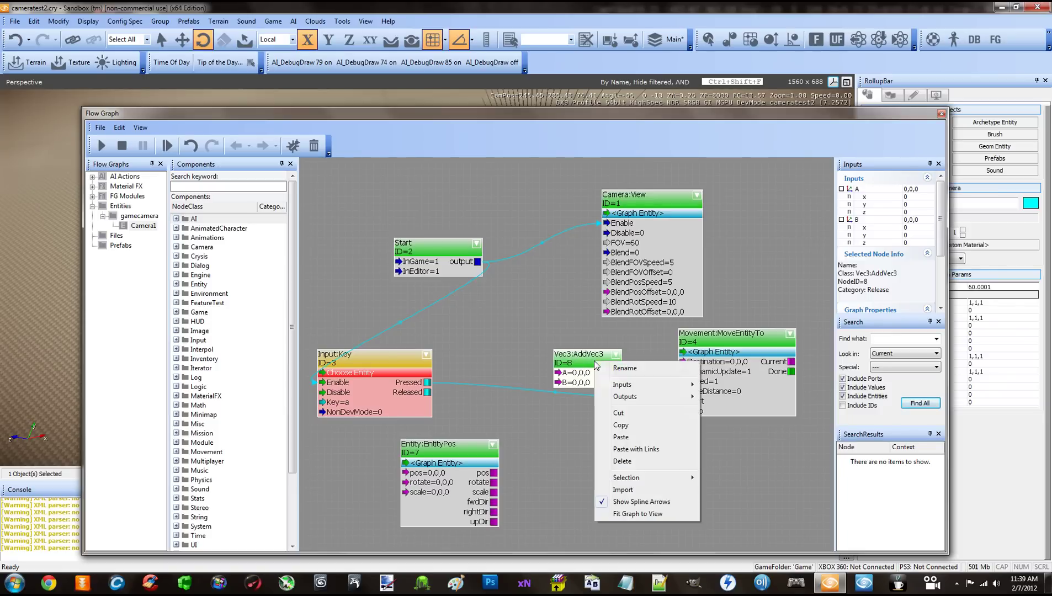
{"action": "left_click", "coordinate": [622, 461]}
Add a Vec3:SubVec3 node and place it between the Entity:EntityPos and Movement:MoveEntityTo nodes
{"action": "right_click", "coordinate": [567, 456]}
{"action": "mouse_move", "coordinate": [605, 275]}
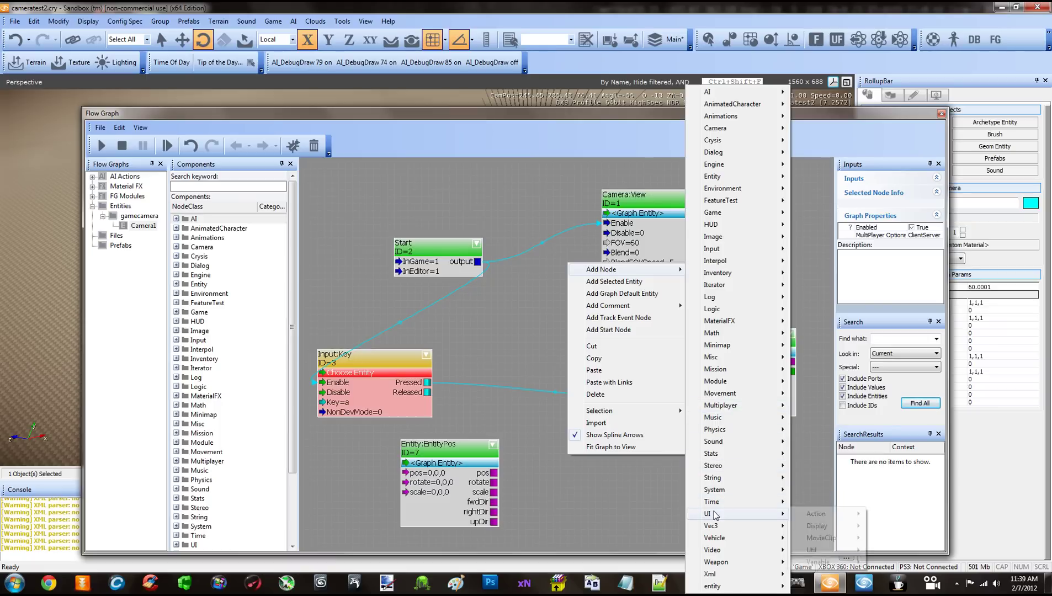
{"action": "mouse_move", "coordinate": [722, 528]}
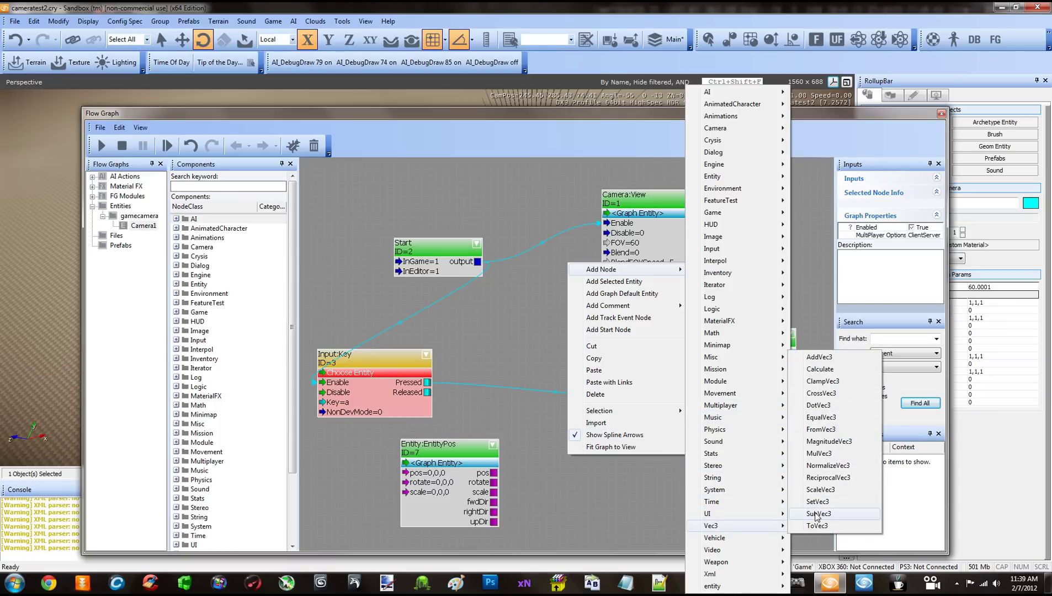
{"action": "left_click", "coordinate": [817, 514]}
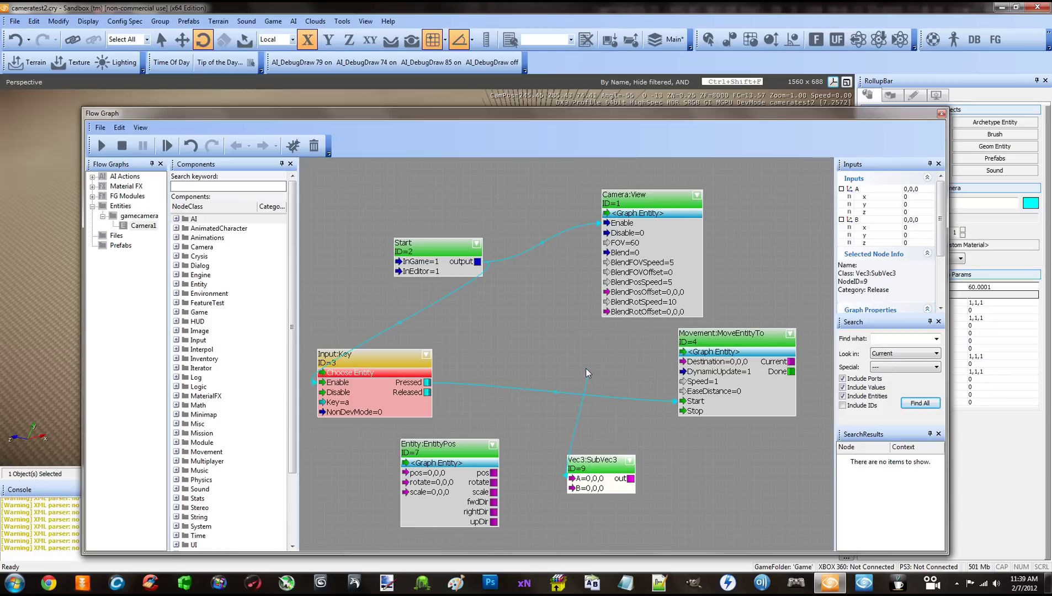
{"action": "left_click_drag", "start_coordinate": [593, 472], "coordinate": [593, 408]}
Connect the pos output of Entity:EntityPos to input A of Vec3:SubVec3 and set the x component of its B vector to 1
{"action": "left_click_drag", "start_coordinate": [456, 458], "coordinate": [584, 405]}
{"action": "double_click", "coordinate": [574, 431]}
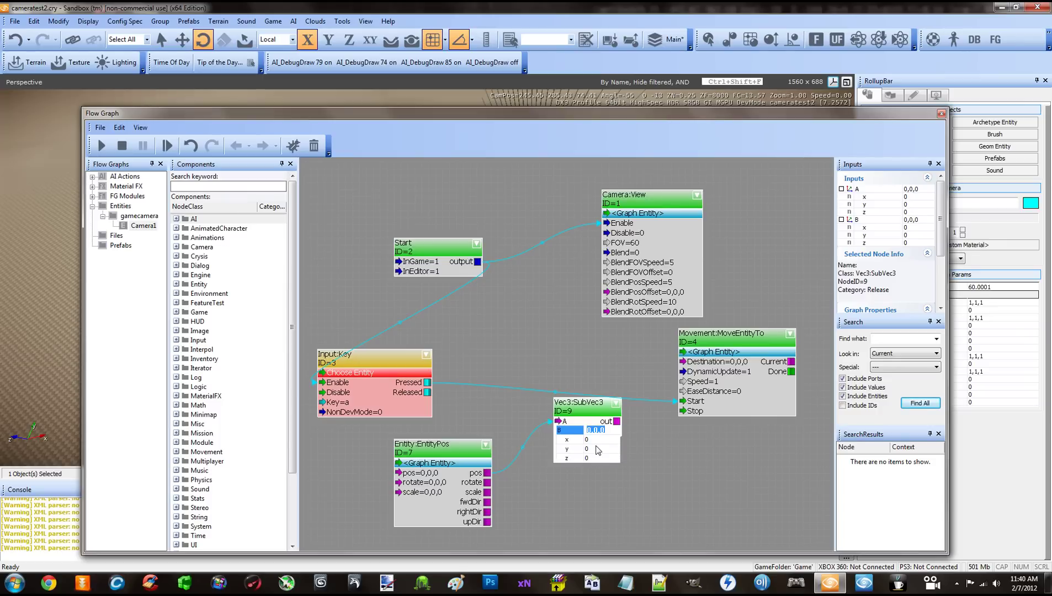
{"action": "left_click", "coordinate": [589, 439]}
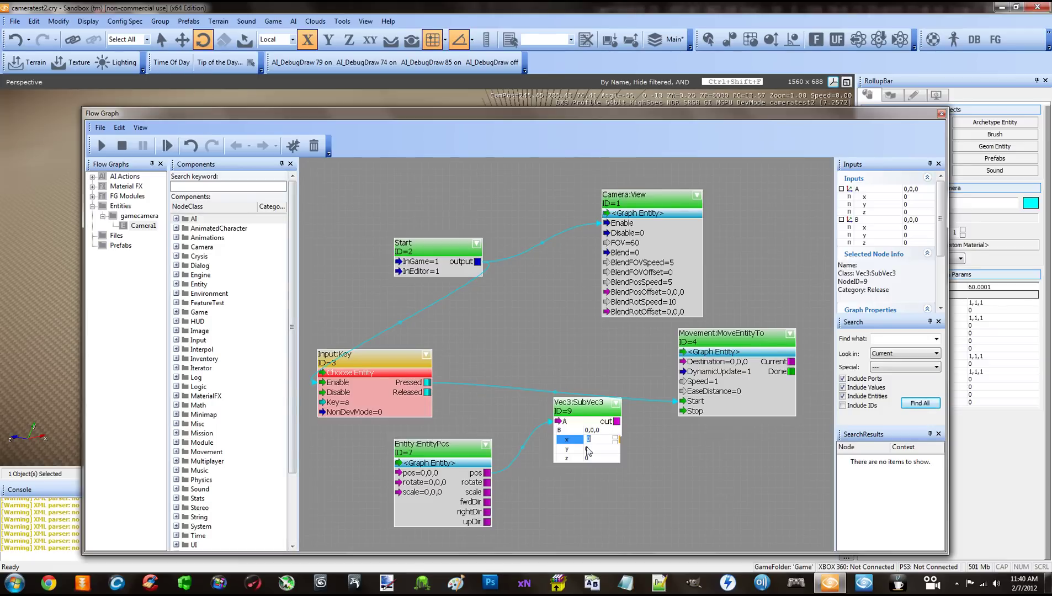
{"action": "type", "text": "1"}
{"action": "key", "text": "Return"}
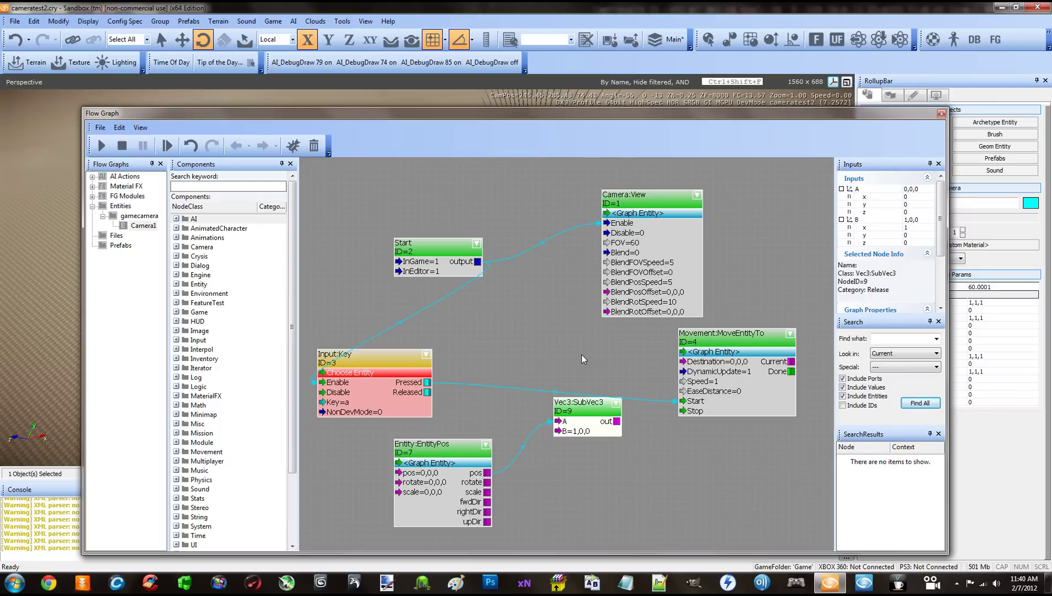
Connect the out port of Vec3:SubVec3 to the Destination input of Movement:MoveEntityTo and move the surrounding nodes closer together
{"action": "scroll", "coordinate": [586, 370], "scroll_direction": "up", "scroll_amount": 2}
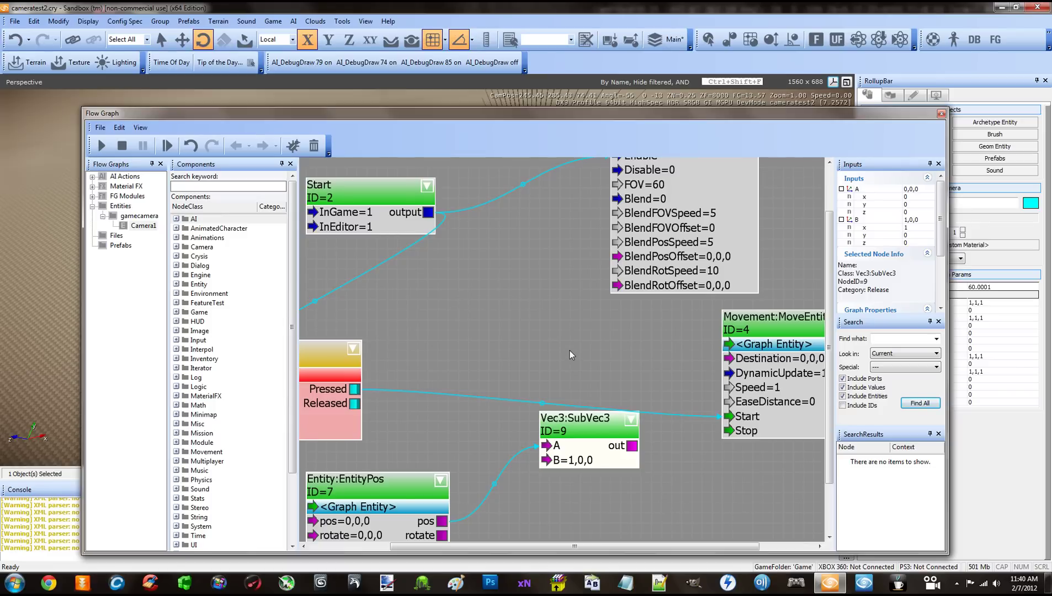
{"action": "left_click_drag", "start_coordinate": [579, 424], "coordinate": [579, 415]}
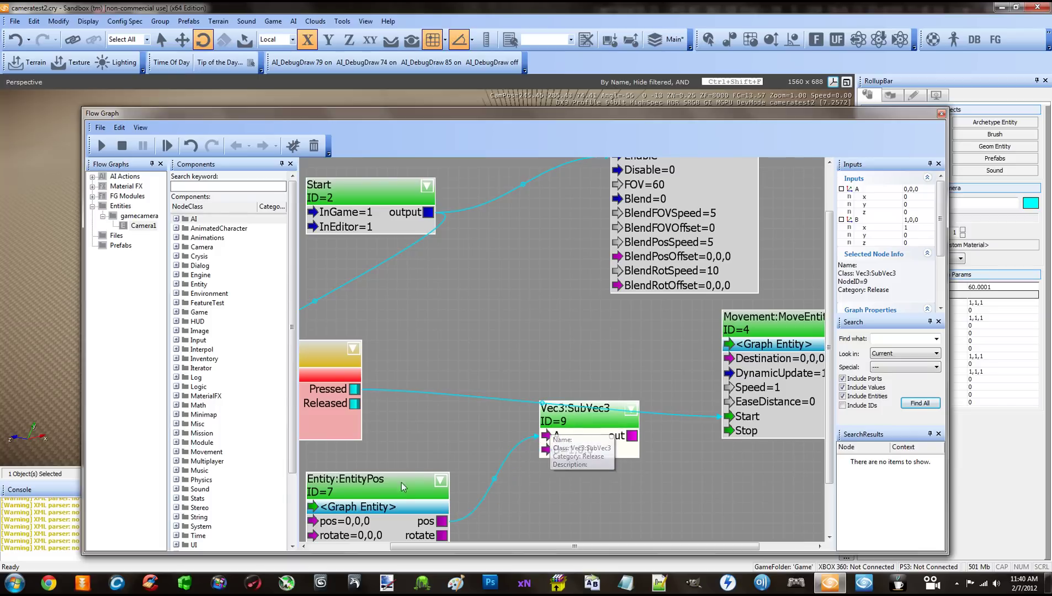
{"action": "left_click_drag", "start_coordinate": [397, 502], "coordinate": [395, 482]}
{"action": "left_click_drag", "start_coordinate": [574, 412], "coordinate": [574, 401]}
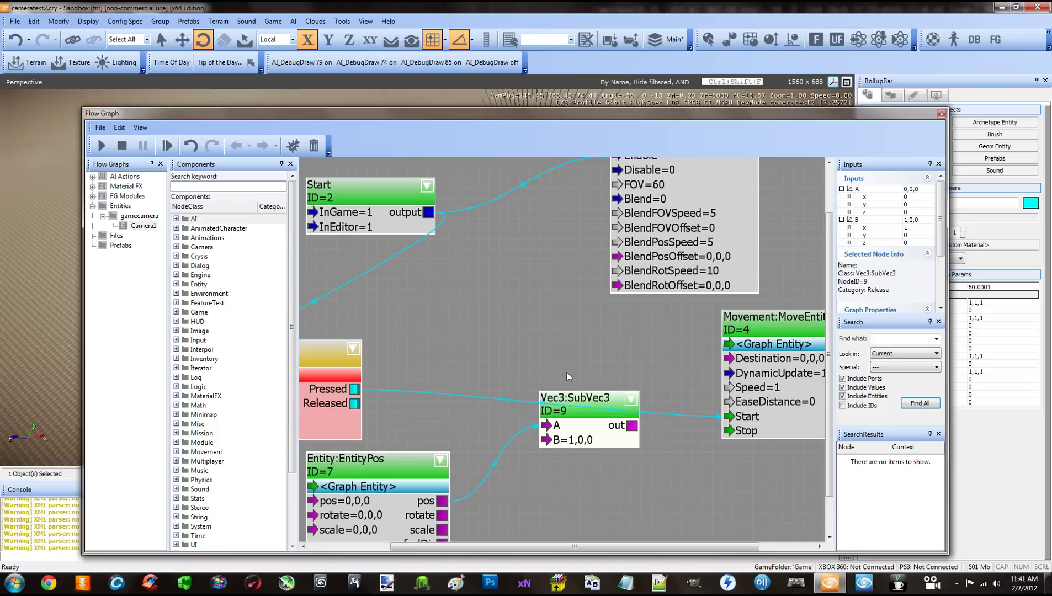
{"action": "left_click_drag", "start_coordinate": [586, 405], "coordinate": [732, 363]}
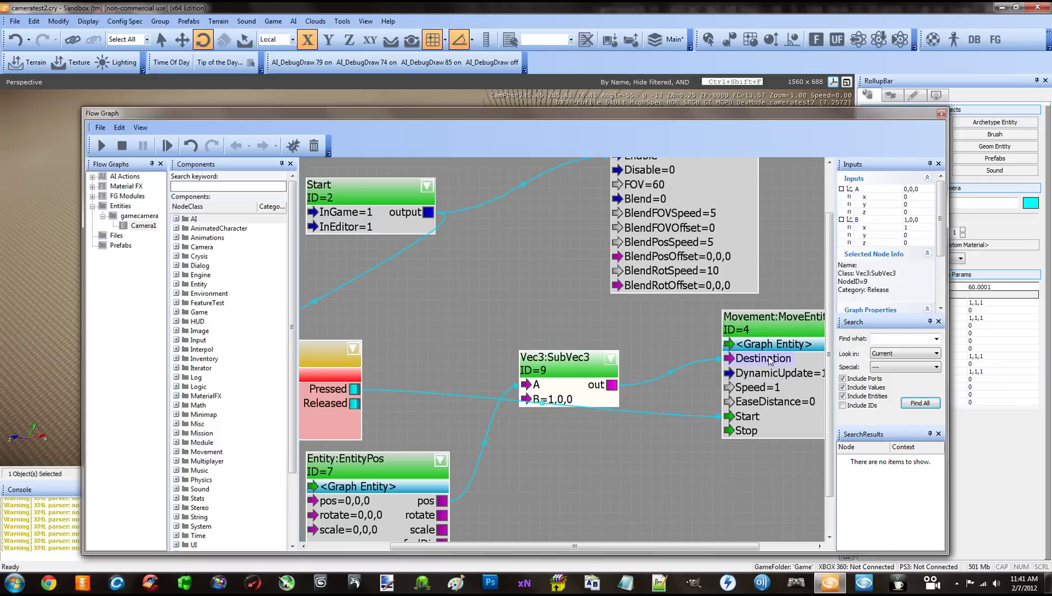
{"action": "left_click_drag", "start_coordinate": [770, 360], "coordinate": [745, 360]}
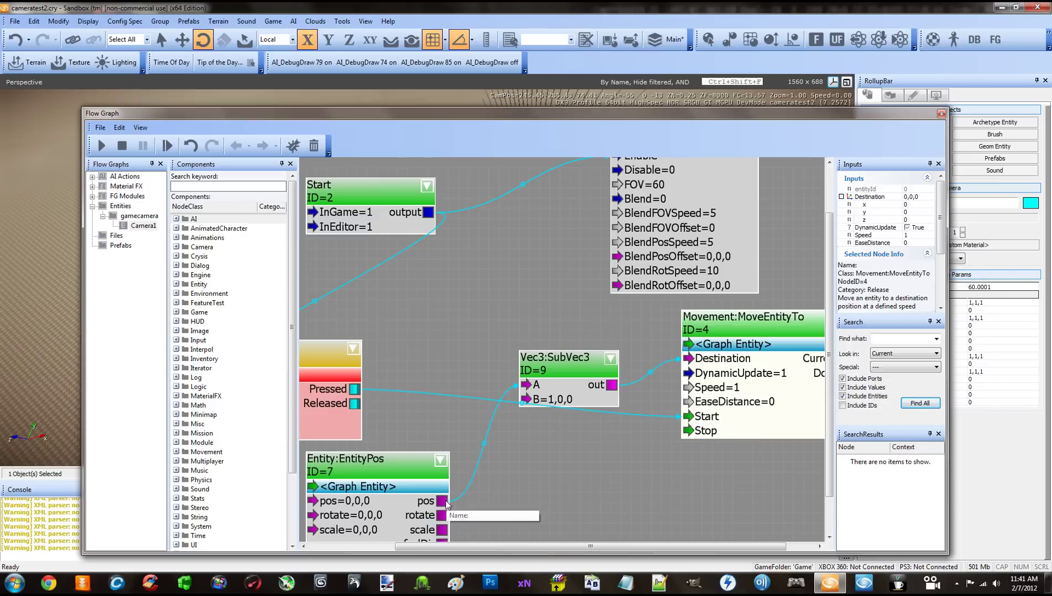
{"action": "left_click", "coordinate": [389, 457]}
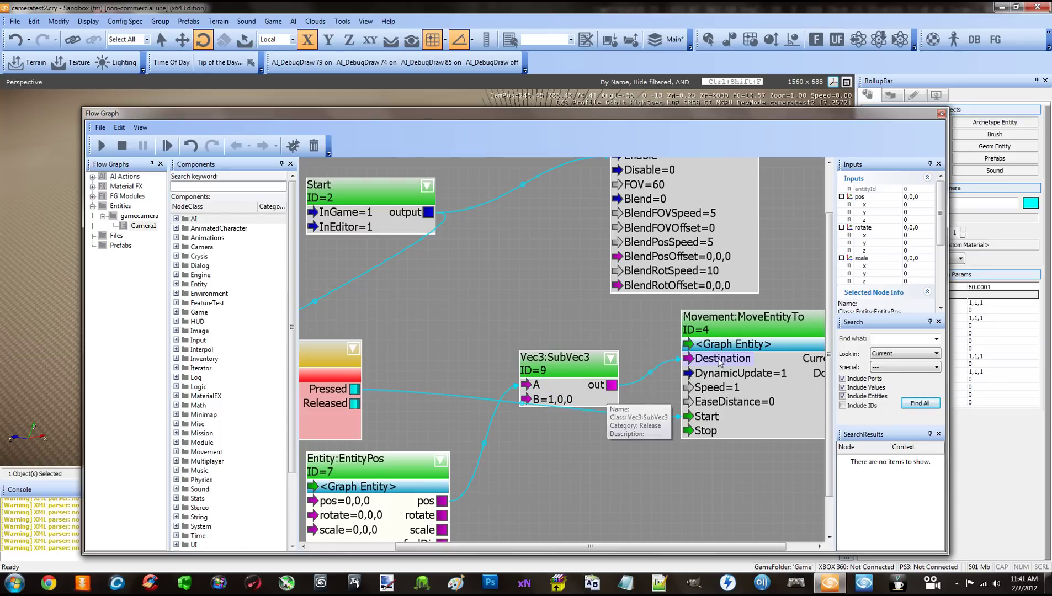
{"action": "left_click", "coordinate": [740, 331]}
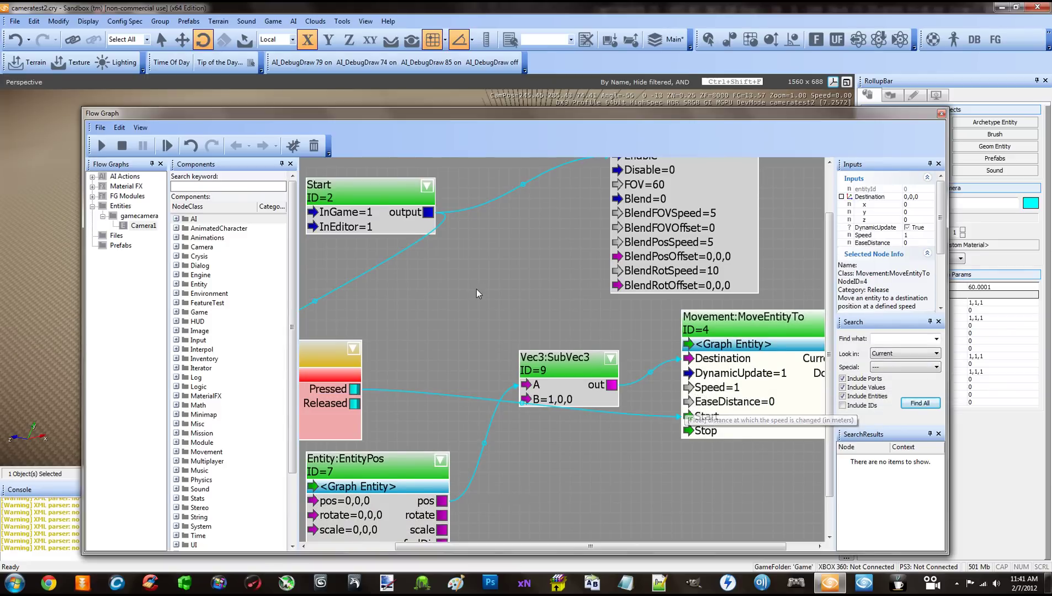
Connect the Released output of Input:Key to the Stop input of Movement:MoveEntityTo
{"action": "right_click_drag", "start_coordinate": [476, 289], "coordinate": [493, 288]}
{"action": "scroll", "coordinate": [493, 289], "scroll_direction": "down", "scroll_amount": 1}
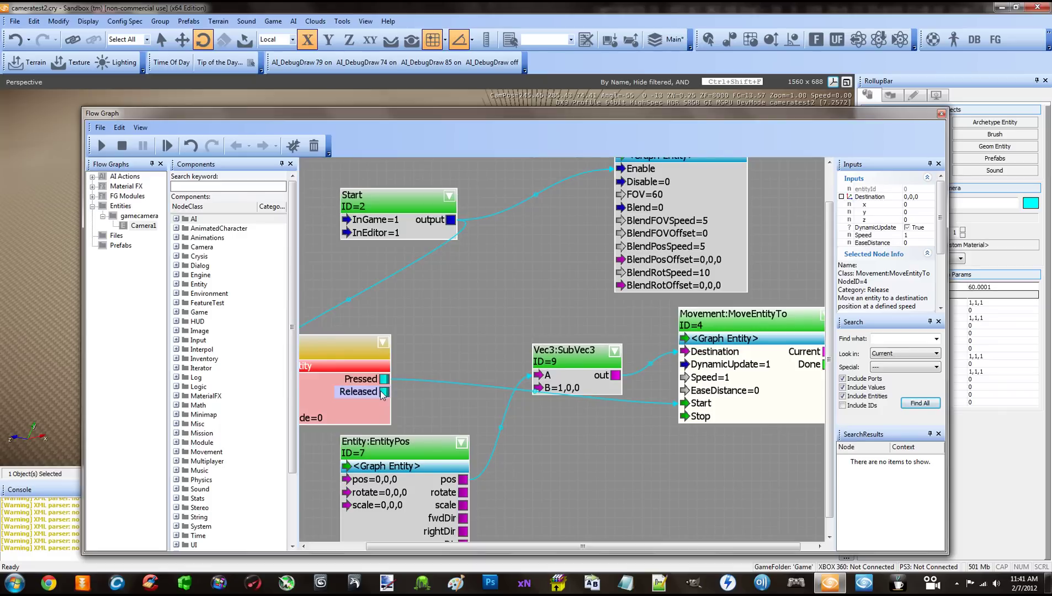
{"action": "left_click_drag", "start_coordinate": [381, 394], "coordinate": [690, 421]}
{"action": "scroll", "coordinate": [663, 415], "scroll_direction": "down", "scroll_amount": 4}
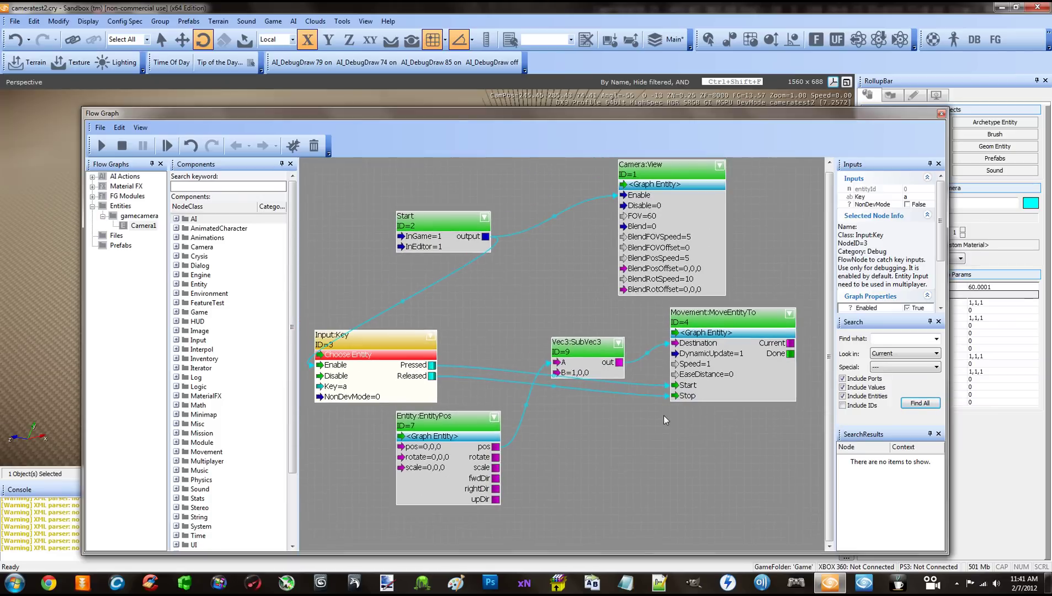
{"action": "left_click", "coordinate": [611, 408]}
{"action": "scroll", "coordinate": [610, 407], "scroll_direction": "down", "scroll_amount": 2}
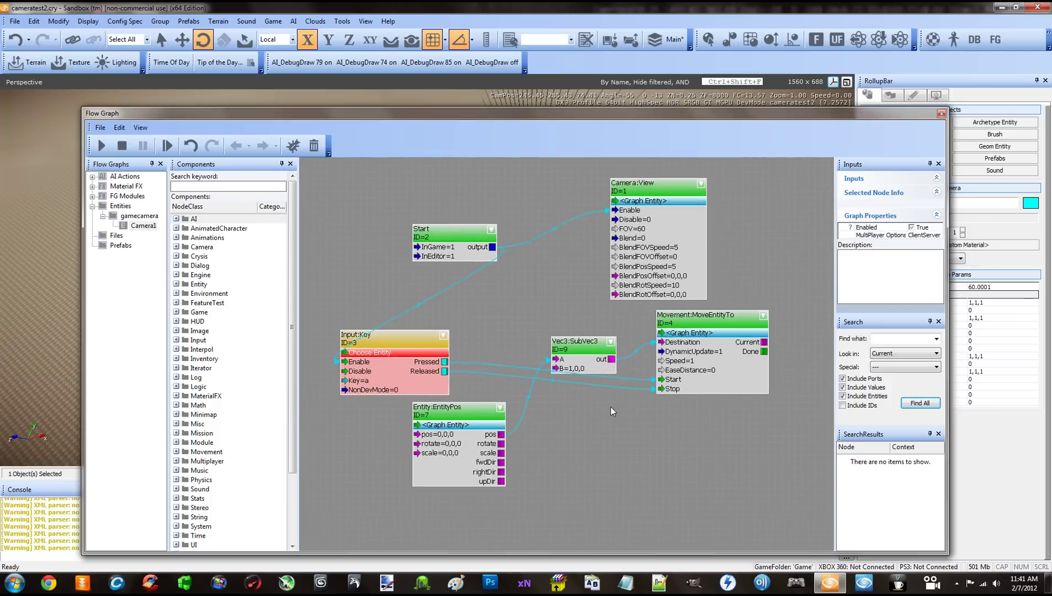
Close the flow graph and test the key-driven camera movement in game mode, returning to the editor when finished
{"action": "left_click", "coordinate": [941, 113]}
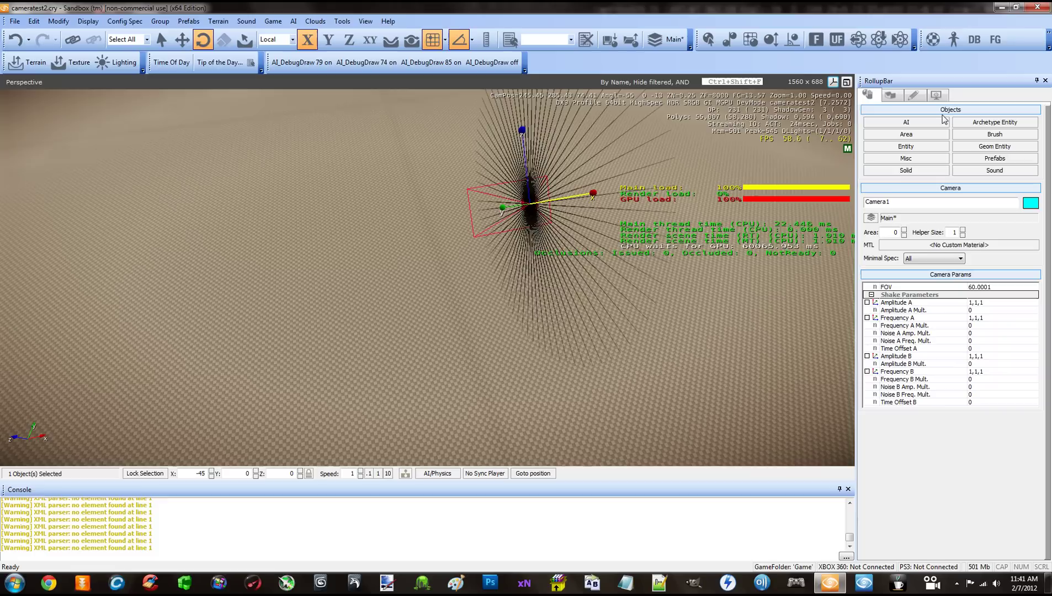
{"action": "left_click", "coordinate": [566, 283]}
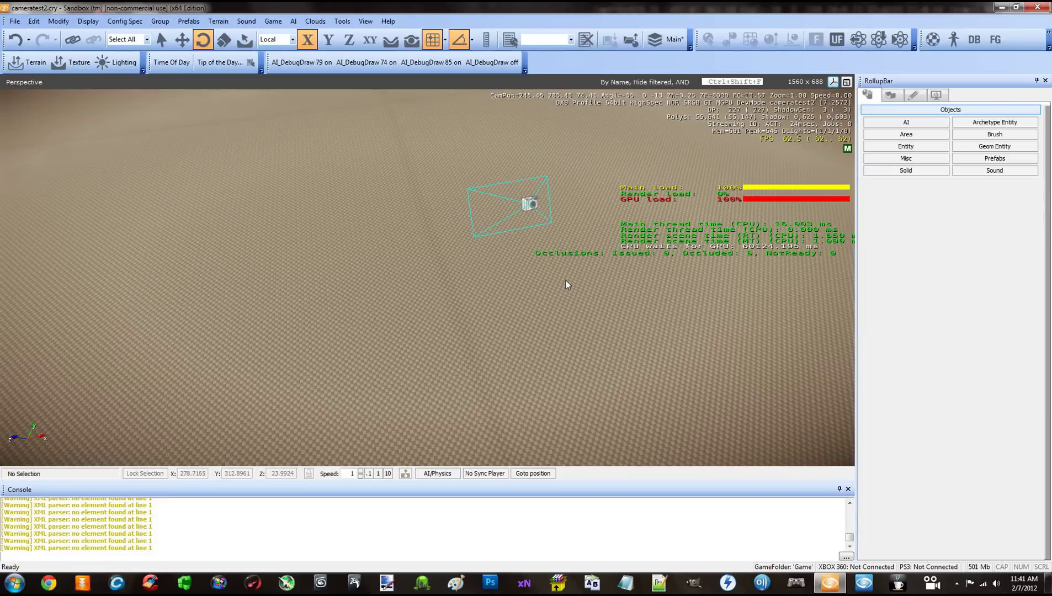
{"action": "left_click", "coordinate": [273, 21]}
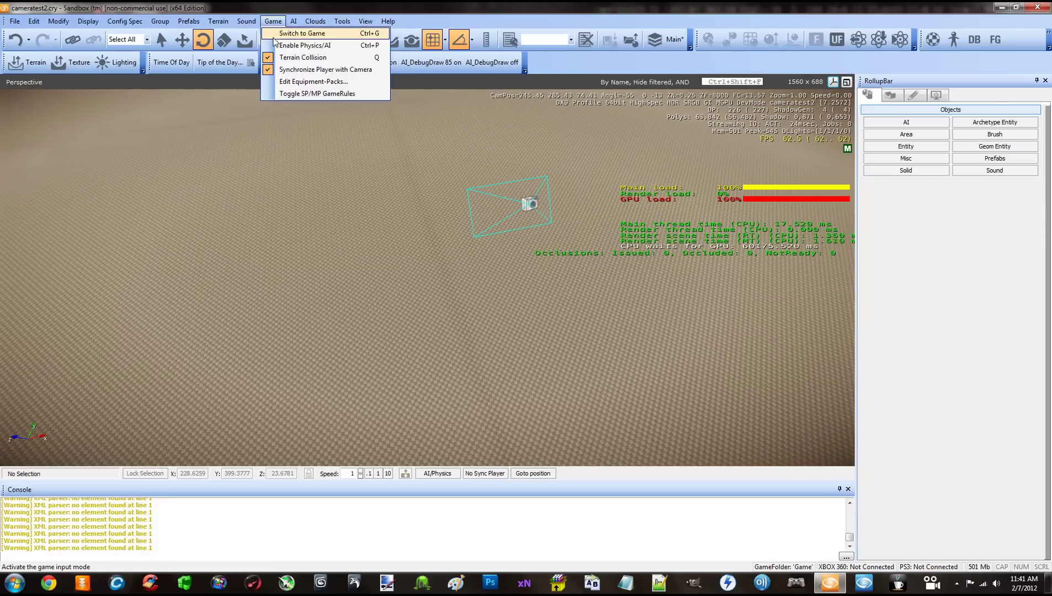
{"action": "left_click", "coordinate": [298, 32]}
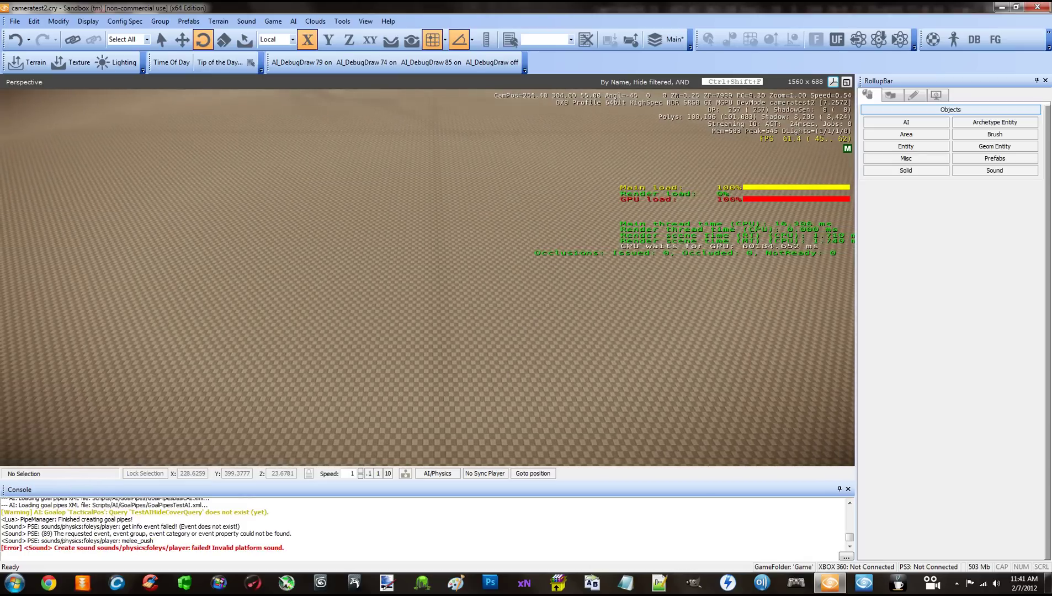
{"action": "key", "text": "Escape"}
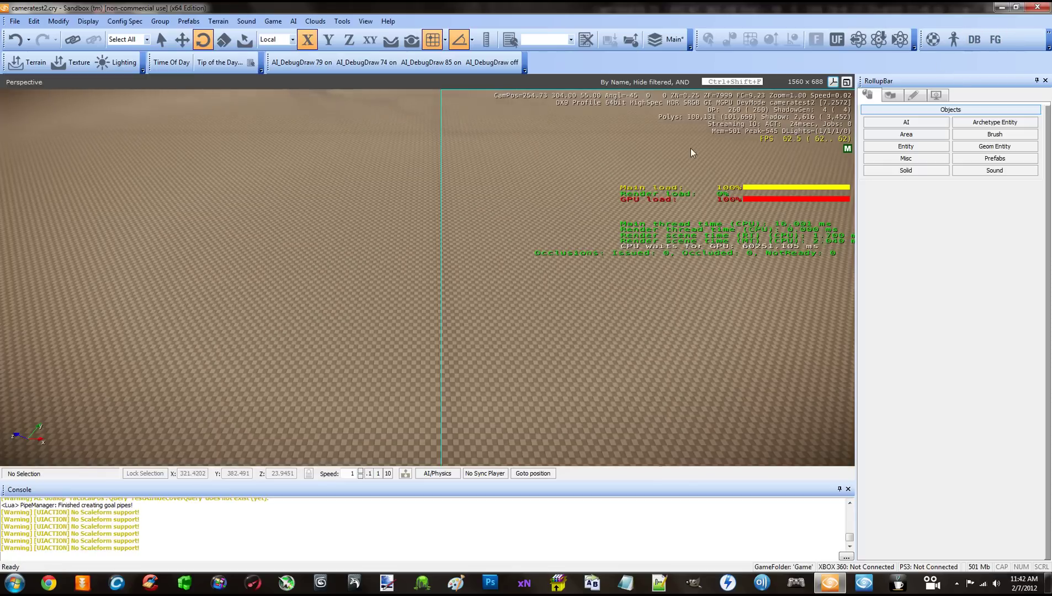
Reopen the gamecamera:Camera1 flow graph from the camera entity and set the Speed of Movement:MoveEntityTo to 10
{"action": "scroll", "coordinate": [634, 203], "scroll_direction": "down", "scroll_amount": 3}
{"action": "left_click", "coordinate": [545, 275]}
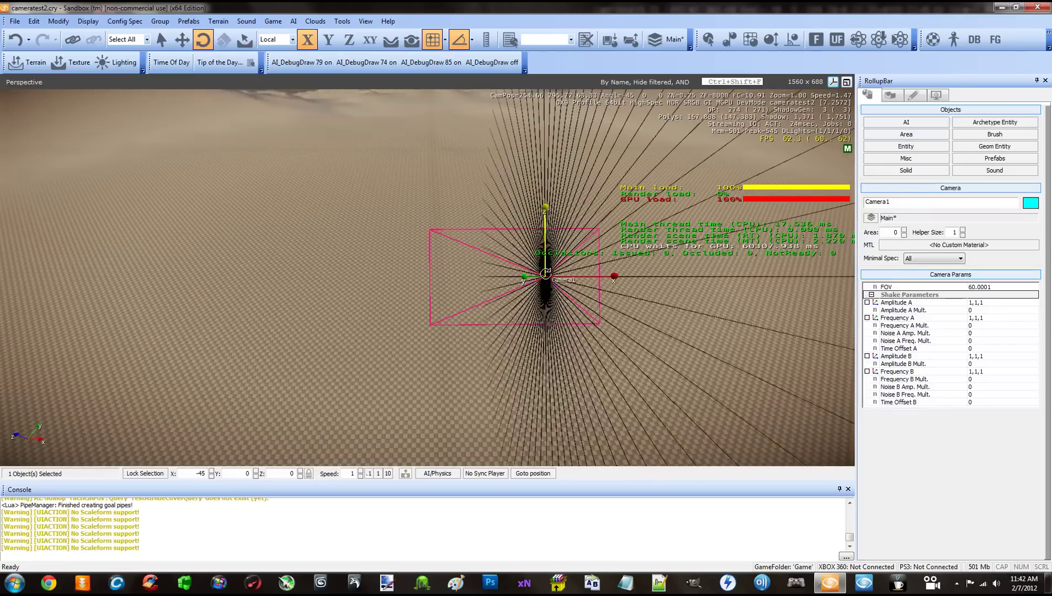
{"action": "right_click", "coordinate": [546, 276]}
{"action": "mouse_move", "coordinate": [582, 297]}
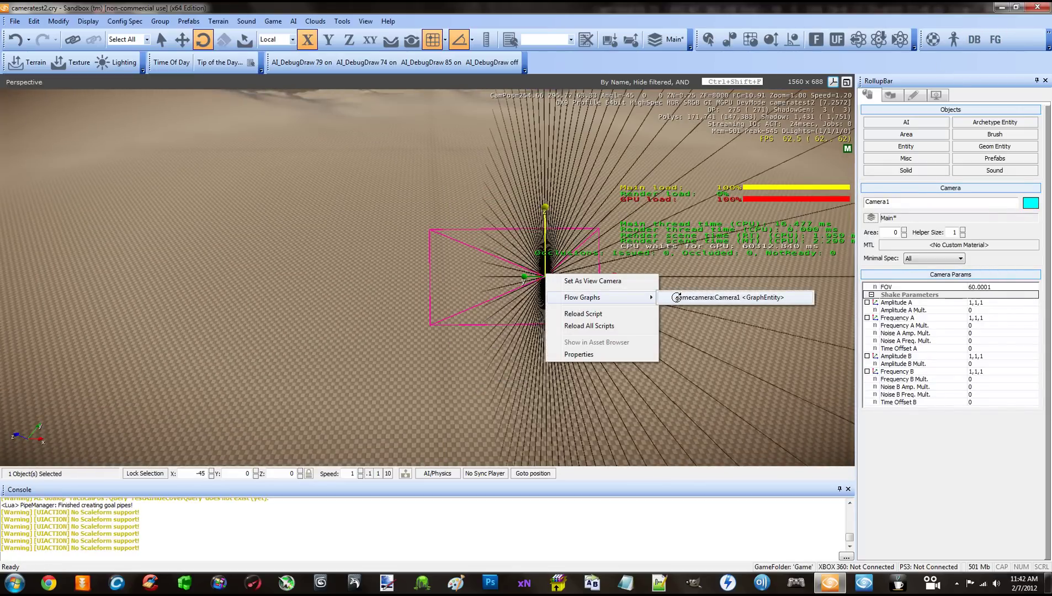
{"action": "left_click", "coordinate": [675, 298]}
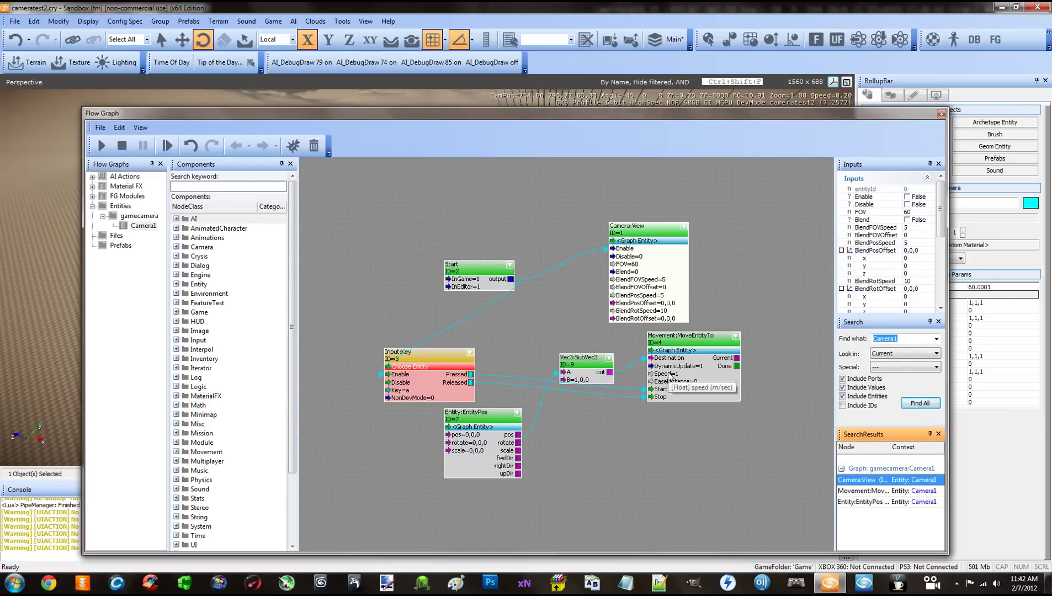
{"action": "left_click_drag", "start_coordinate": [673, 377], "coordinate": [677, 375]}
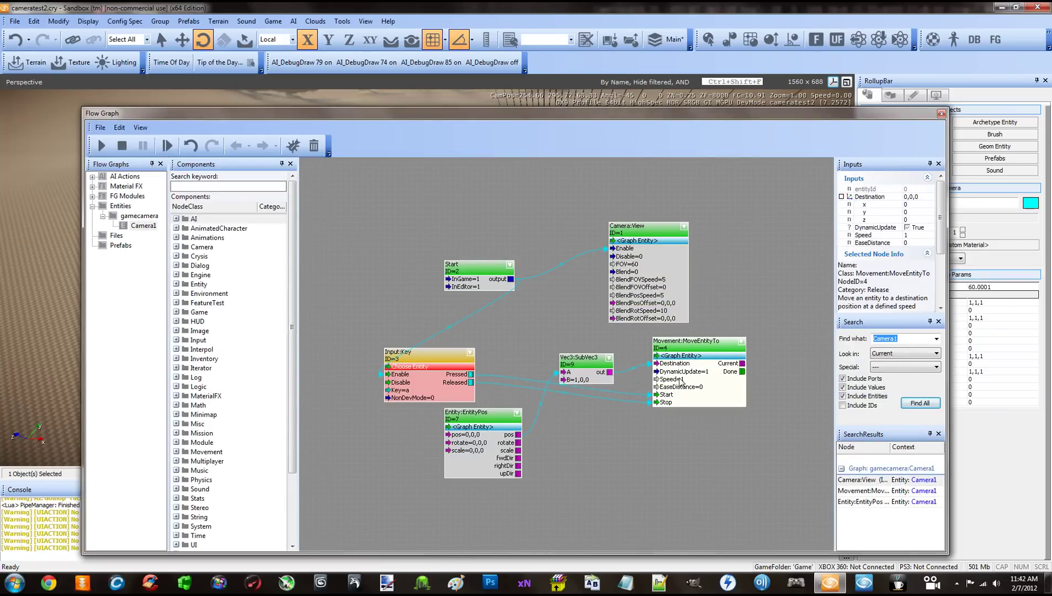
{"action": "double_click", "coordinate": [679, 379]}
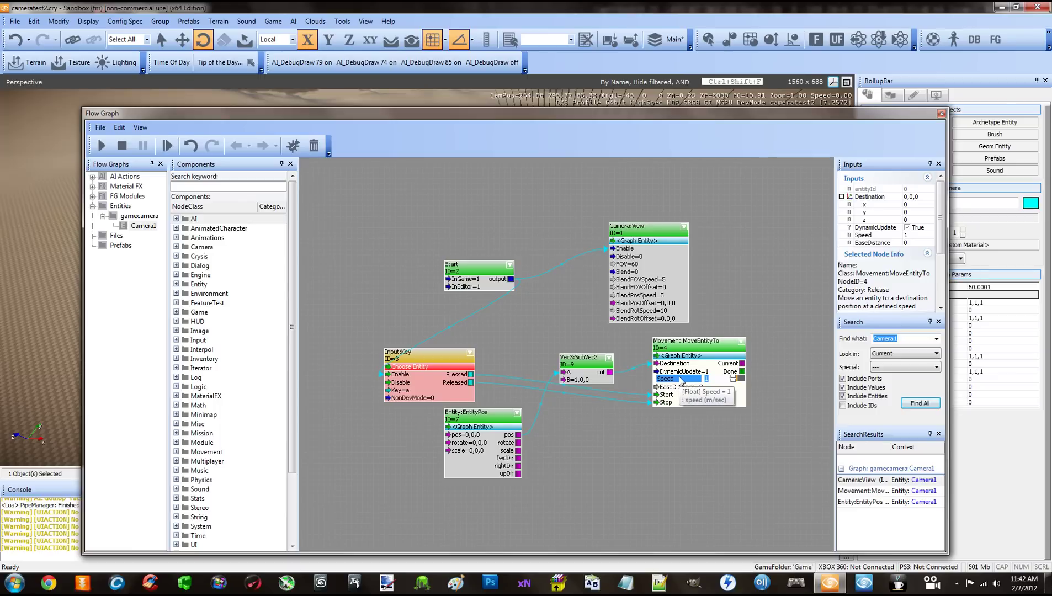
{"action": "type", "text": "0"}
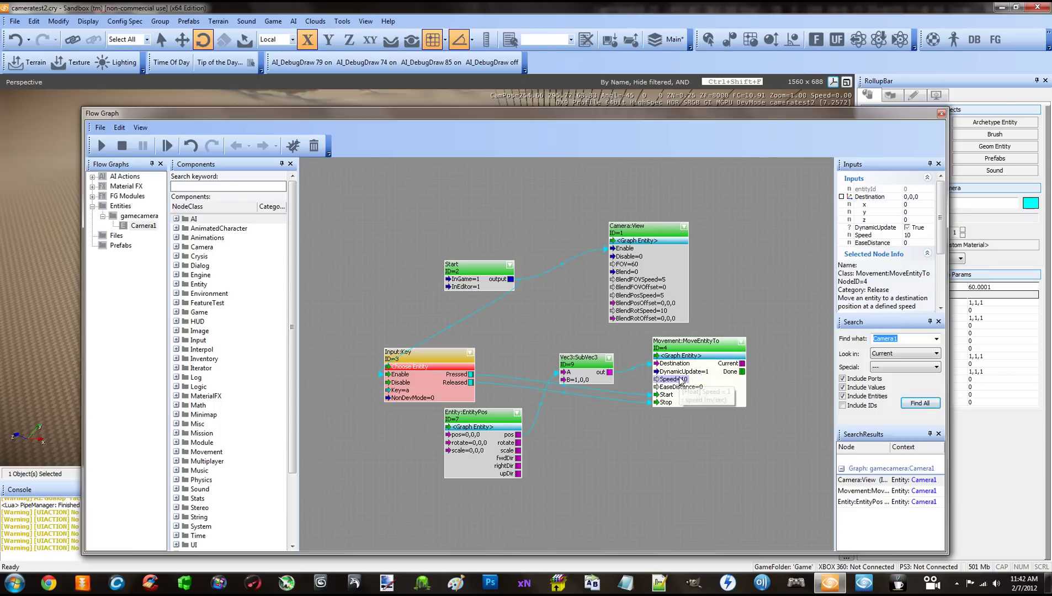
{"action": "left_click", "coordinate": [677, 436]}
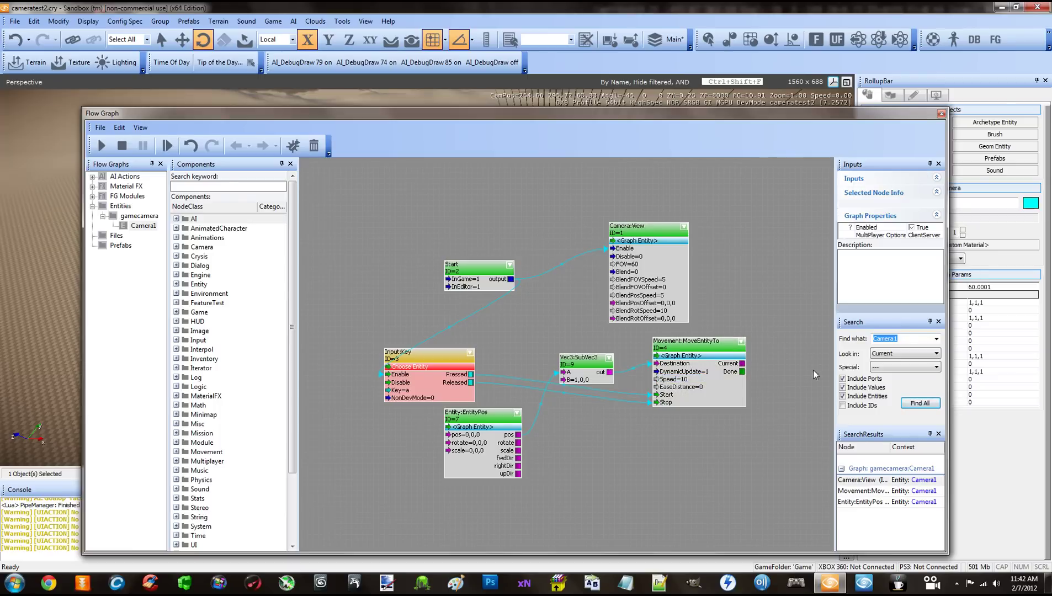
Close the flow graph, switch to game mode and repeatedly move the camera to check its new speed, returning to the editor at the end
{"action": "left_click", "coordinate": [940, 113]}
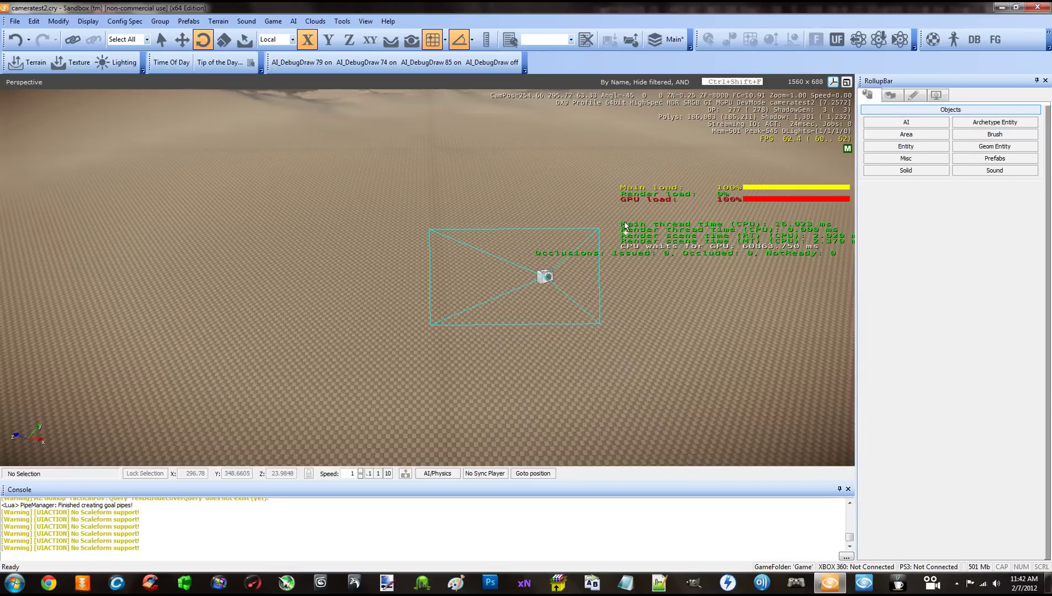
{"action": "left_click", "coordinate": [273, 21]}
{"action": "left_click", "coordinate": [302, 33]}
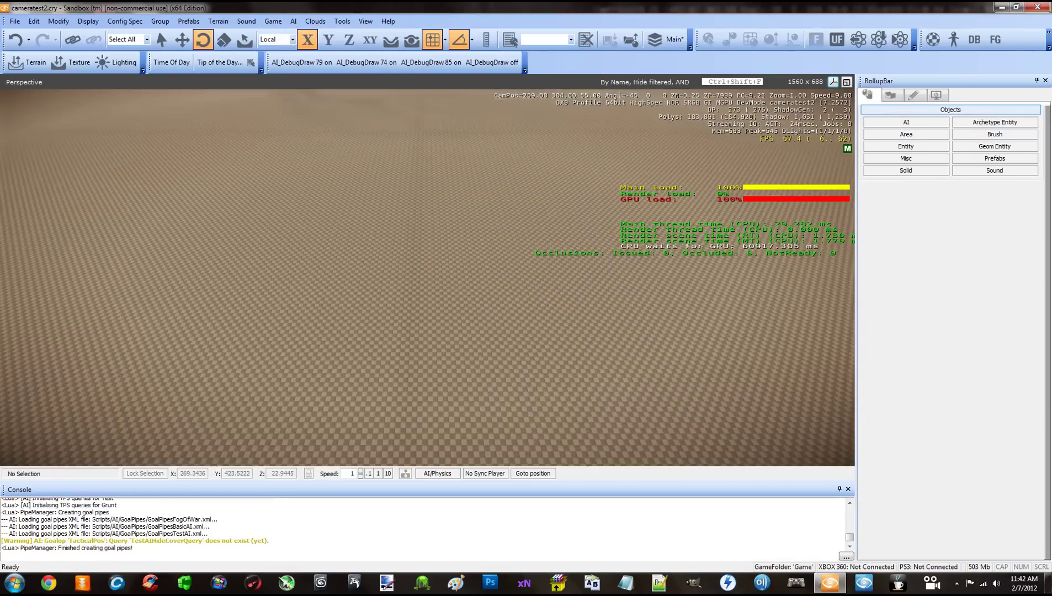
{"action": "key", "text": "w"}
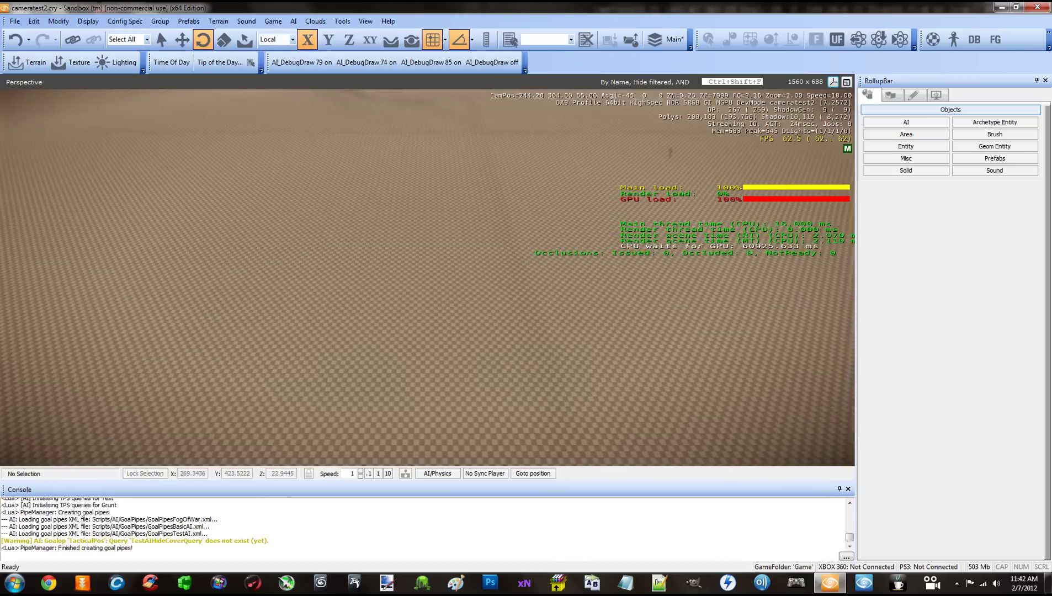
{"action": "key", "text": "w"}
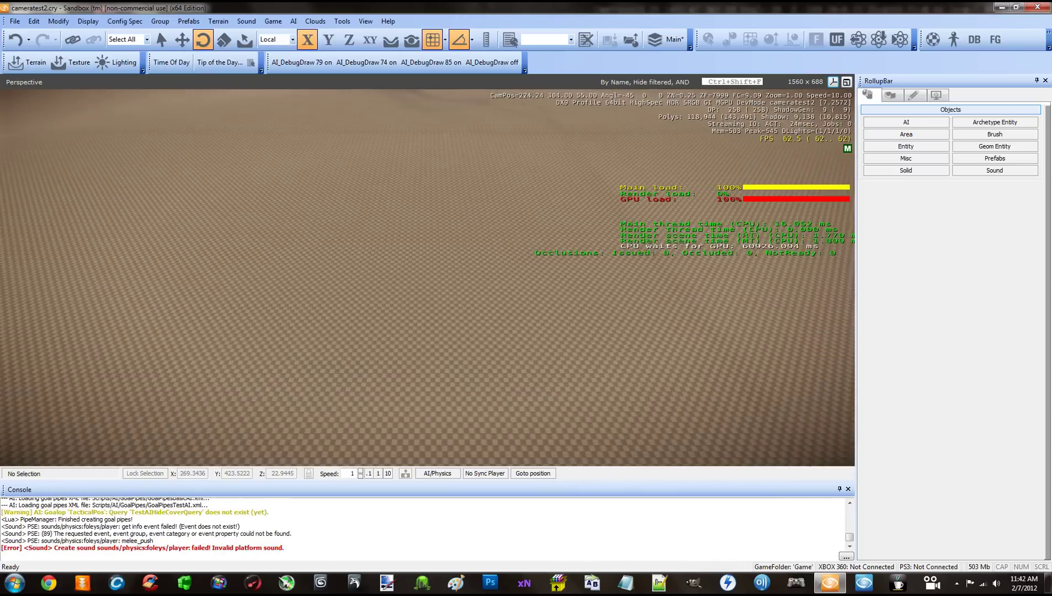
{"action": "key", "text": "w"}
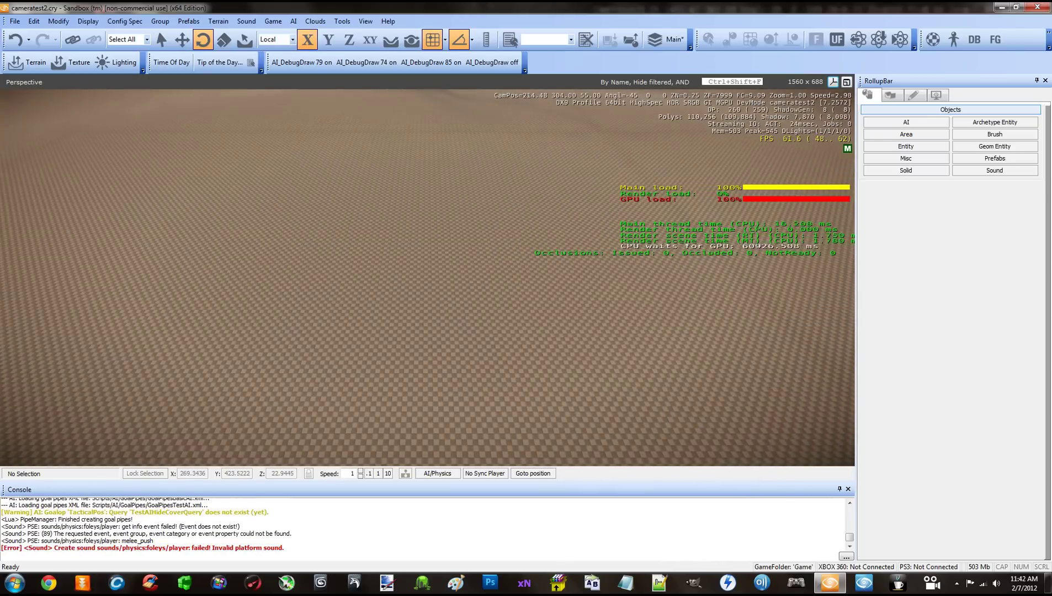
{"action": "key", "text": "w"}
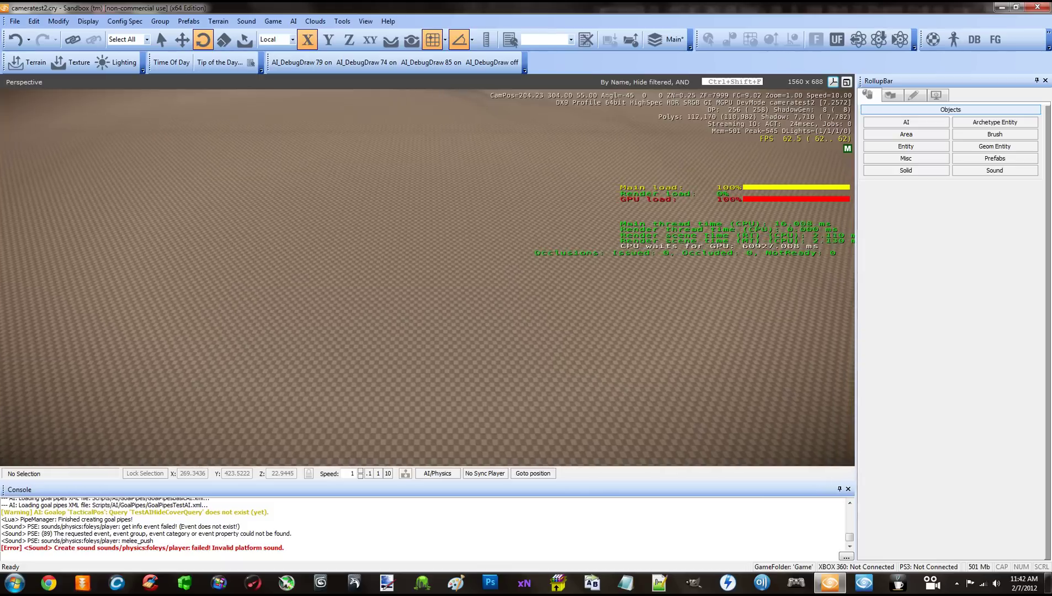
{"action": "key", "text": "w"}
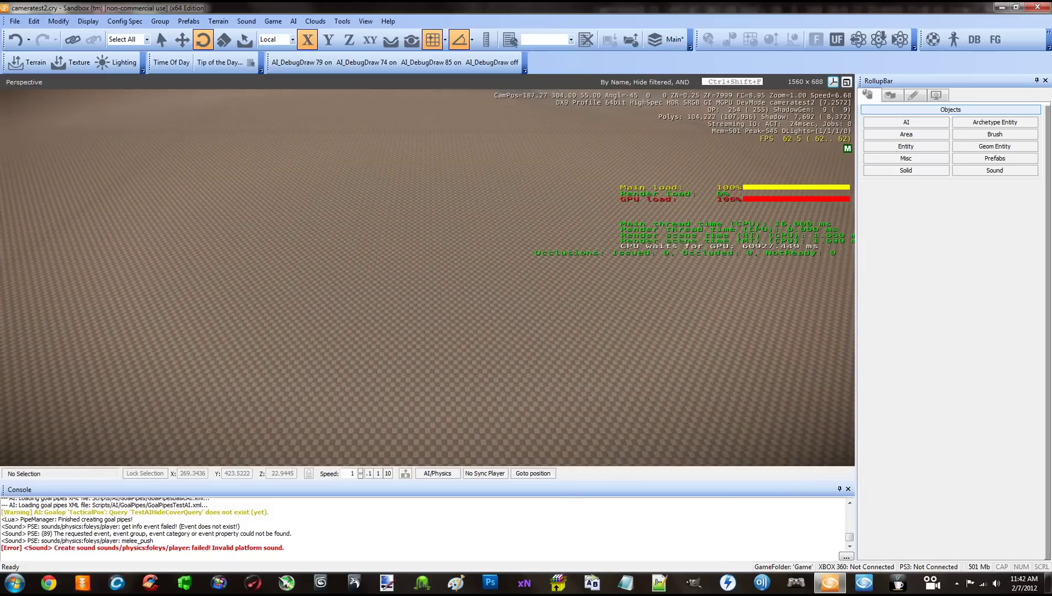
{"action": "key", "text": "w"}
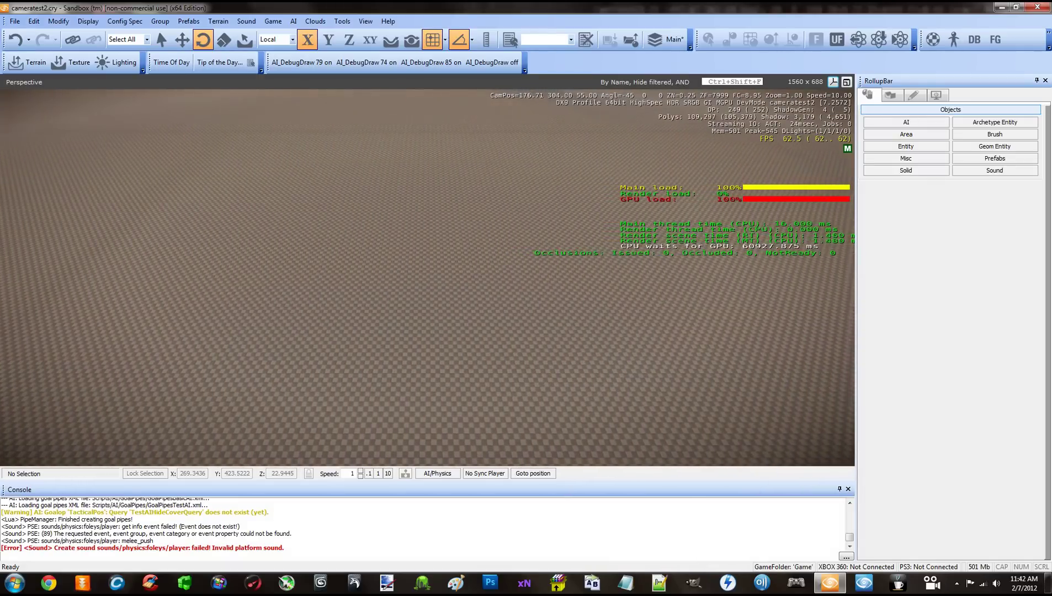
{"action": "key", "text": "w"}
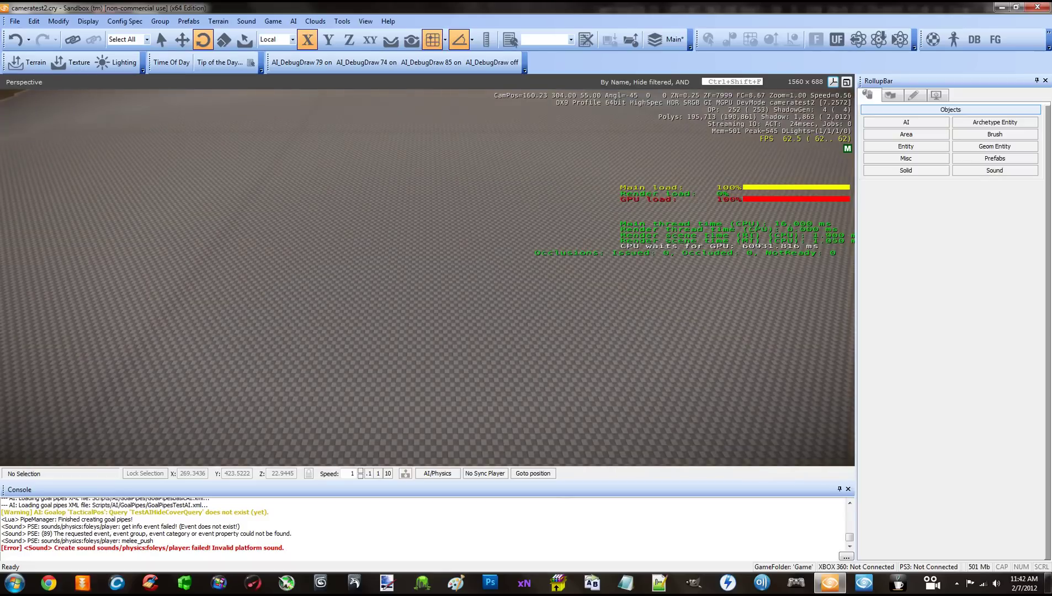
{"action": "key", "text": "Escape"}
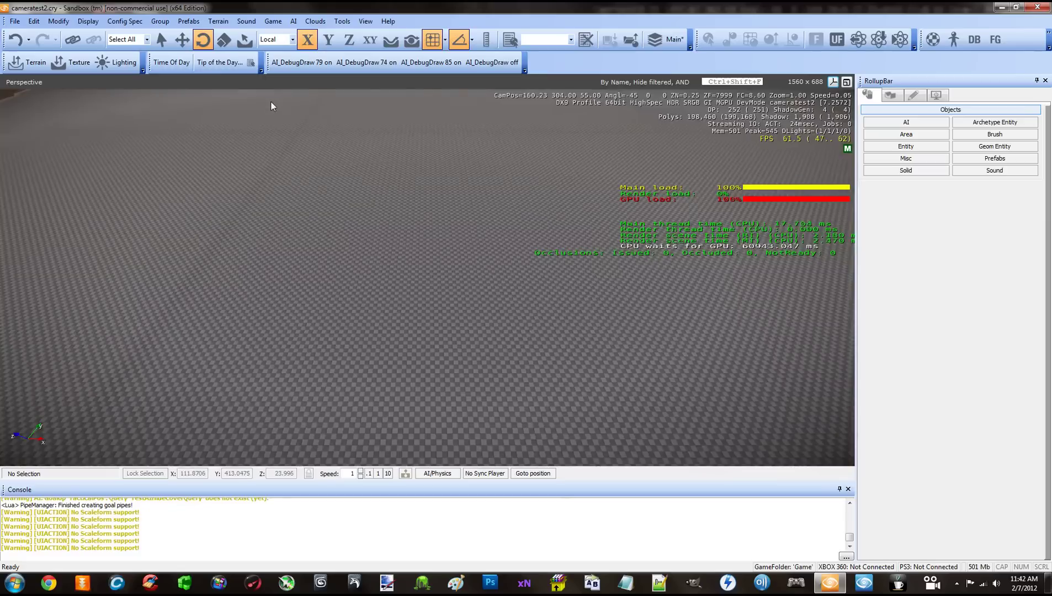